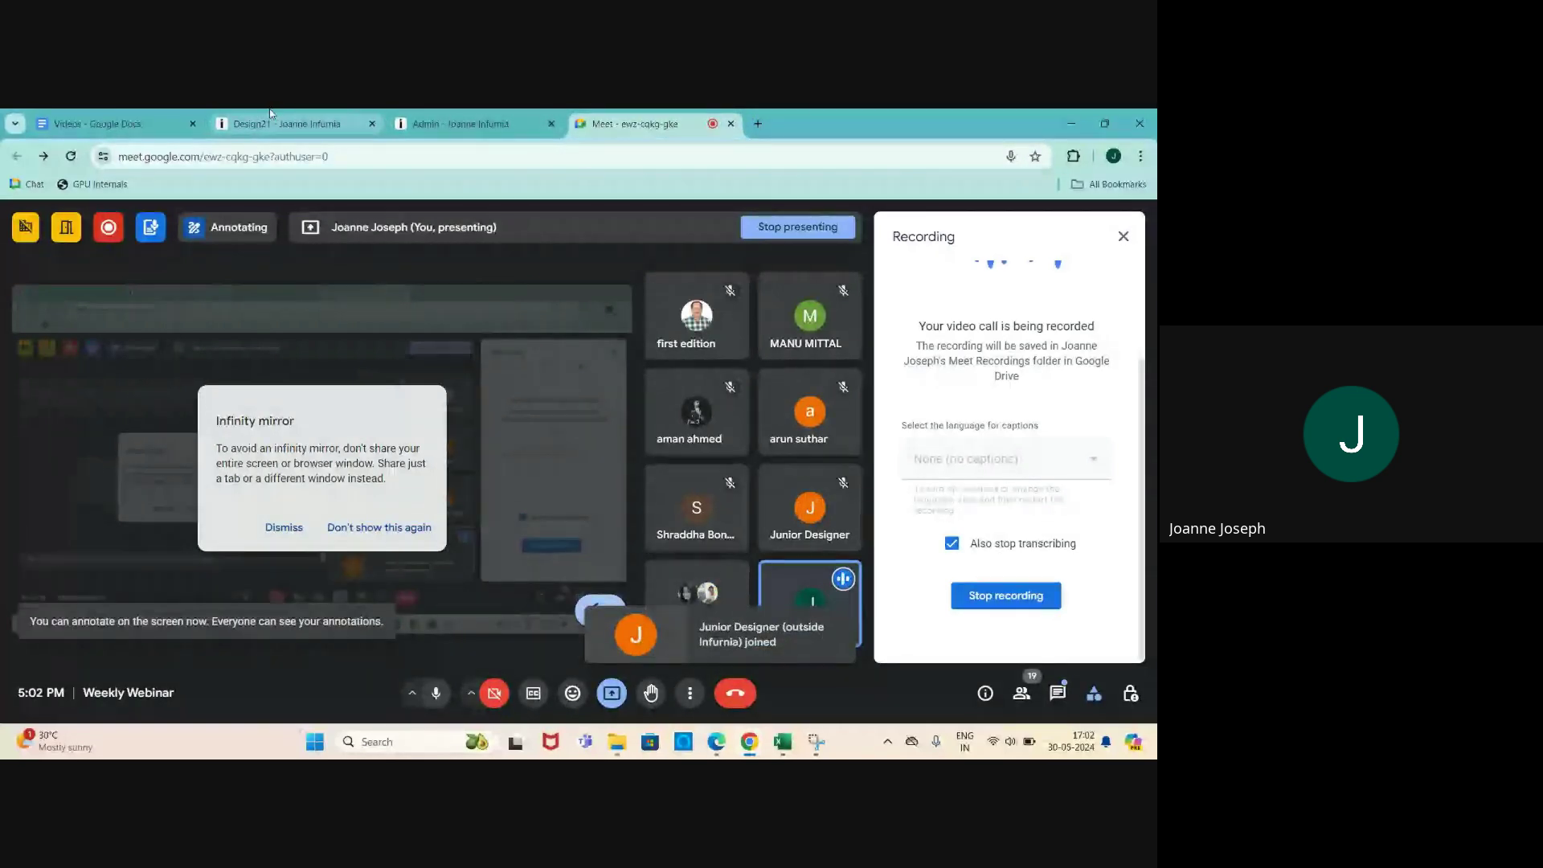
- Switch from the Google Meet call to the Design21 Infurnia tab
left_click(271, 117)
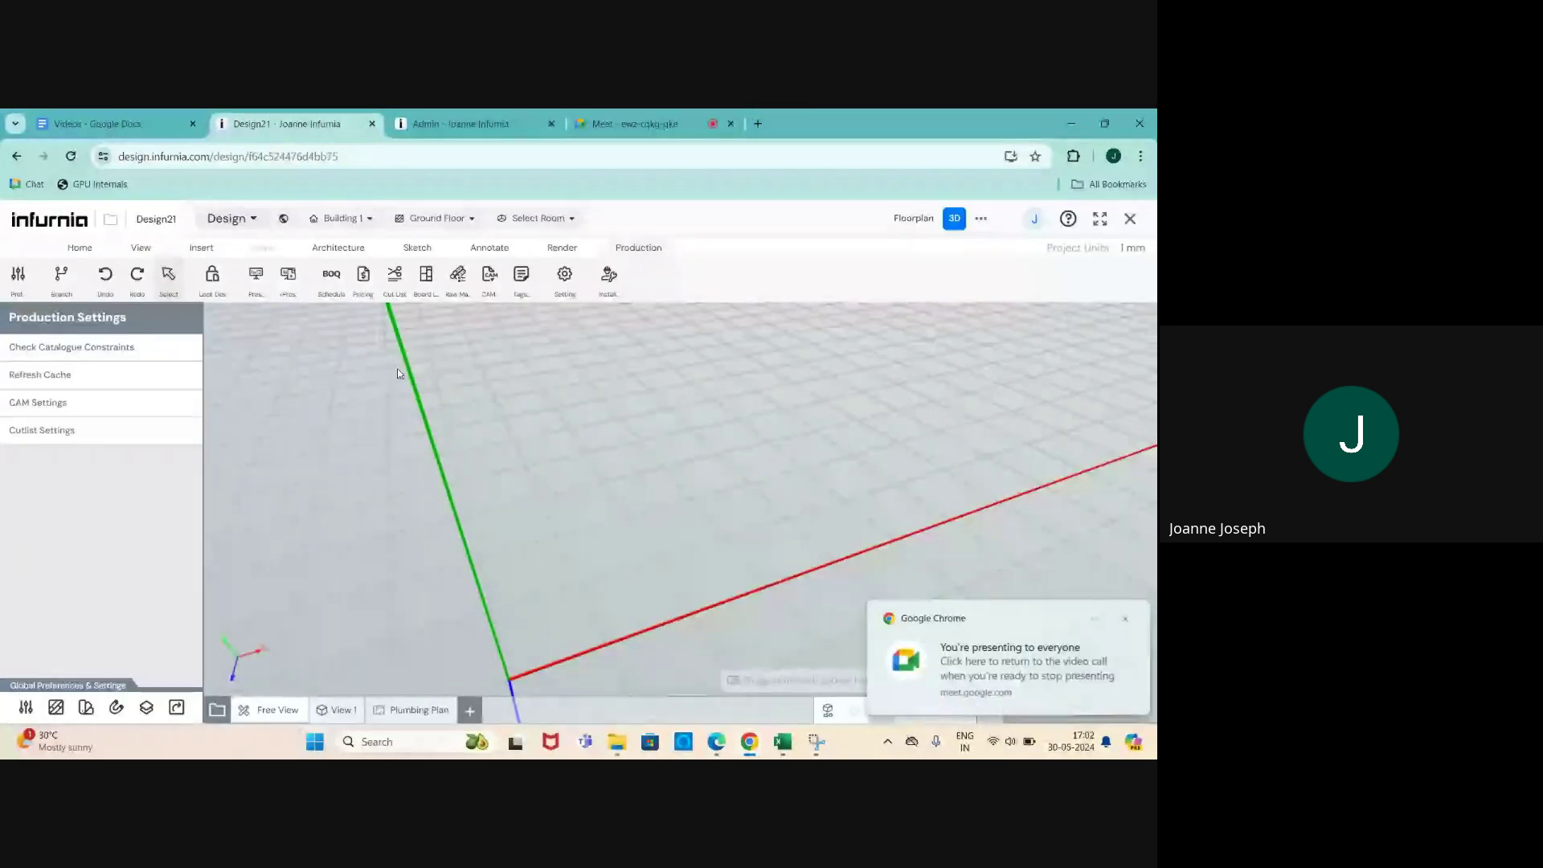
- Show the navigation help and Insert tools, then set a front view tilted toward the grid
left_click(580, 447)
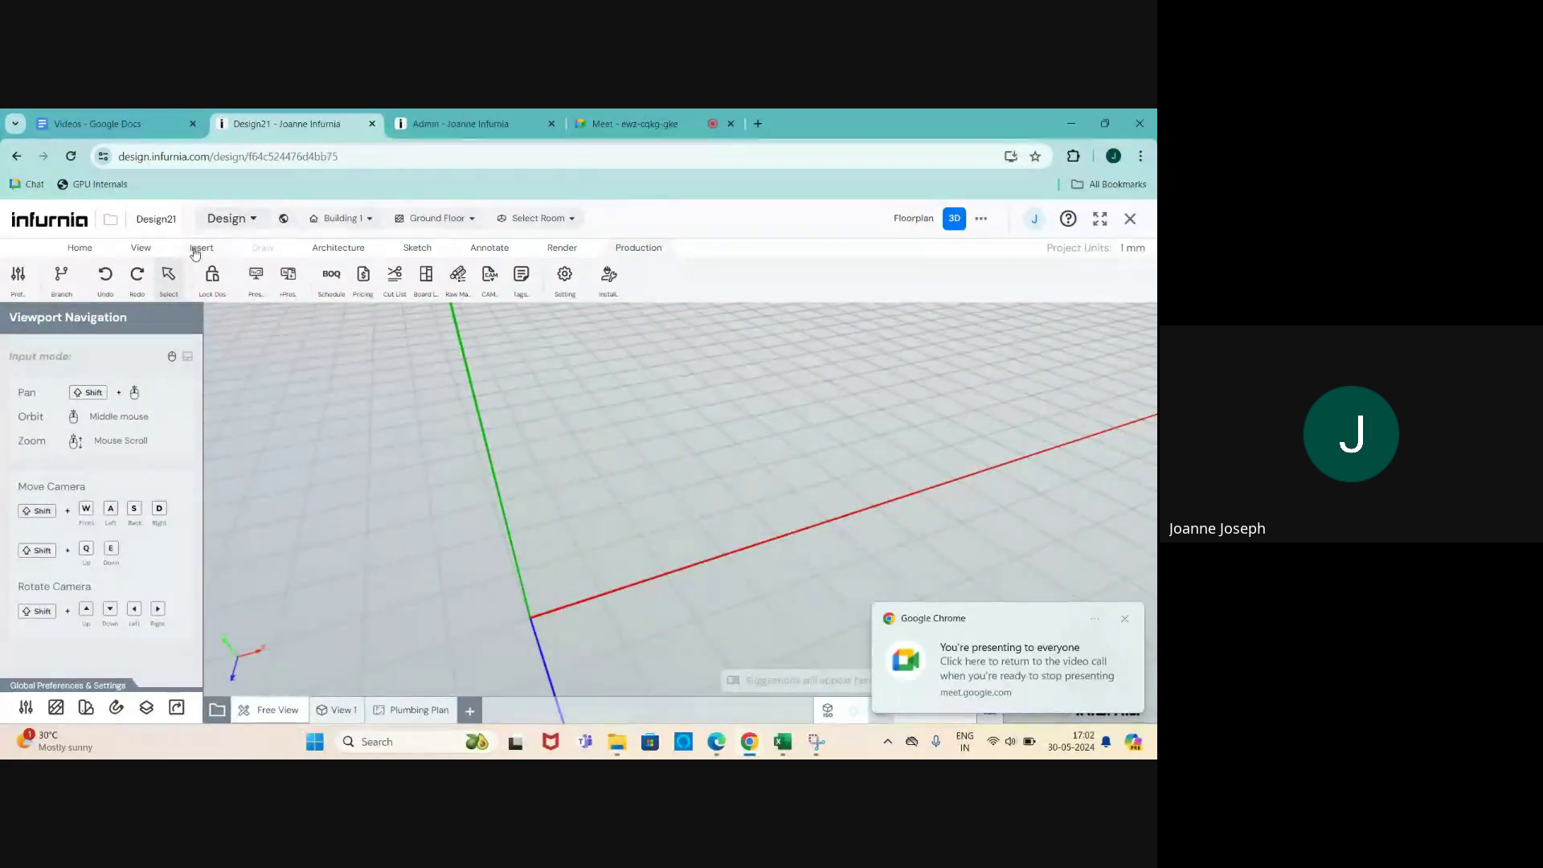
left_click(196, 248)
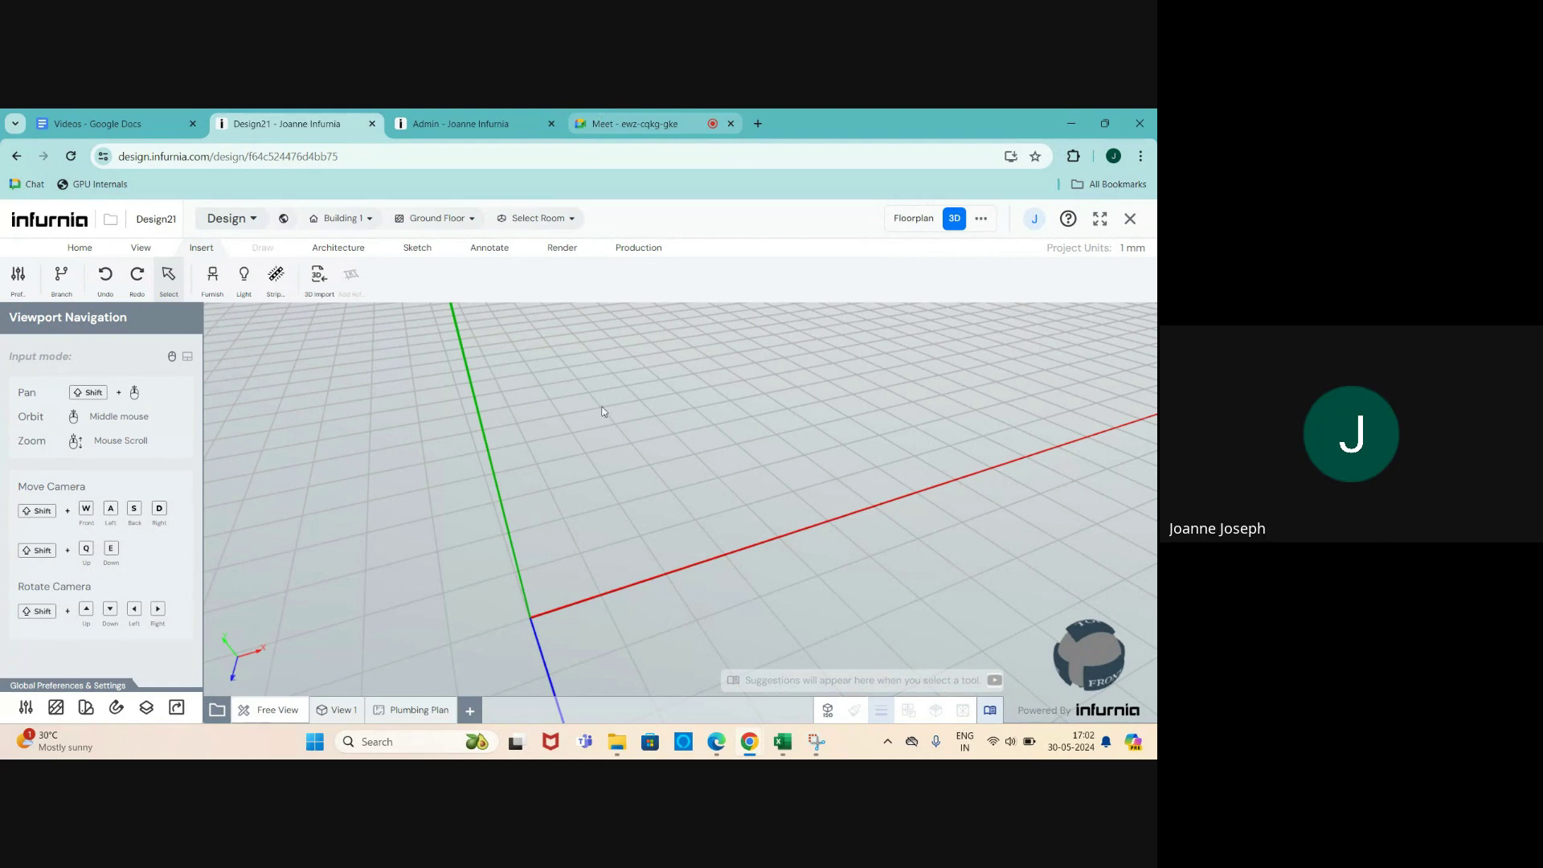
left_click(1105, 679)
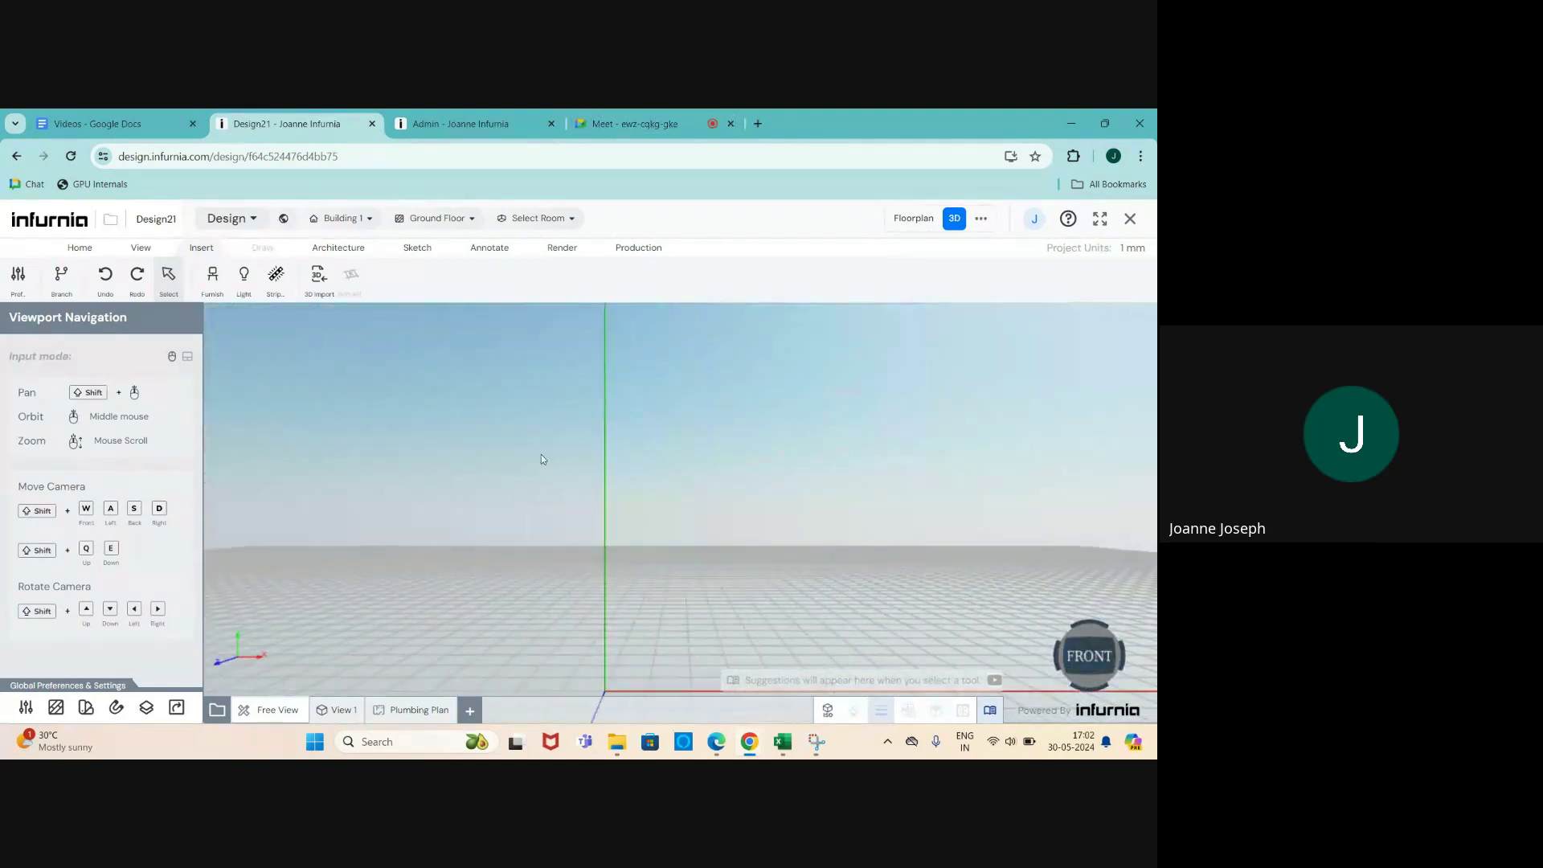
middle_click_drag(600, 541, 521, 440)
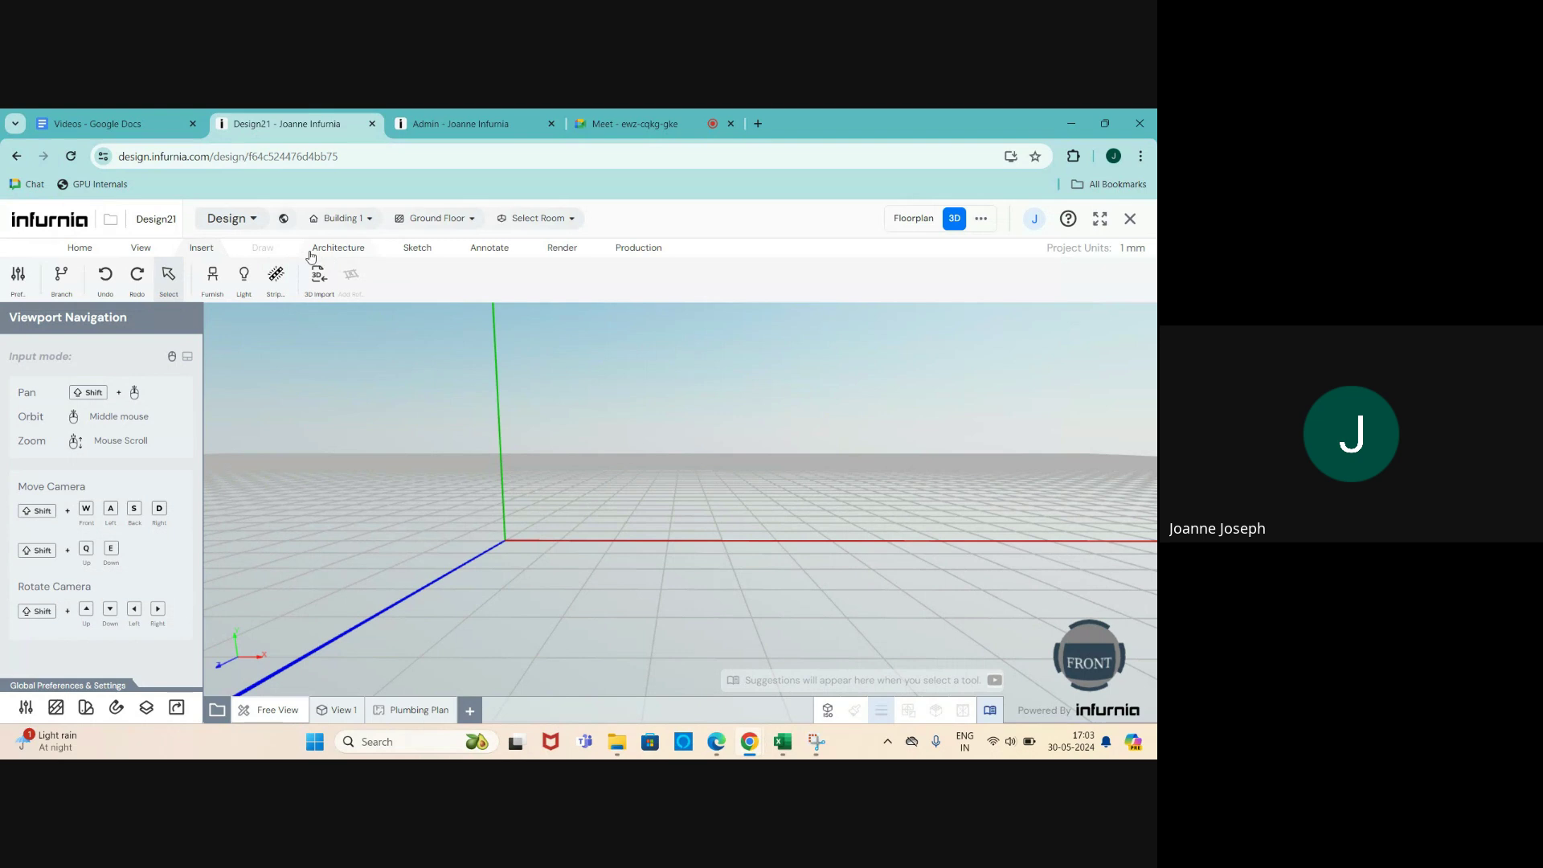
- Place a 300 × 560 × 720 Base Unit 1 Shutter cabinet from Furnish > Base Unit at the origin
left_click(212, 277)
scroll(112, 427, "up", 15)
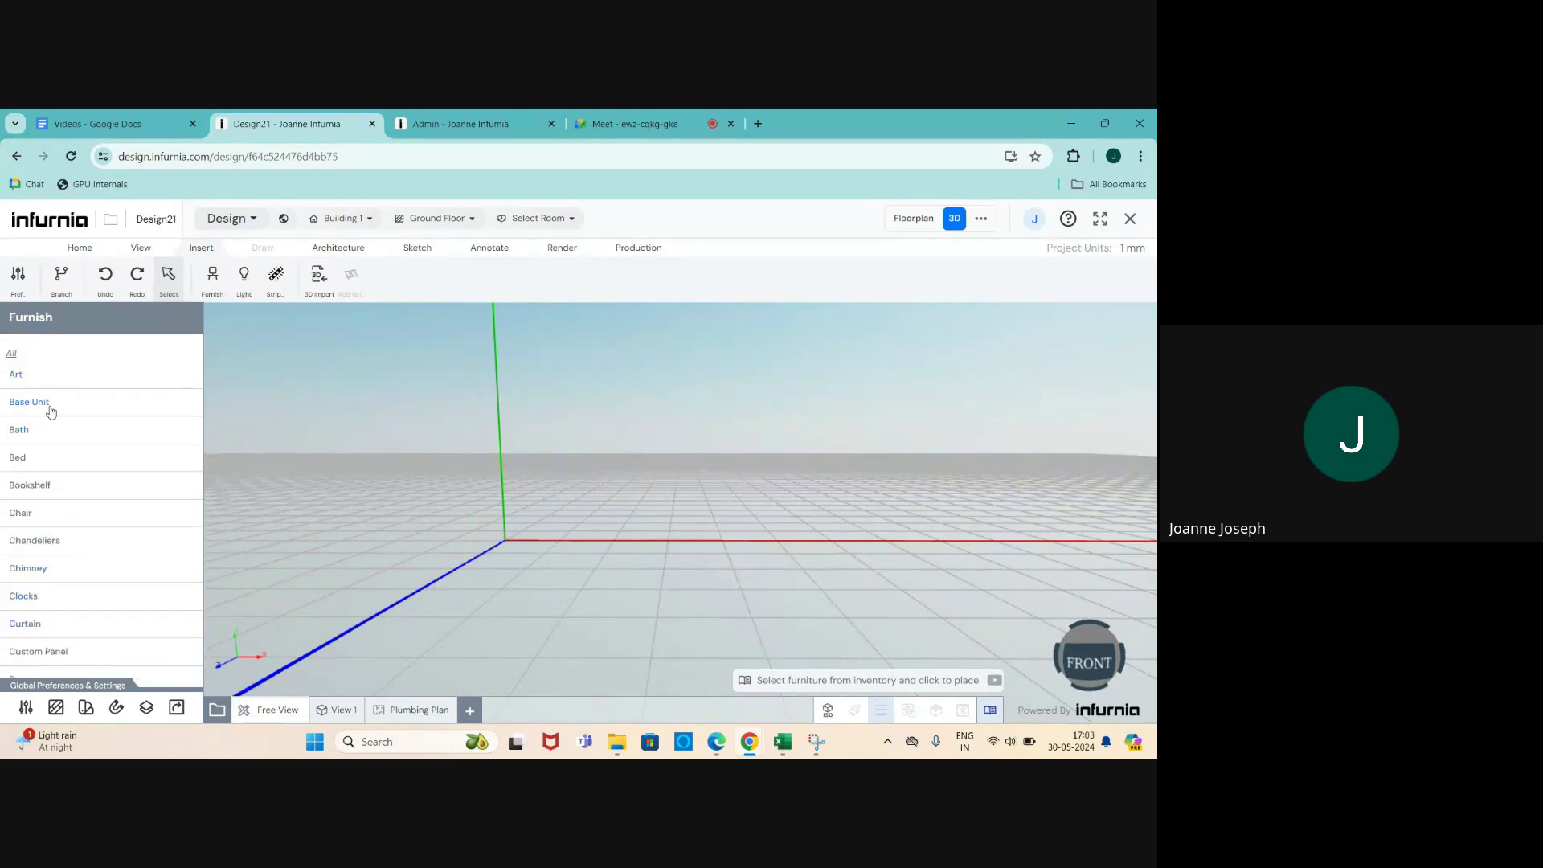
left_click(50, 406)
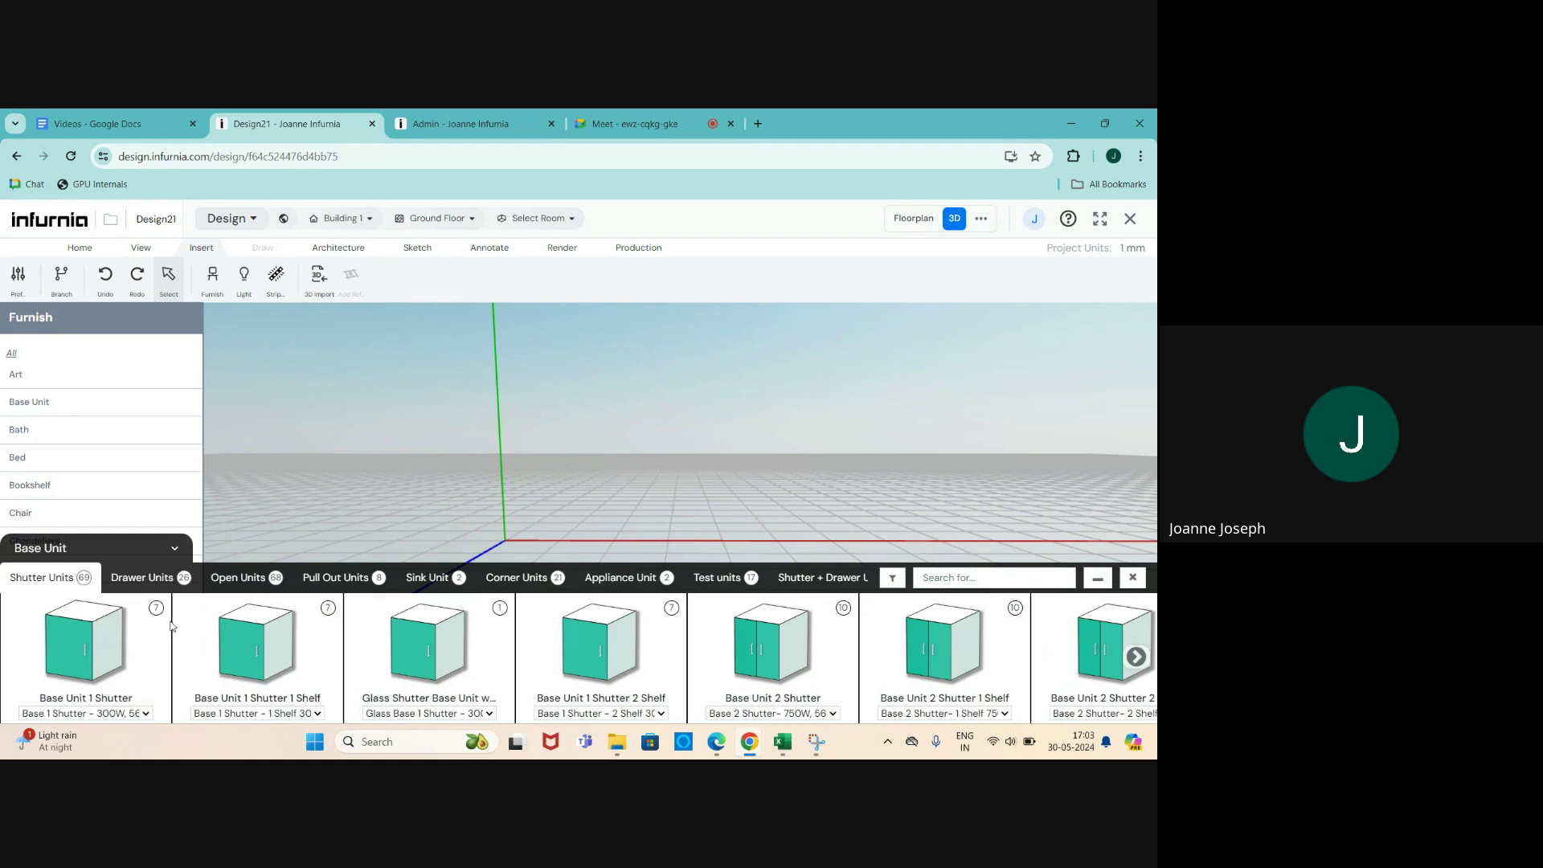
scroll(704, 637, "down", 4)
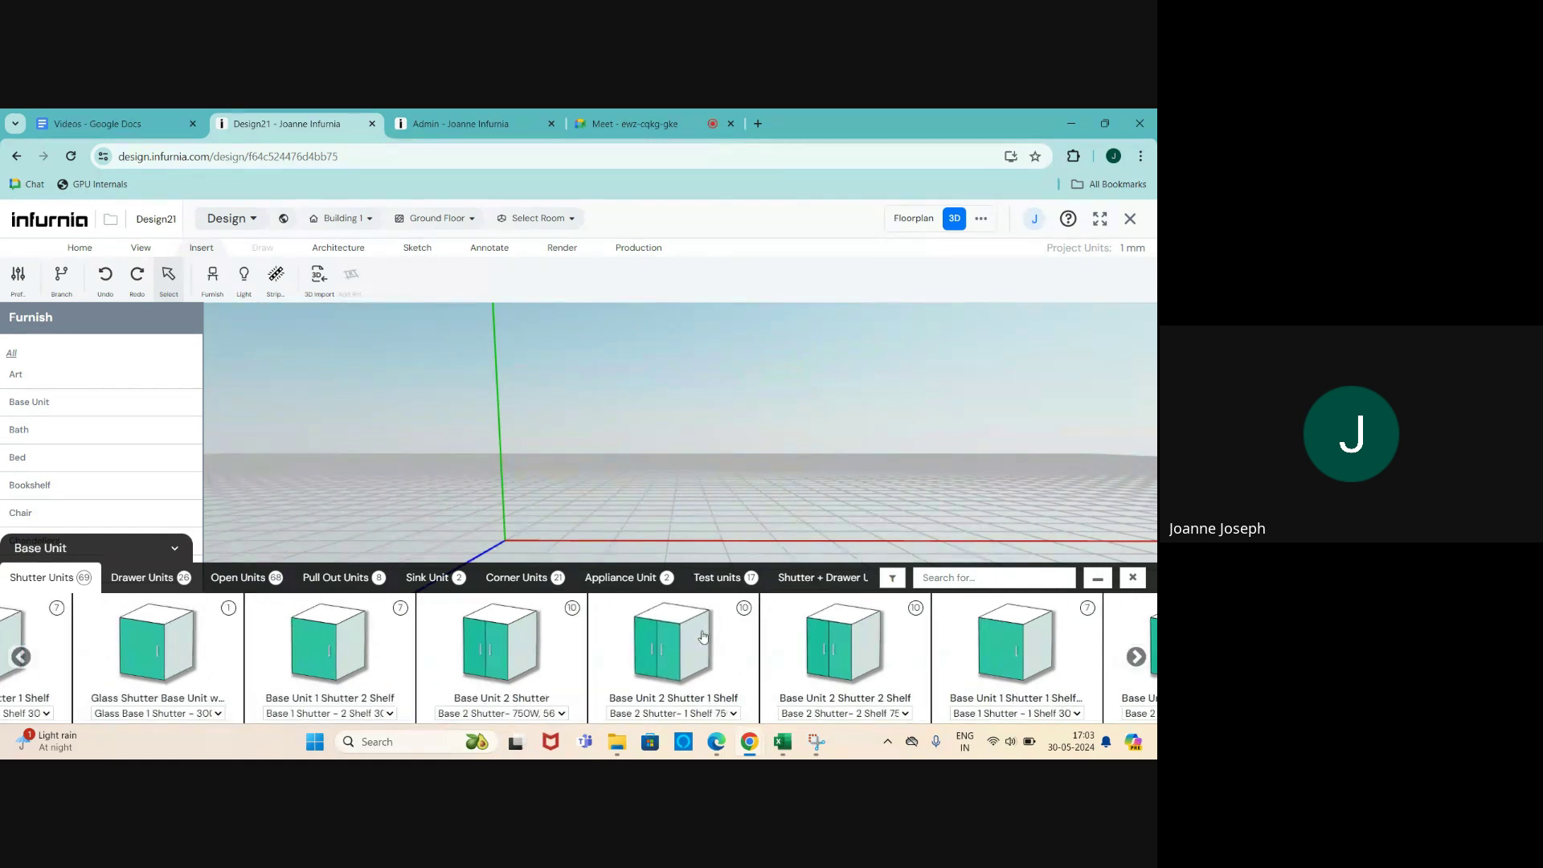
scroll(704, 637, "up", 4)
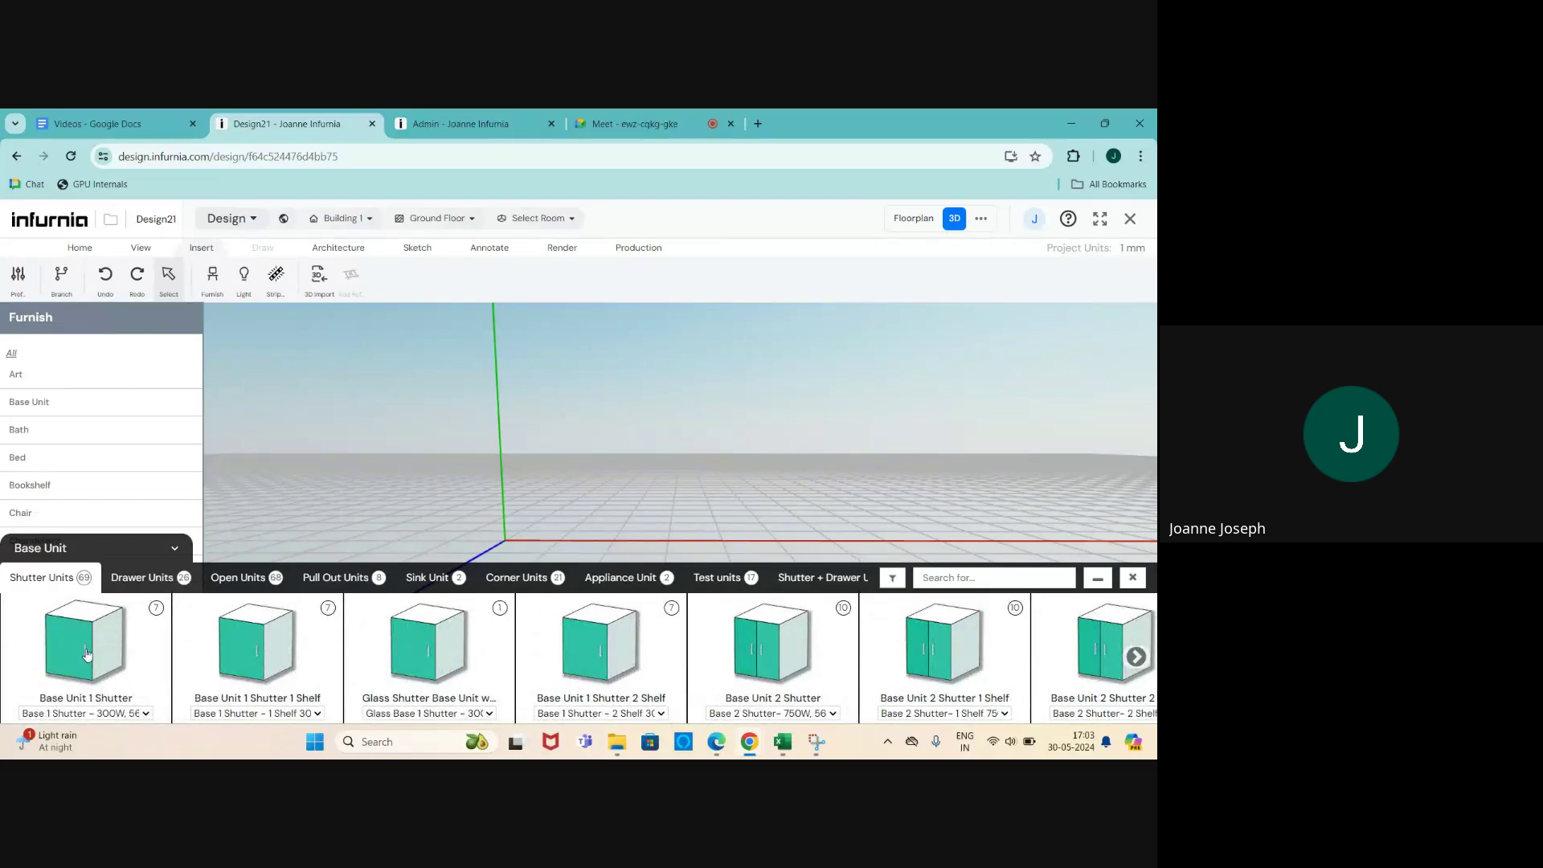
left_click(87, 654)
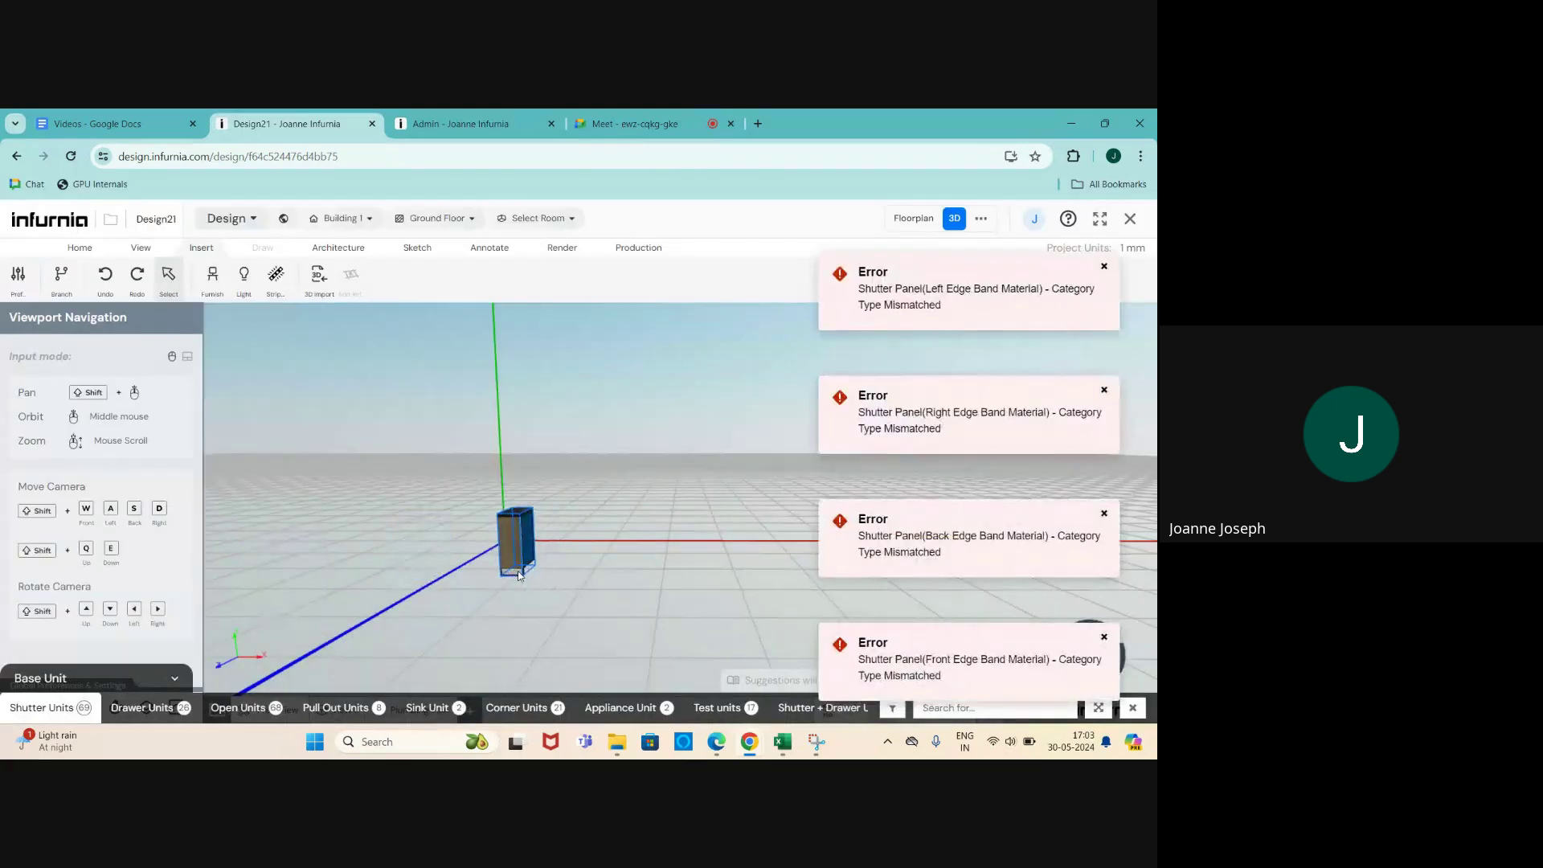
left_click(496, 534)
scroll(505, 538, "up", 3)
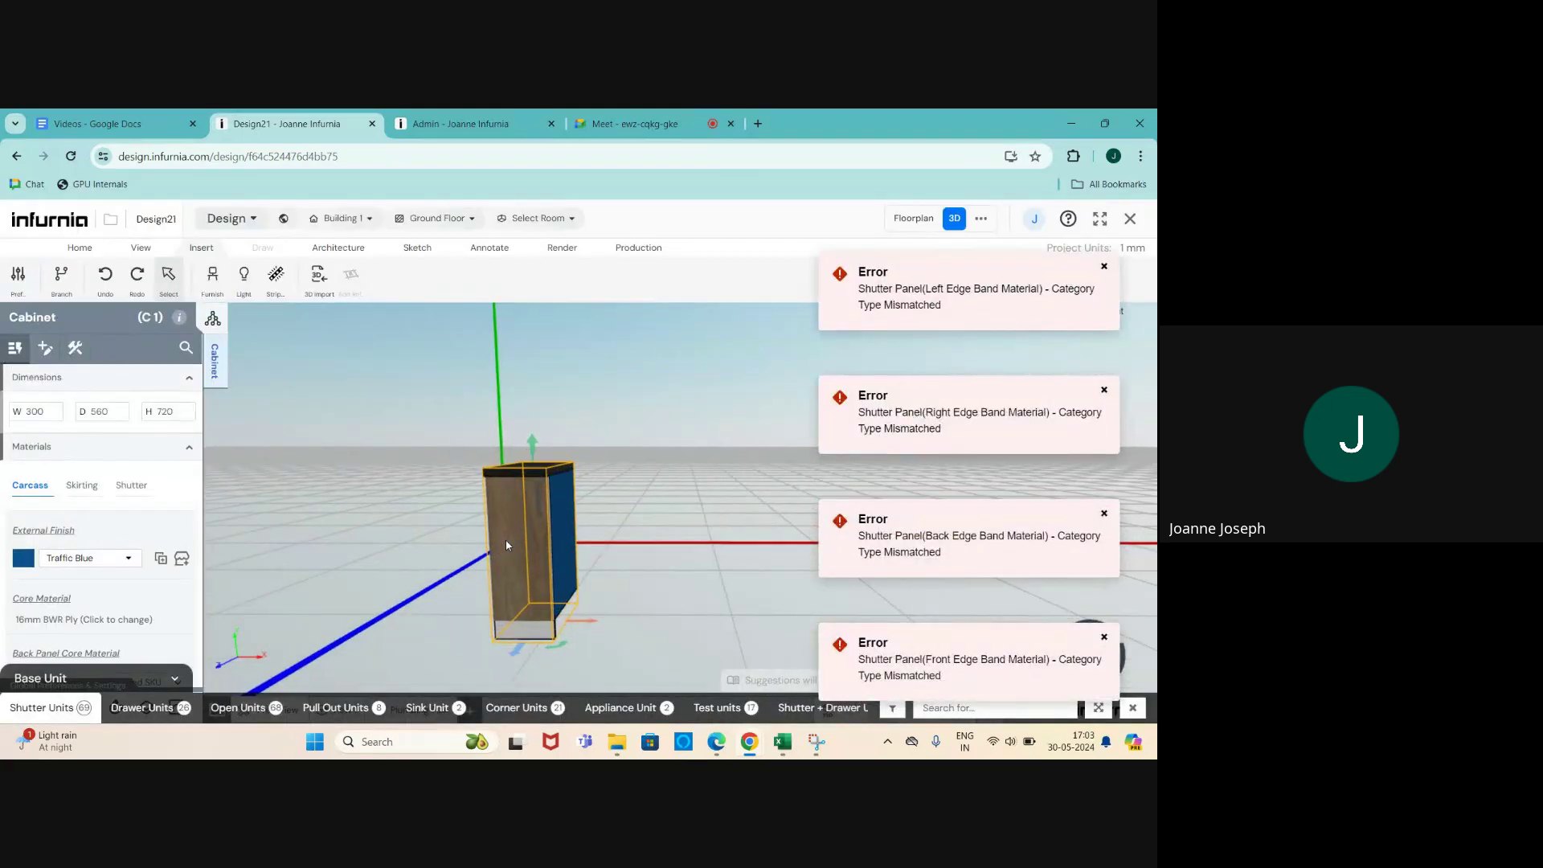
scroll(506, 545, "up", 2)
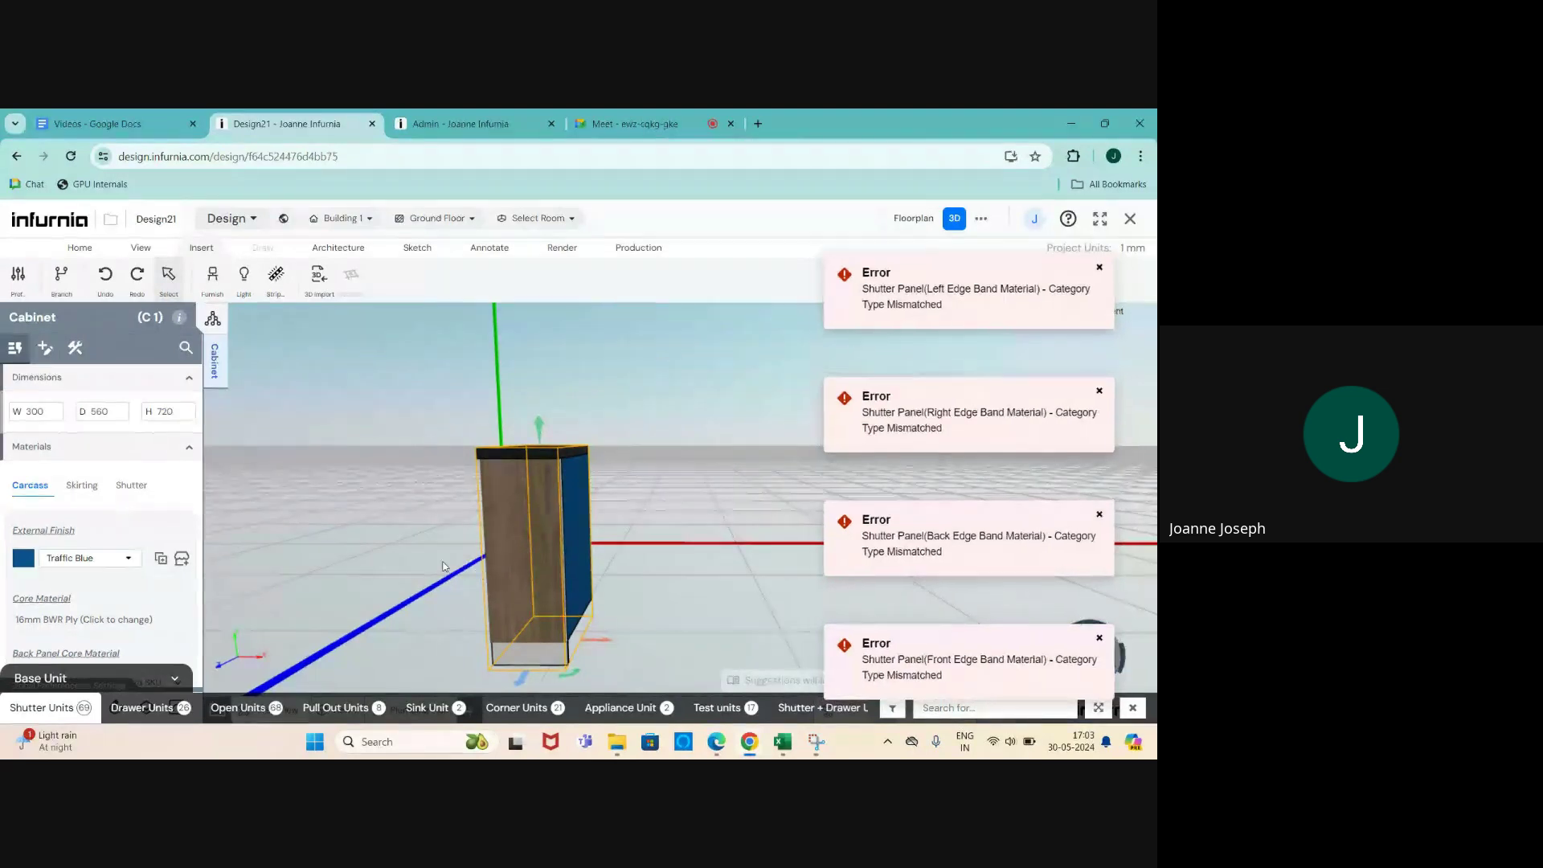
- Change cabinet C1's external finish from Traffic Blue to American Red Elm veneer
left_click(181, 560)
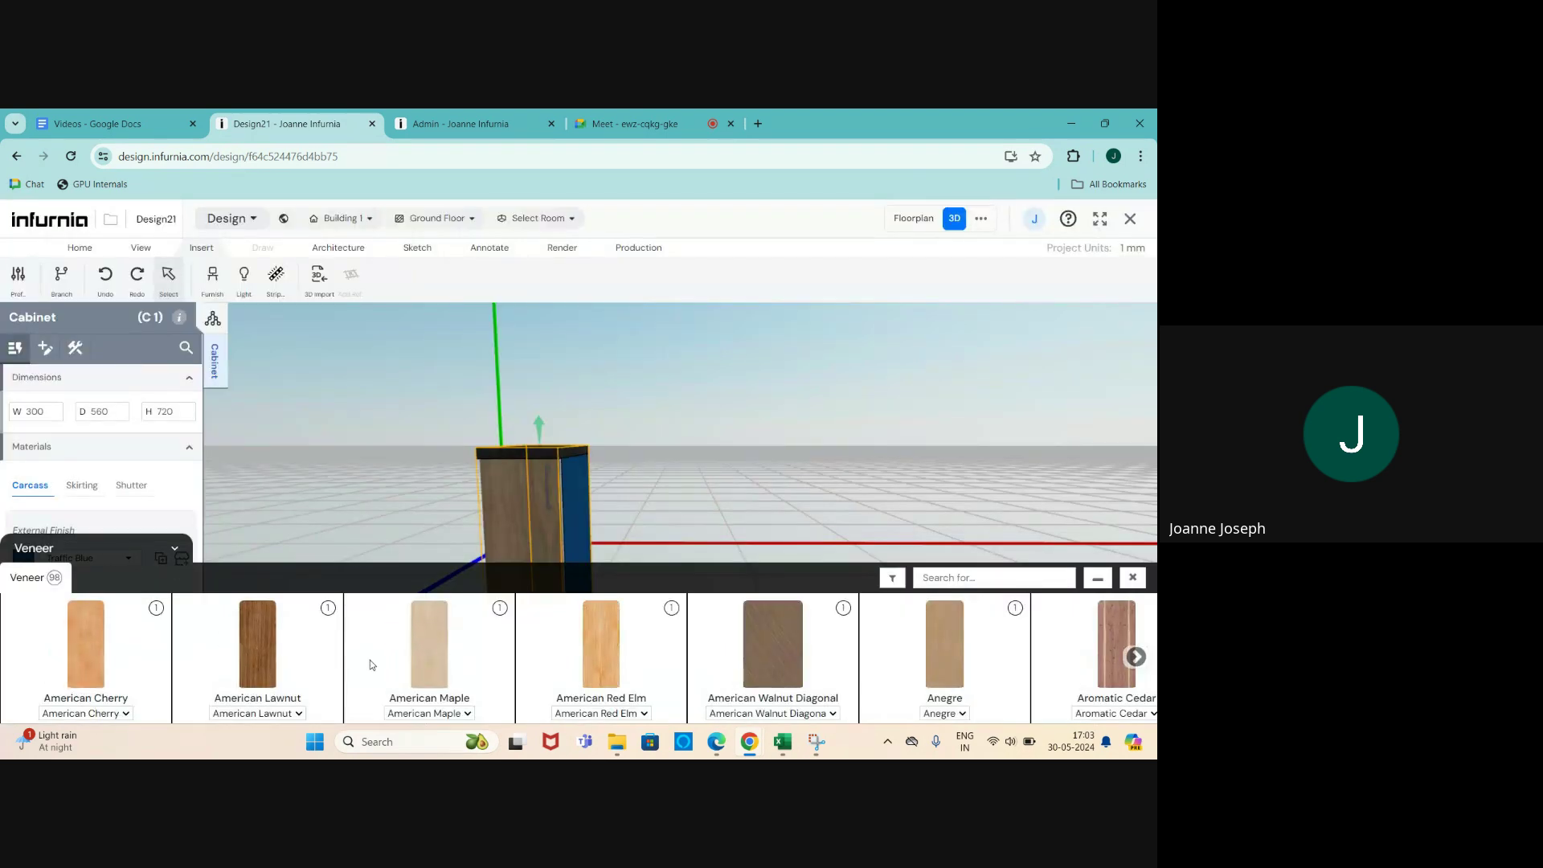
left_click(602, 649)
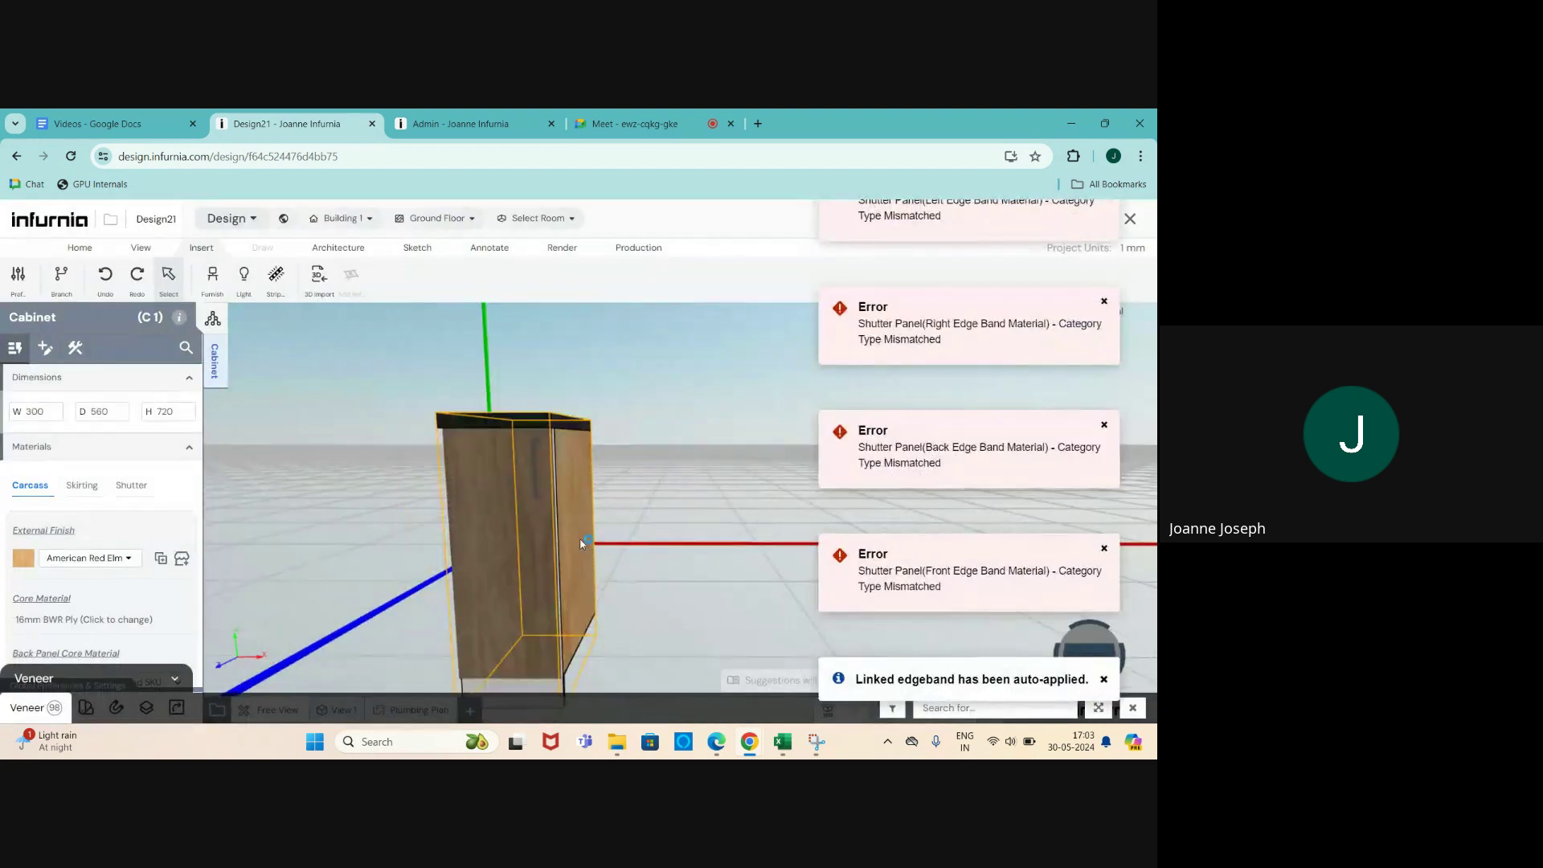
left_click_drag(603, 649, 511, 567)
scroll(585, 479, "up", 4)
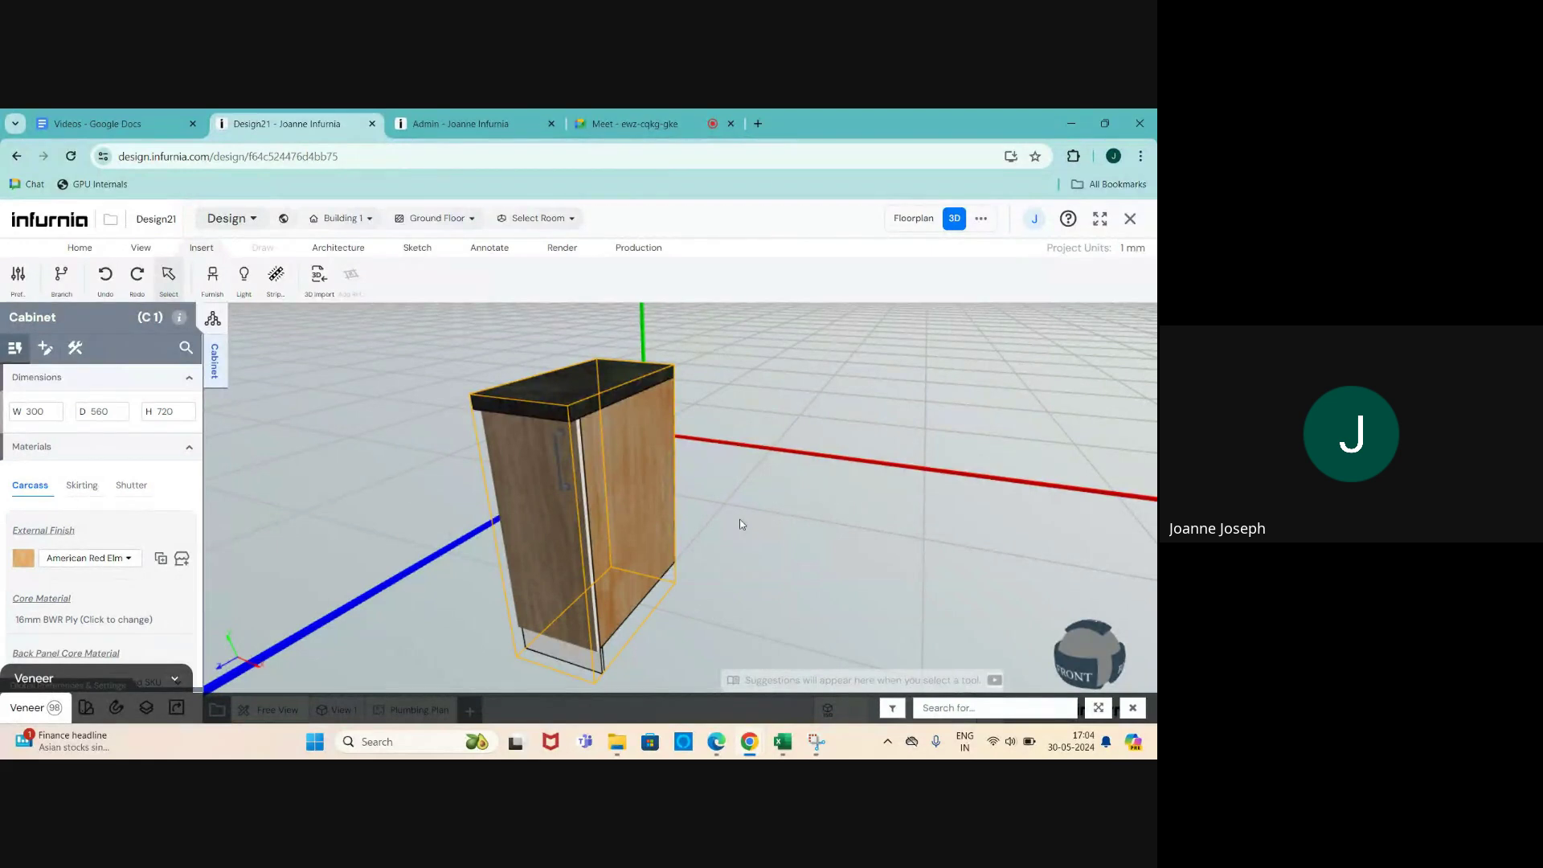
- Close the Design21 design and open the Admin Portal home in a new tab
left_click(550, 124)
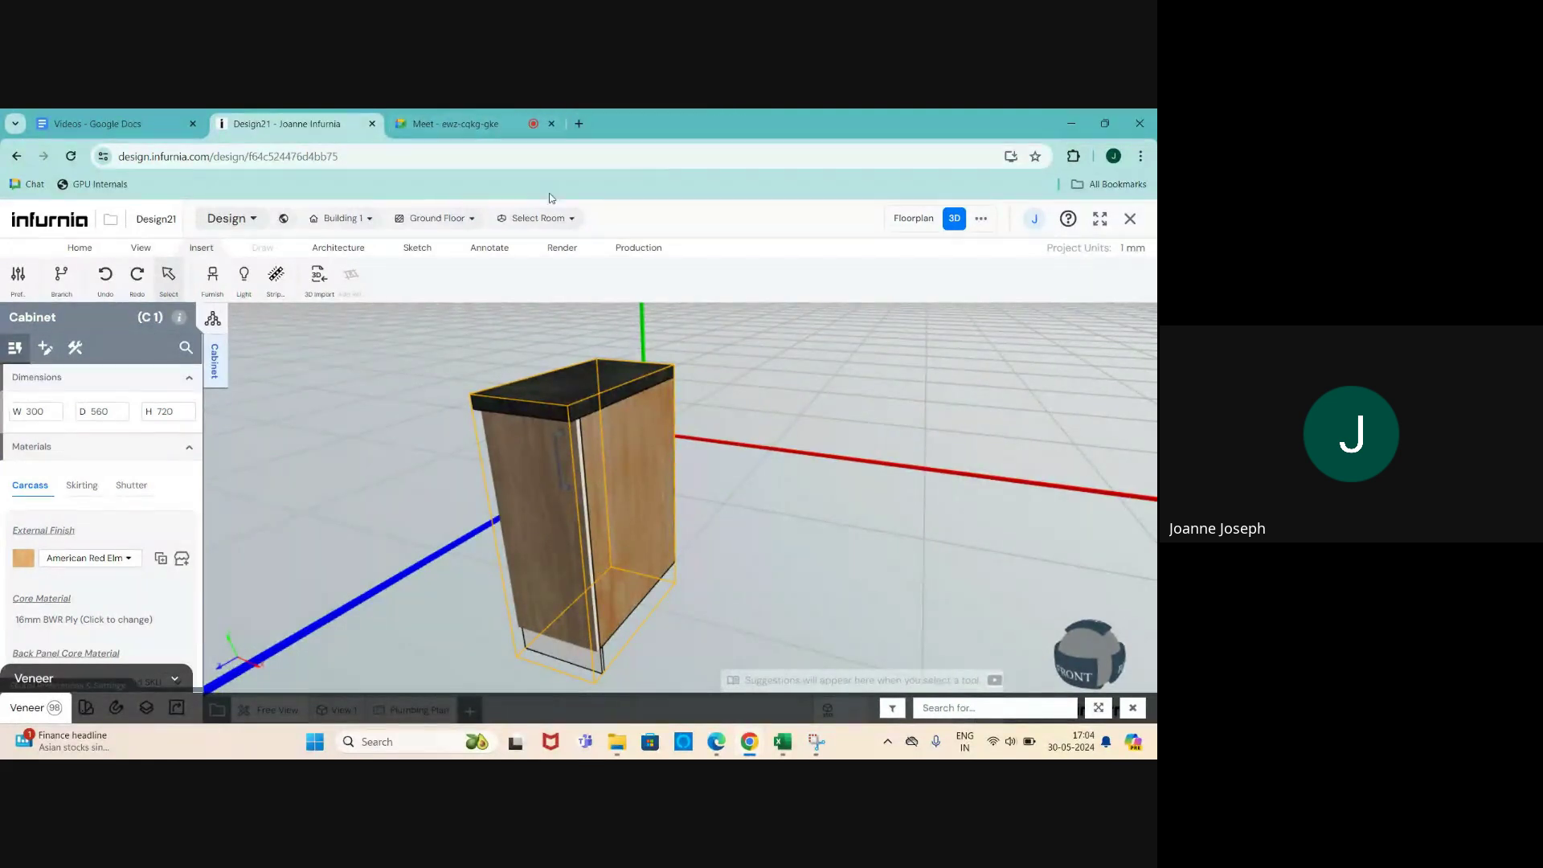
left_click(1125, 221)
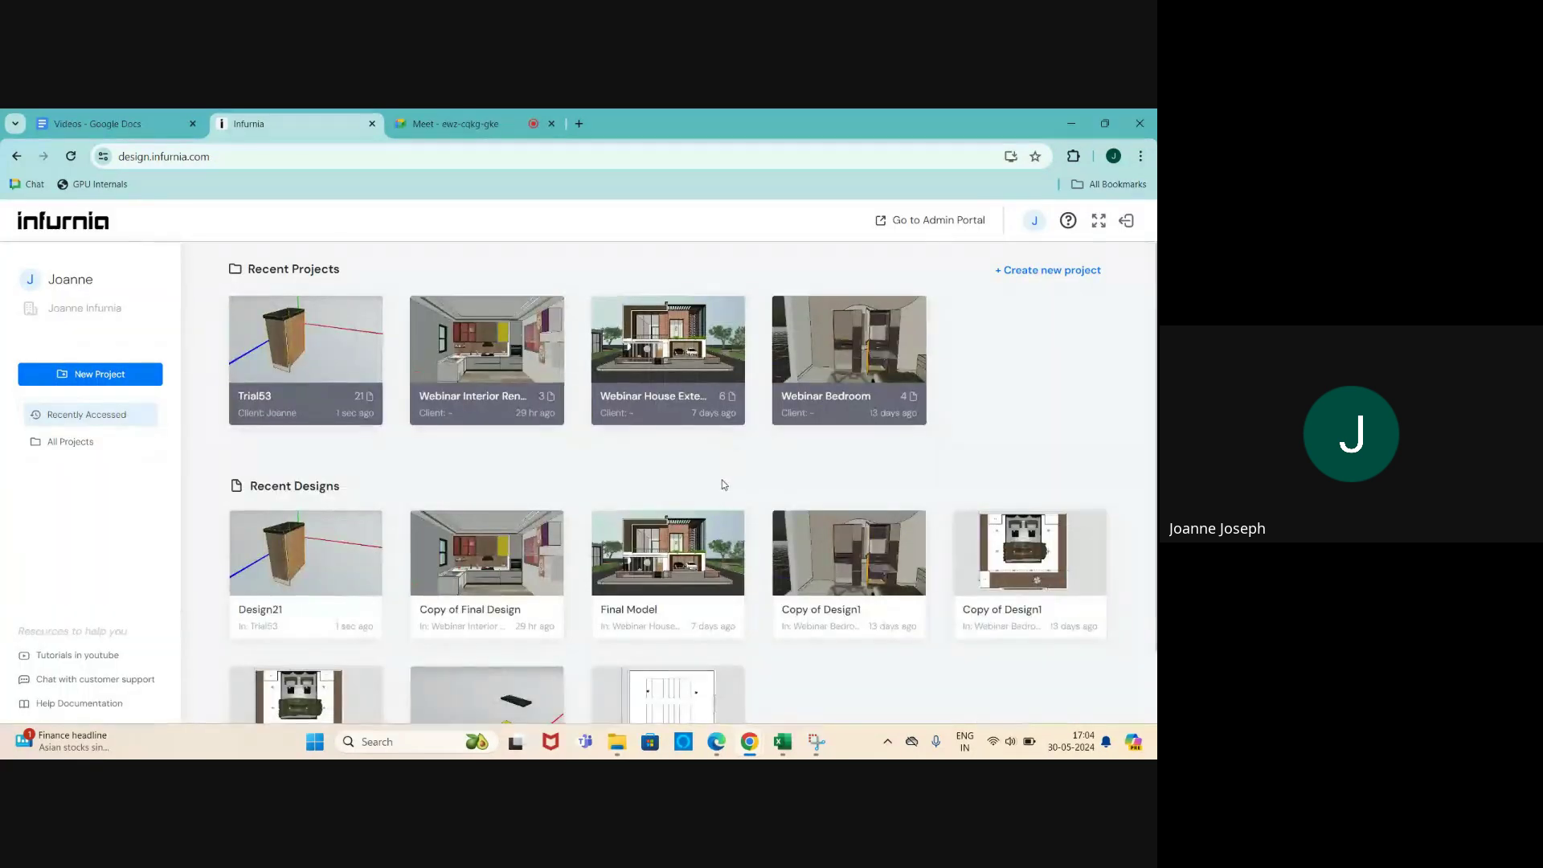
left_click(931, 222)
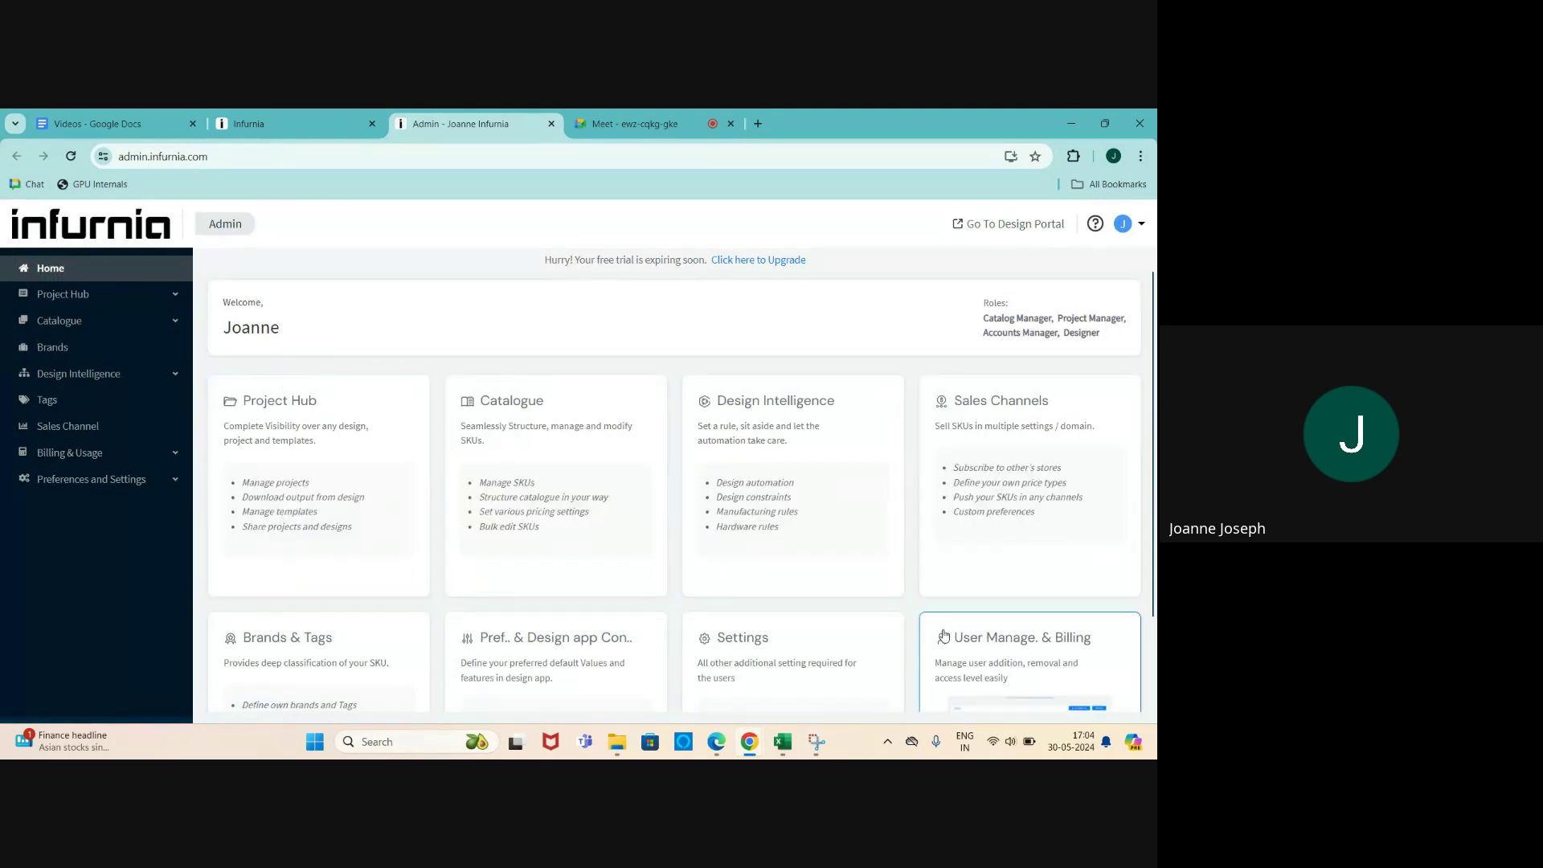
scroll(1029, 667, "down", 2)
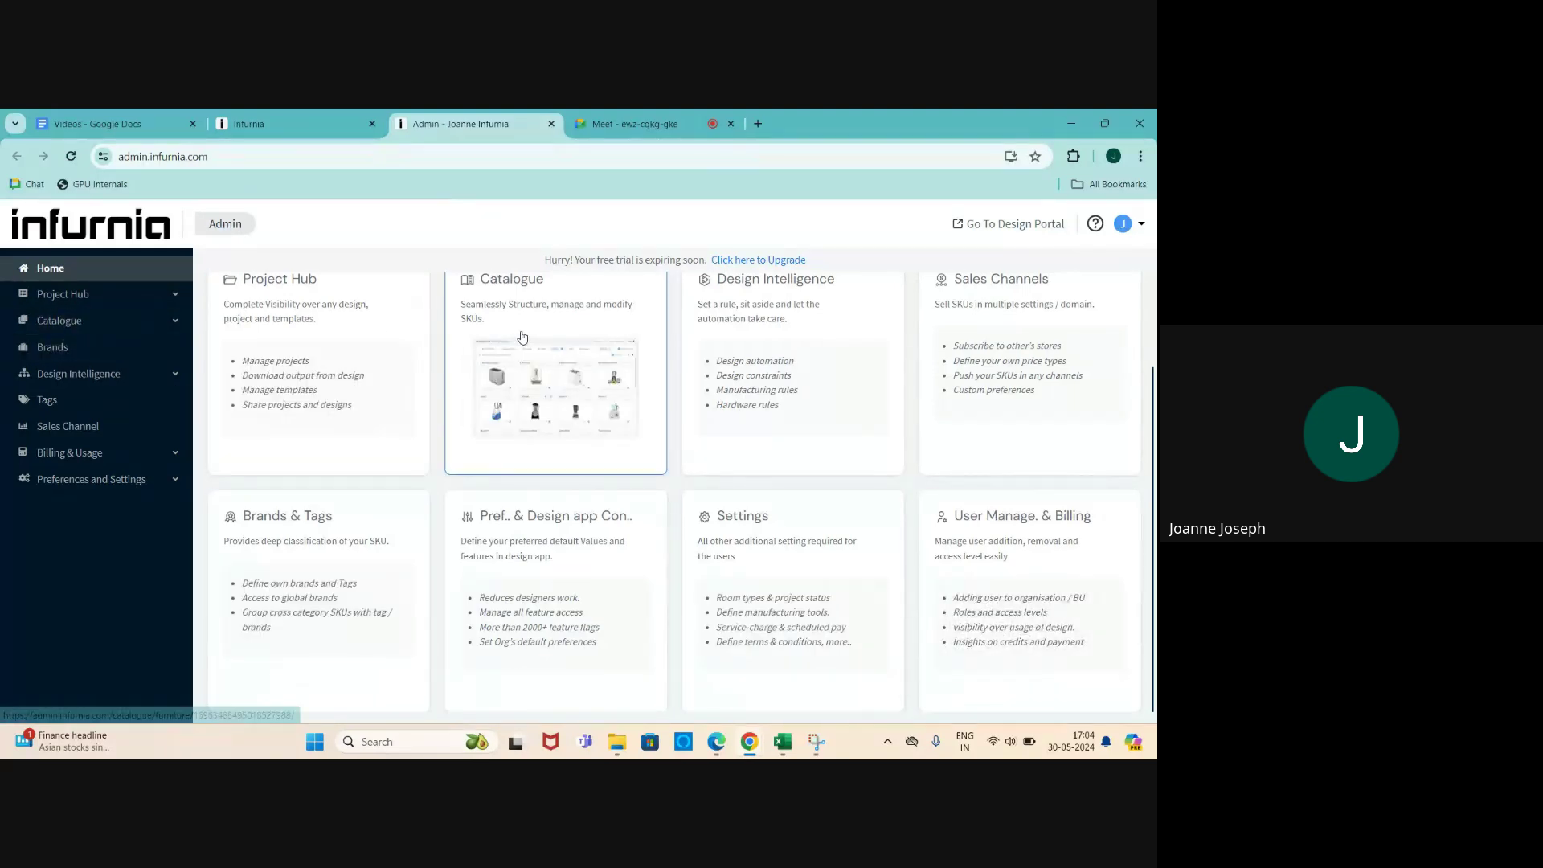
scroll(591, 395, "up", 1)
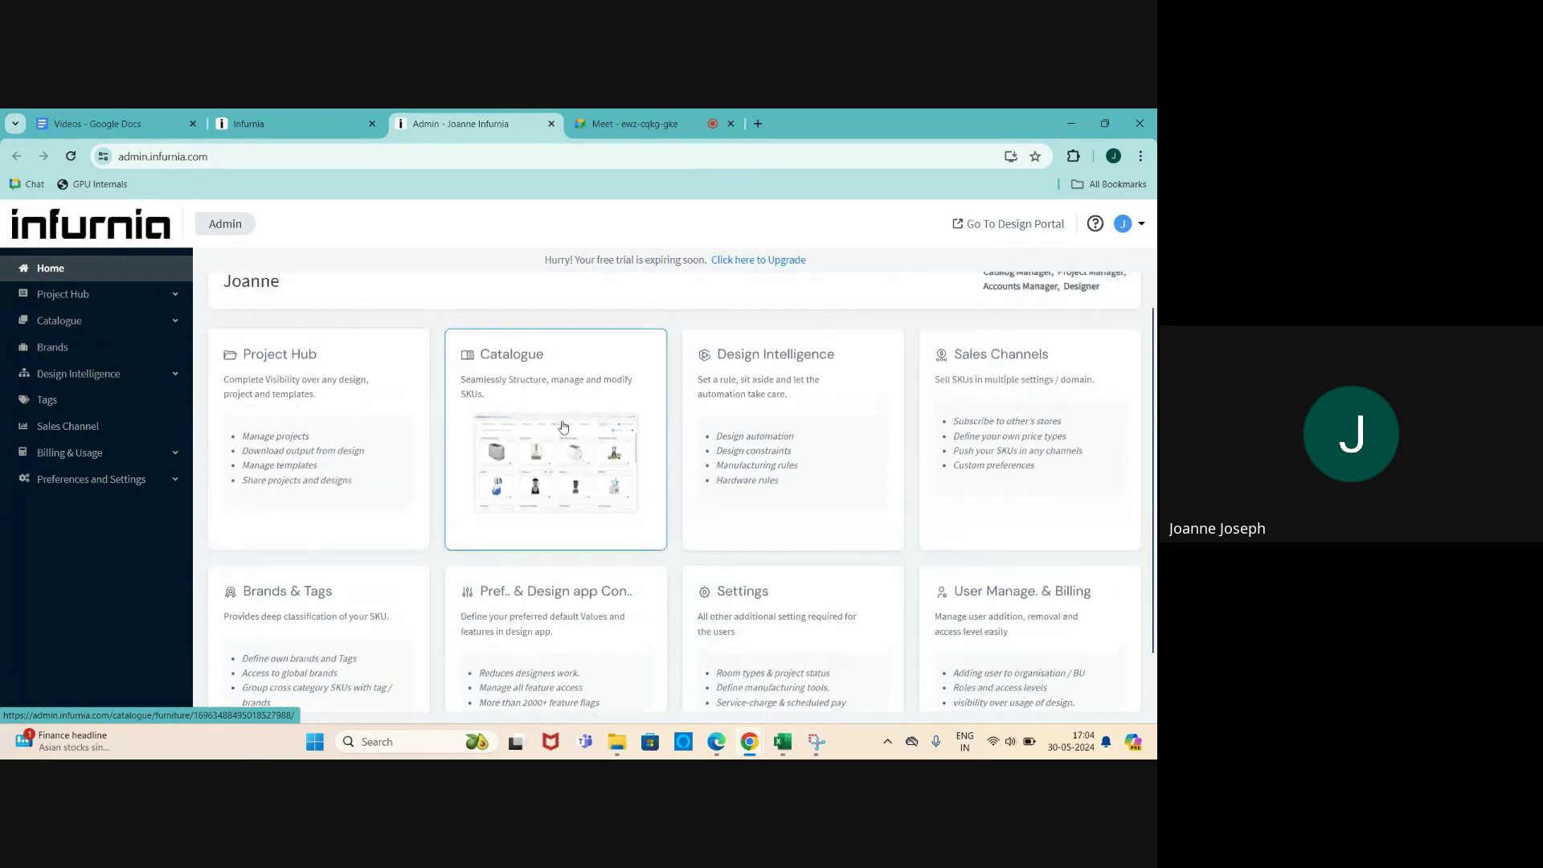
- Open Catalogue with Base Unit furniture and expand the Finishes category list
left_click(553, 412)
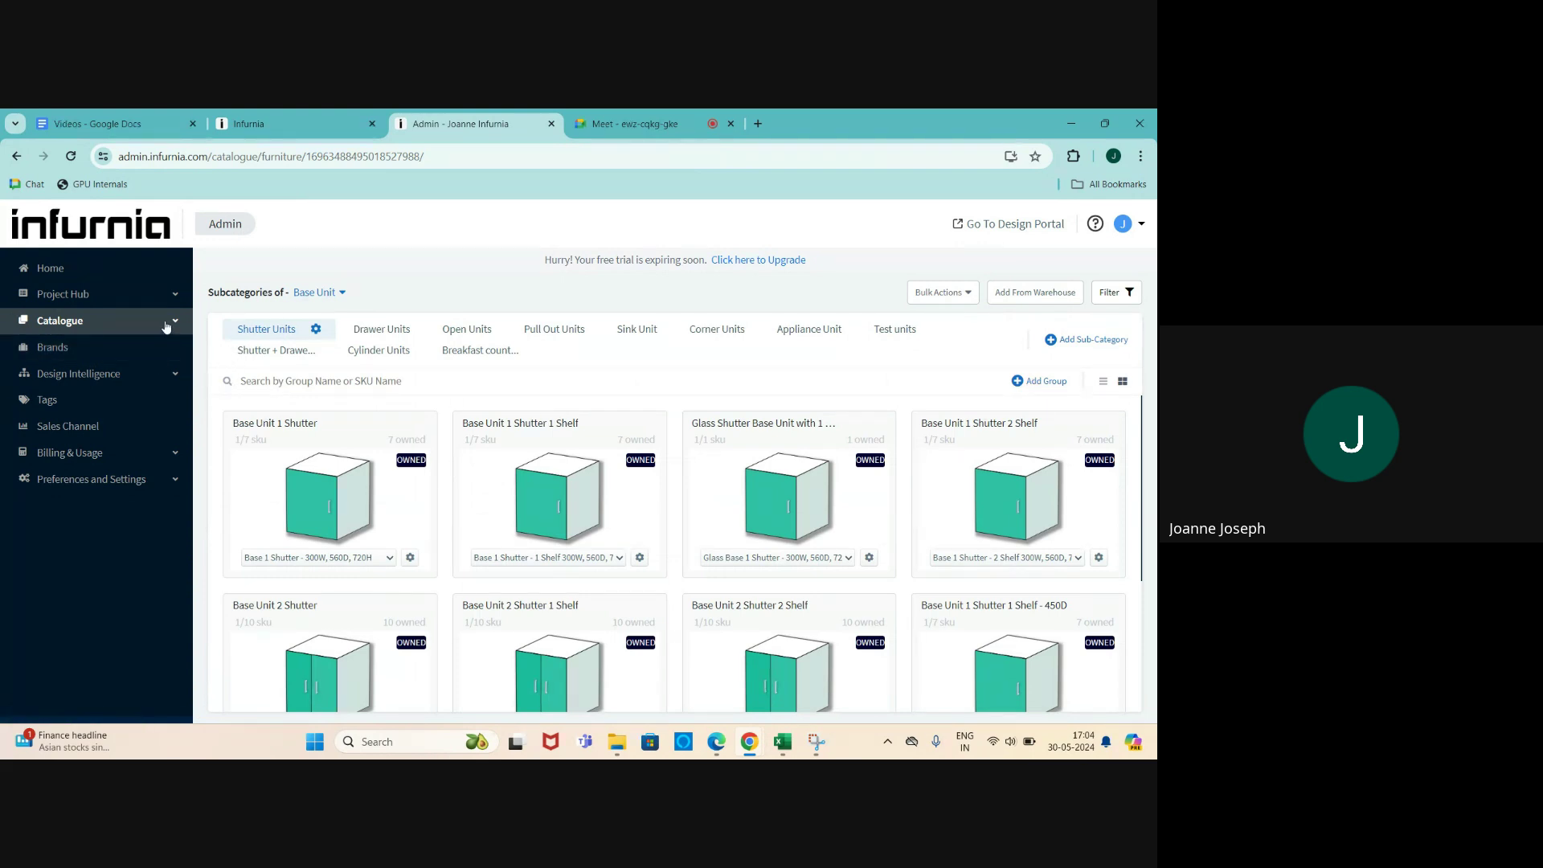
left_click(340, 292)
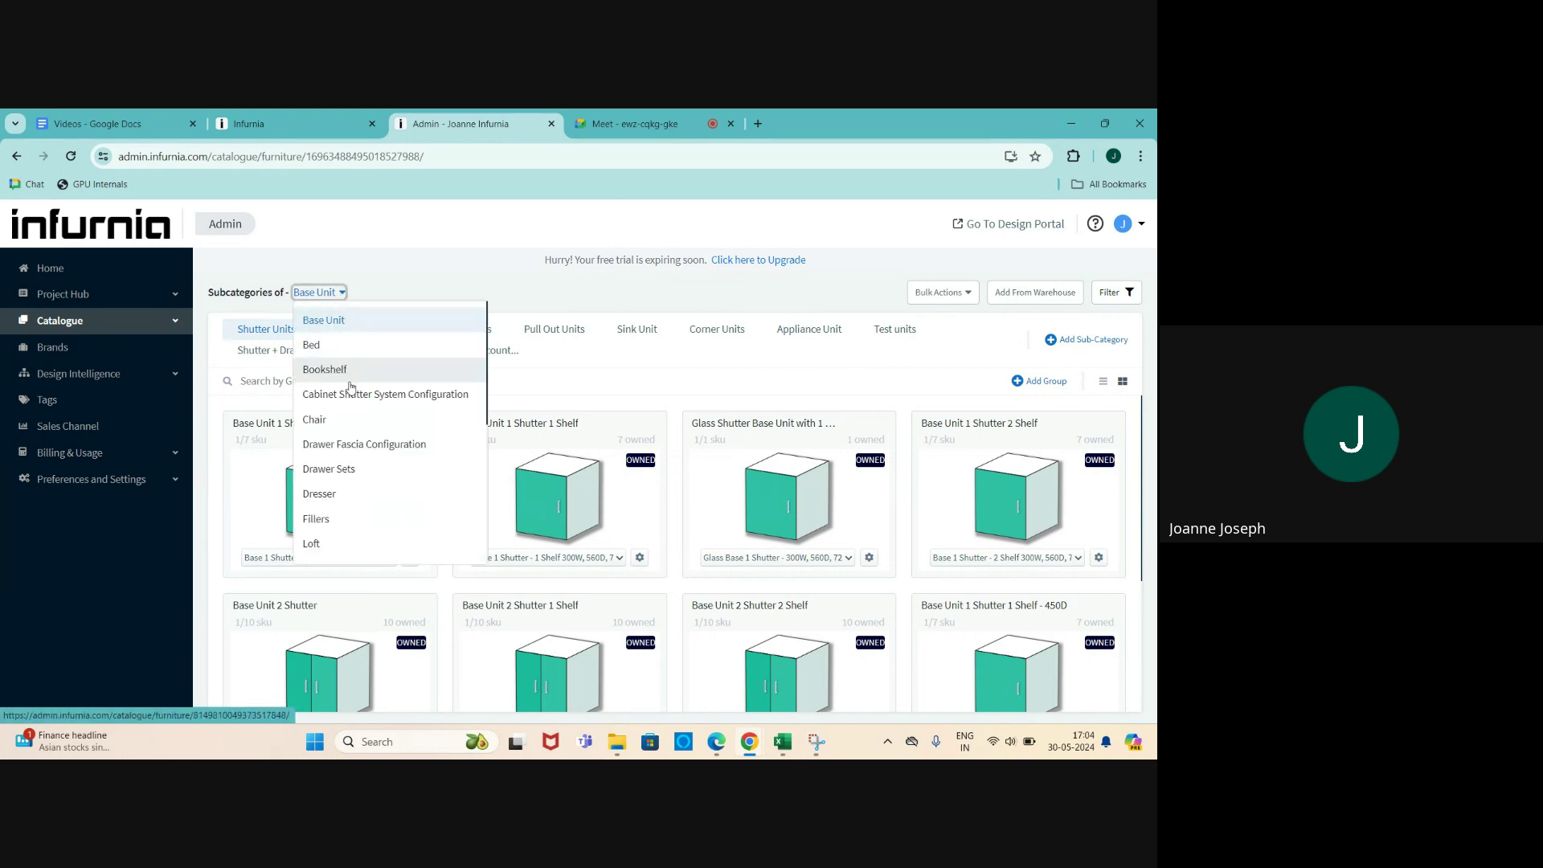
left_click(368, 305)
left_click(161, 323)
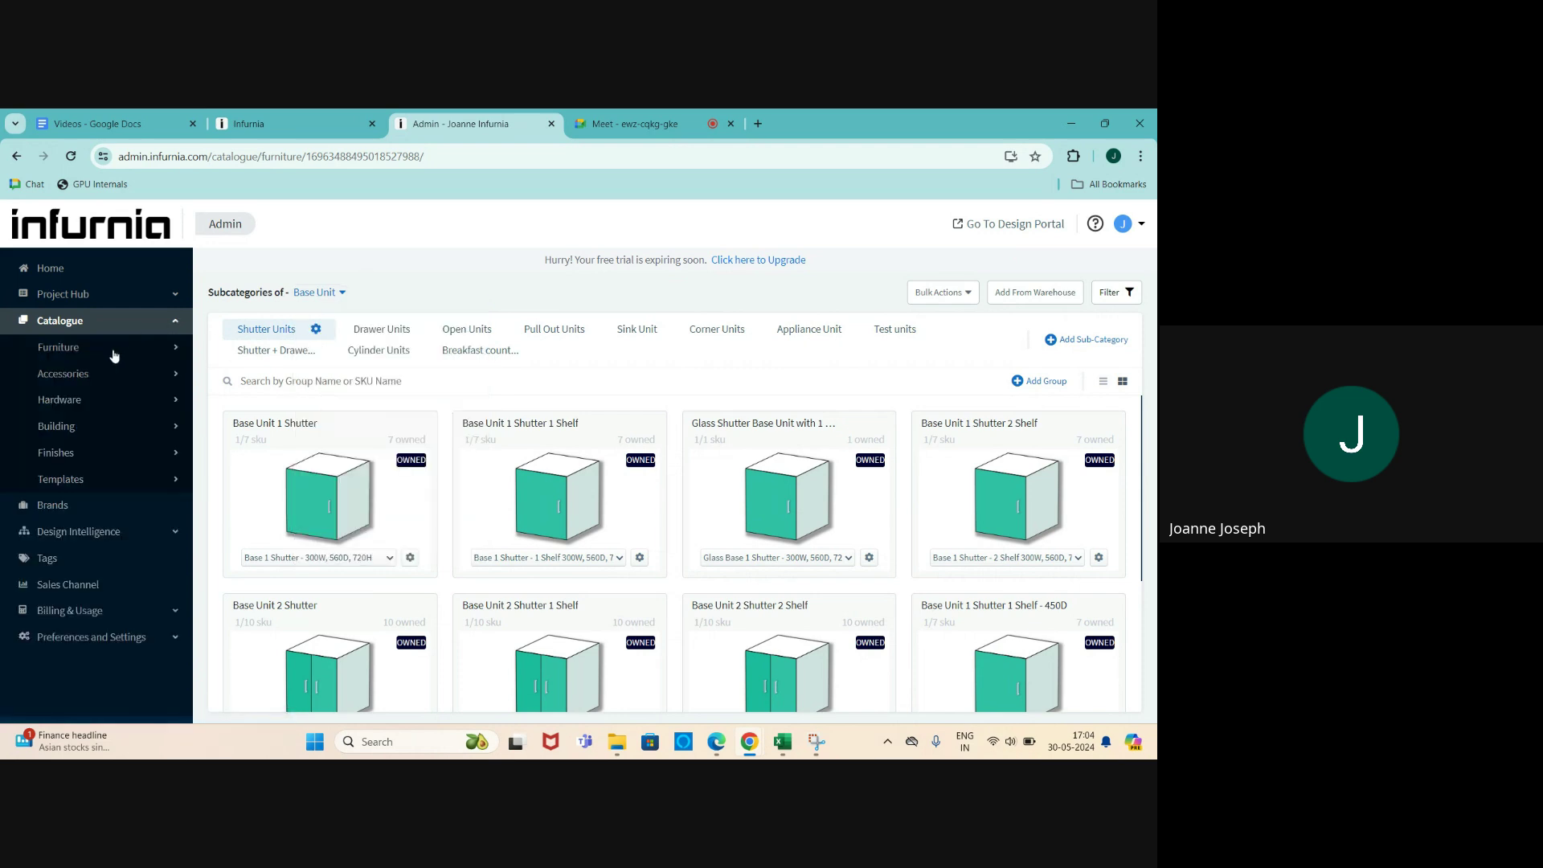
left_click(57, 454)
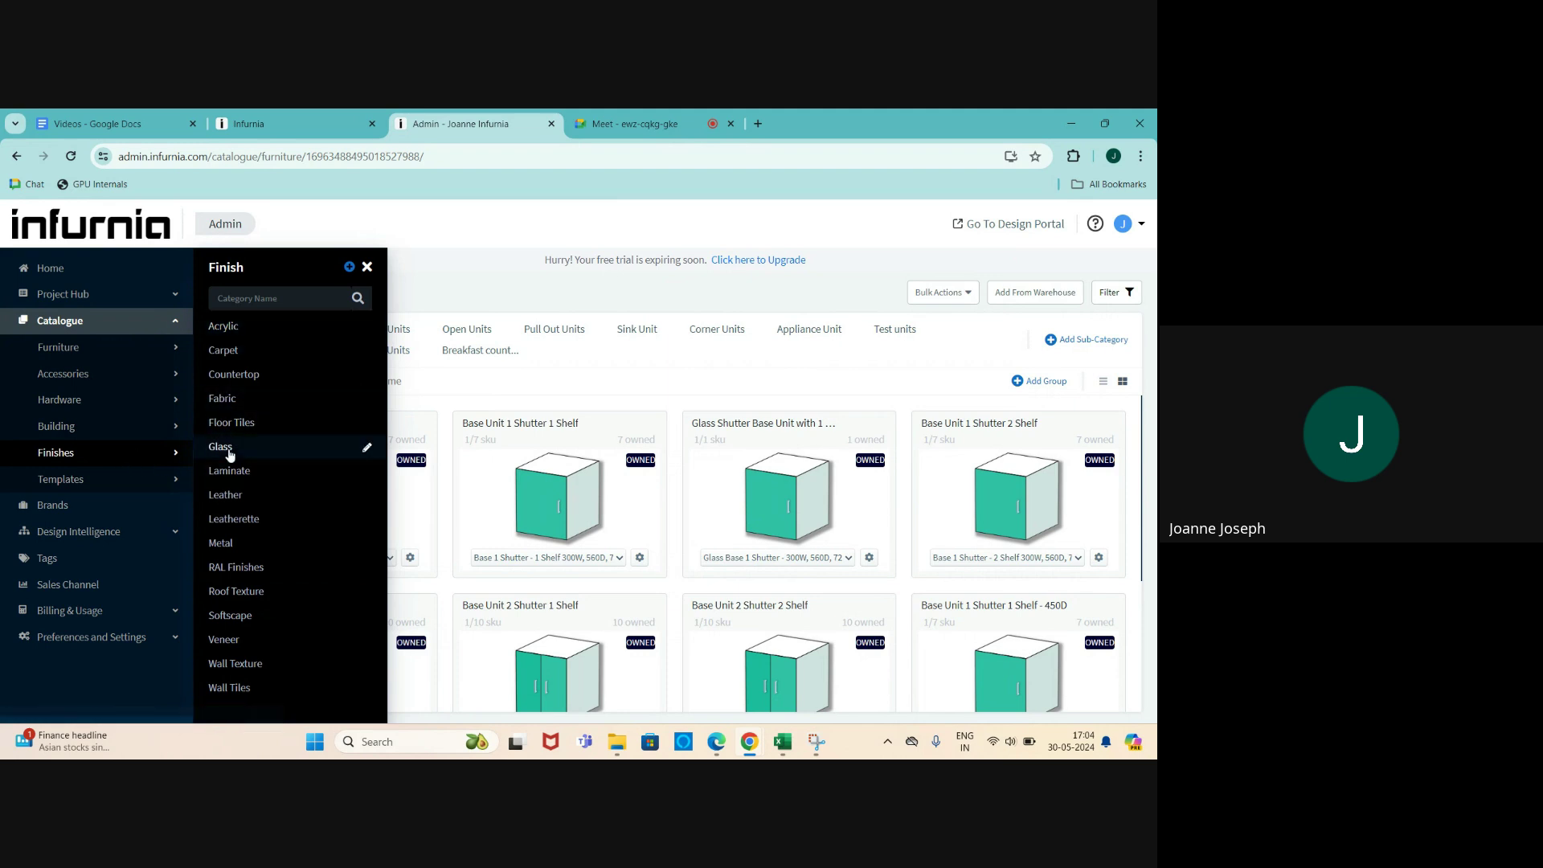
- Load the Acrylic finishes, including Cherry Red, Cream and Dark Wood swatches
left_click(234, 327)
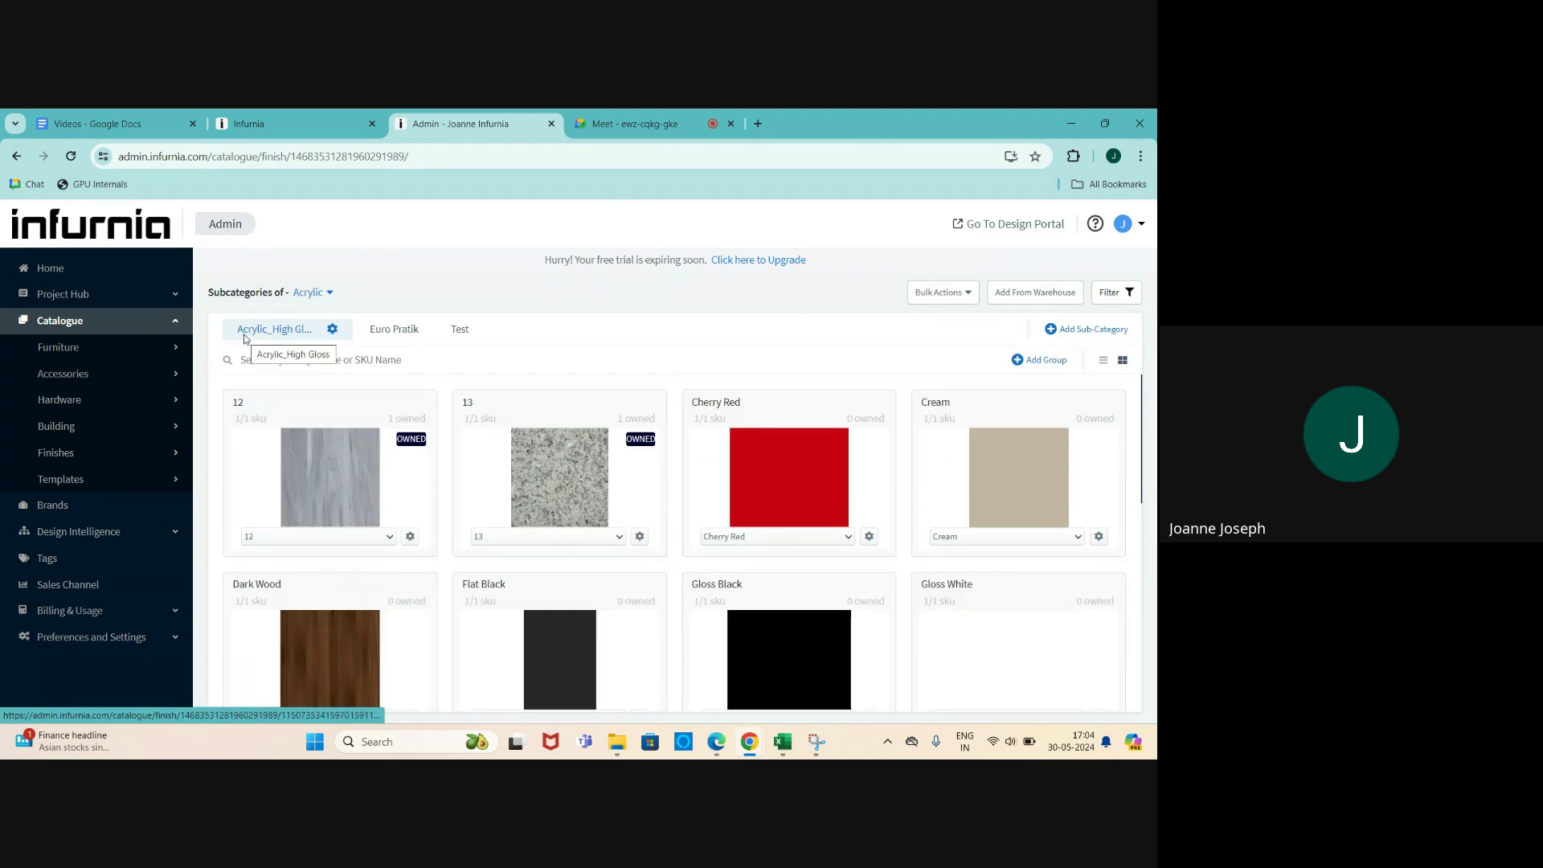
scroll(637, 426, "down", 1)
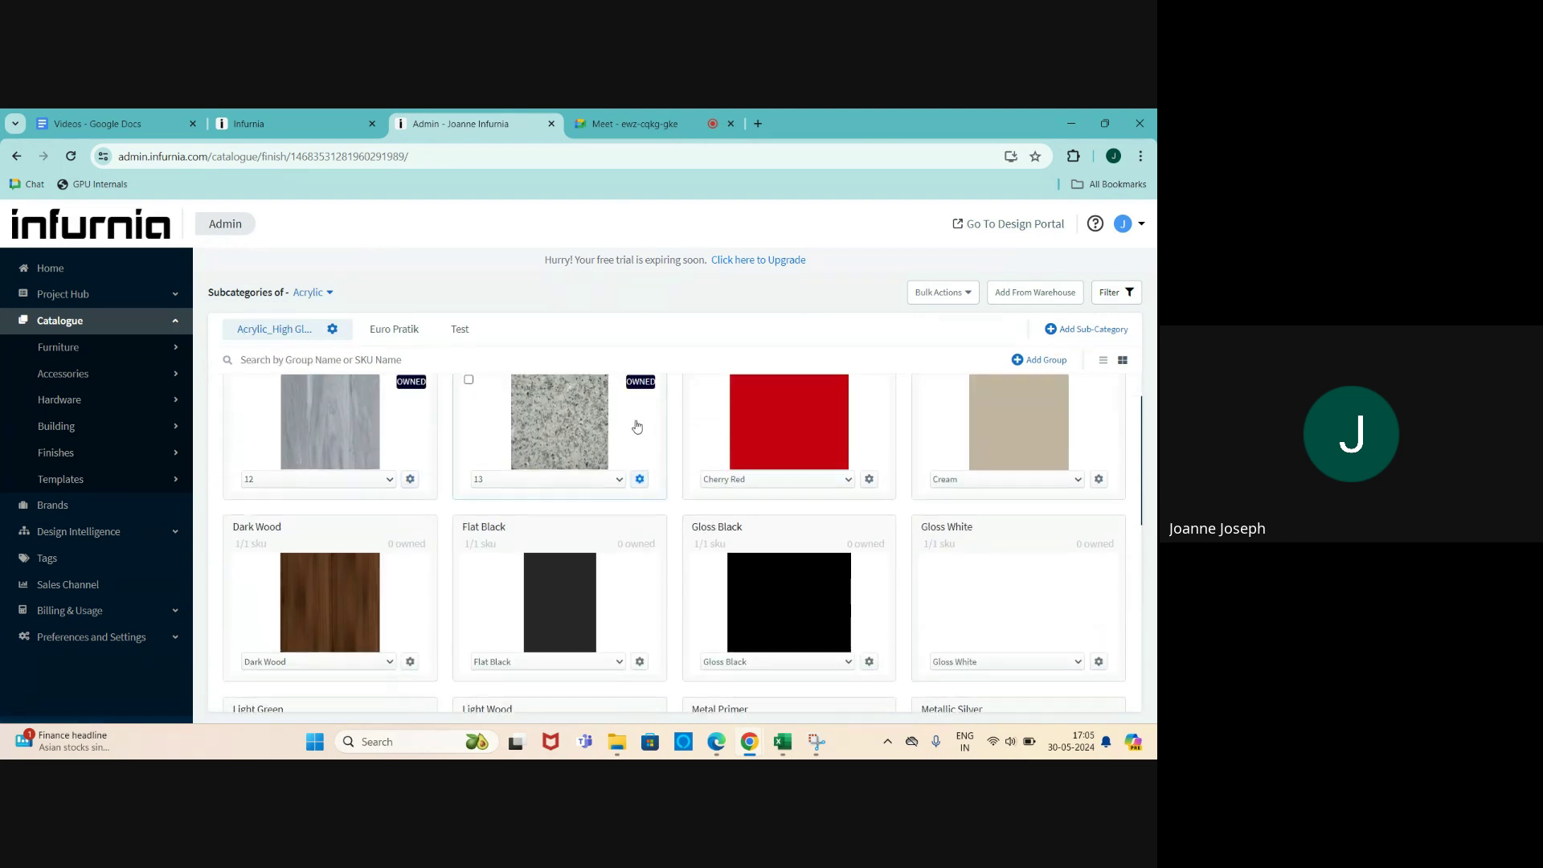
scroll(638, 426, "up", 1)
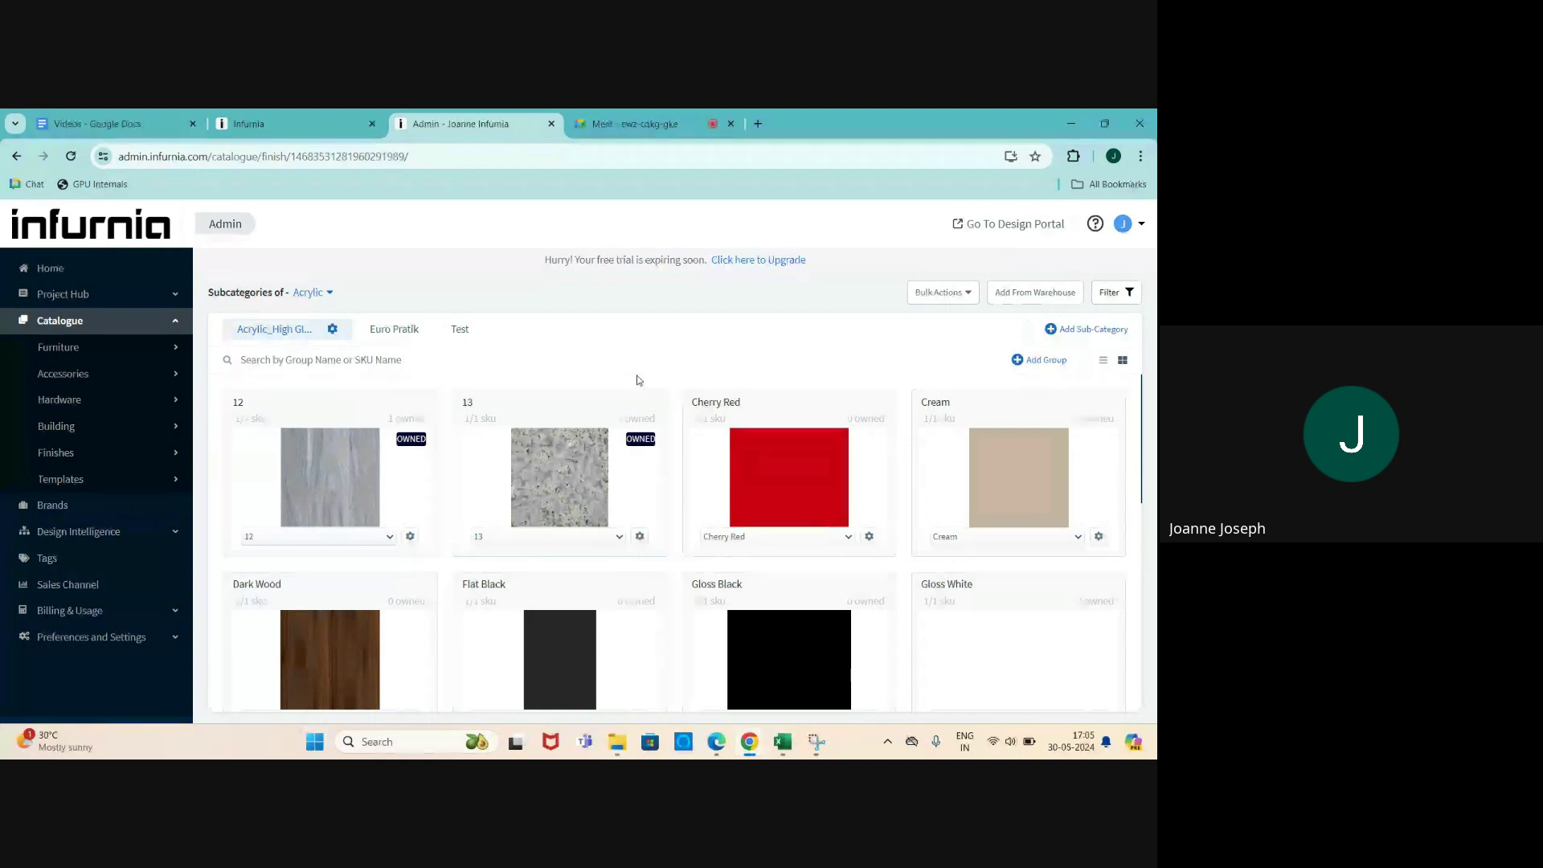
- Review the Cherry Red finish's SKU properties and sales-channel pricing, then close the dialog
left_click(870, 537)
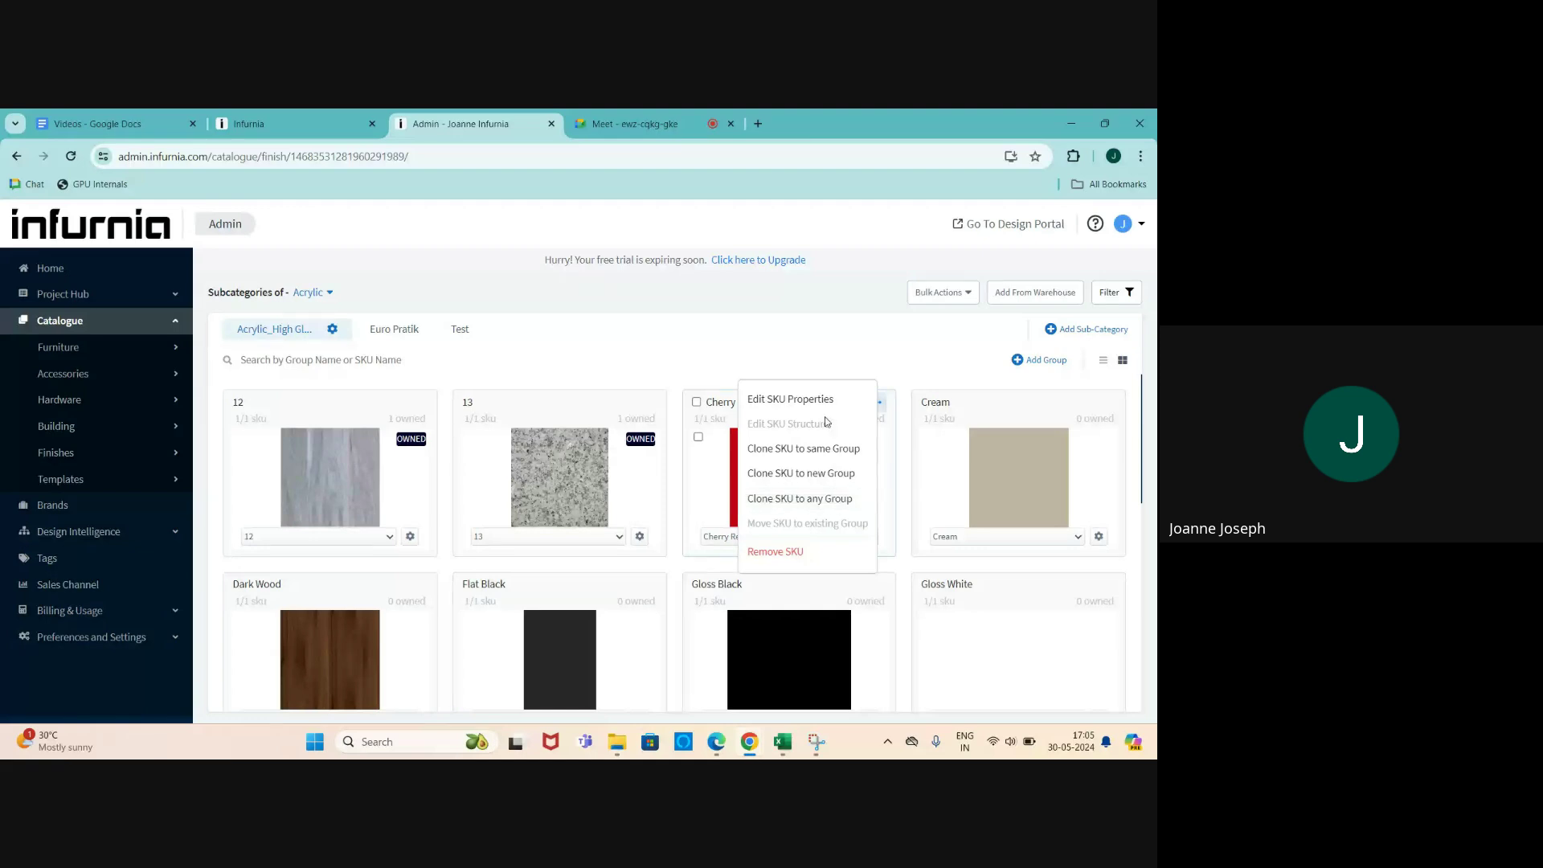
left_click(778, 400)
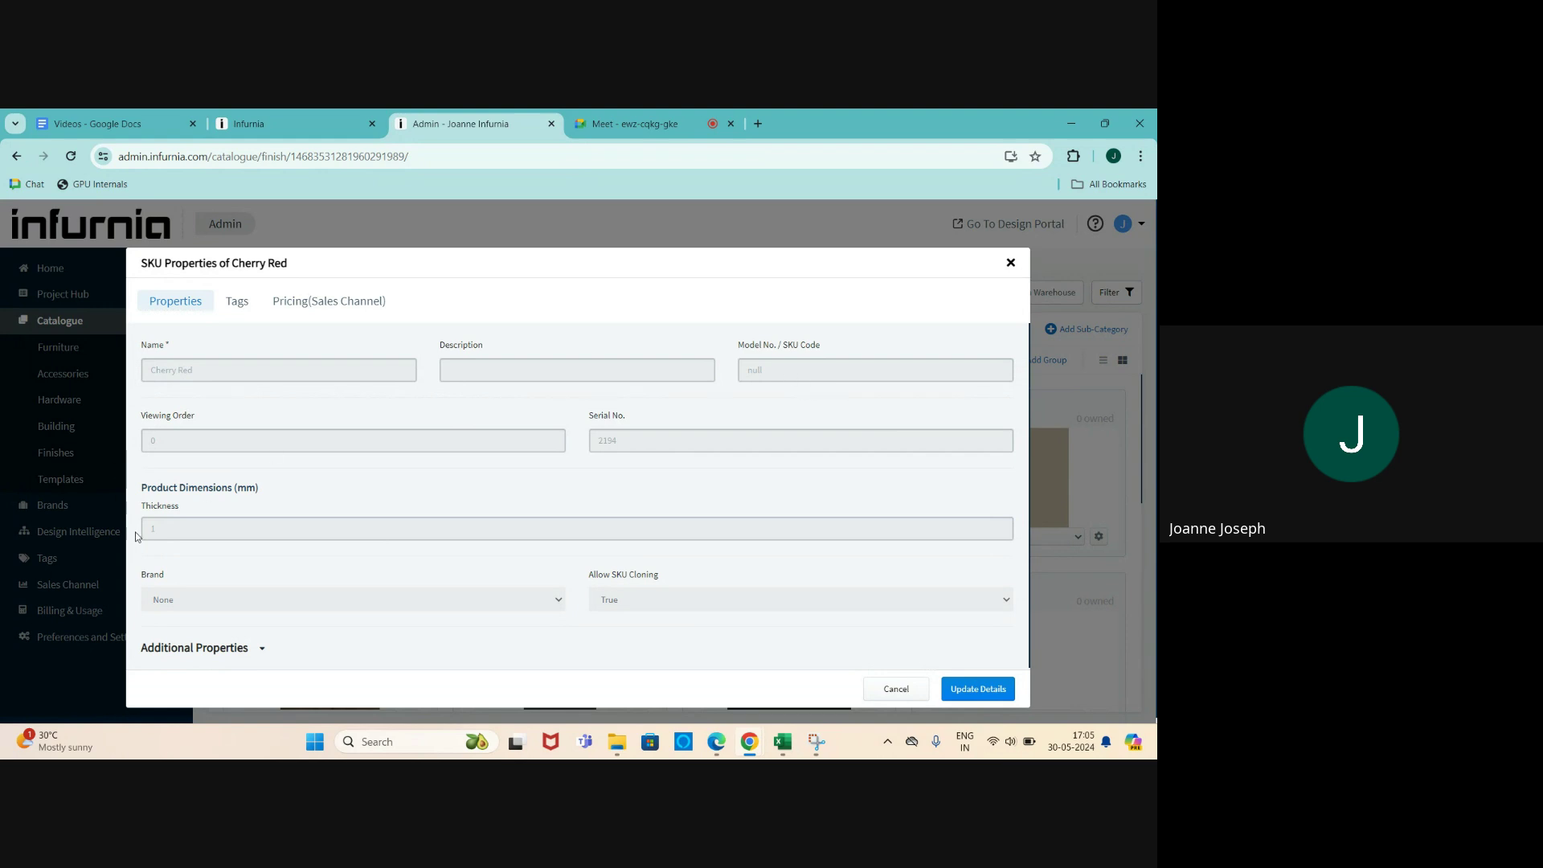
scroll(241, 532, "down", 1)
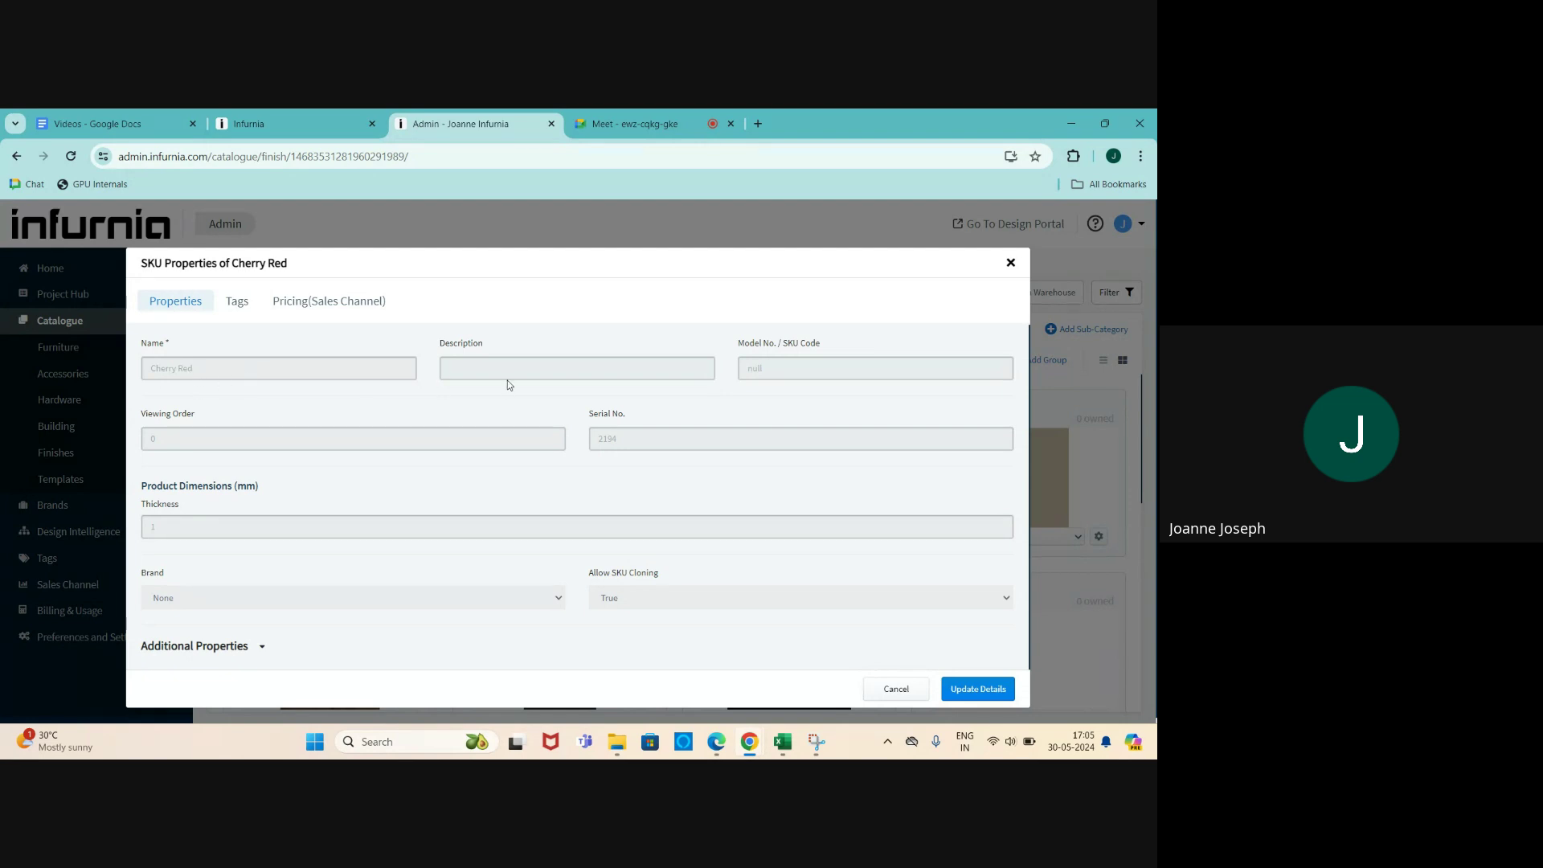
left_click(298, 310)
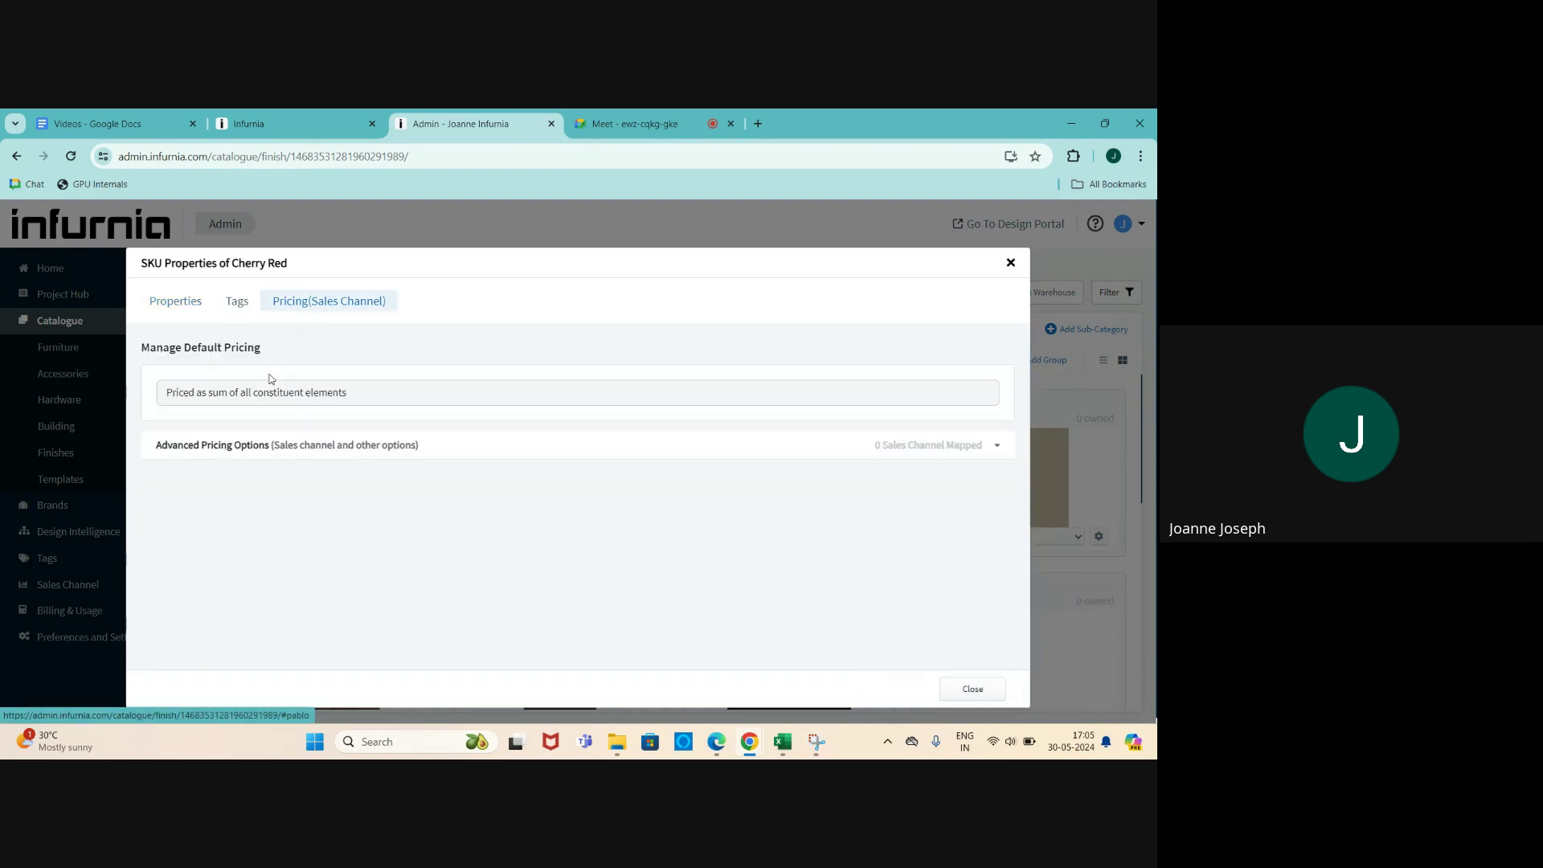
left_click(181, 306)
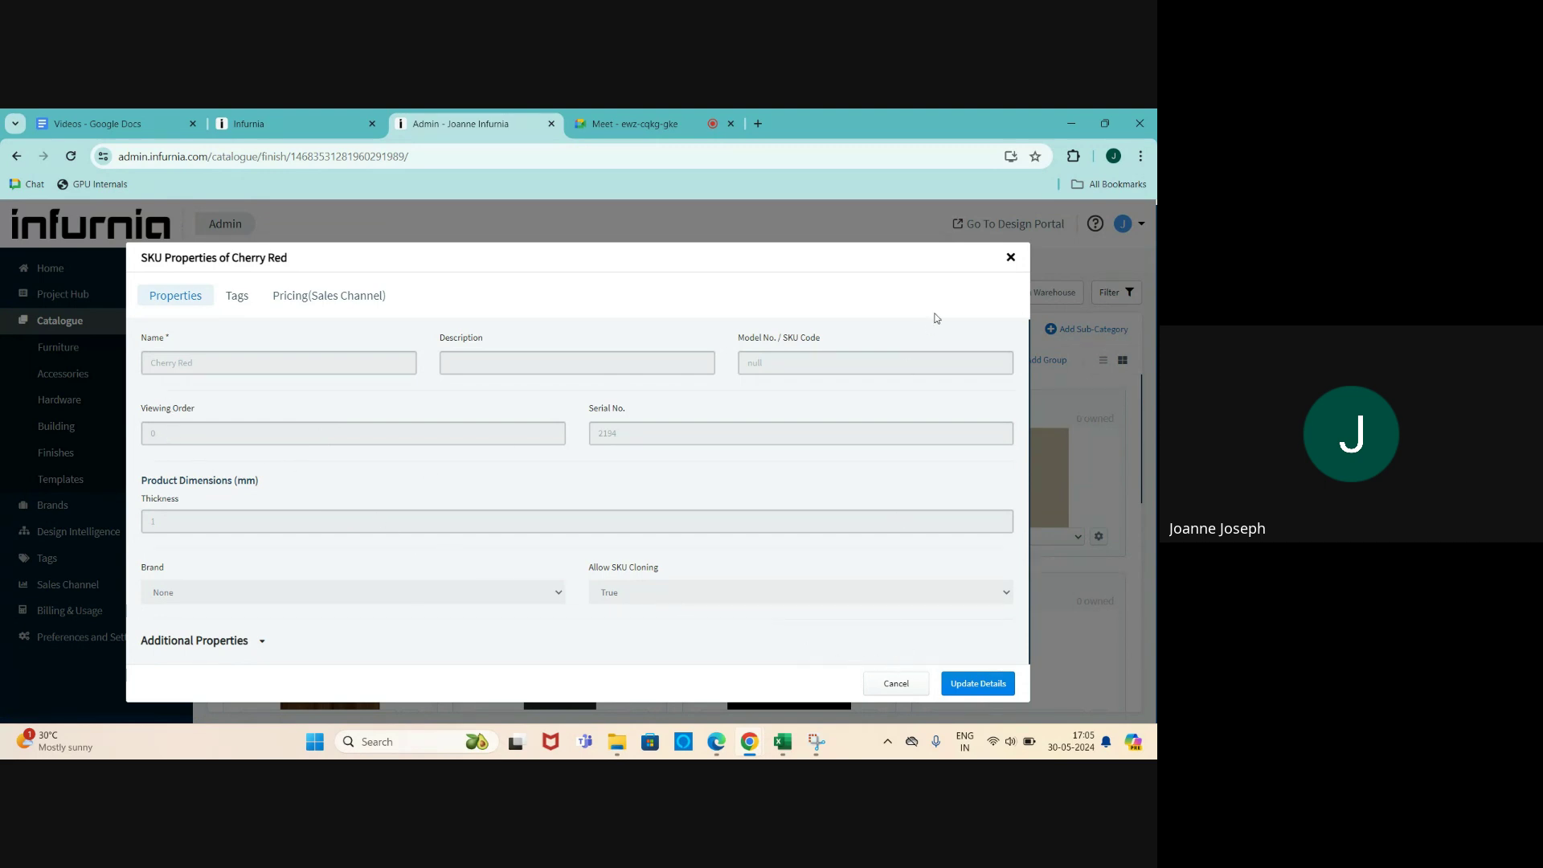
left_click(1011, 258)
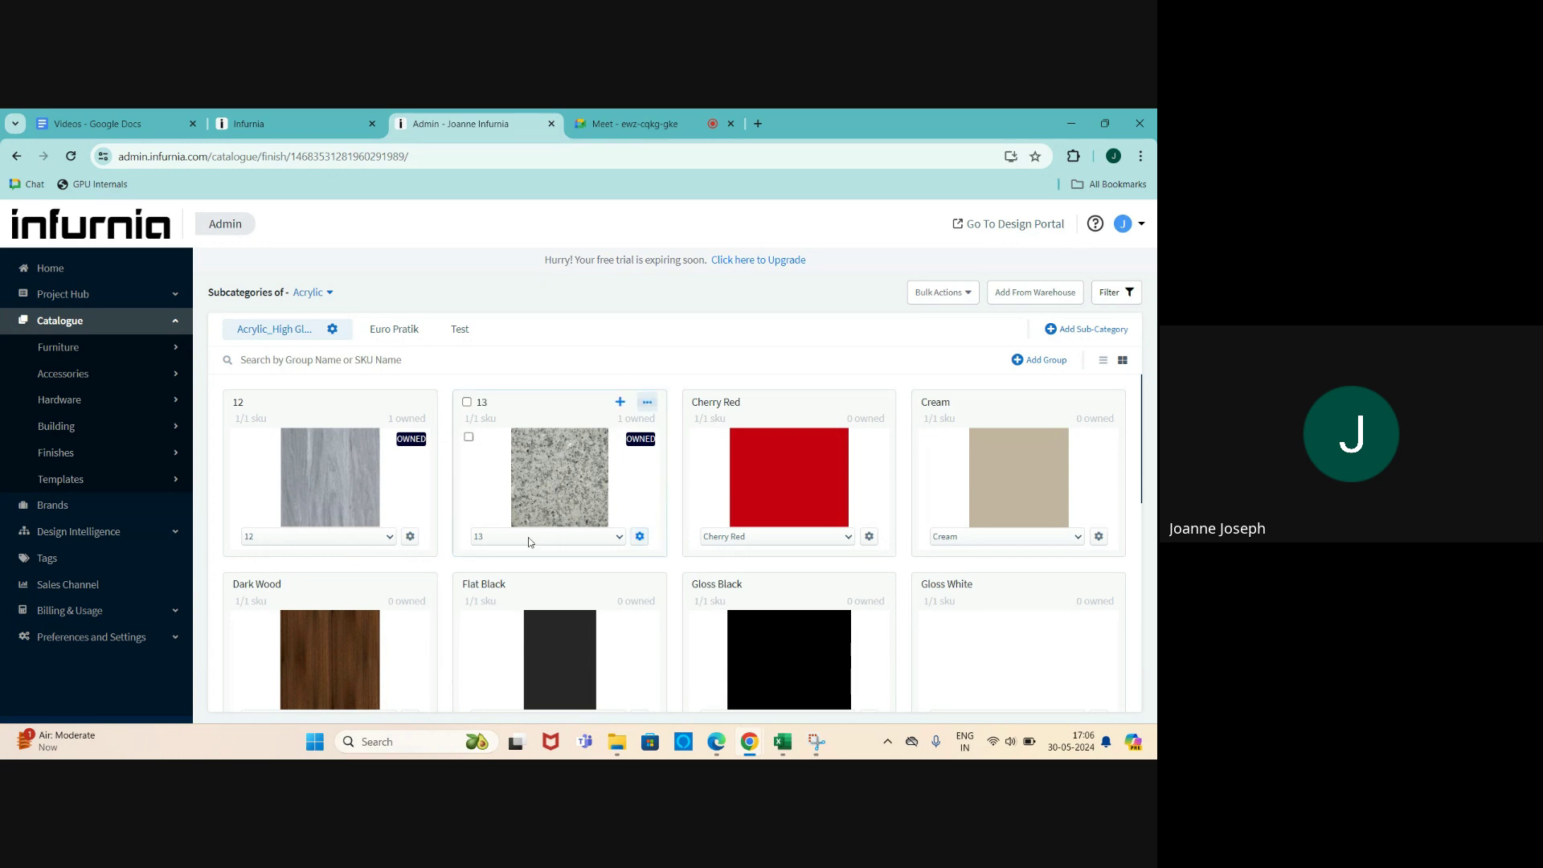
left_click(640, 538)
left_click(587, 400)
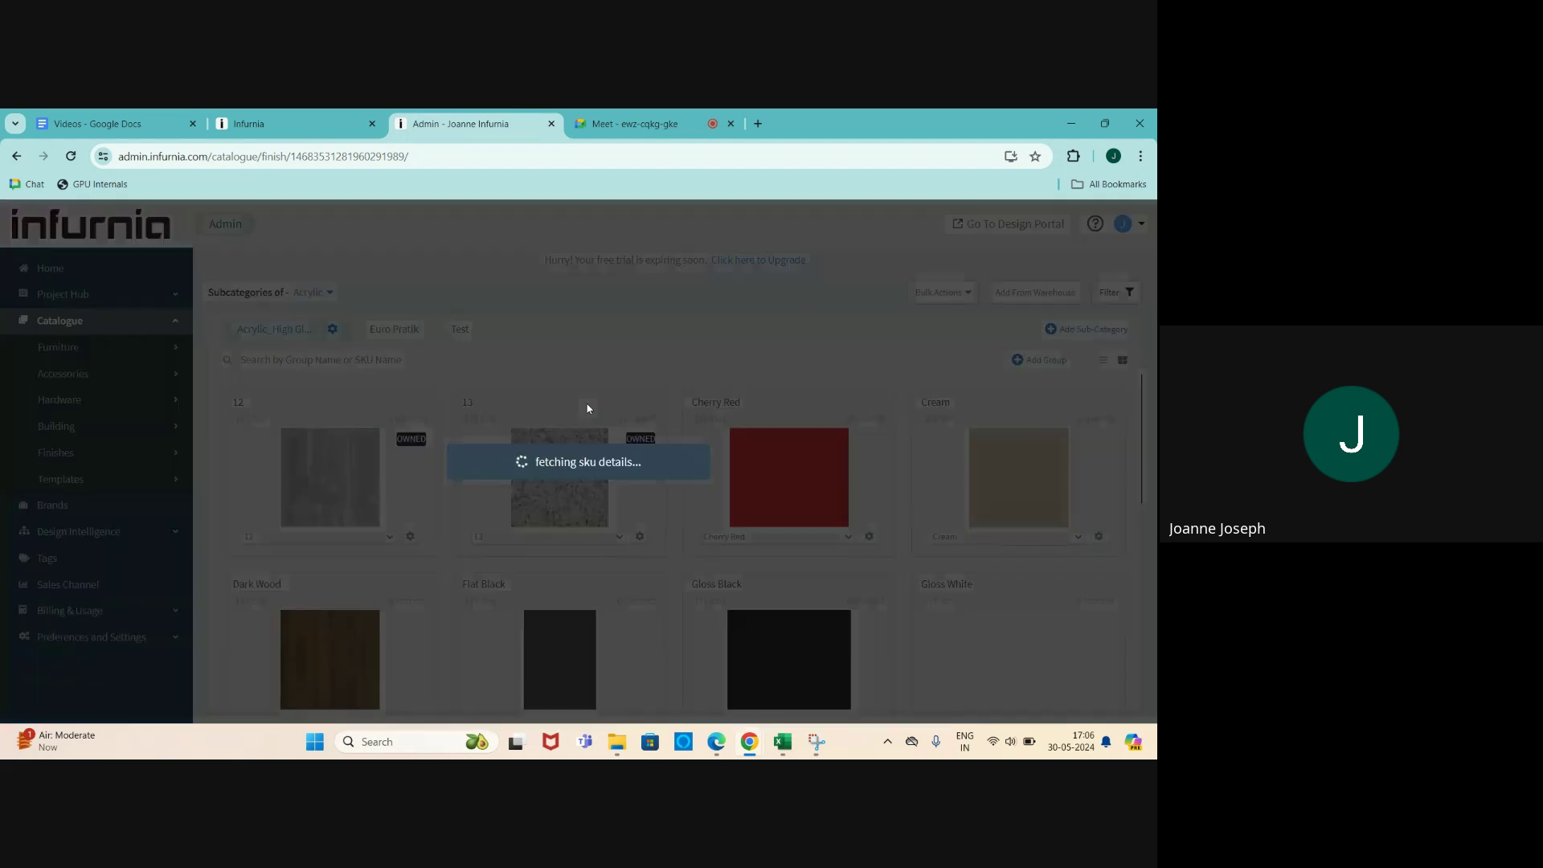
left_click(180, 369)
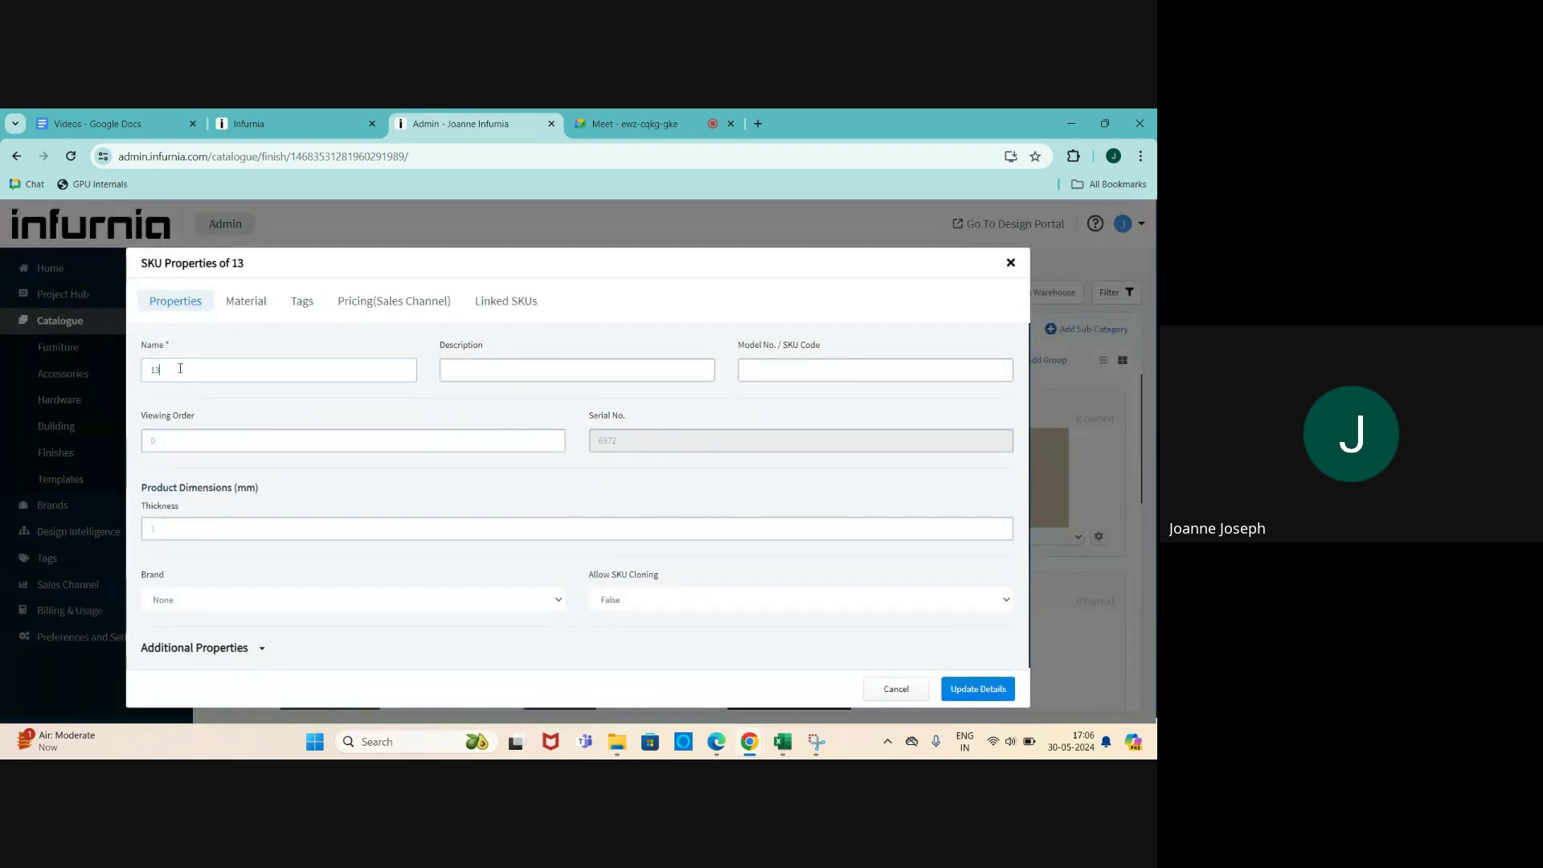
left_click_drag(192, 365, 145, 365)
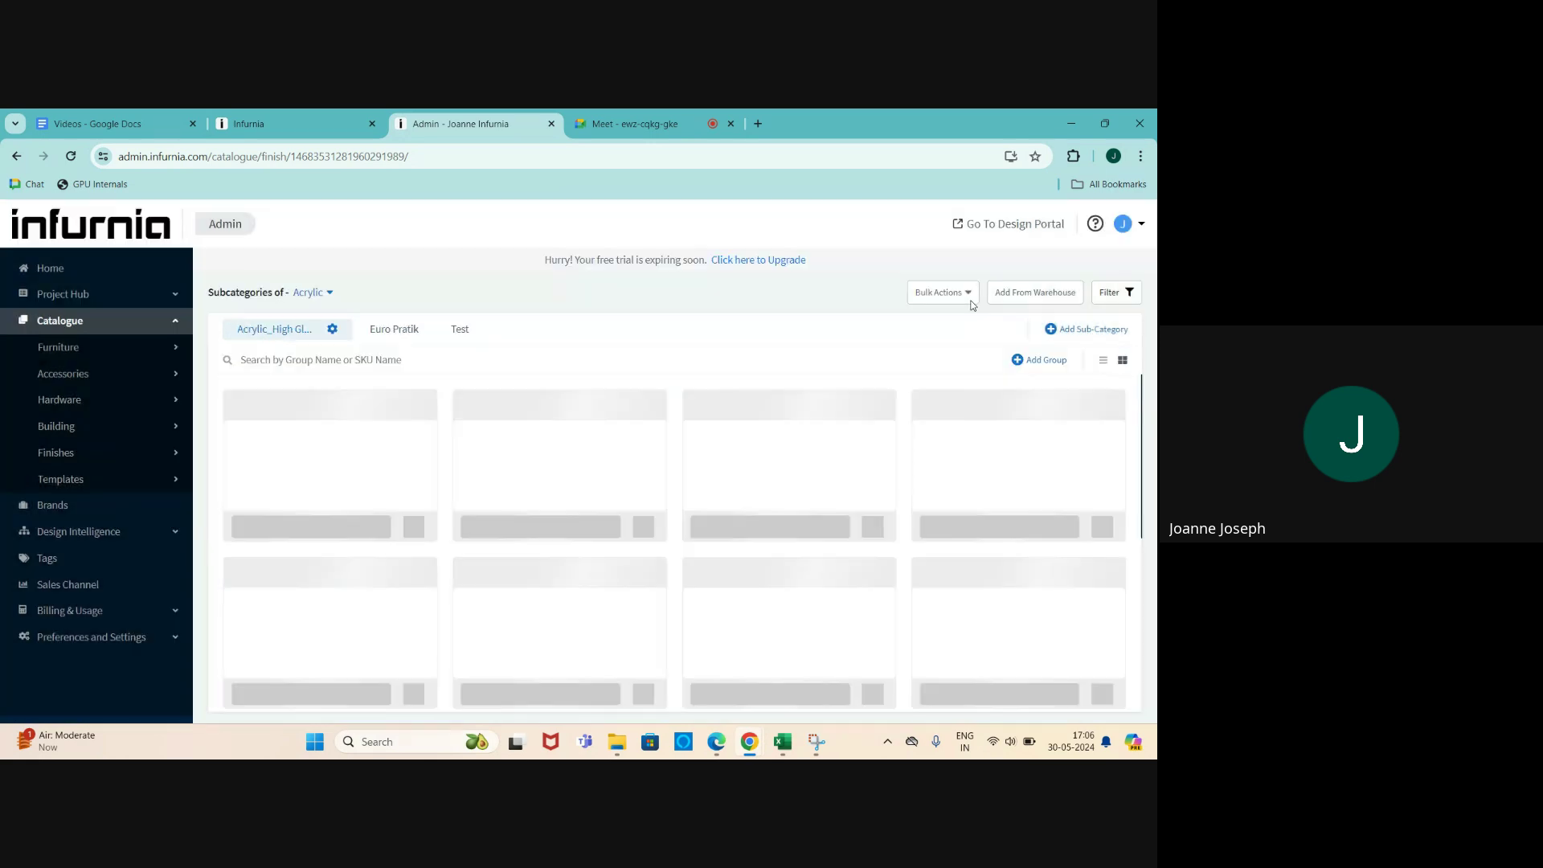
left_click(1011, 263)
left_click(870, 536)
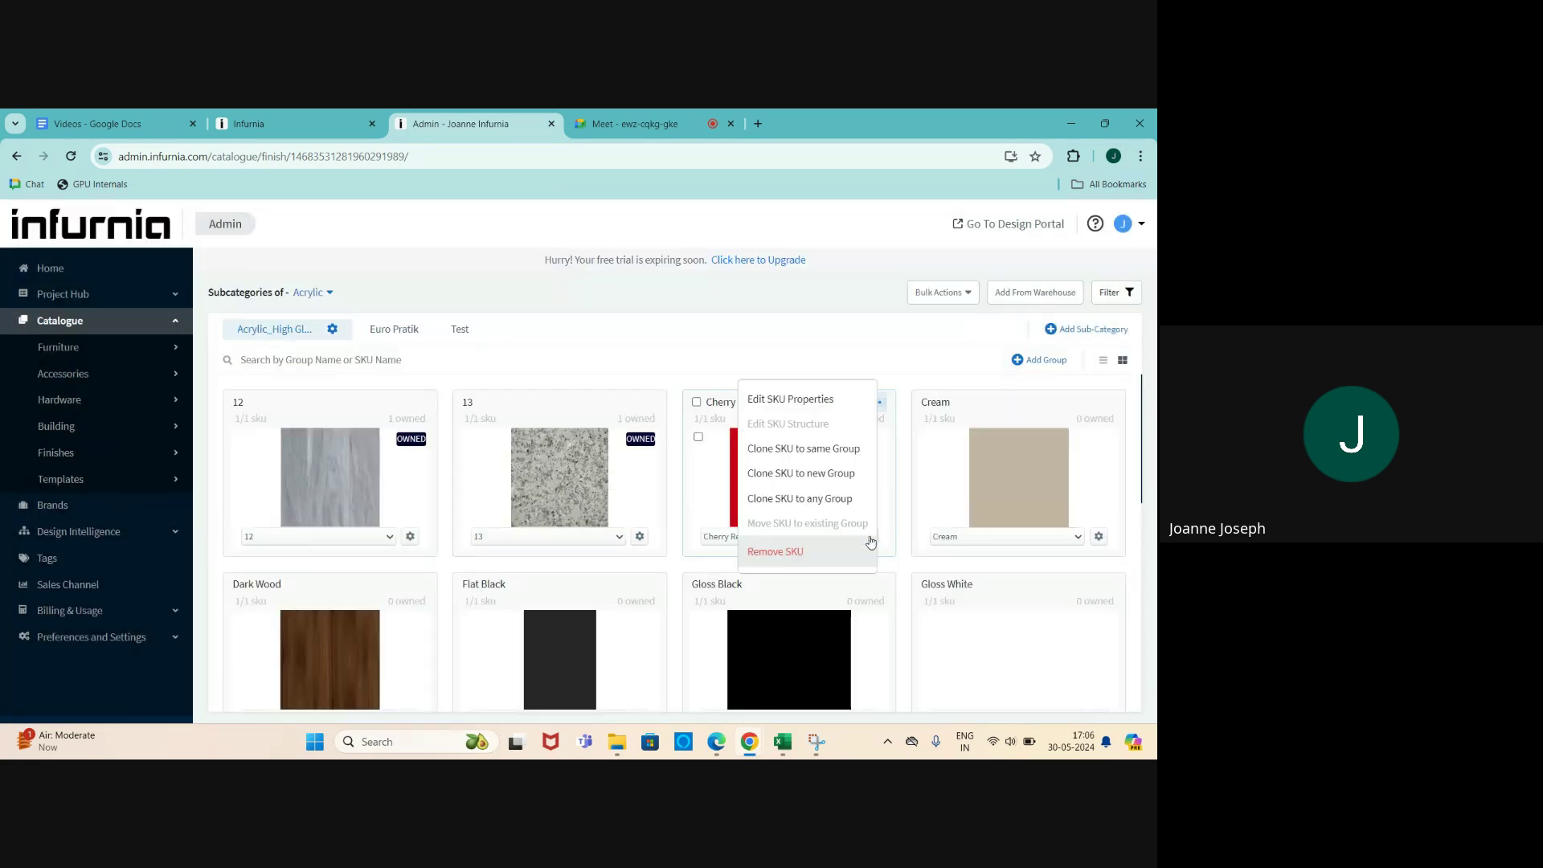
left_click(823, 399)
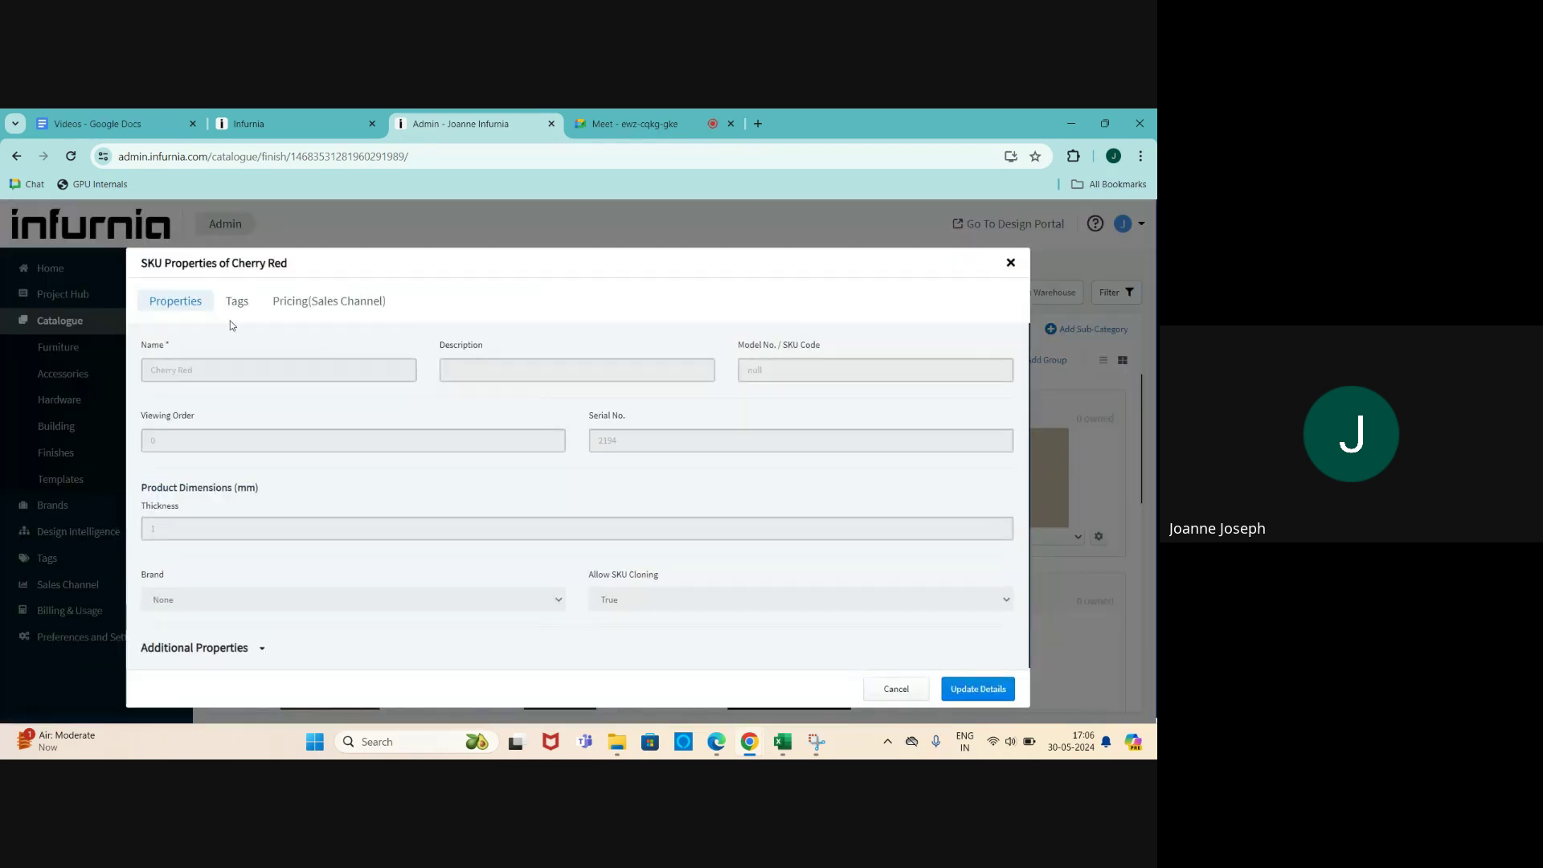
left_click(238, 302)
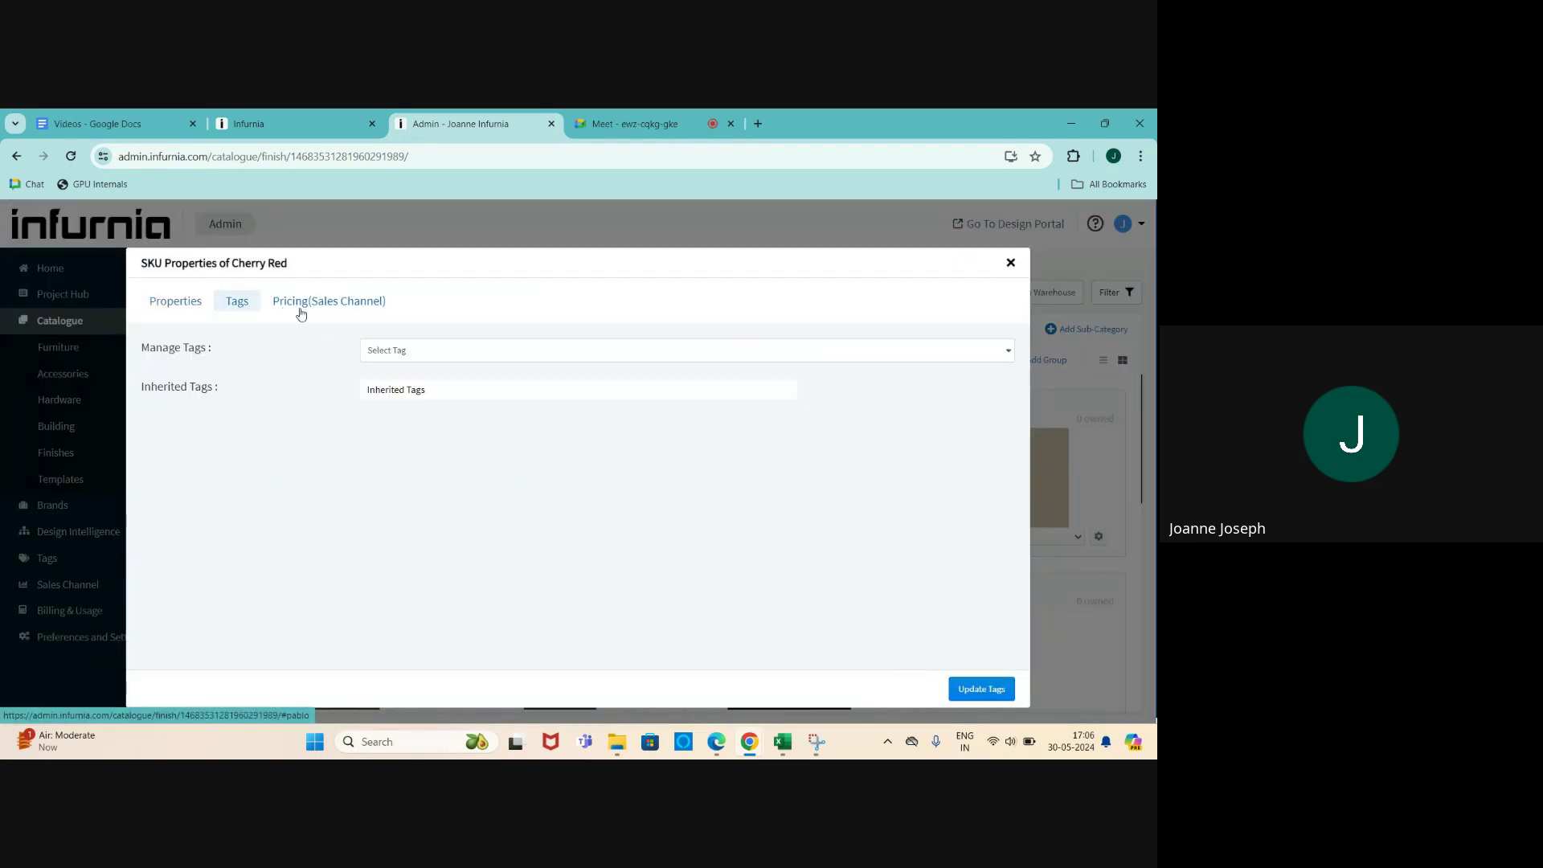
left_click(305, 304)
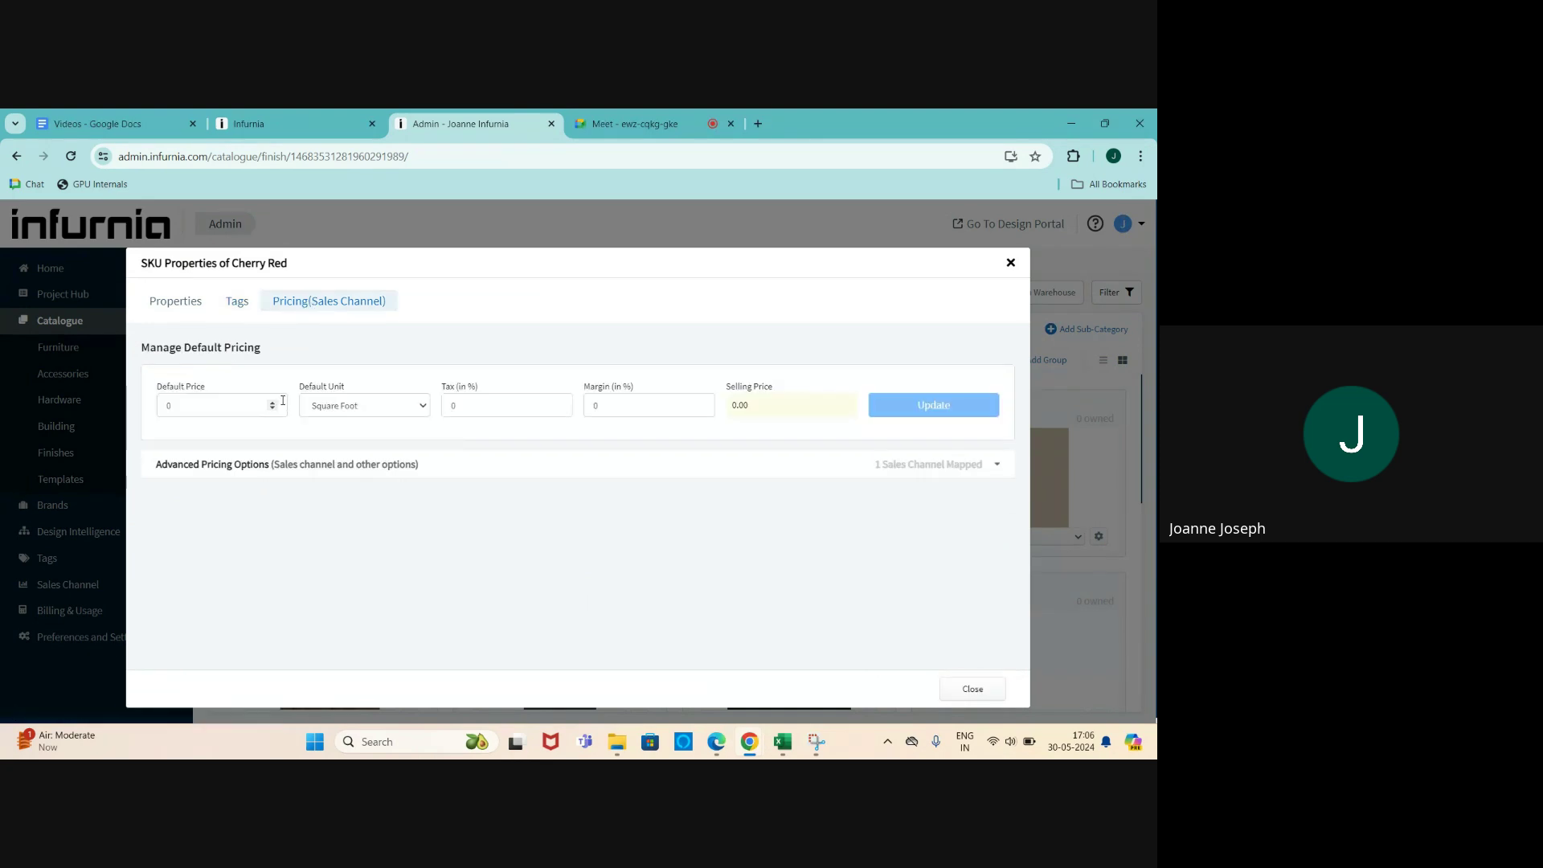
left_click(245, 405)
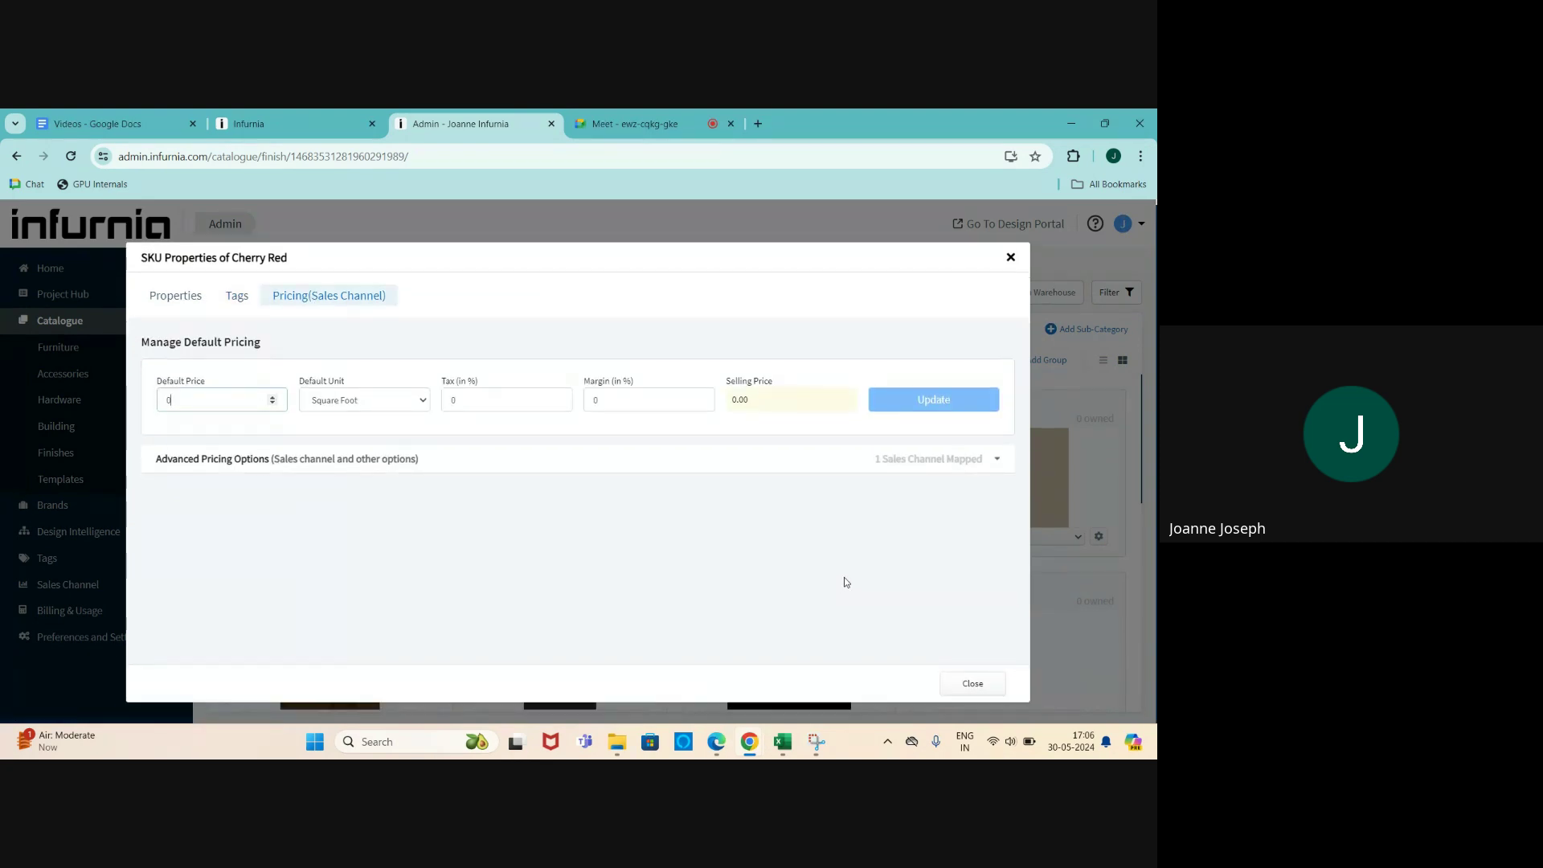
left_click(1010, 258)
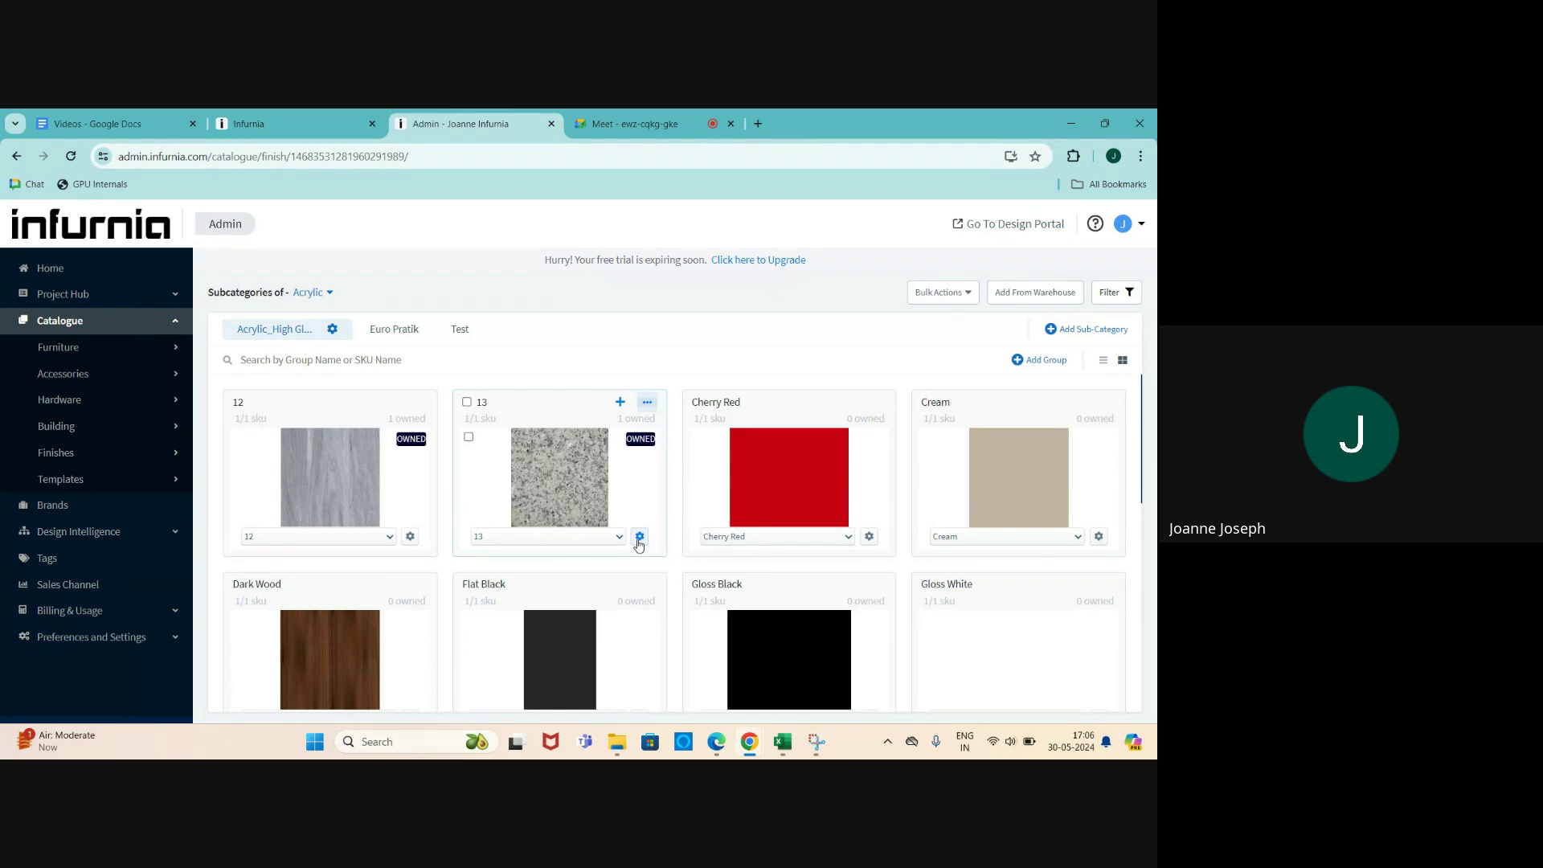
- Rename finish 13 to 'Terrazo' in its SKU properties, leaving the brand as None
left_click(647, 402)
left_click(576, 400)
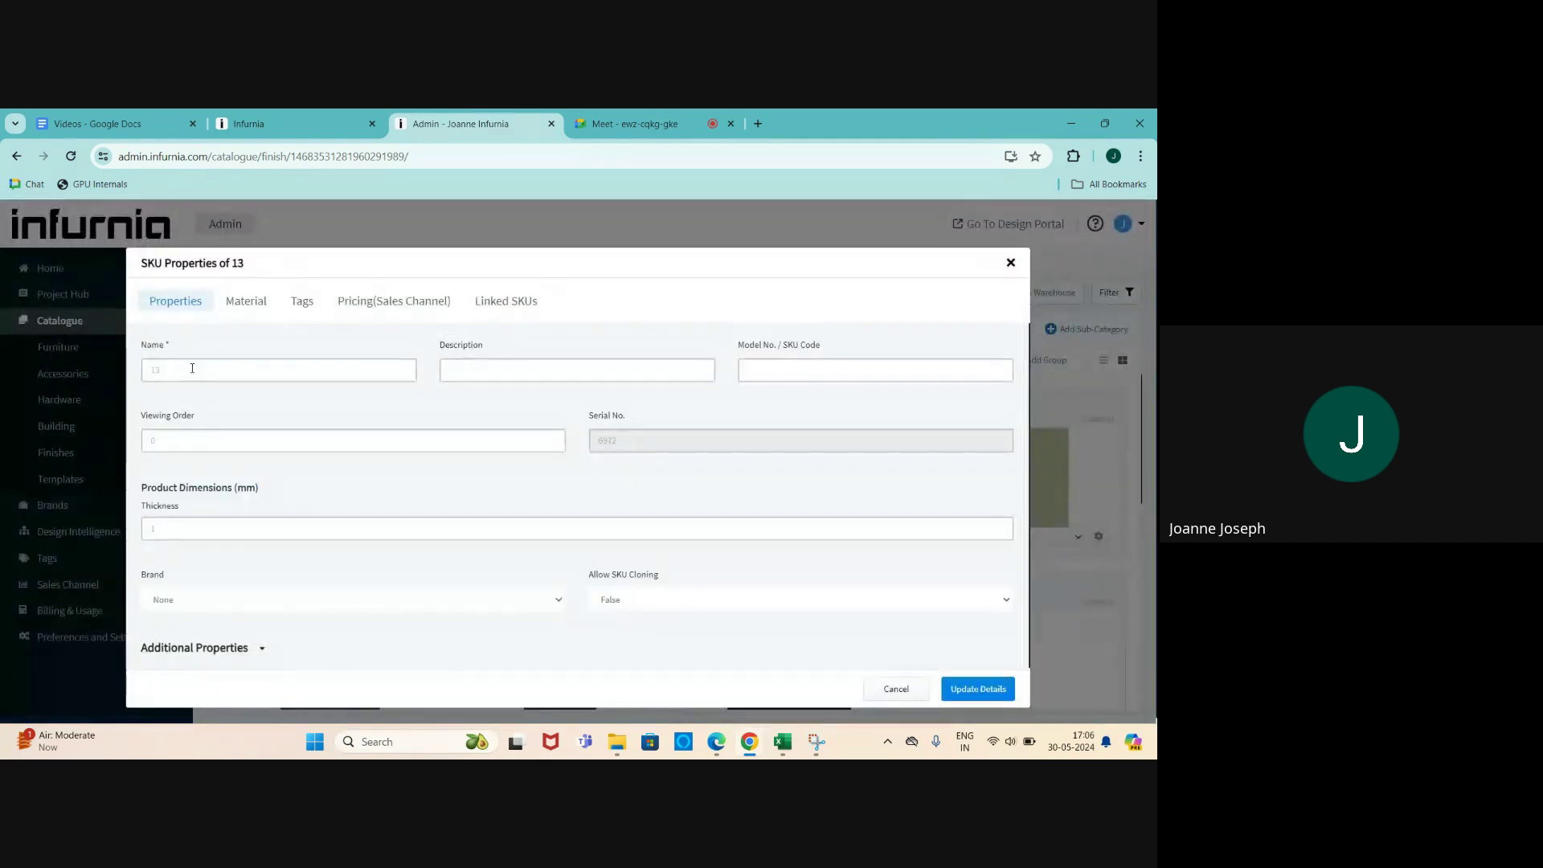
left_click_drag(196, 369, 137, 369)
type("Terrazo")
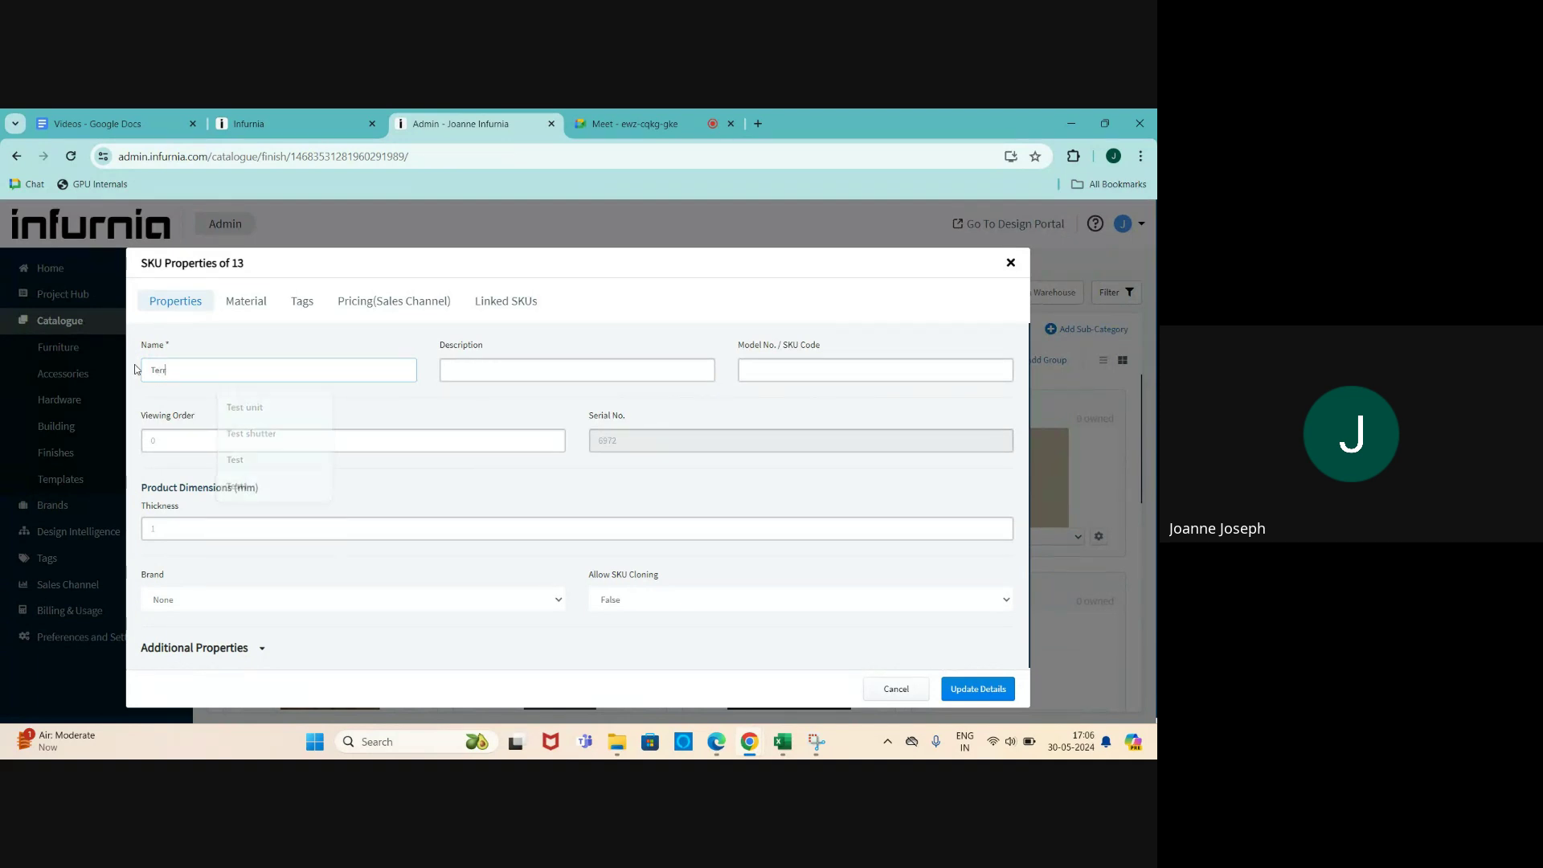
left_click(472, 394)
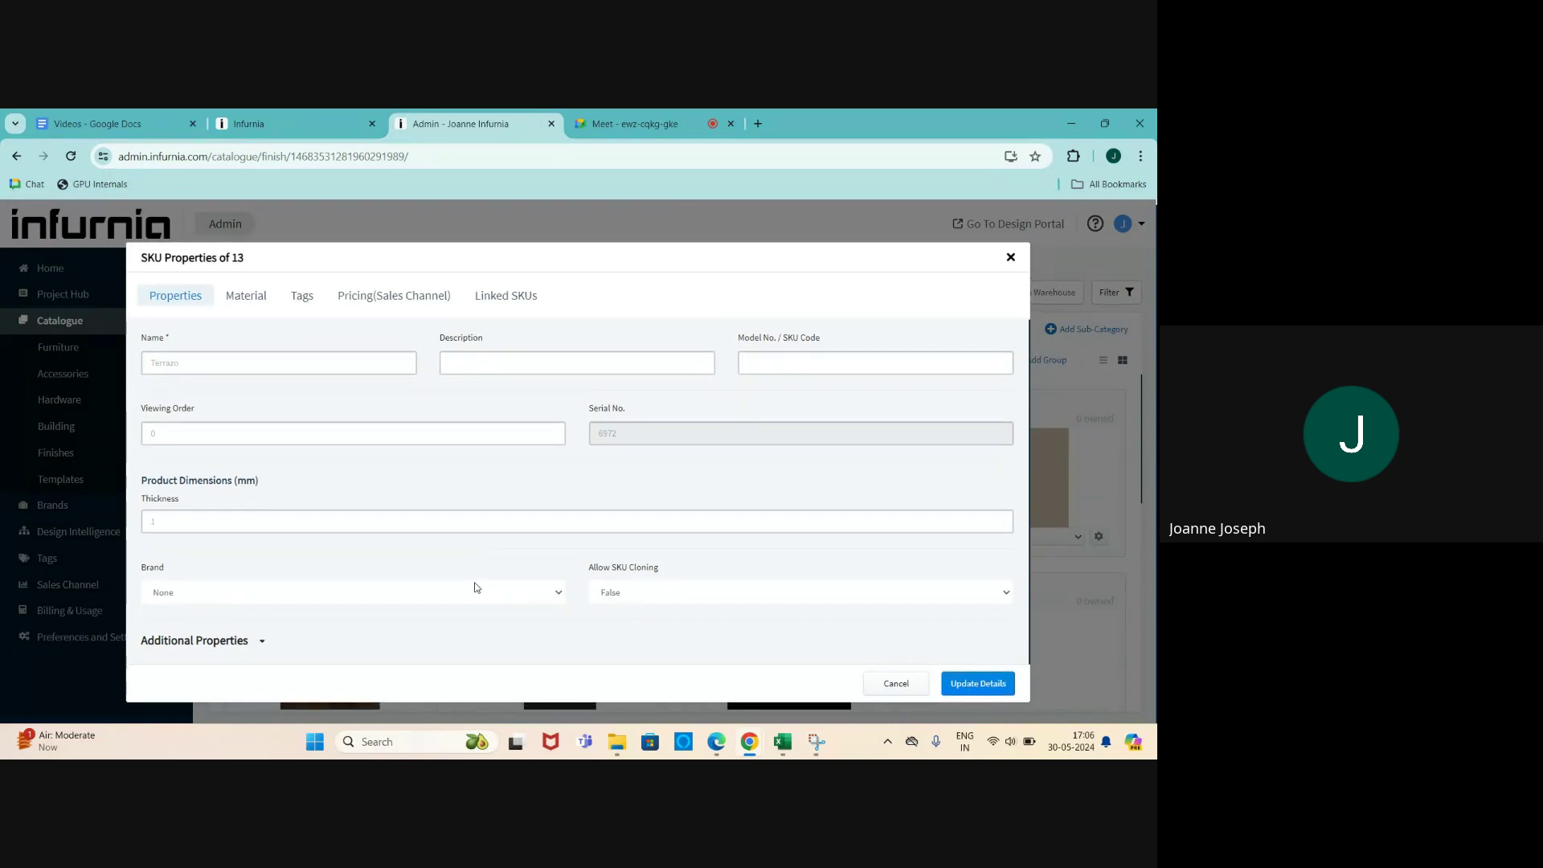
left_click(287, 592)
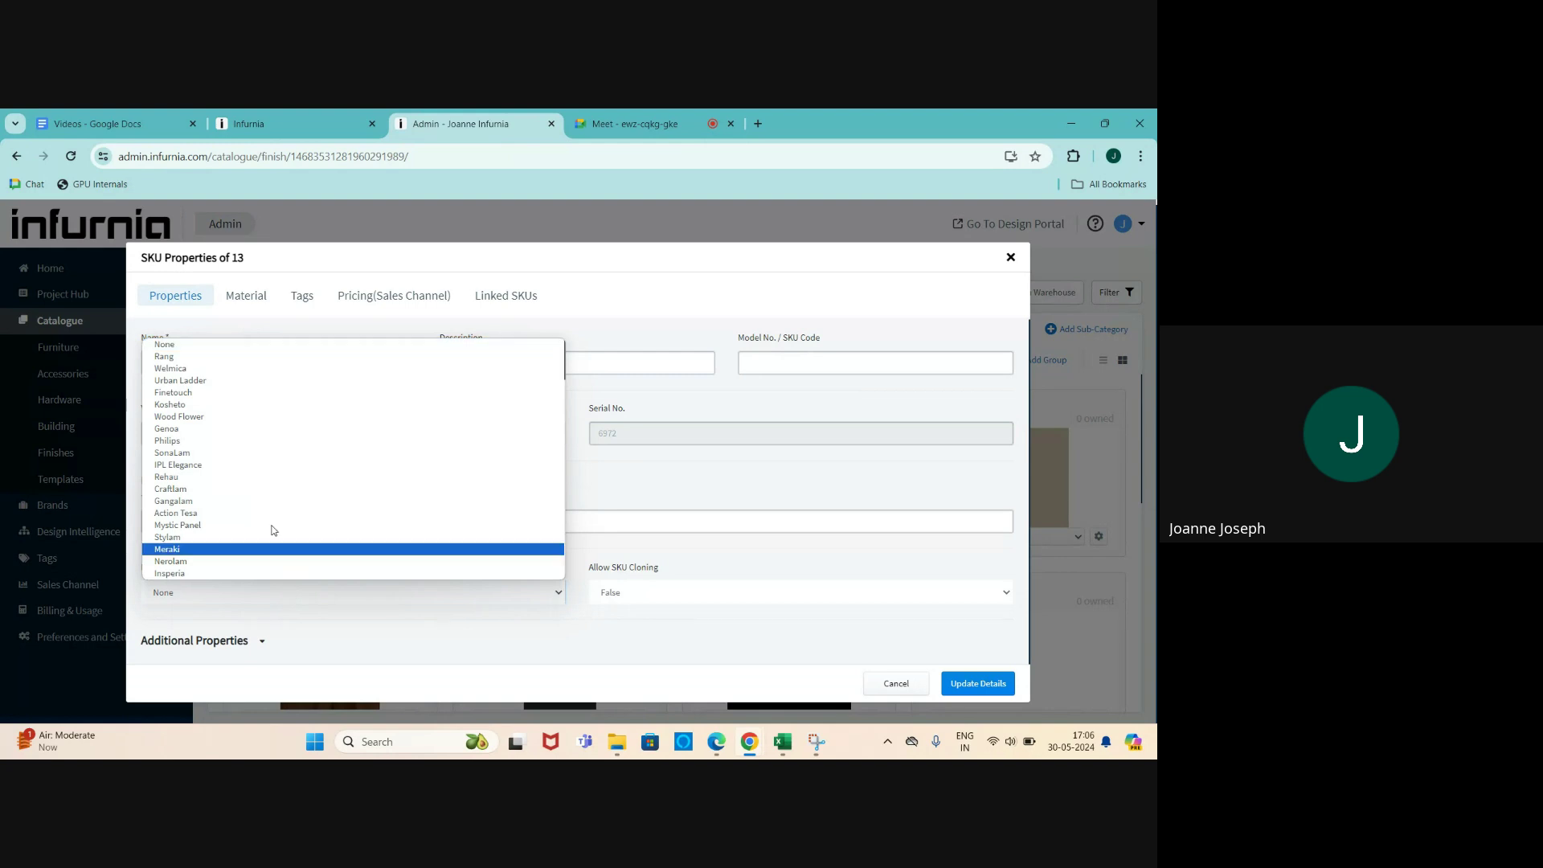
left_click(571, 296)
- Switch finish 13's base source to Color and back to Texture in the Material settings
left_click(246, 296)
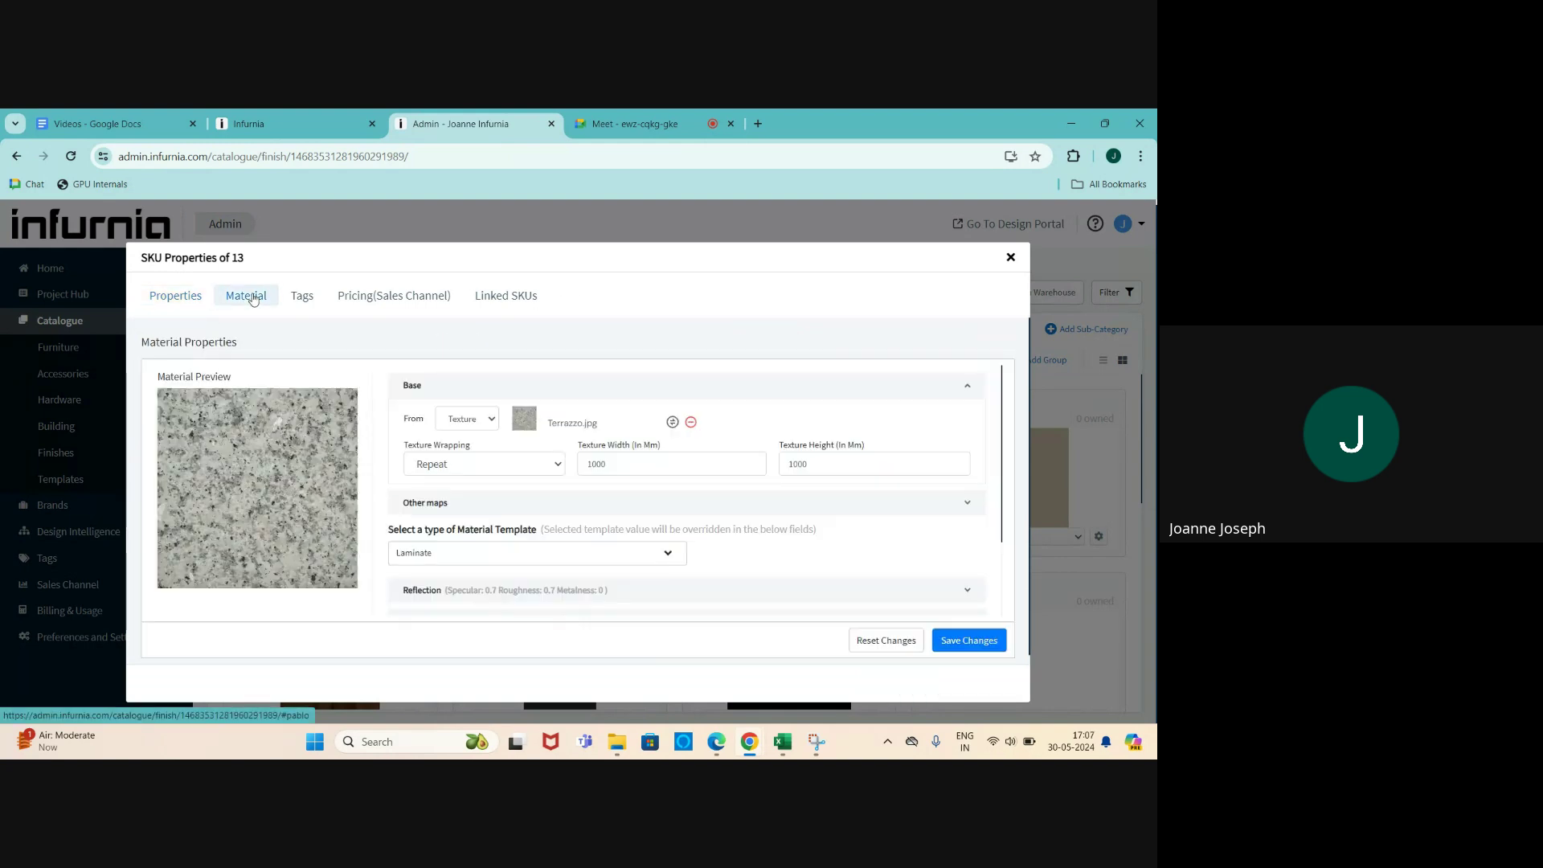
scroll(478, 425, "down", 2)
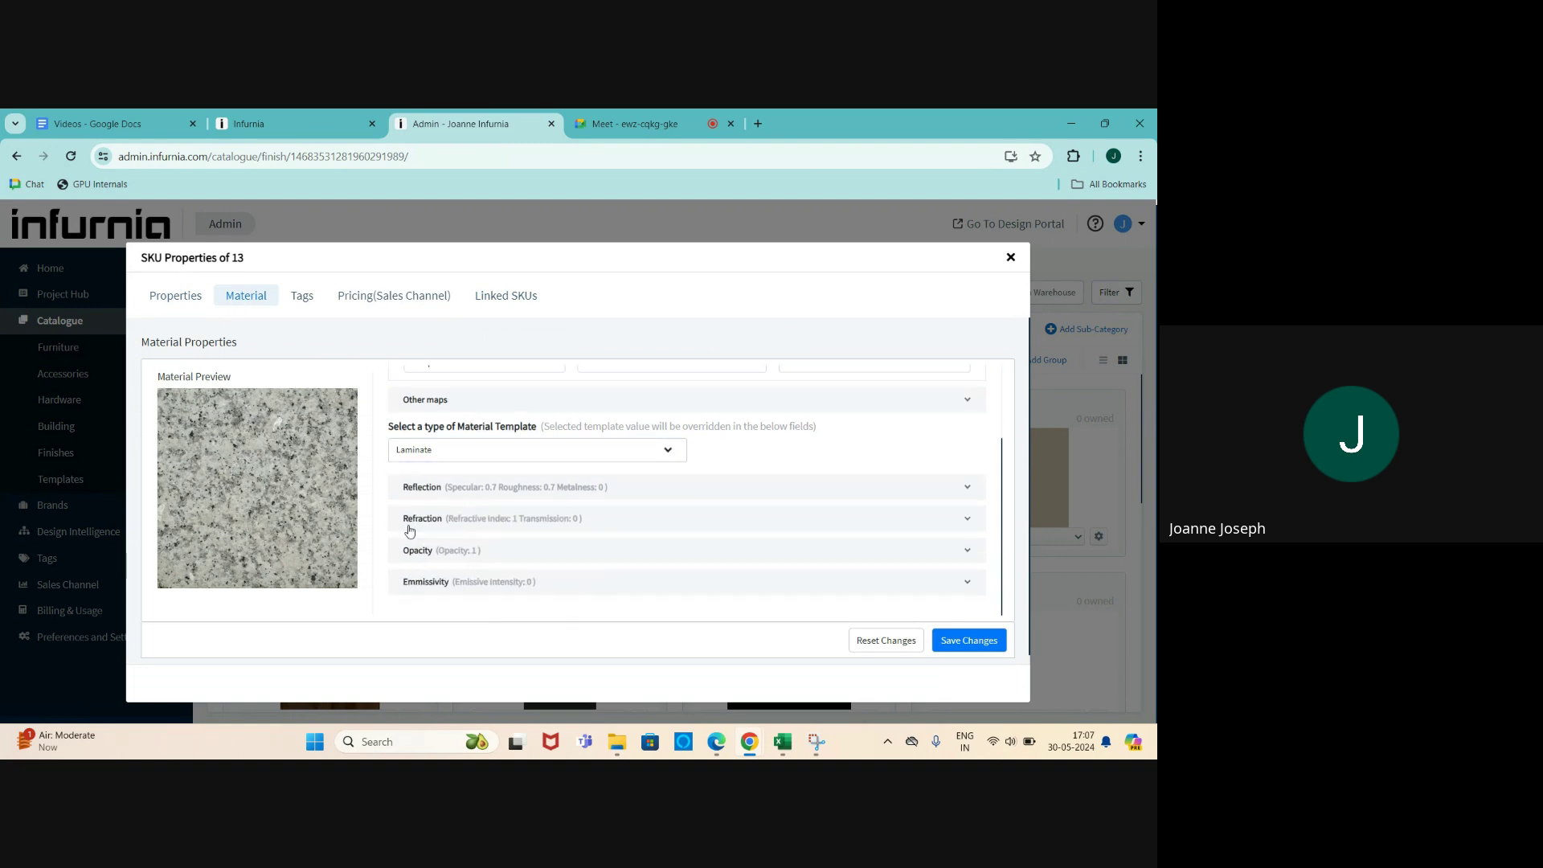
scroll(444, 508, "up", 2)
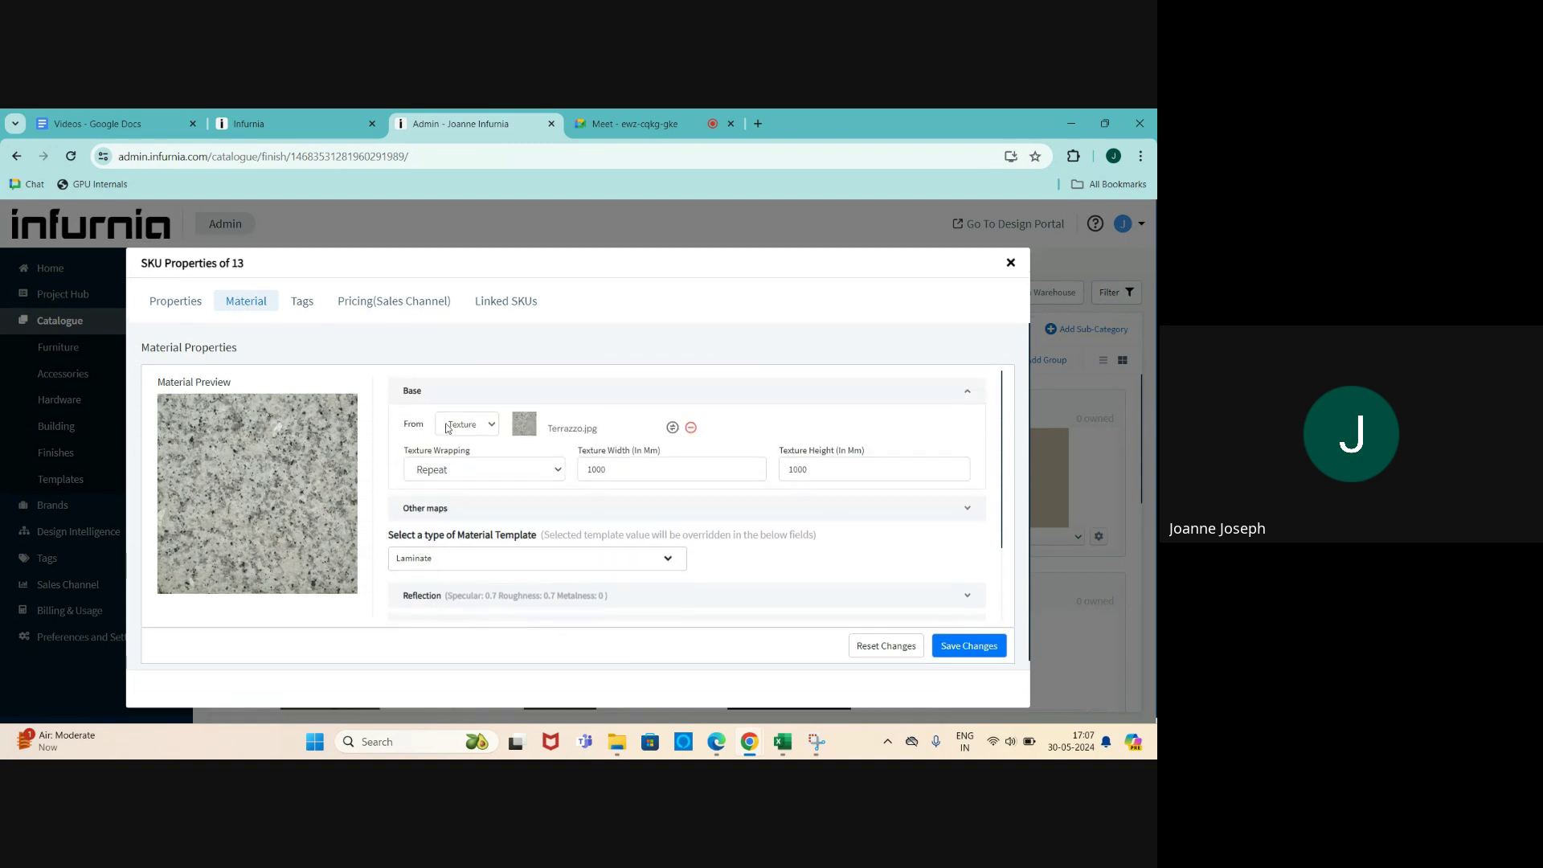
left_click(466, 424)
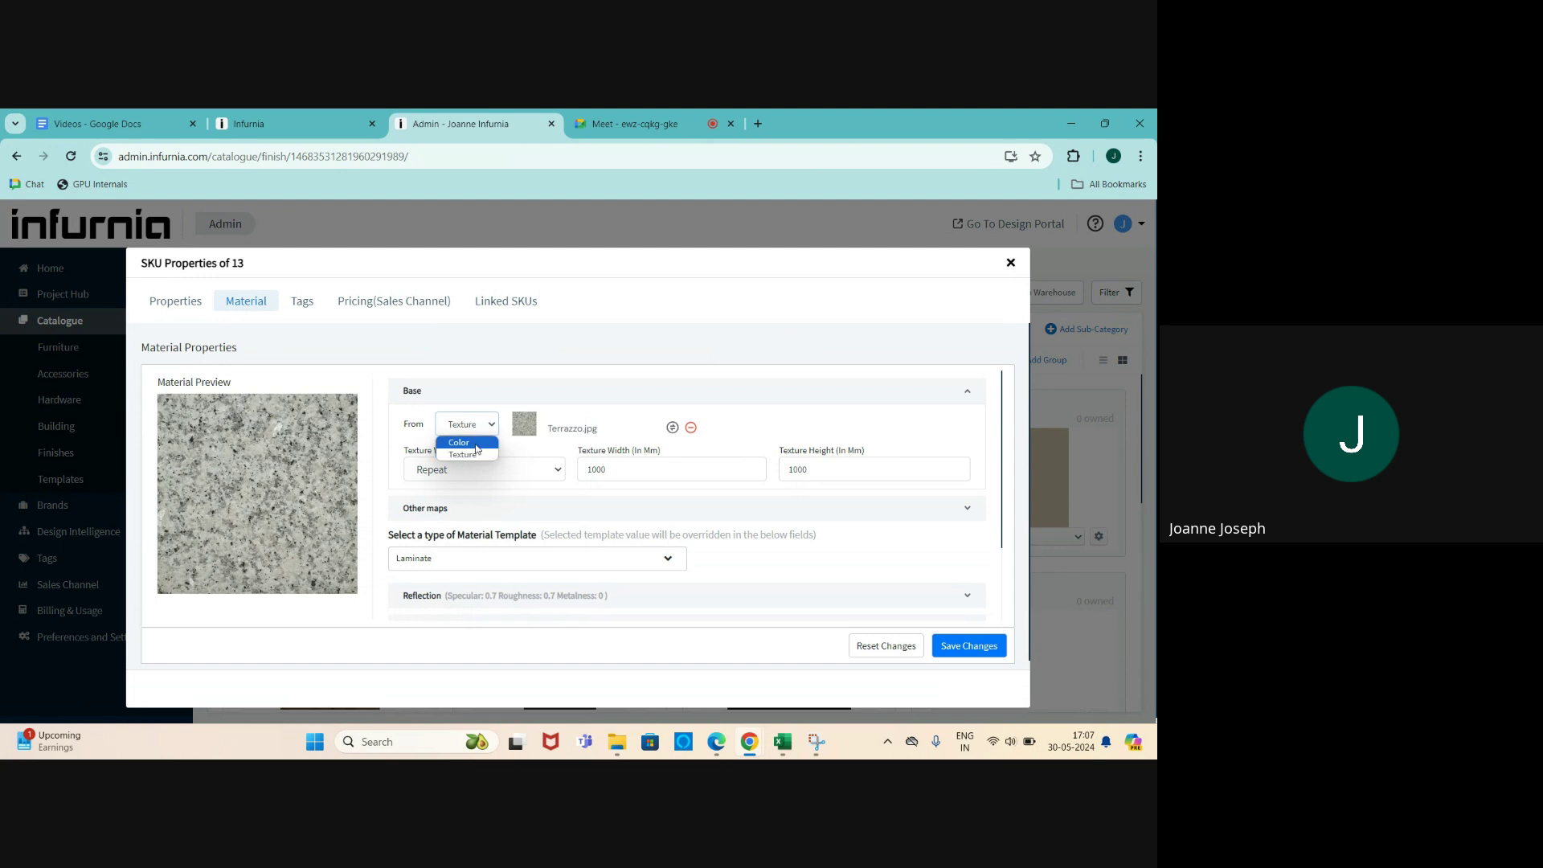
left_click(475, 444)
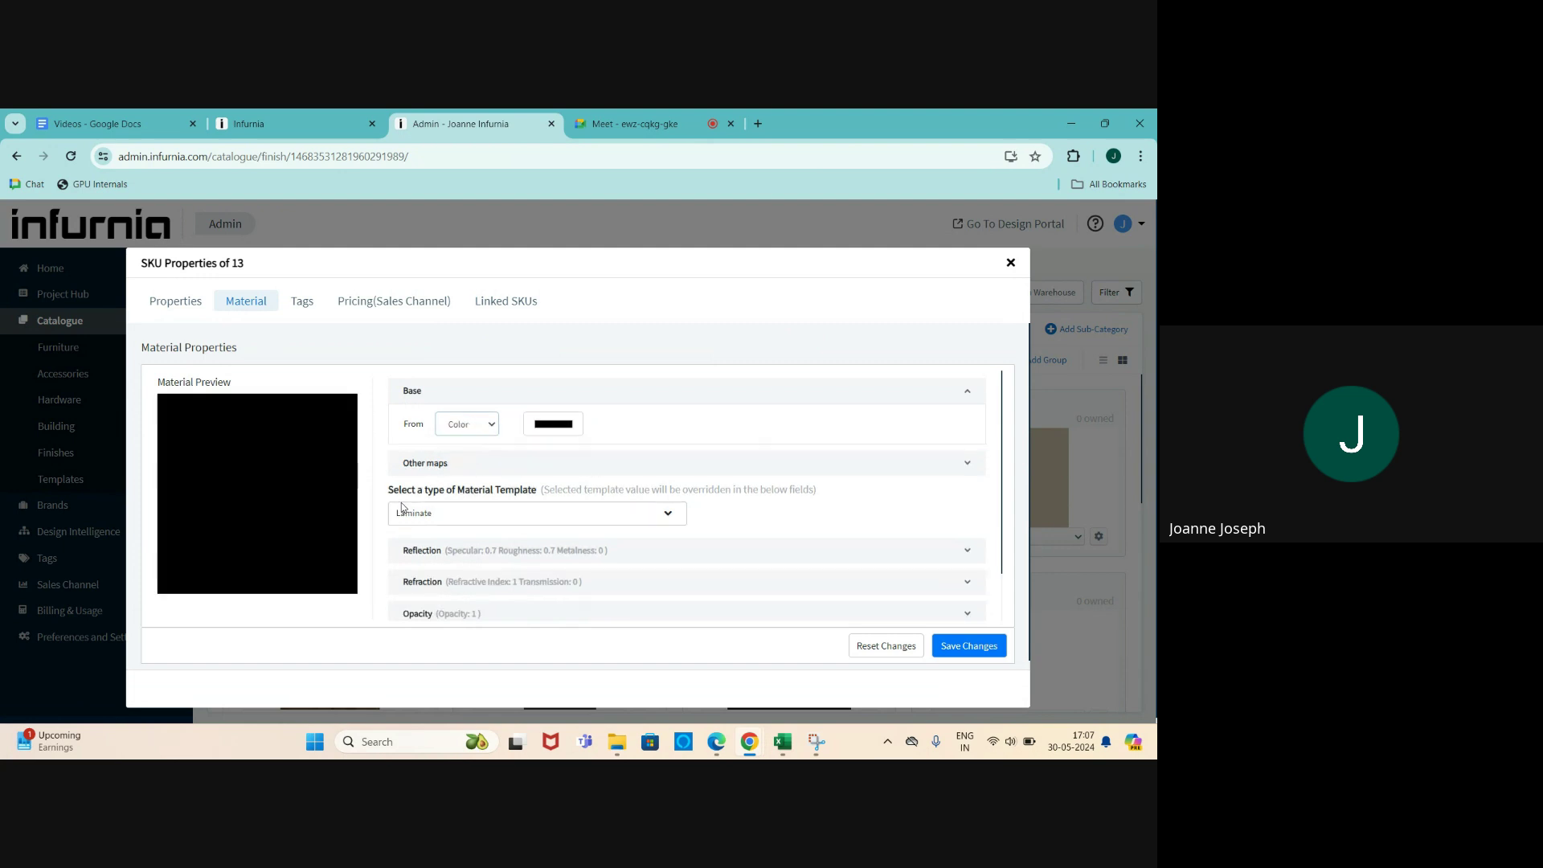
left_click(480, 424)
left_click(477, 455)
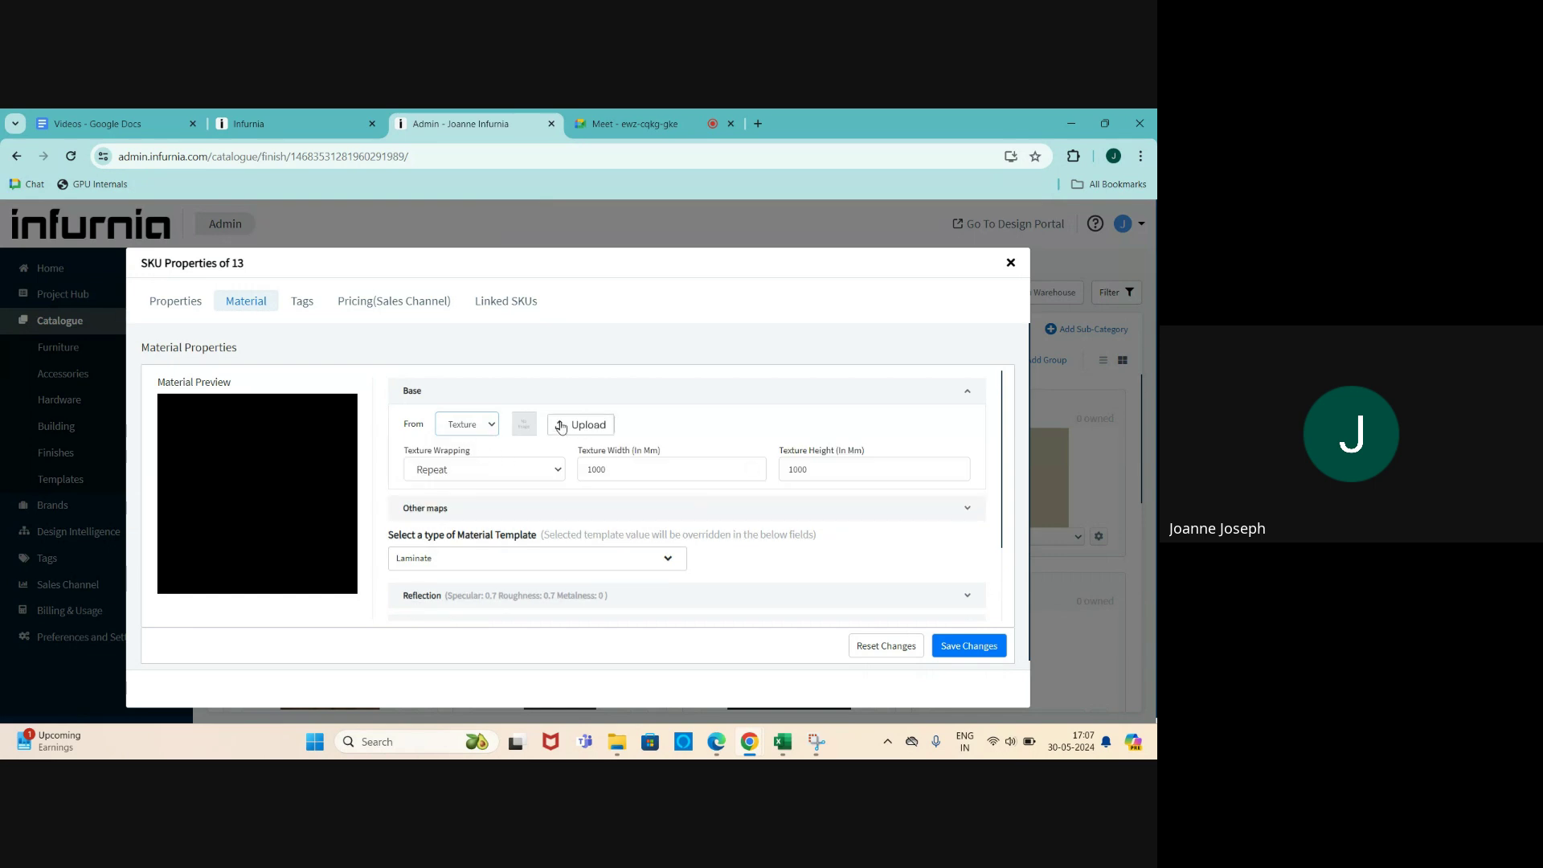
- Cancel uploading a new base texture and close finish 13's properties without saving
left_click(580, 424)
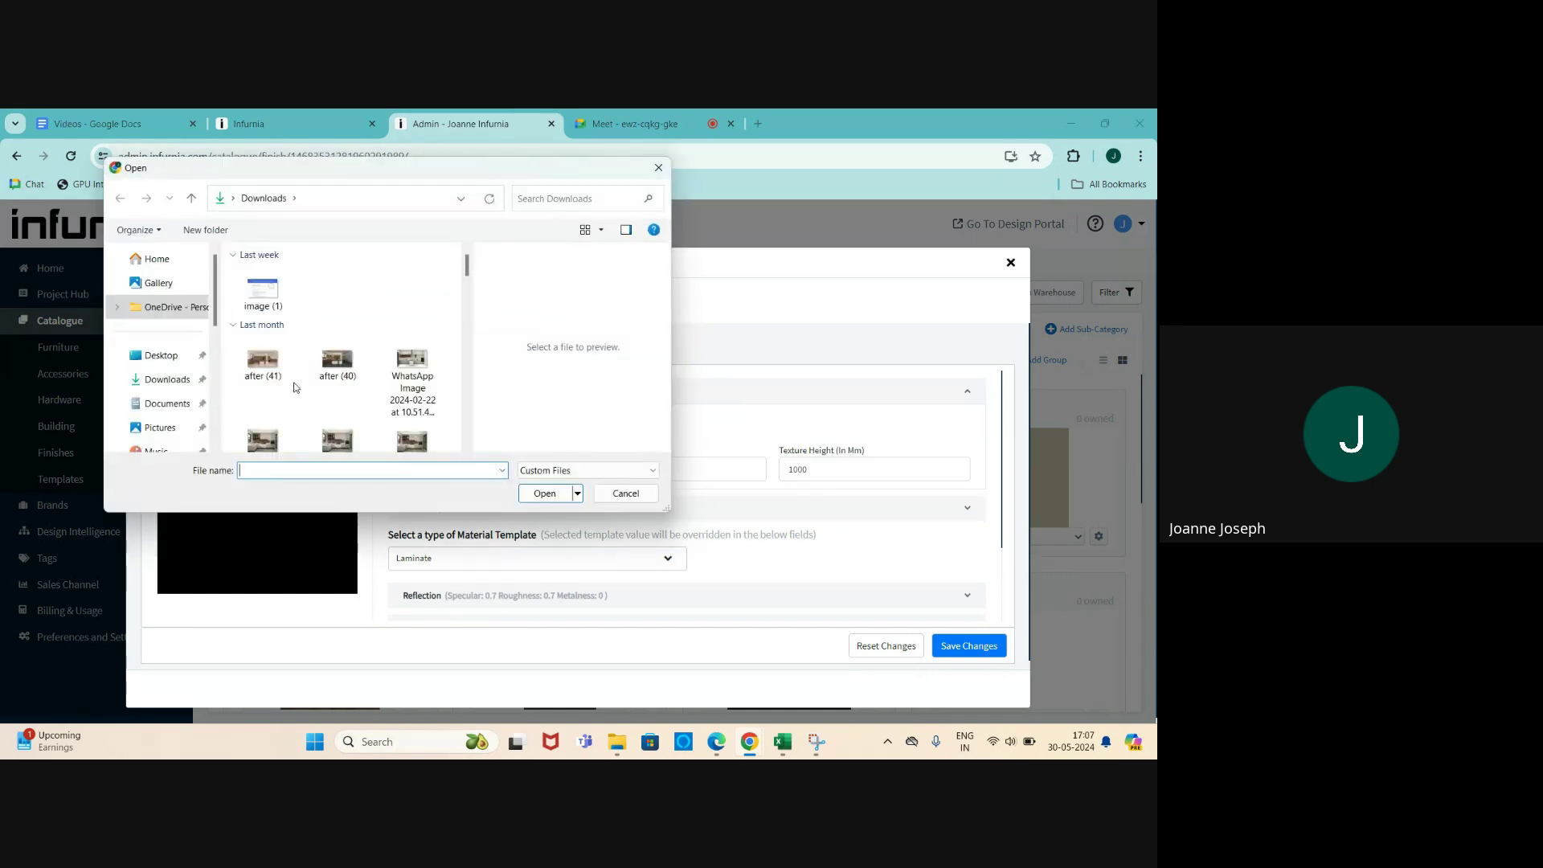
scroll(160, 390, "down", 3)
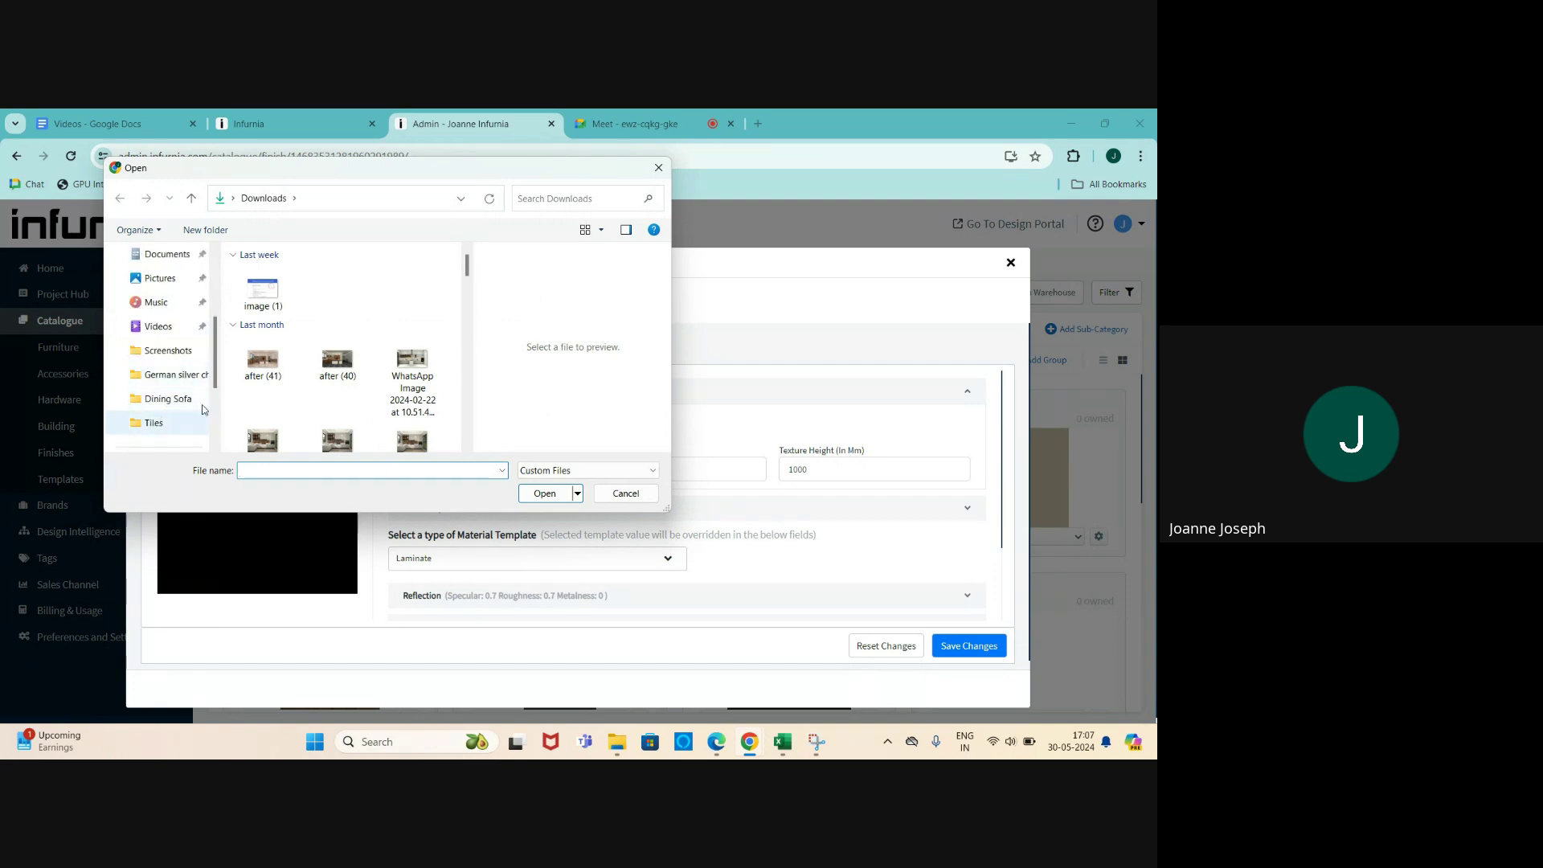
left_click(658, 169)
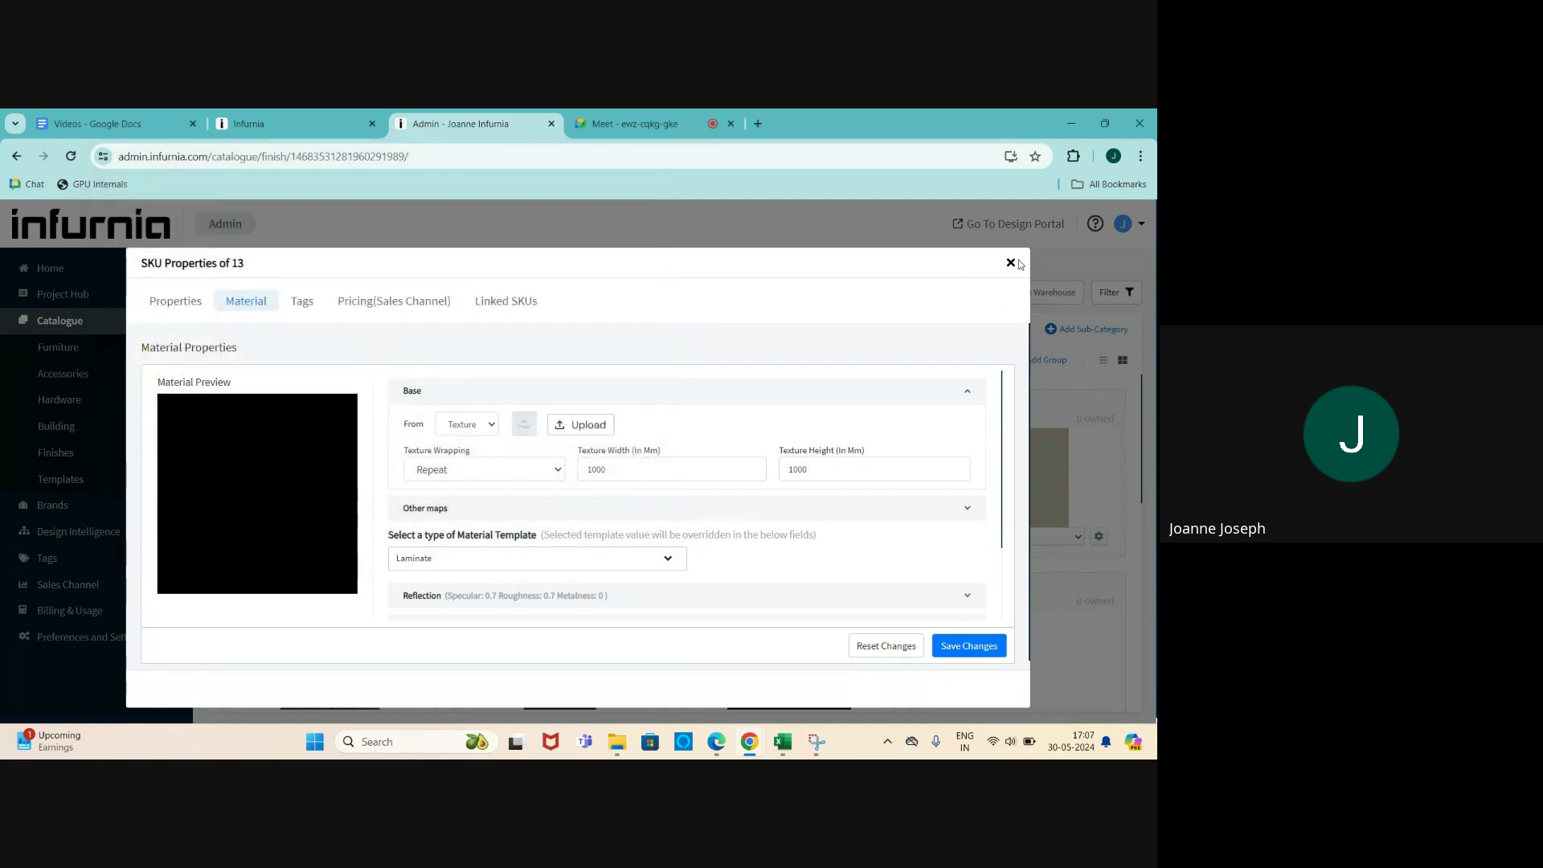
left_click(1011, 262)
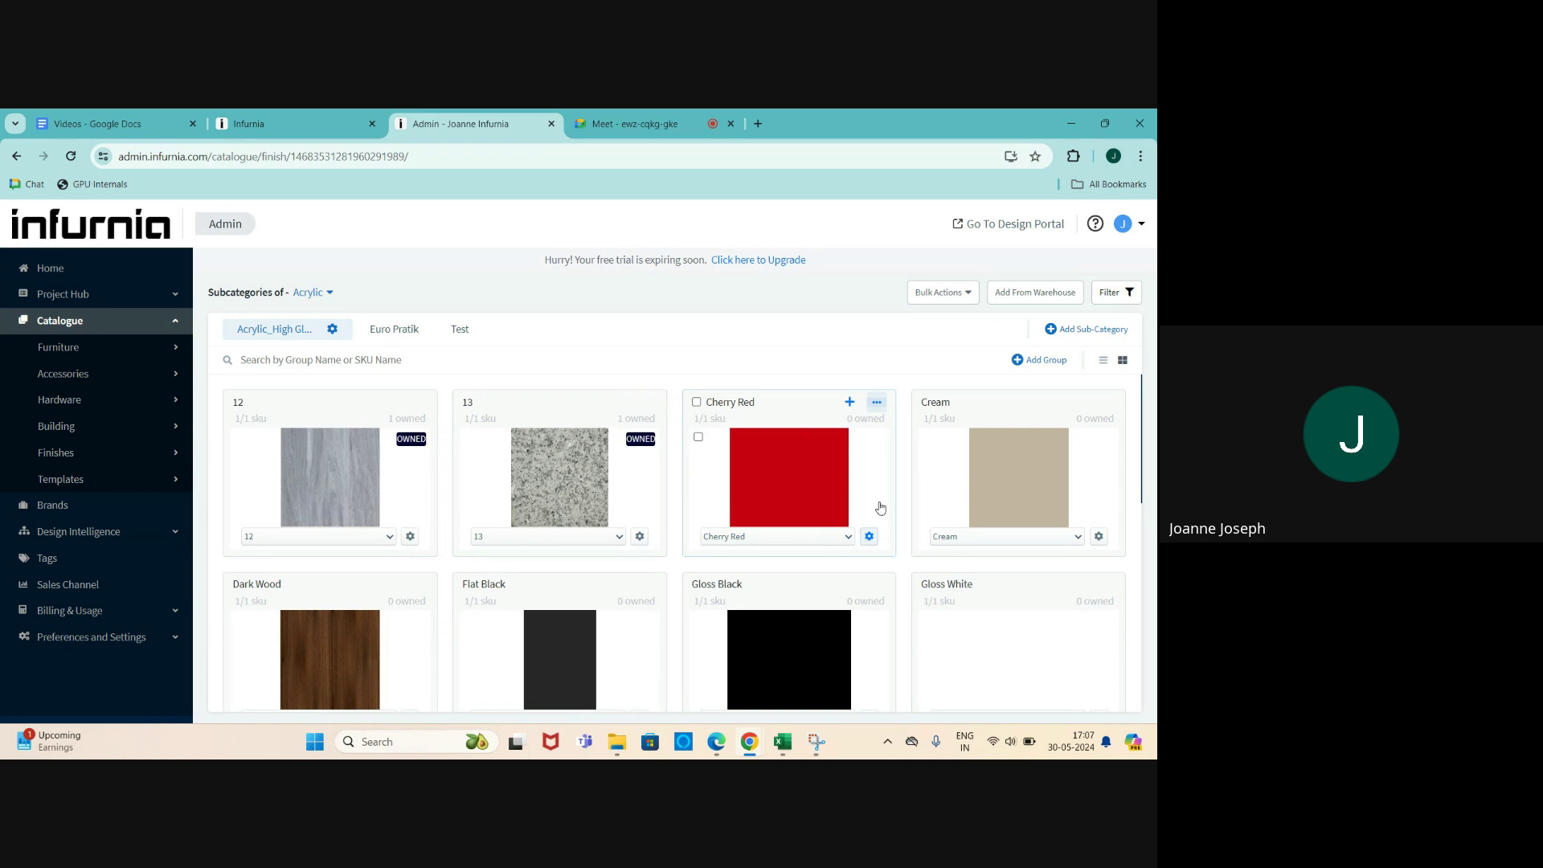
- Clone the Cherry Red group into Acrylic_High Gloss, including its sales channel mapping and prices
left_click(877, 405)
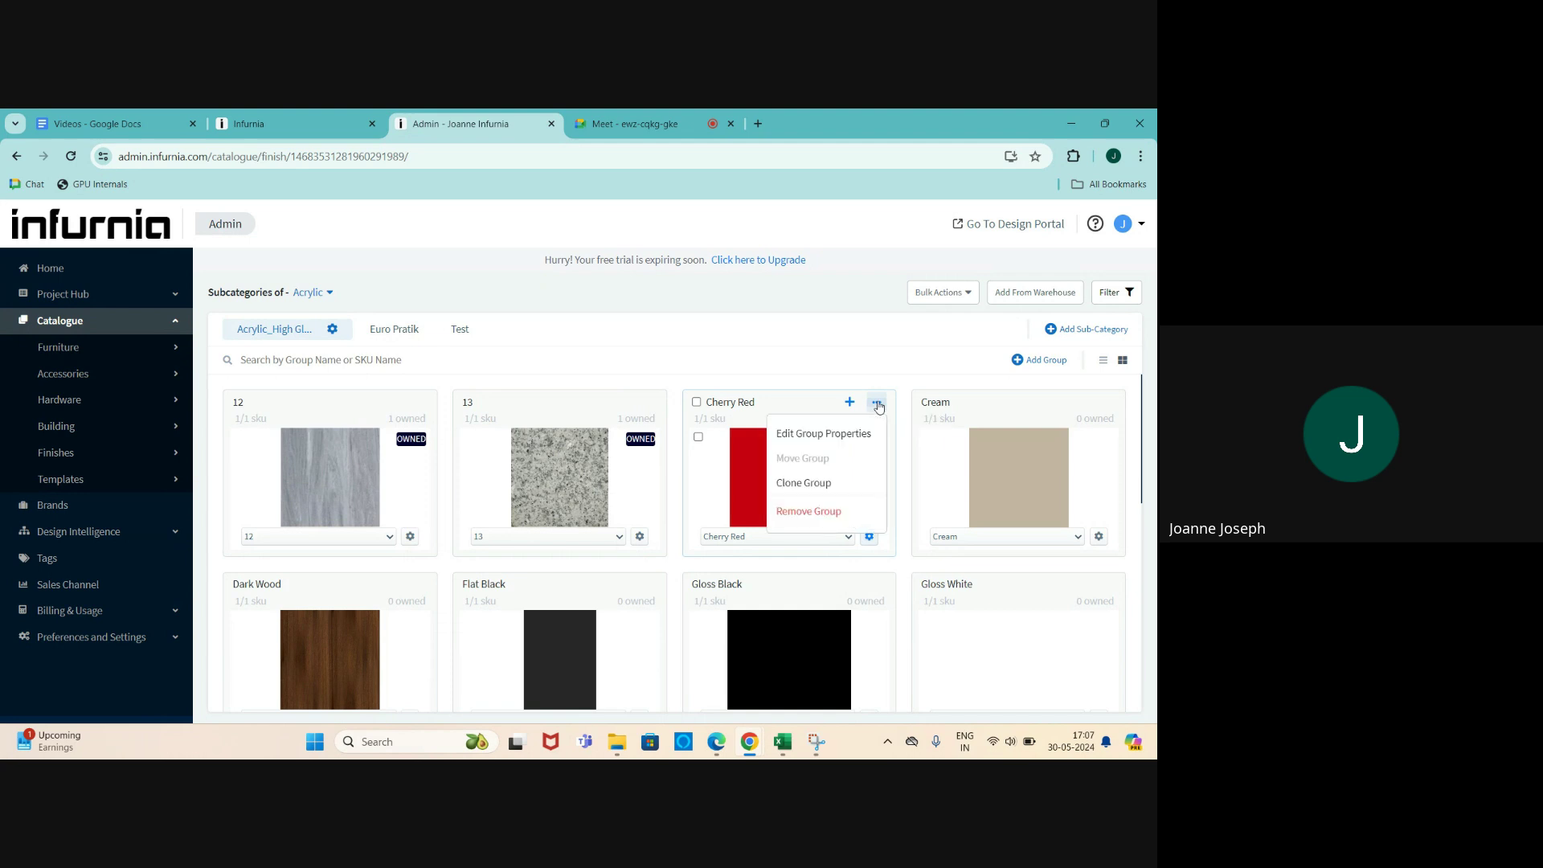
left_click(792, 486)
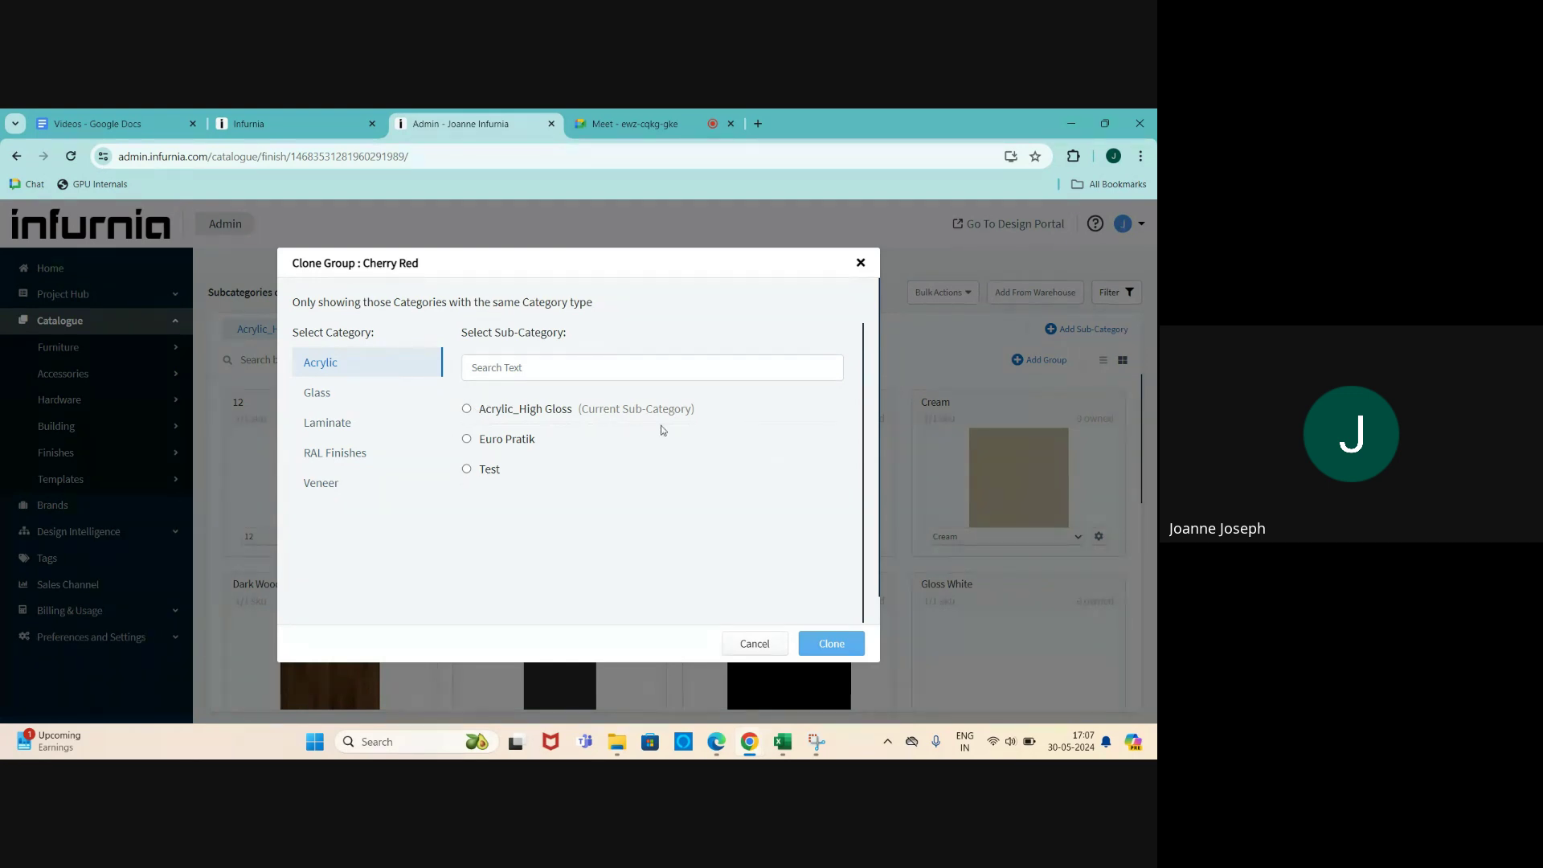
left_click(467, 407)
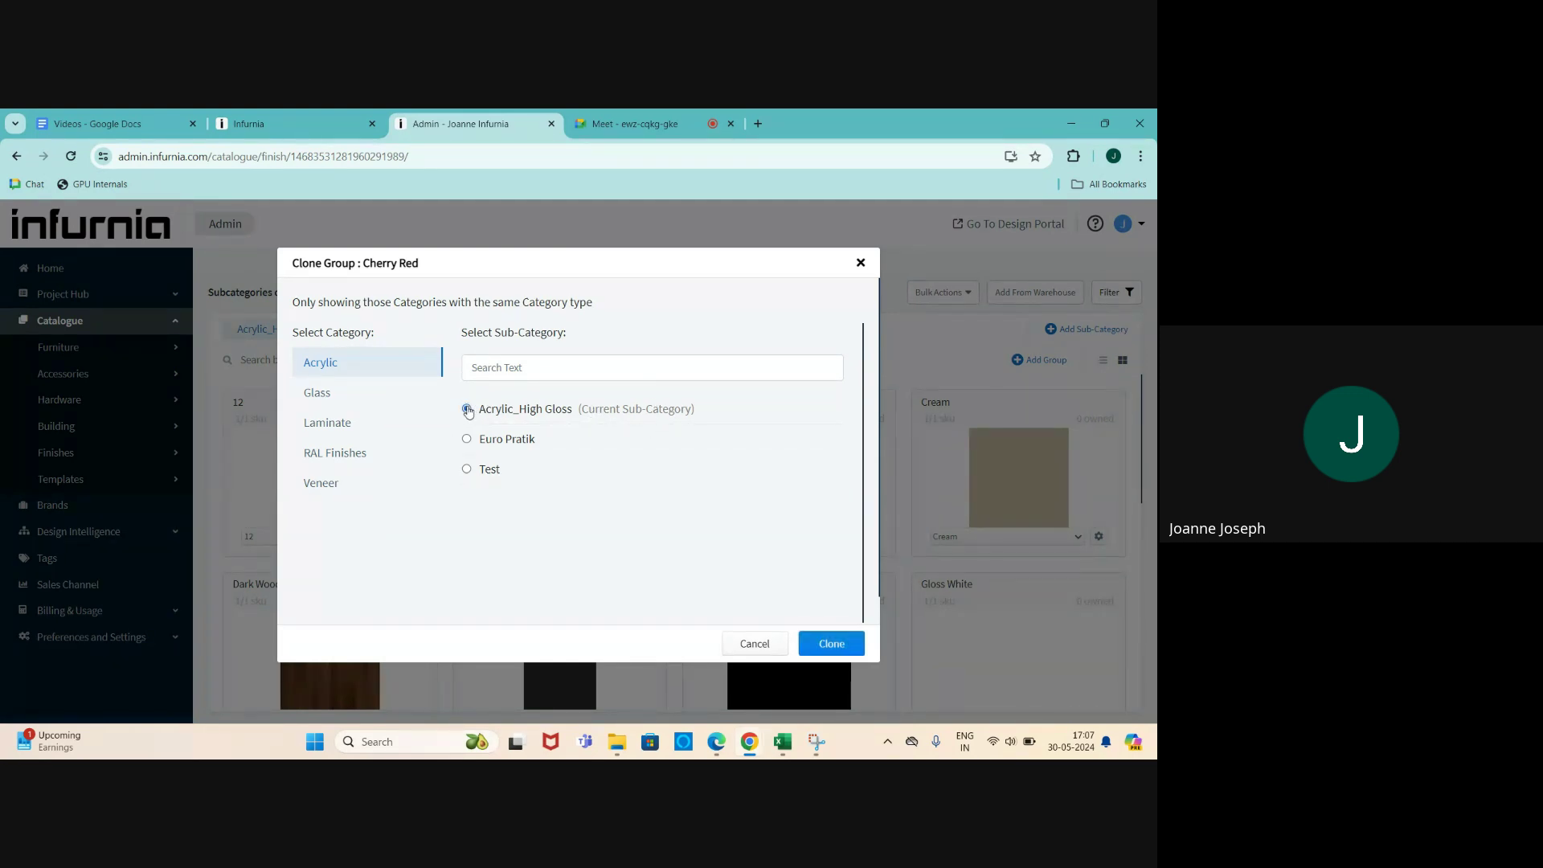
left_click(828, 649)
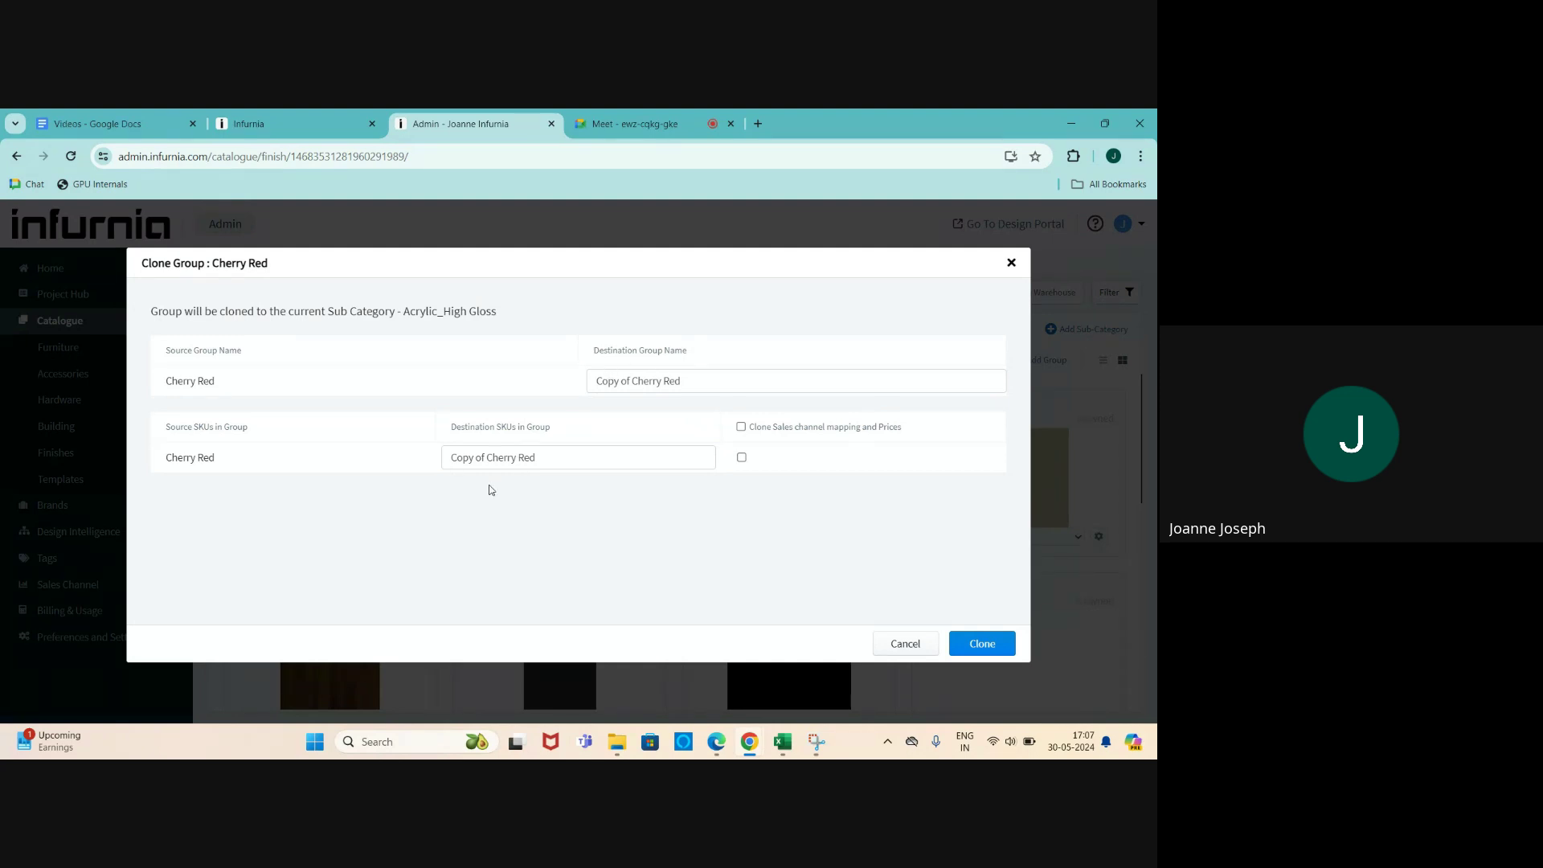
left_click(741, 427)
left_click(978, 648)
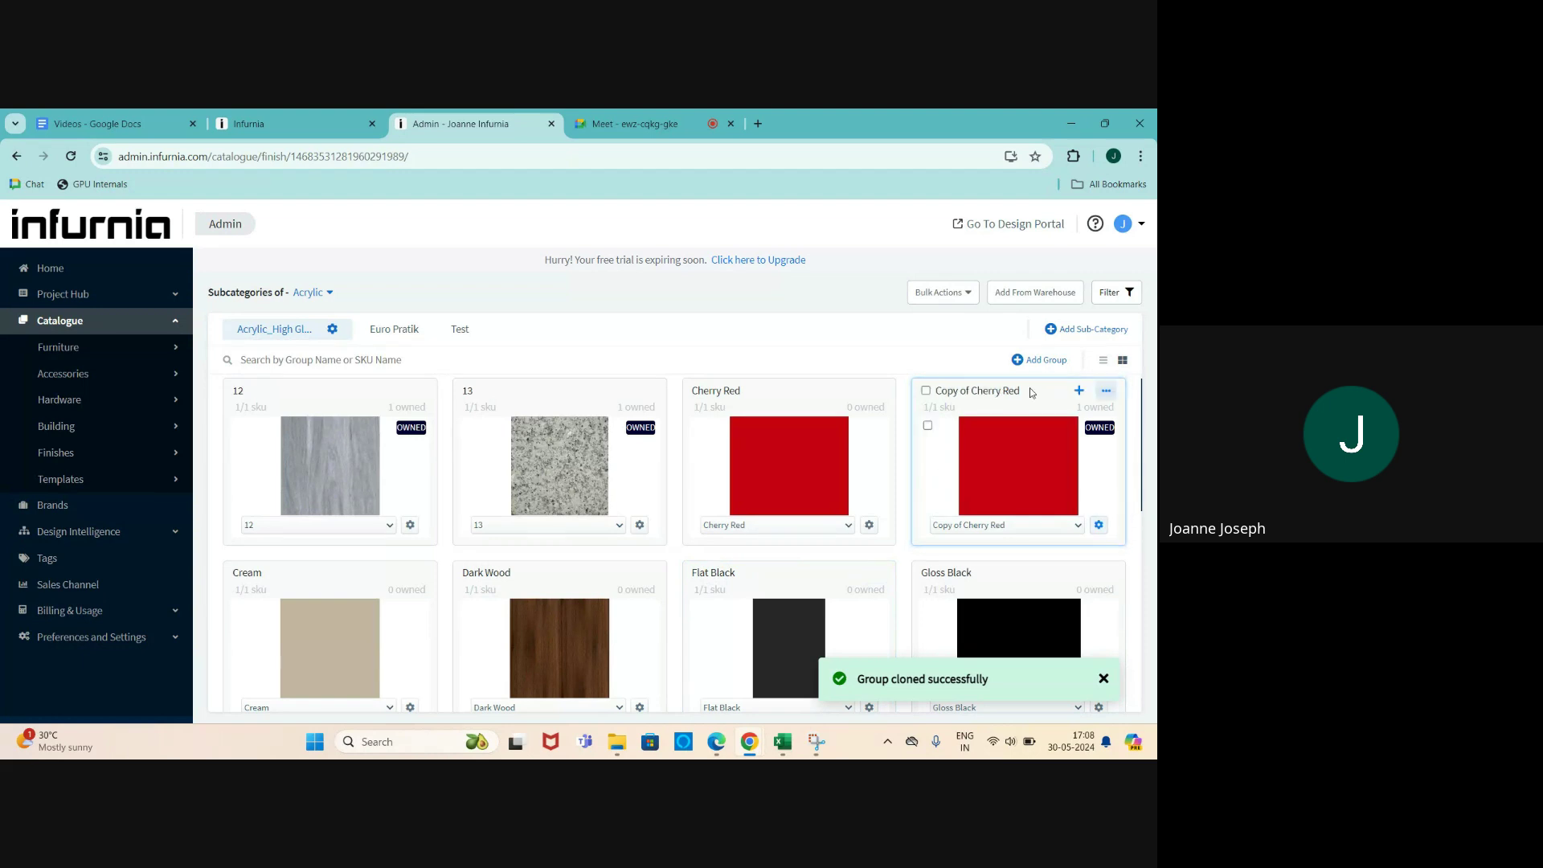
- Open the copied SKU's properties and delete the 'Copy of' prefix from its name
left_click(1099, 526)
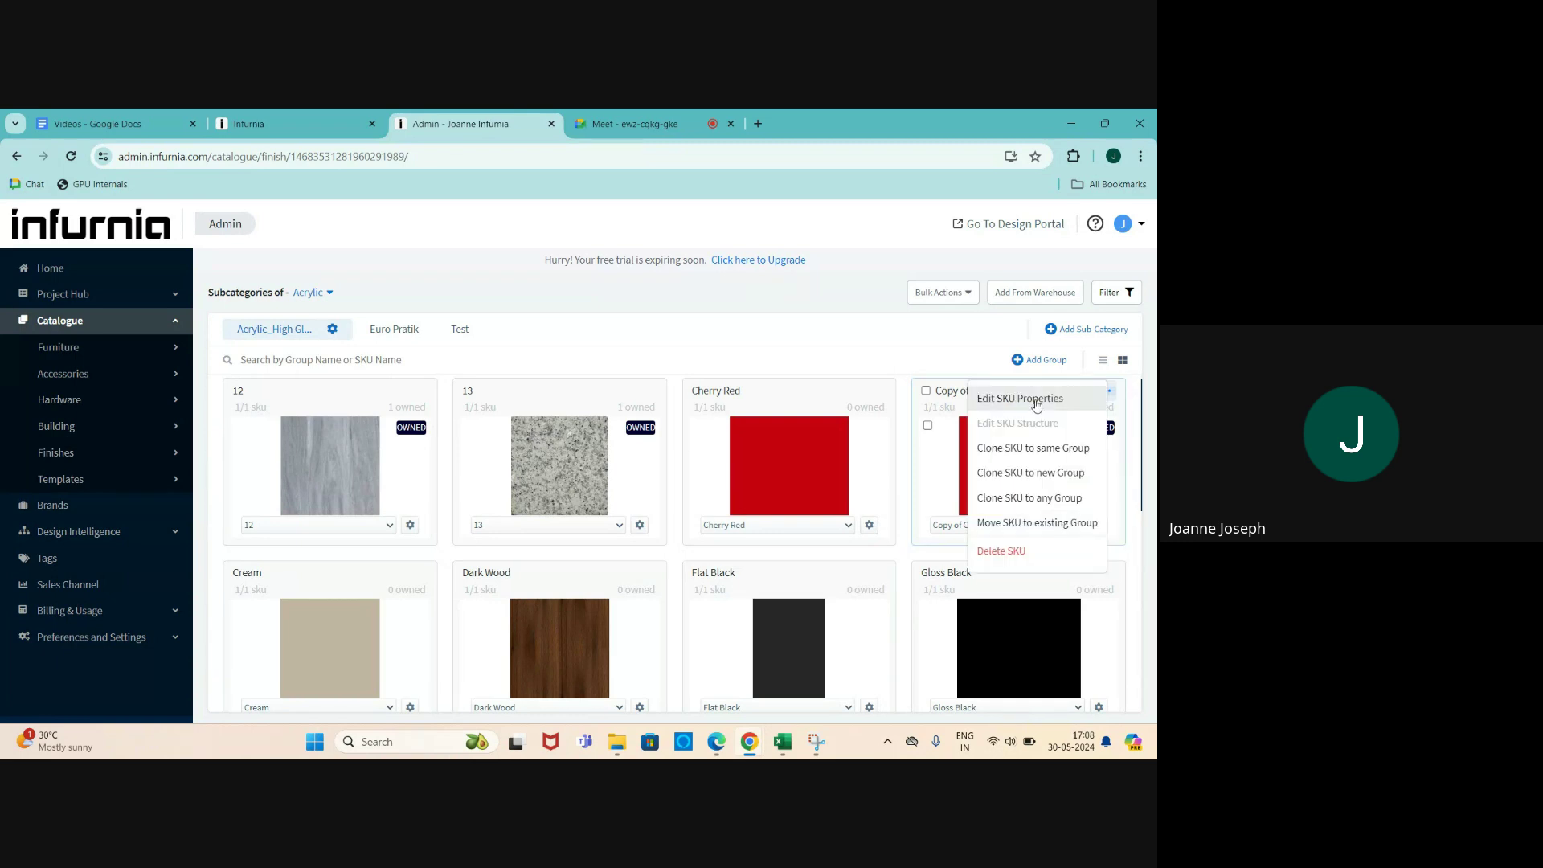
left_click(1036, 402)
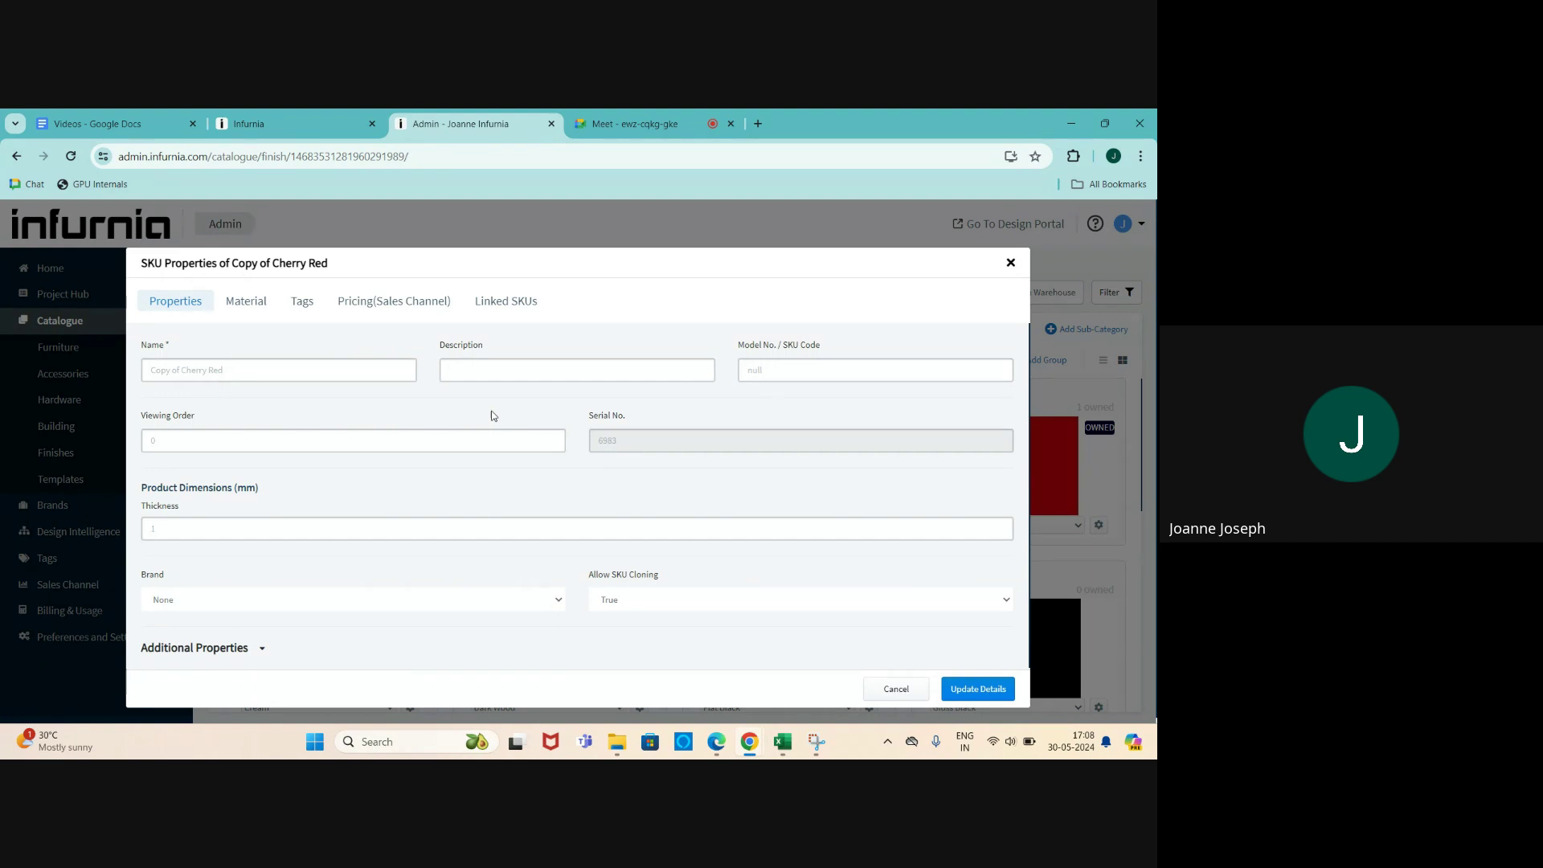
left_click(228, 370)
left_click_drag(183, 370, 134, 372)
key("BackSpace")
left_click(201, 372)
- Set the SKU's brand to Rang and show its Material properties
left_click(193, 598)
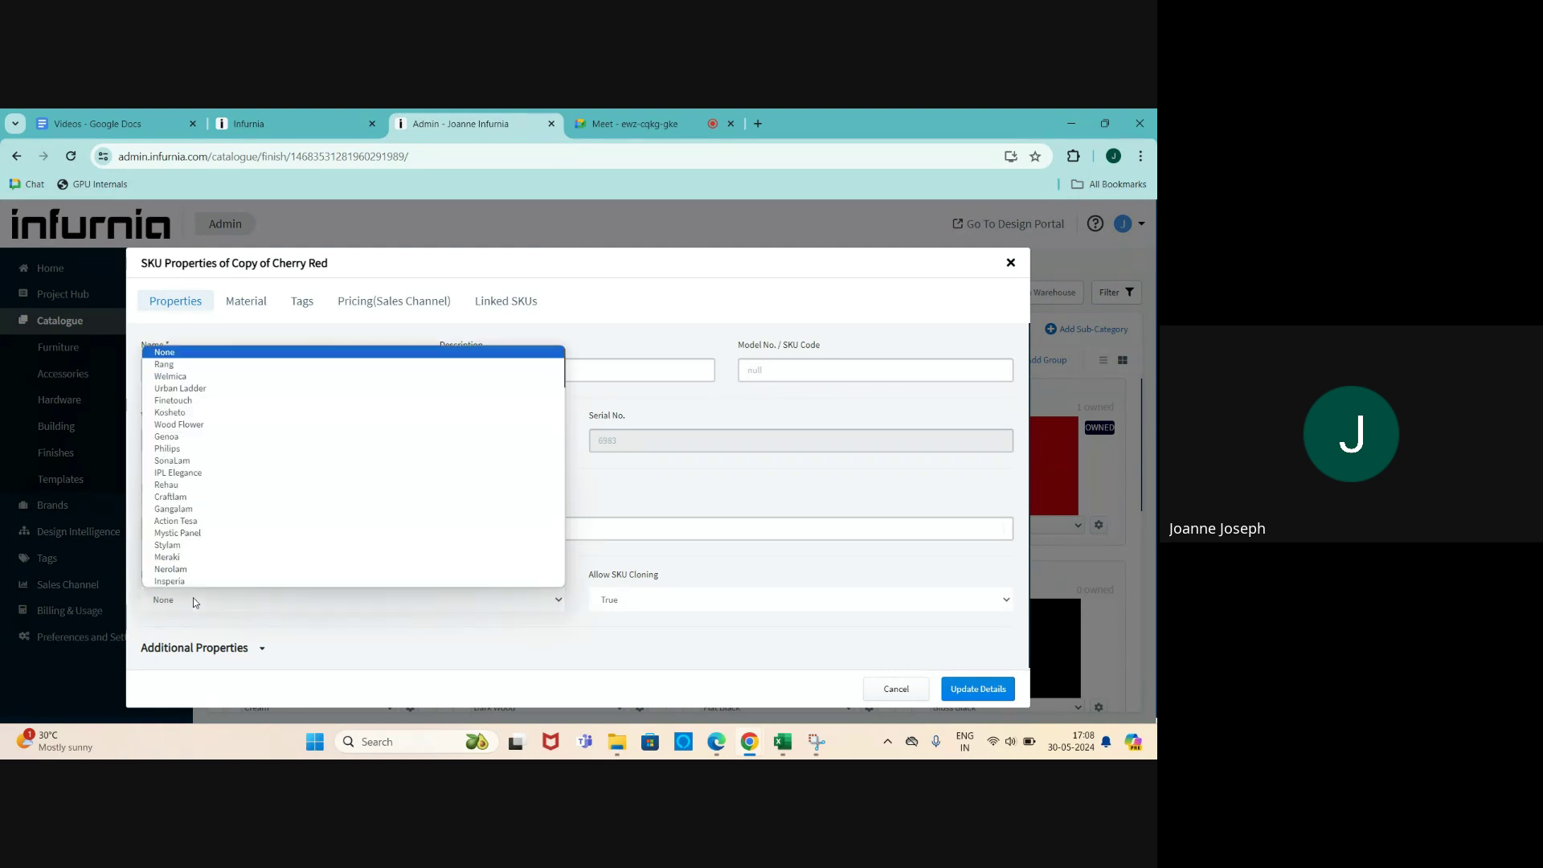
scroll(177, 516, "up", 5)
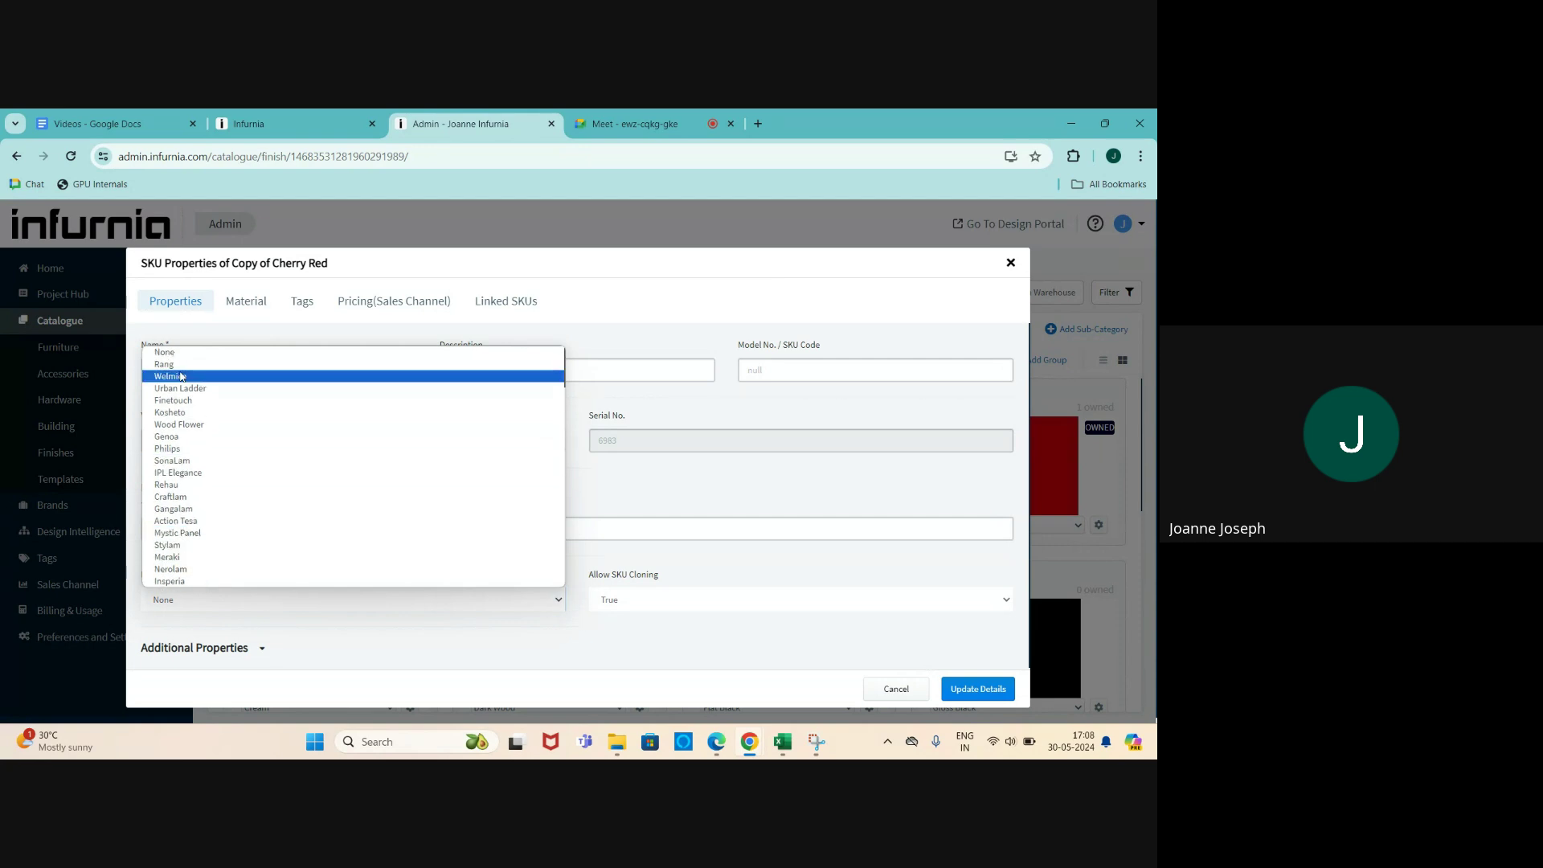
left_click(165, 352)
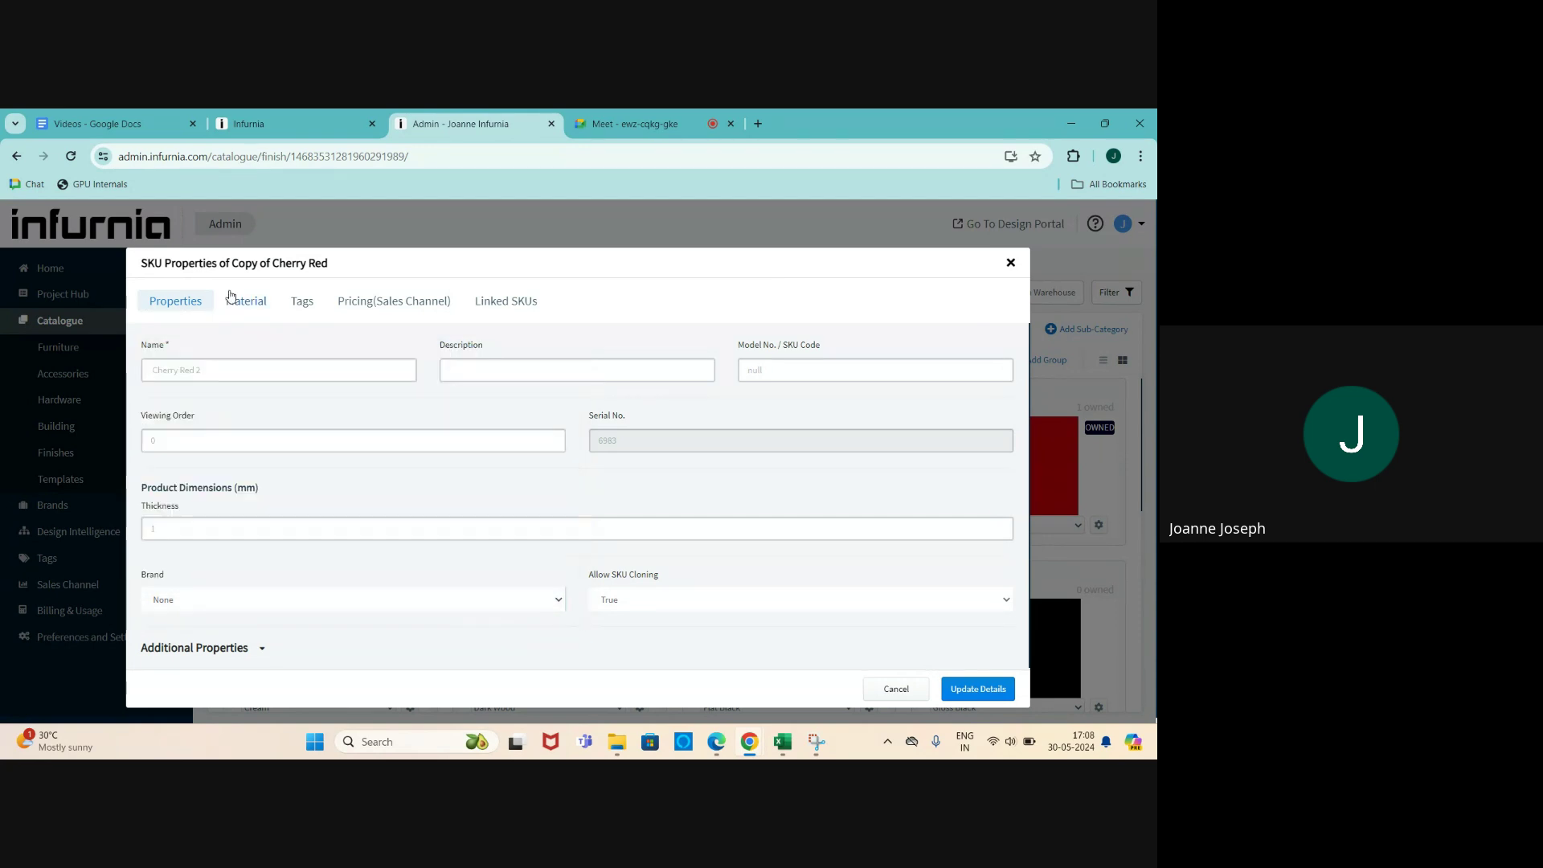
left_click(200, 599)
left_click(196, 365)
left_click(243, 302)
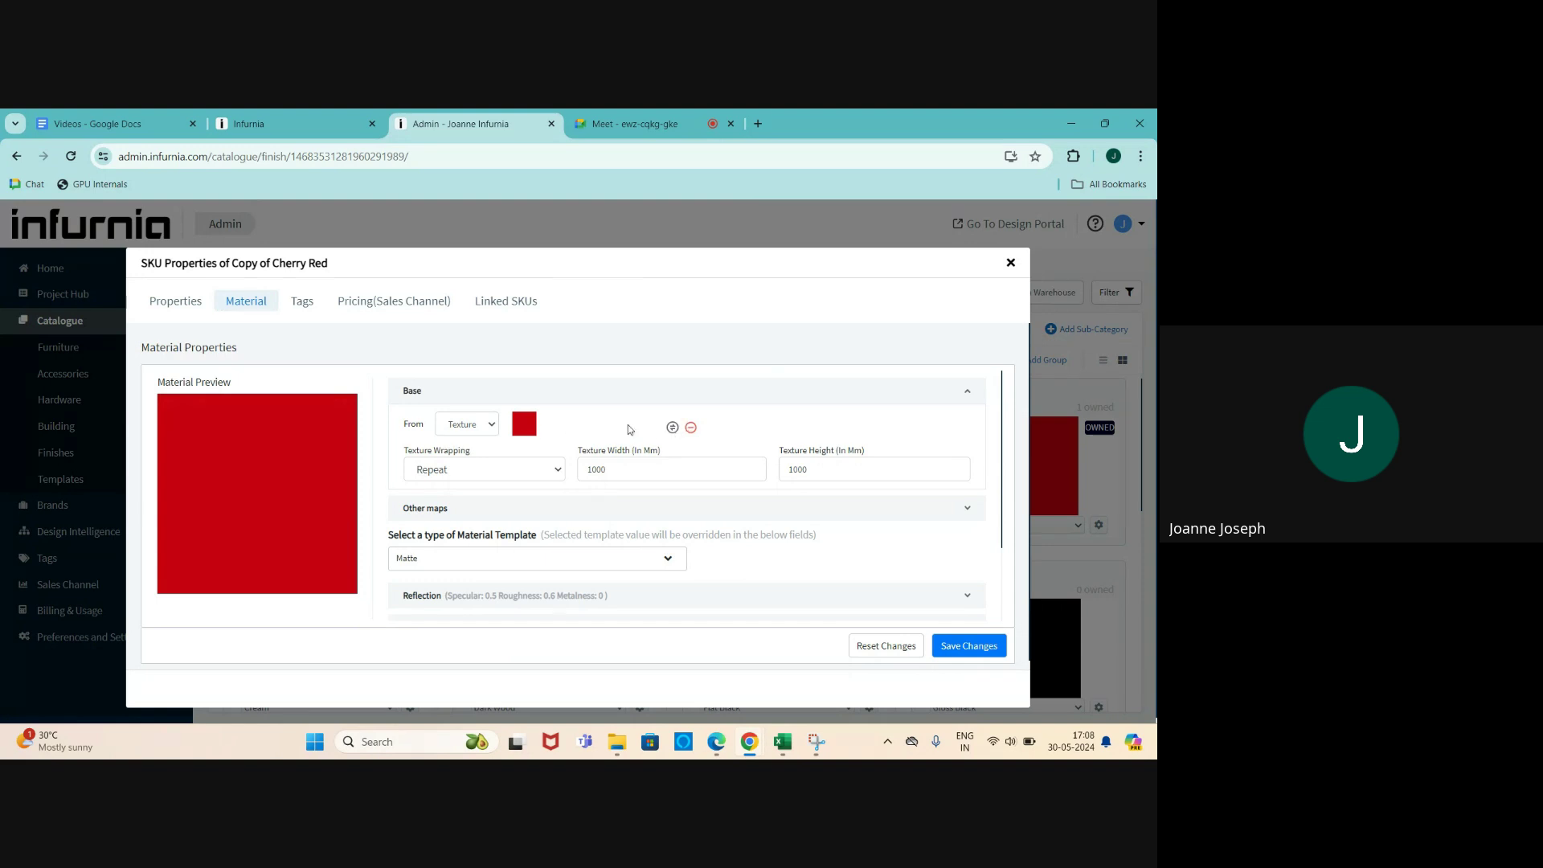
- Upload finish.png from the Screenshots folder as the material's base texture
left_click(673, 429)
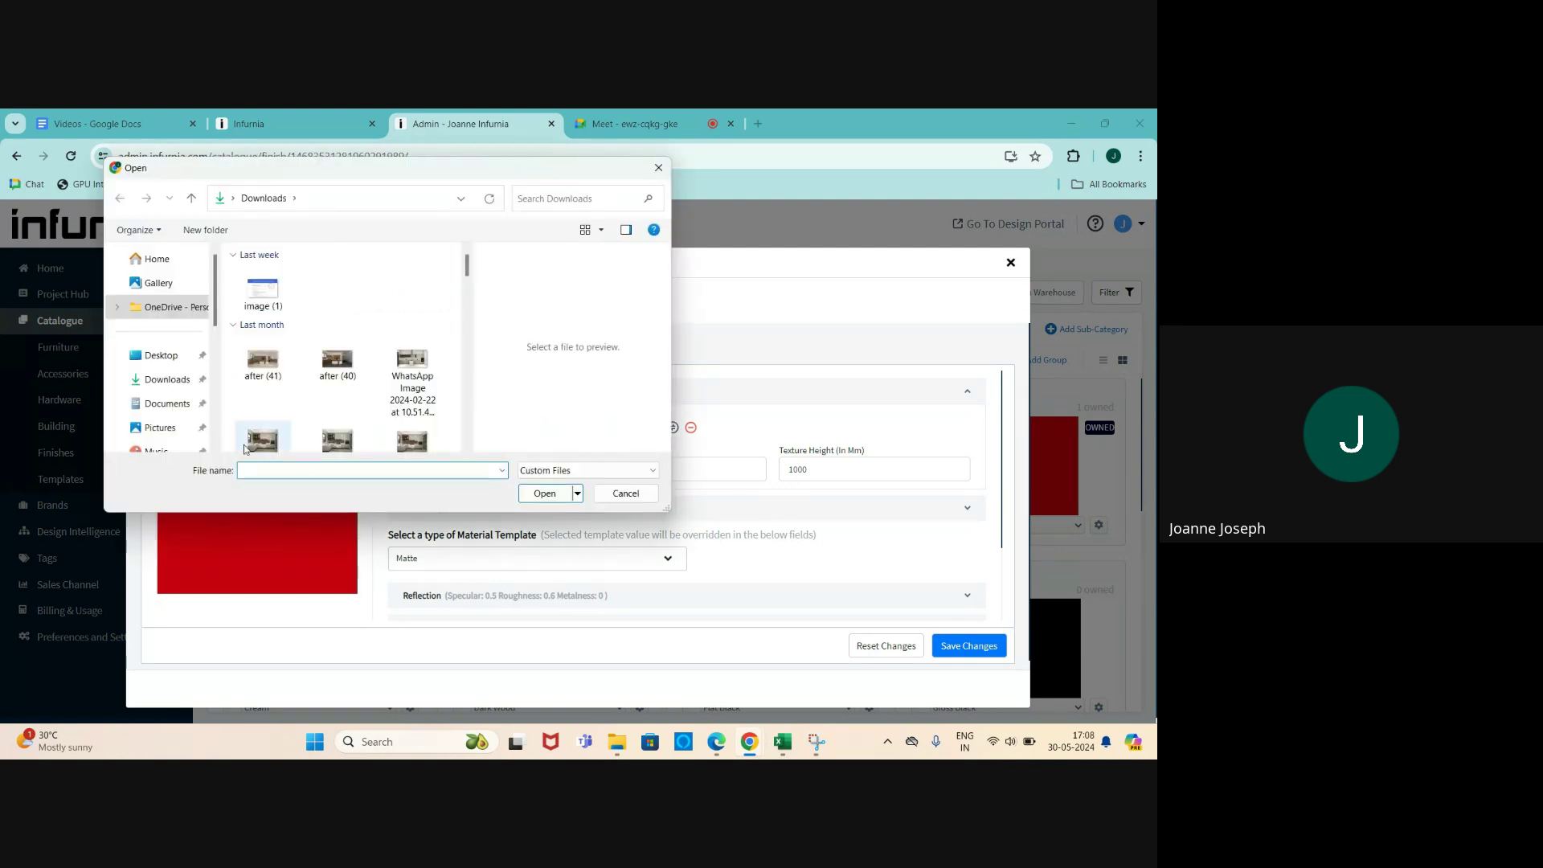
scroll(168, 391, "down", 3)
left_click(167, 376)
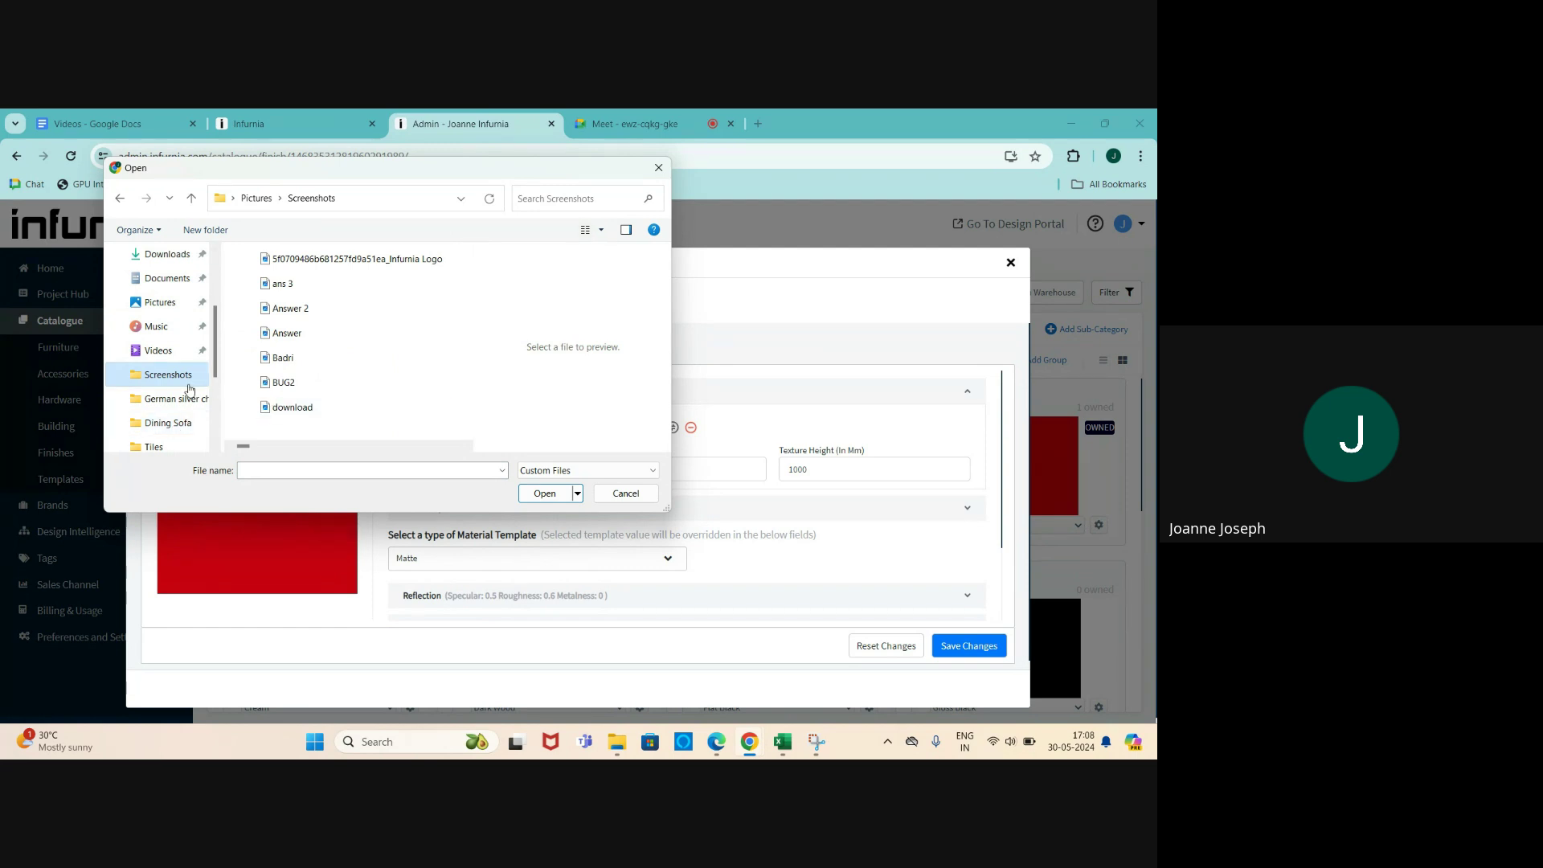
scroll(189, 392, "down", 1)
scroll(189, 392, "down", 1)
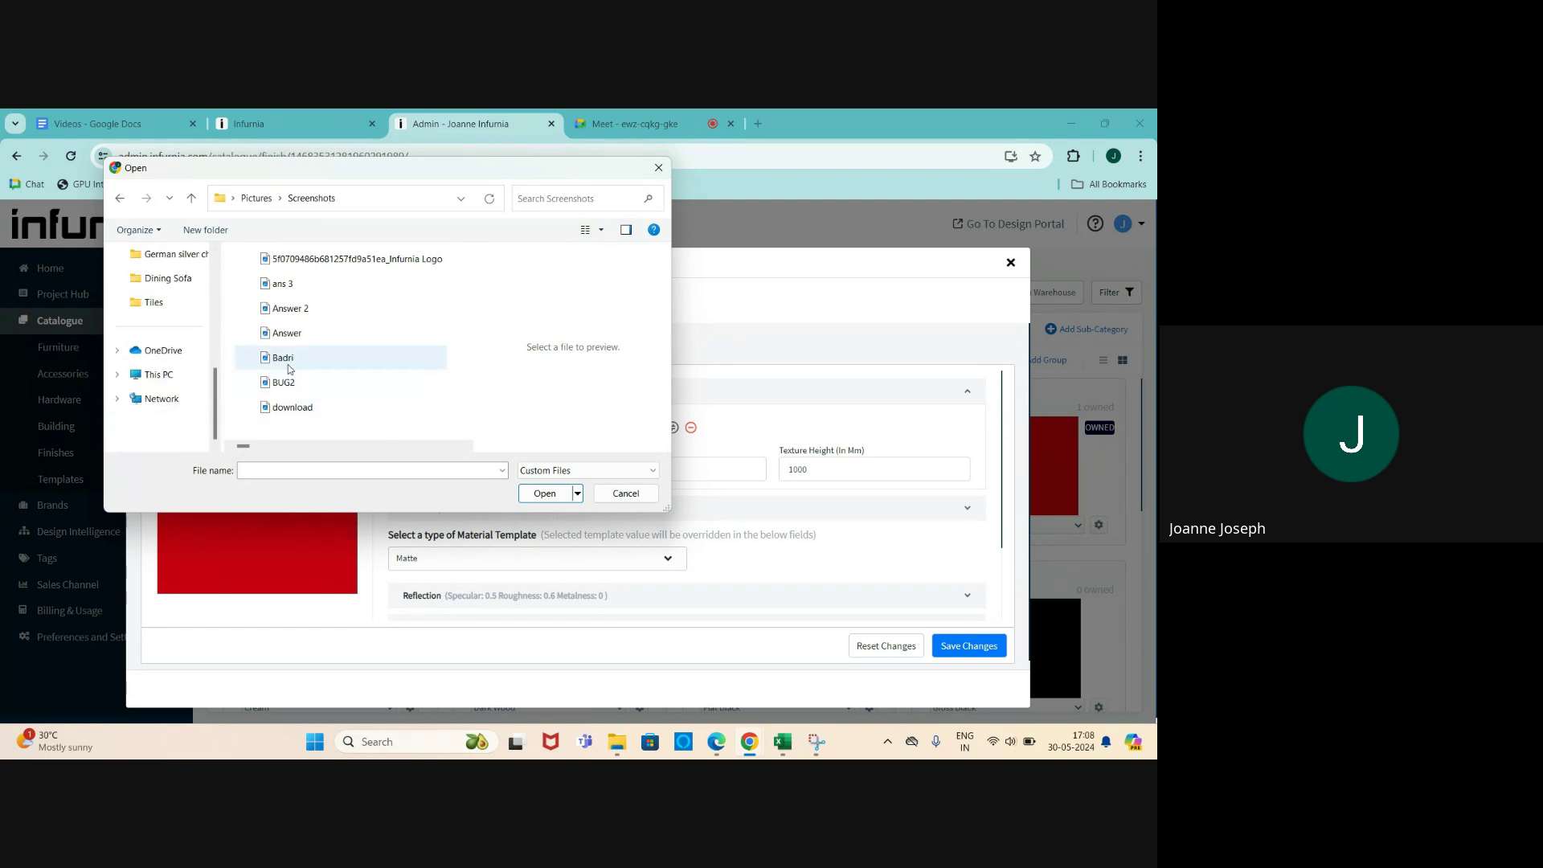
scroll(269, 357, "down", 2)
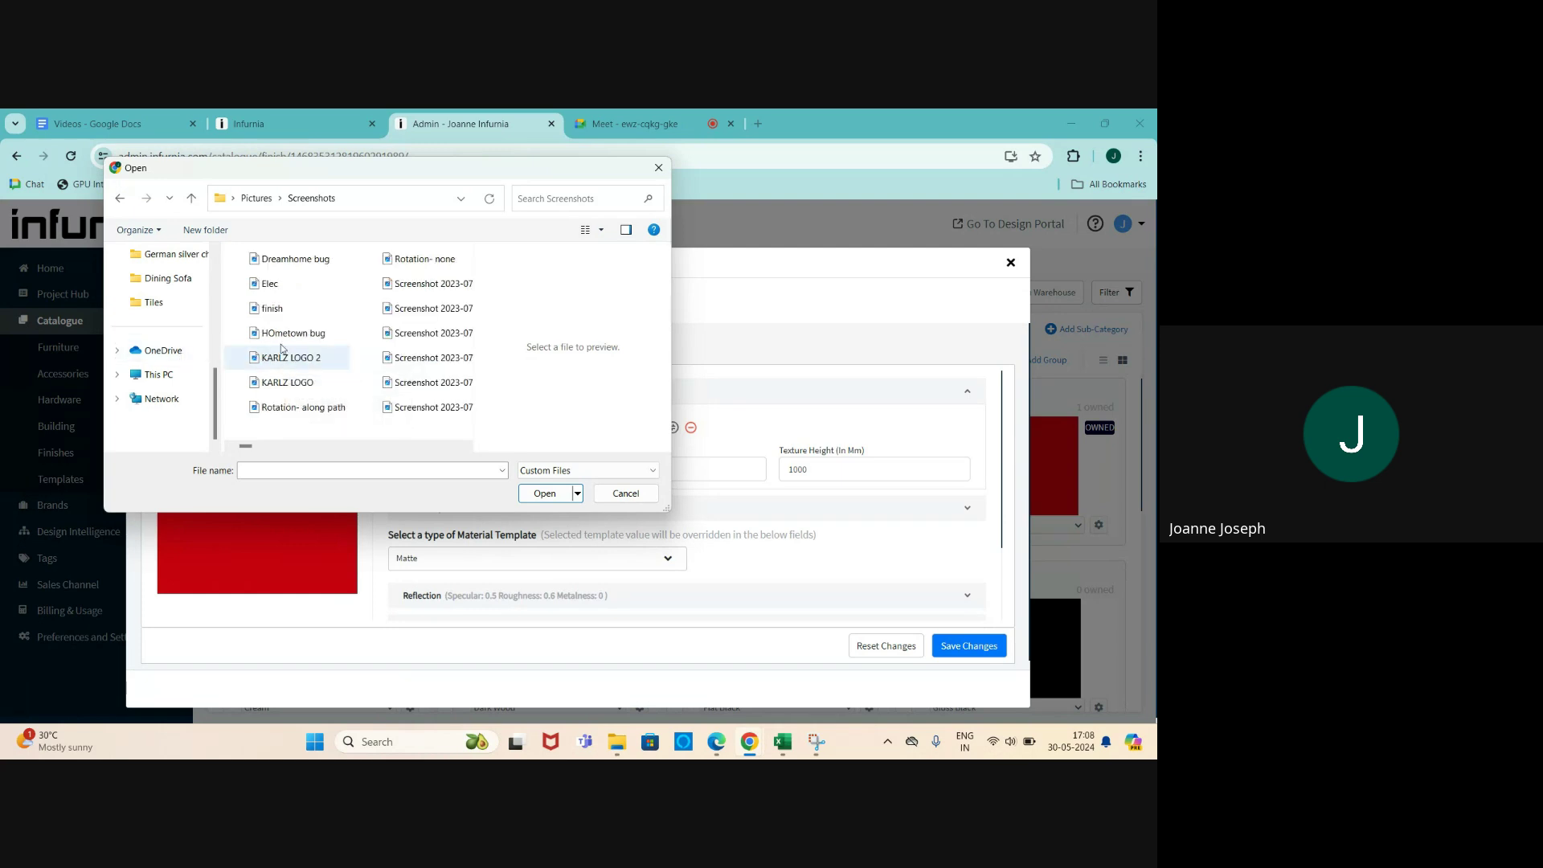
left_click(602, 232)
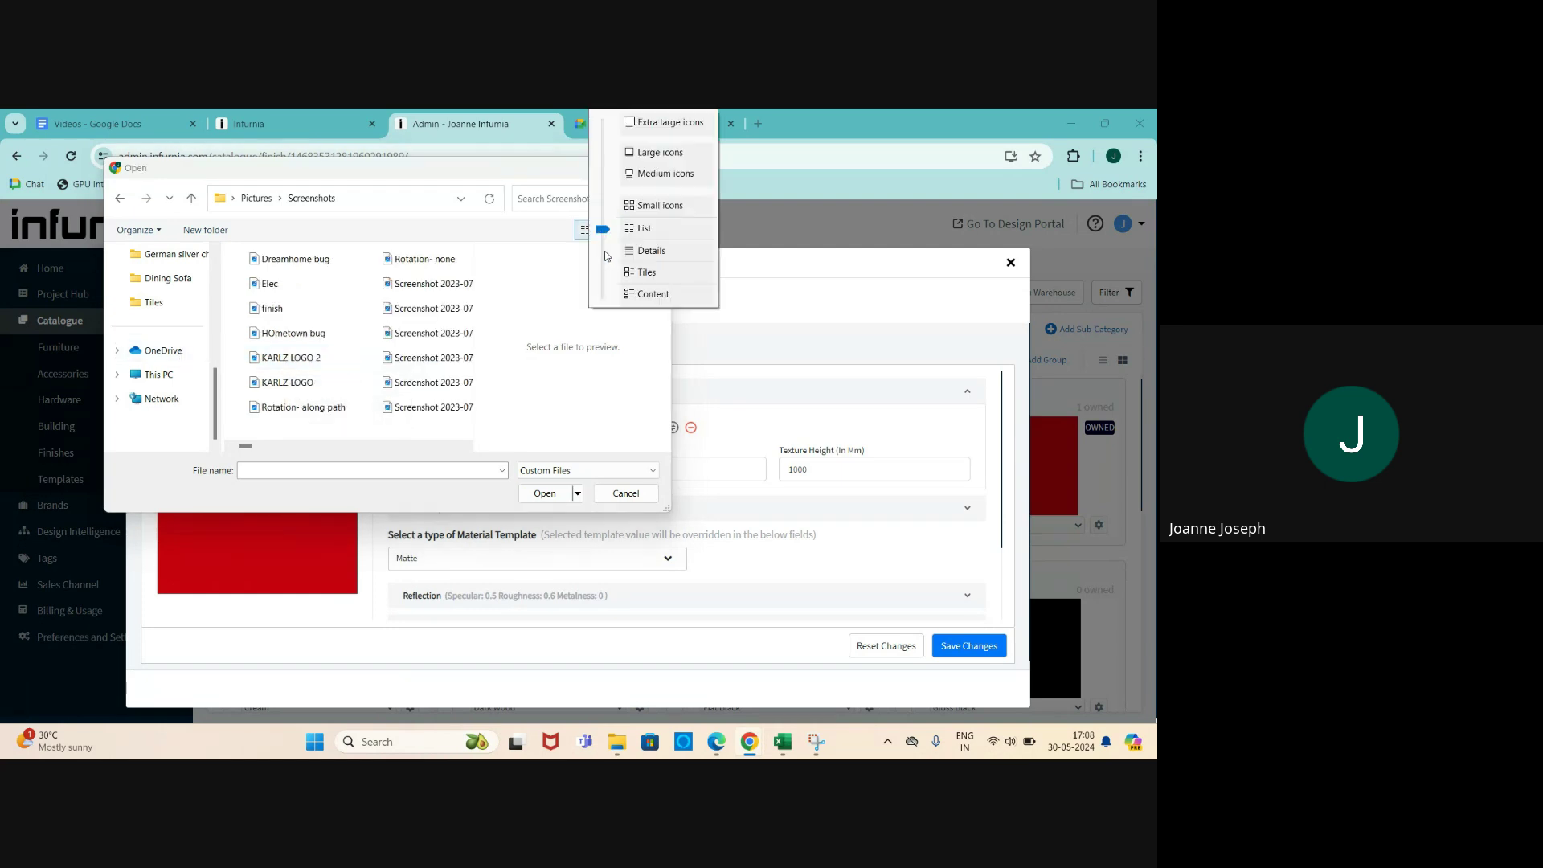
left_click(653, 155)
scroll(193, 338, "up", 5)
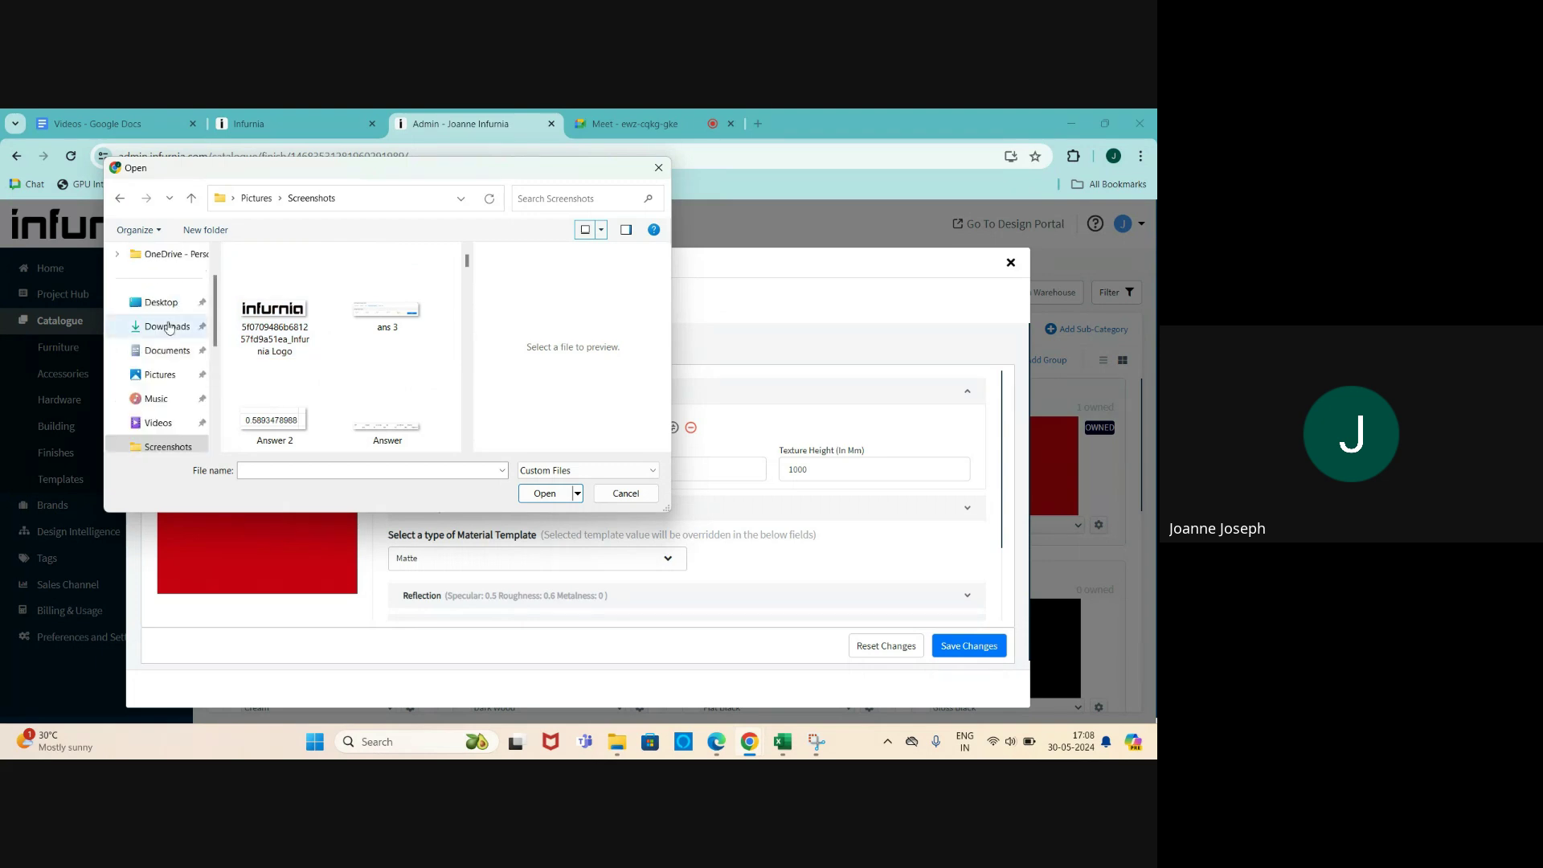
scroll(164, 371, "down", 3)
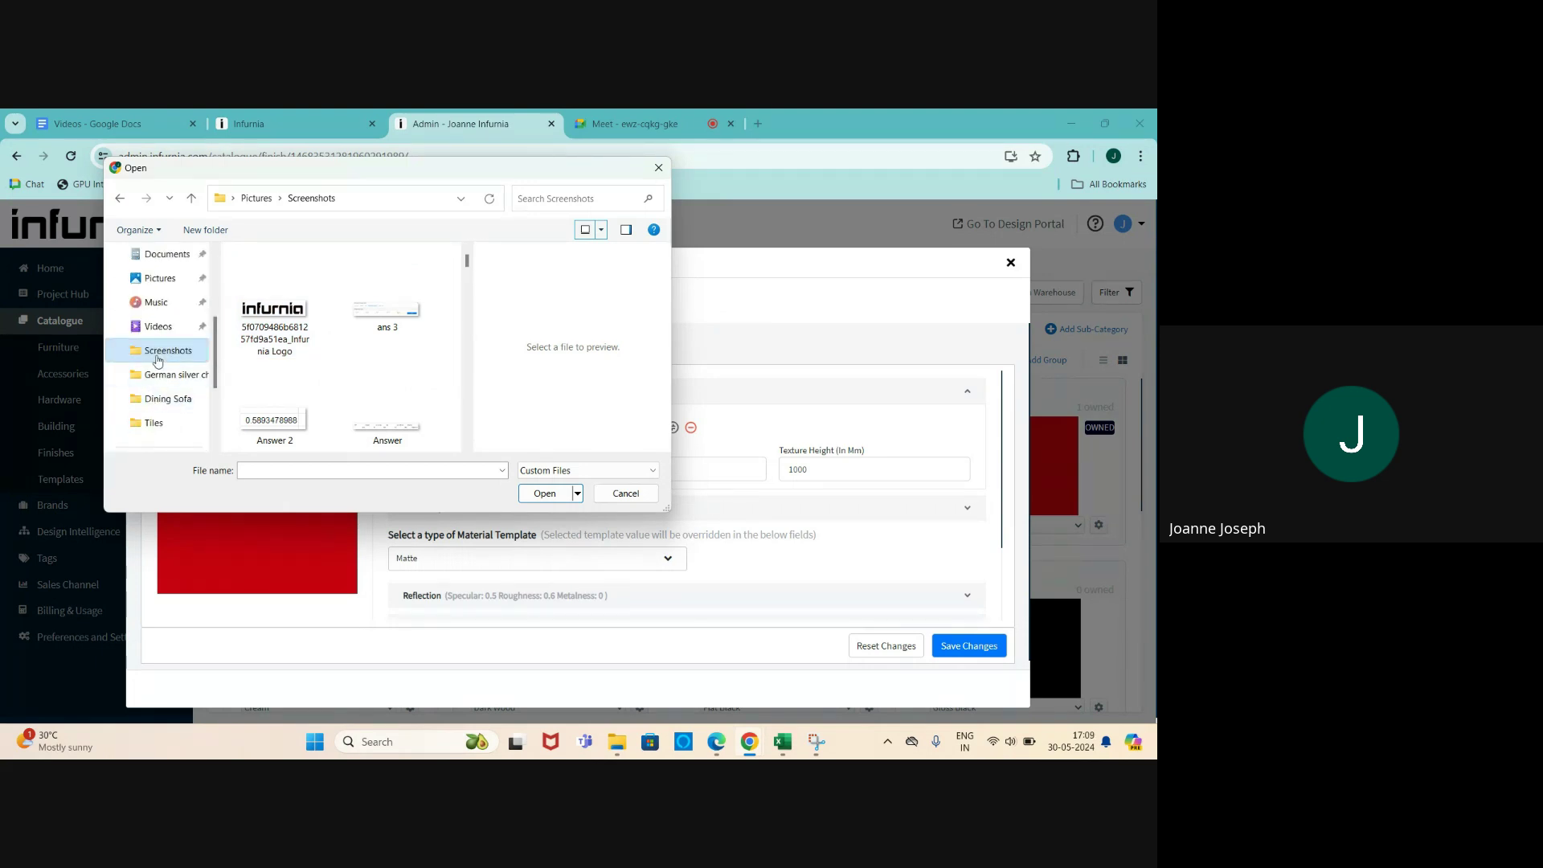
scroll(289, 390, "down", 5)
scroll(297, 374, "up", 4)
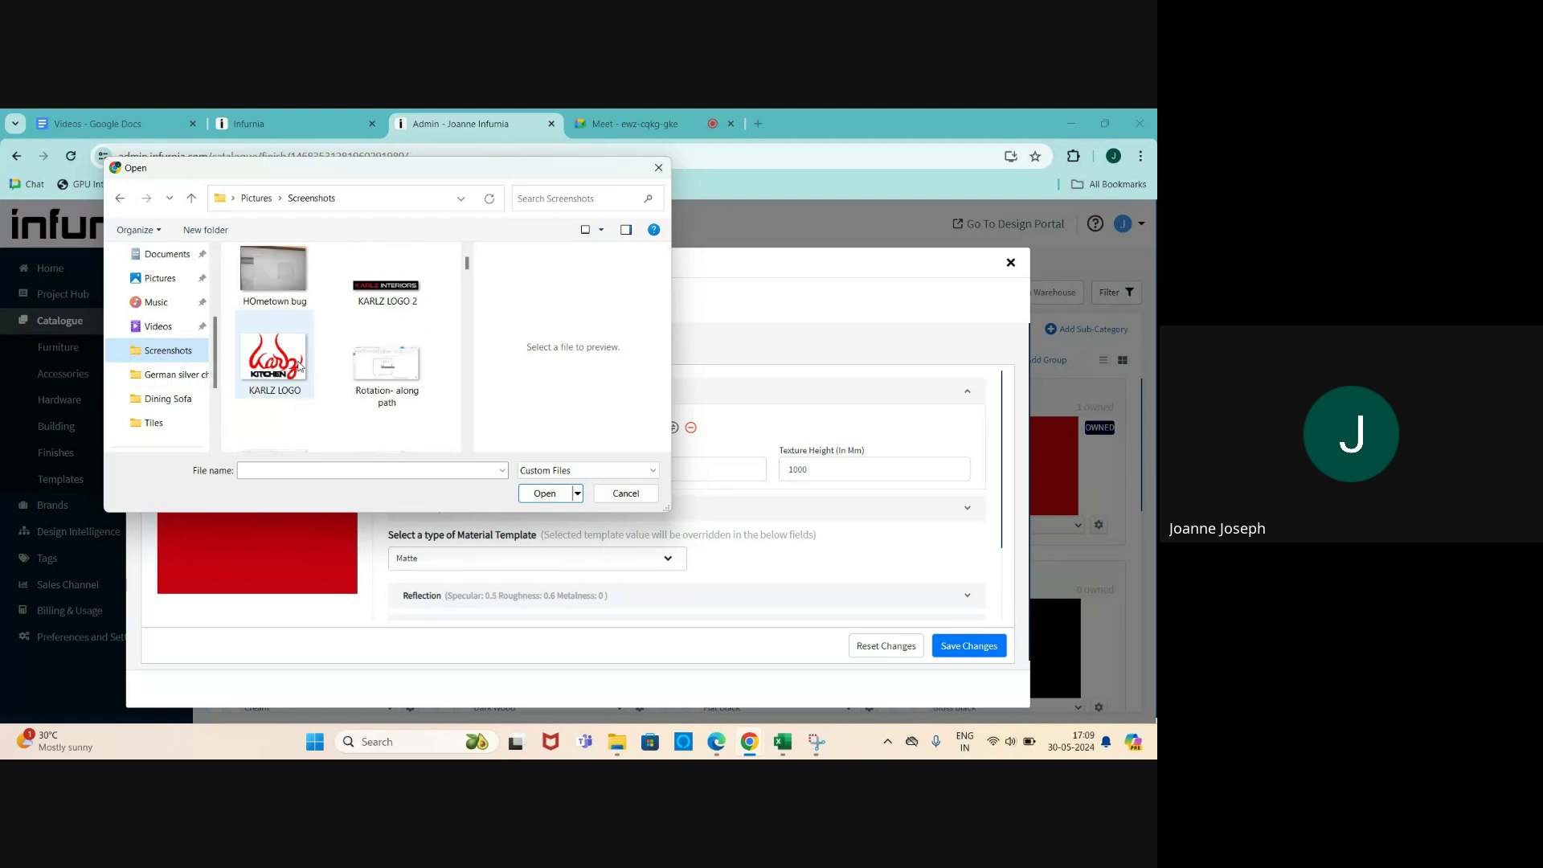
scroll(294, 384, "down", 1)
left_click(380, 354)
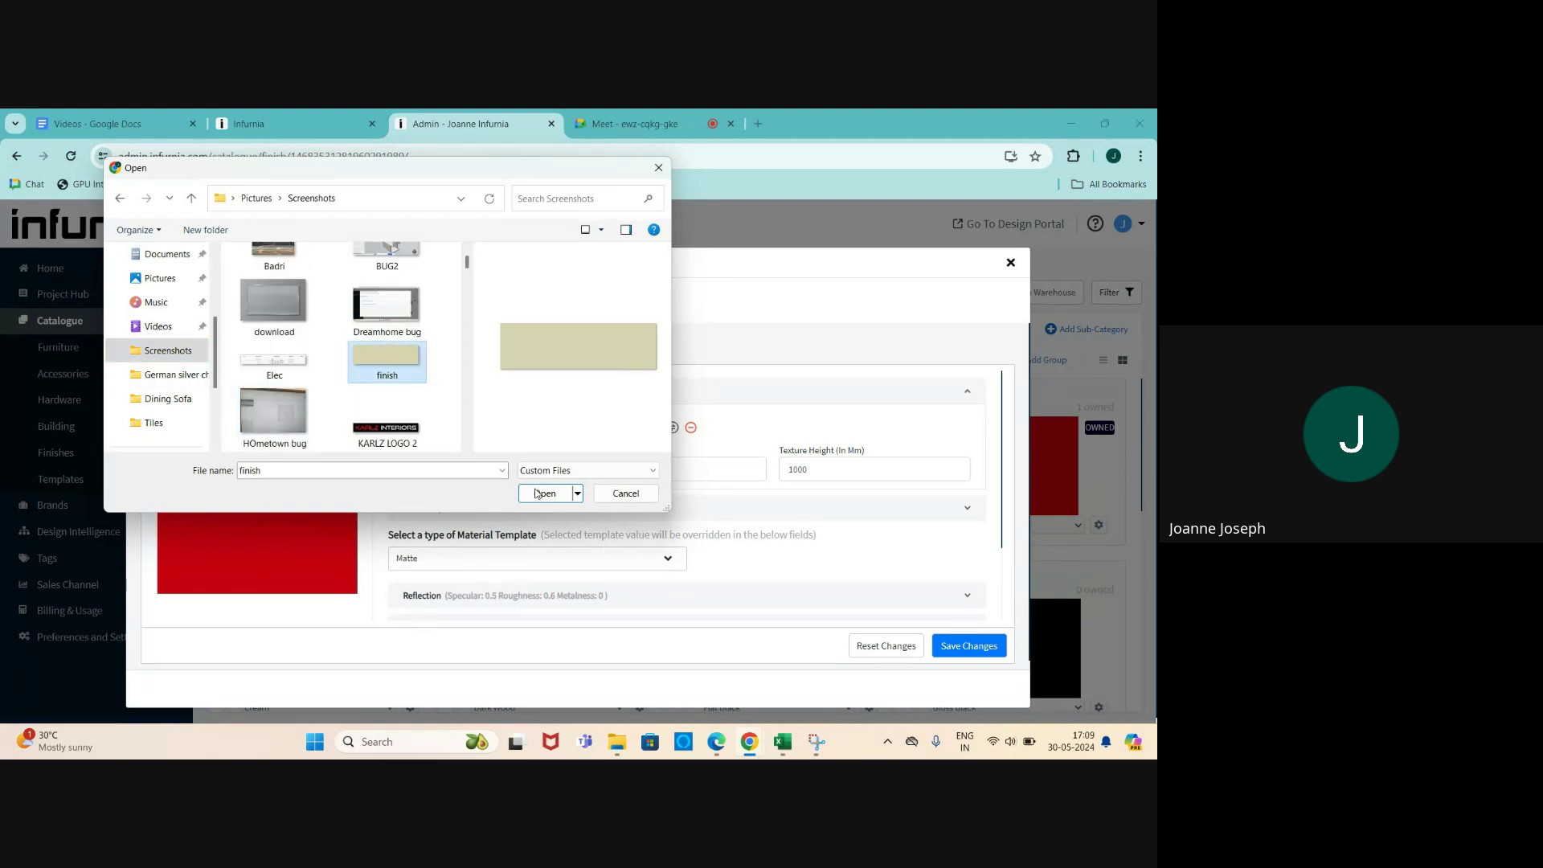
left_click(544, 493)
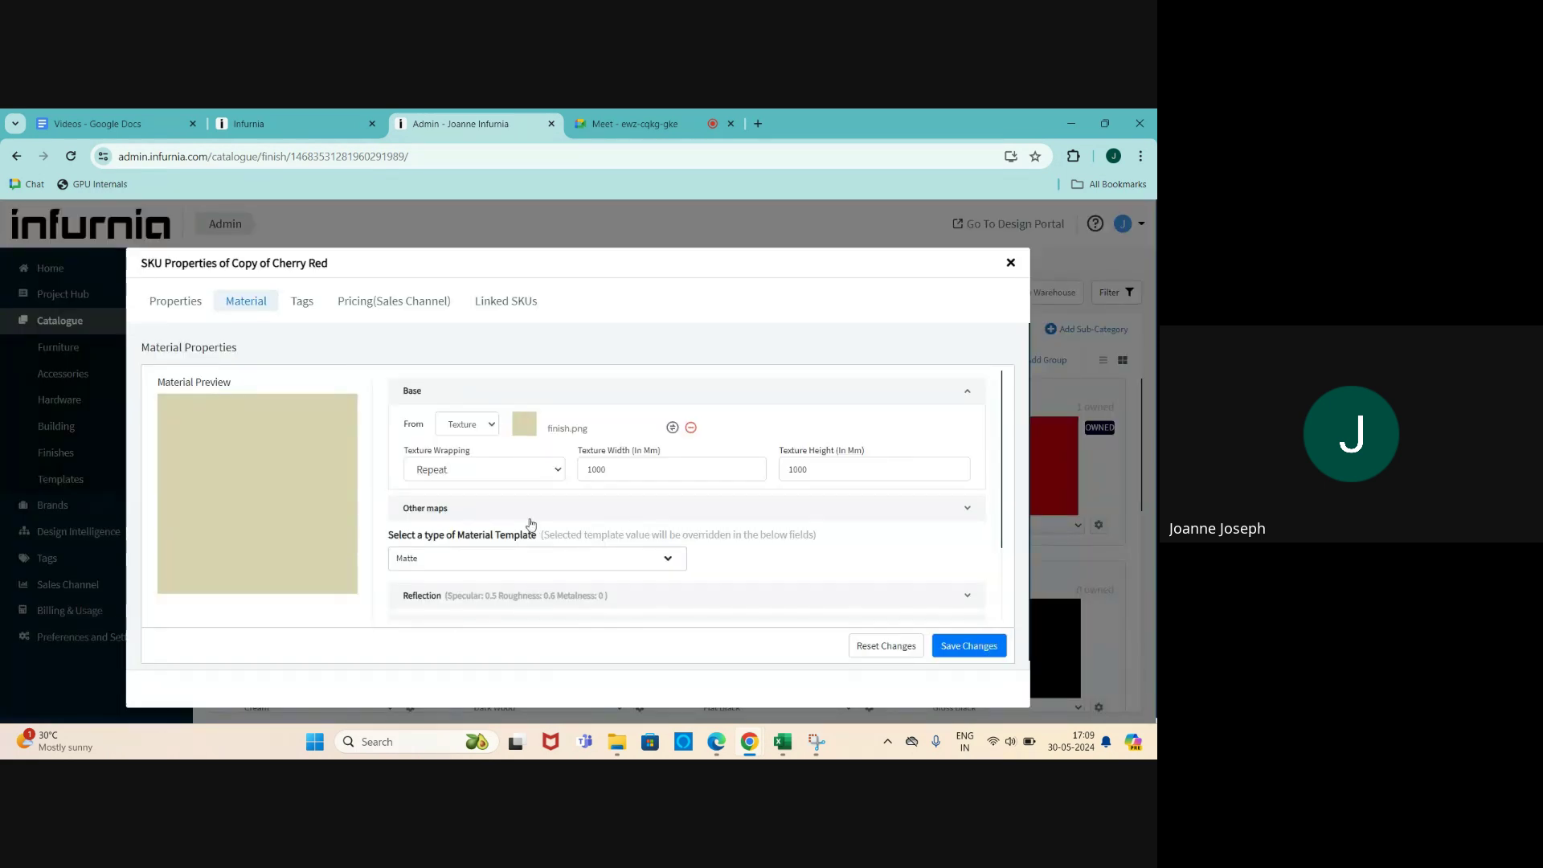
- Save the material changes and close the SKU properties
scroll(808, 536, "down", 1)
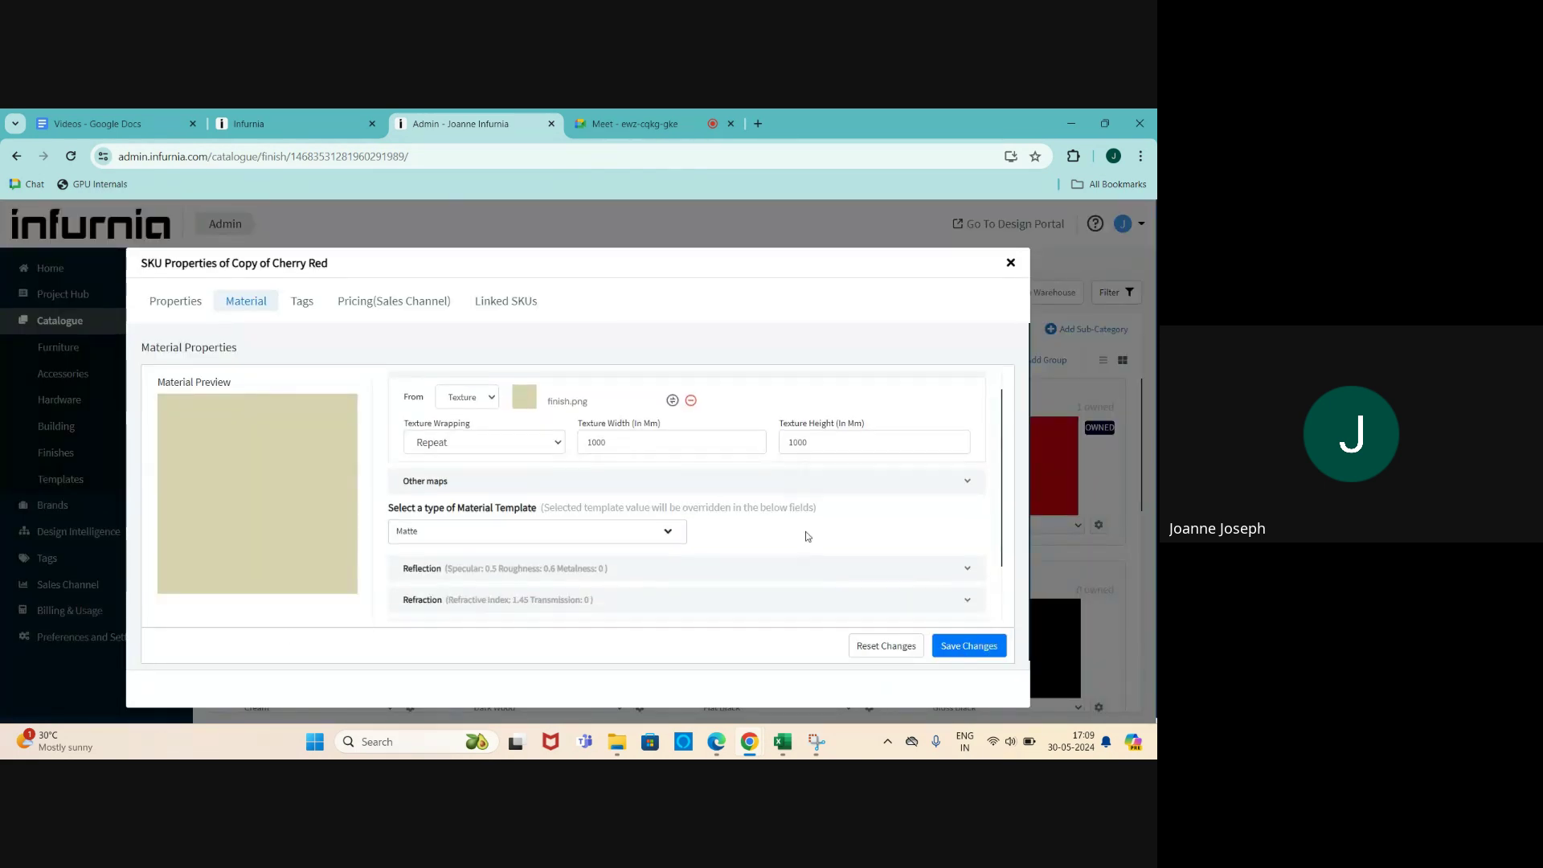
scroll(808, 536, "down", 3)
left_click(949, 647)
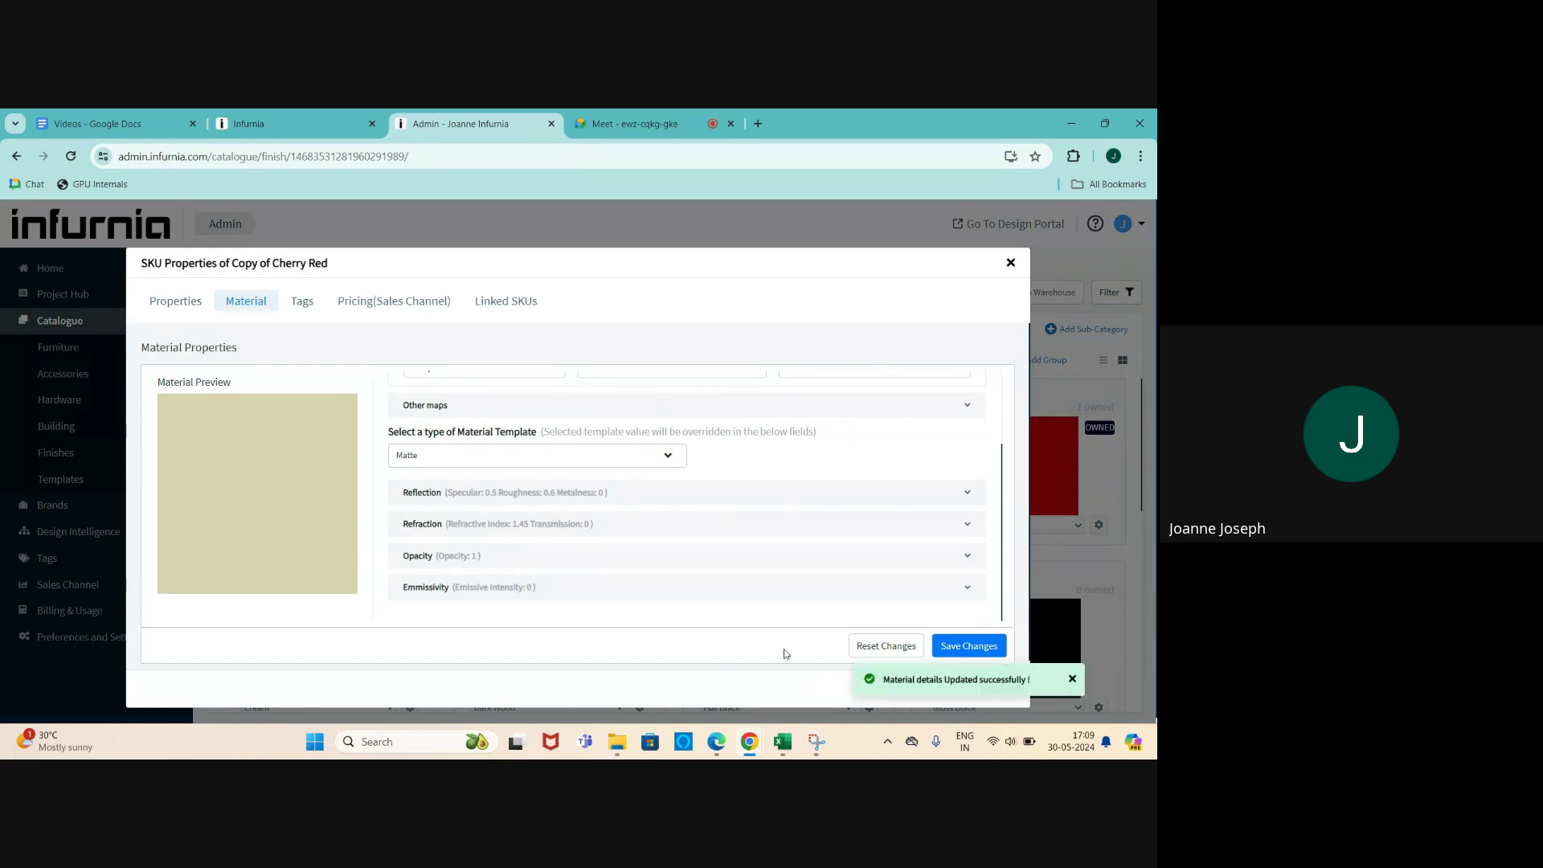
left_click(1011, 265)
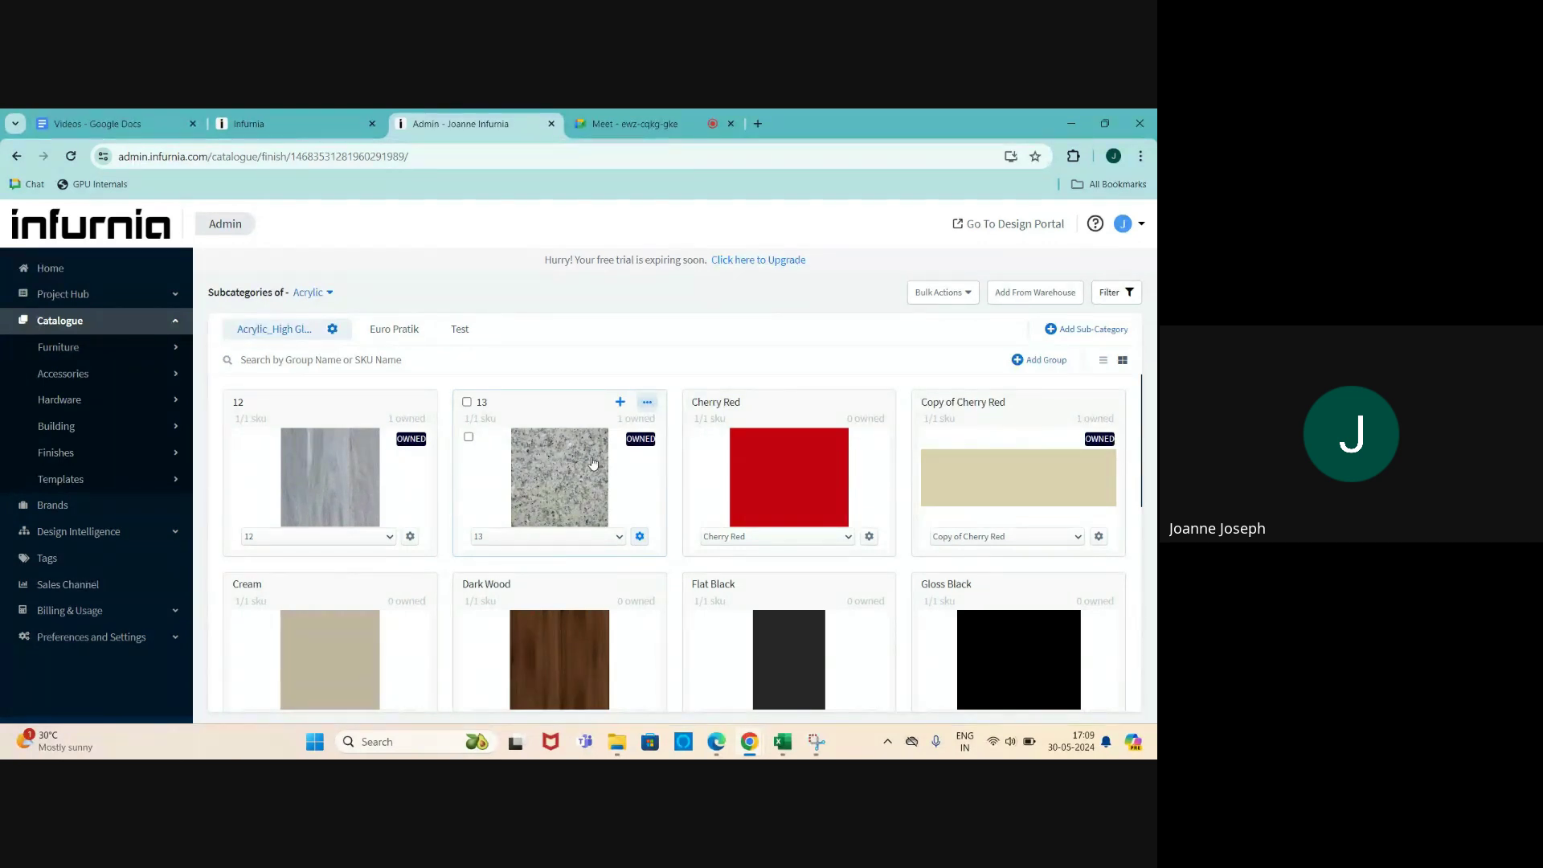
- Open the Base Unit furniture category, browse Drawer and Open Units, and return to Shutter Units
left_click(83, 355)
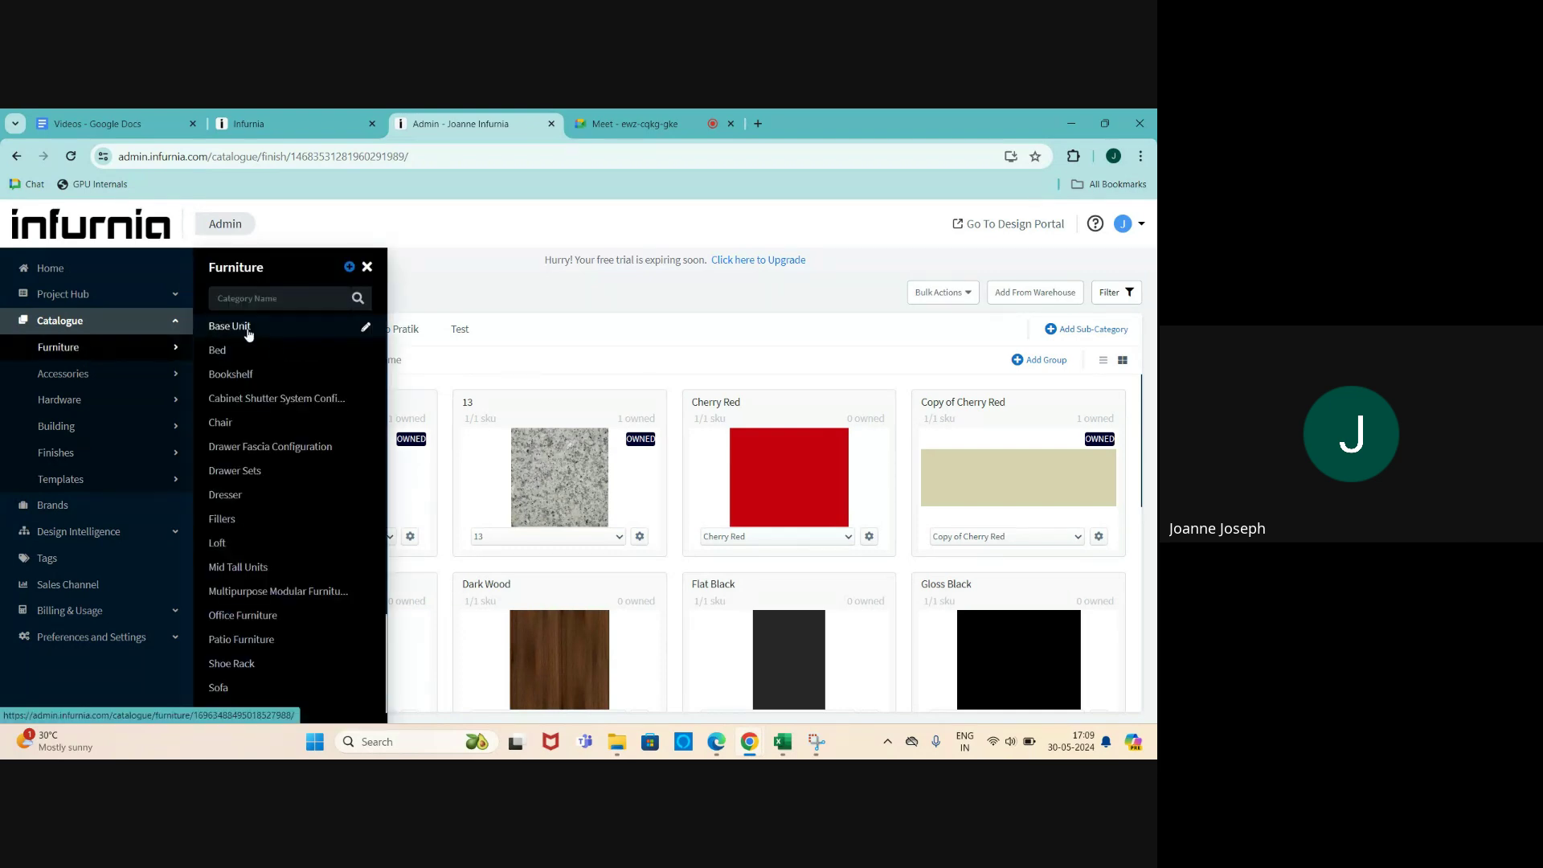
left_click(252, 327)
scroll(348, 479, "down", 1)
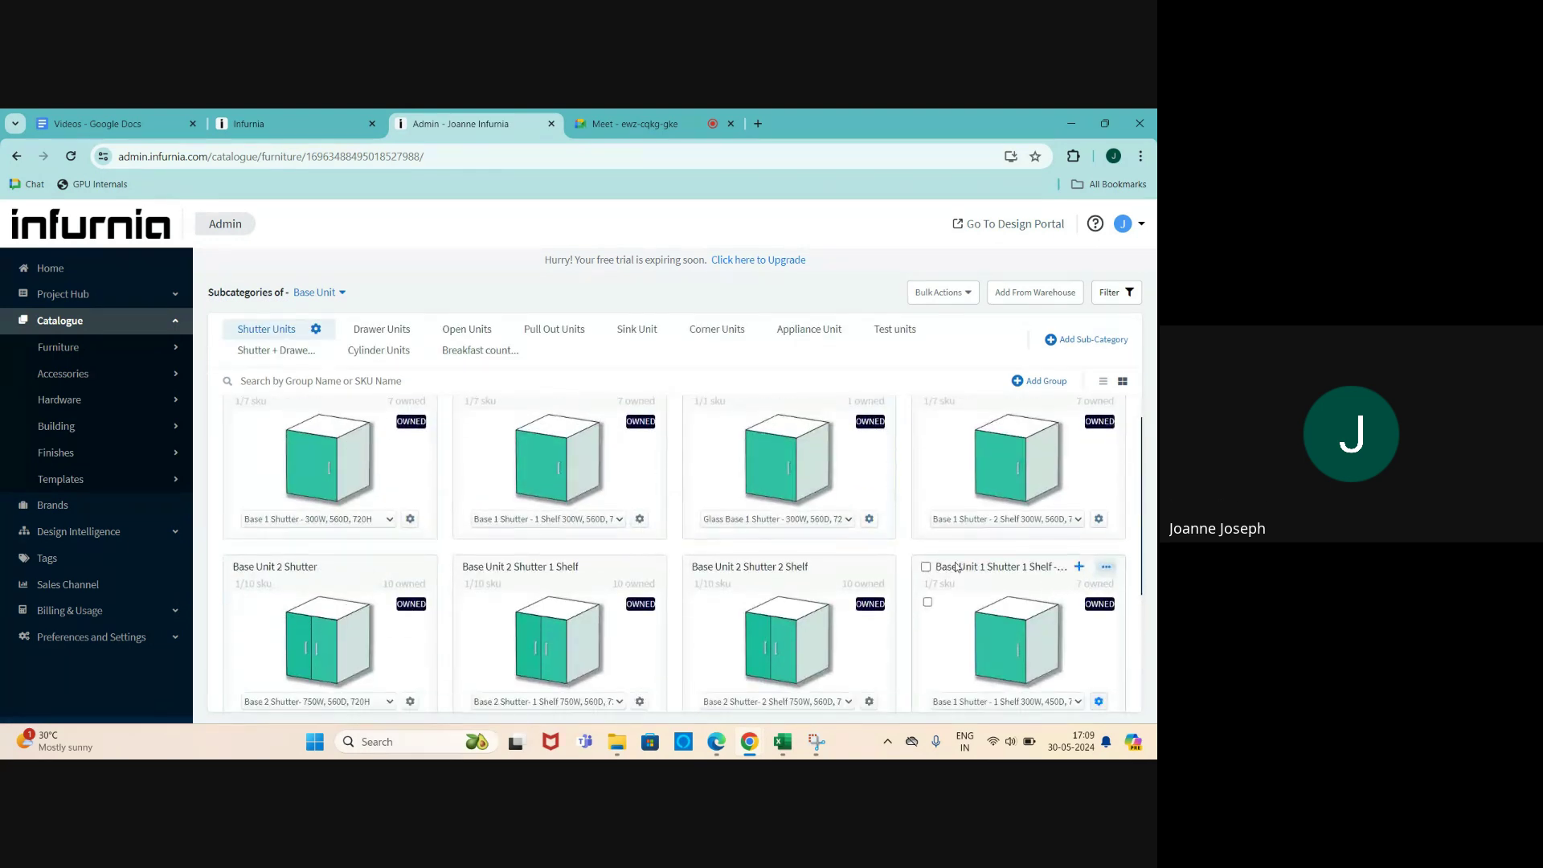
mouse_move(410, 635)
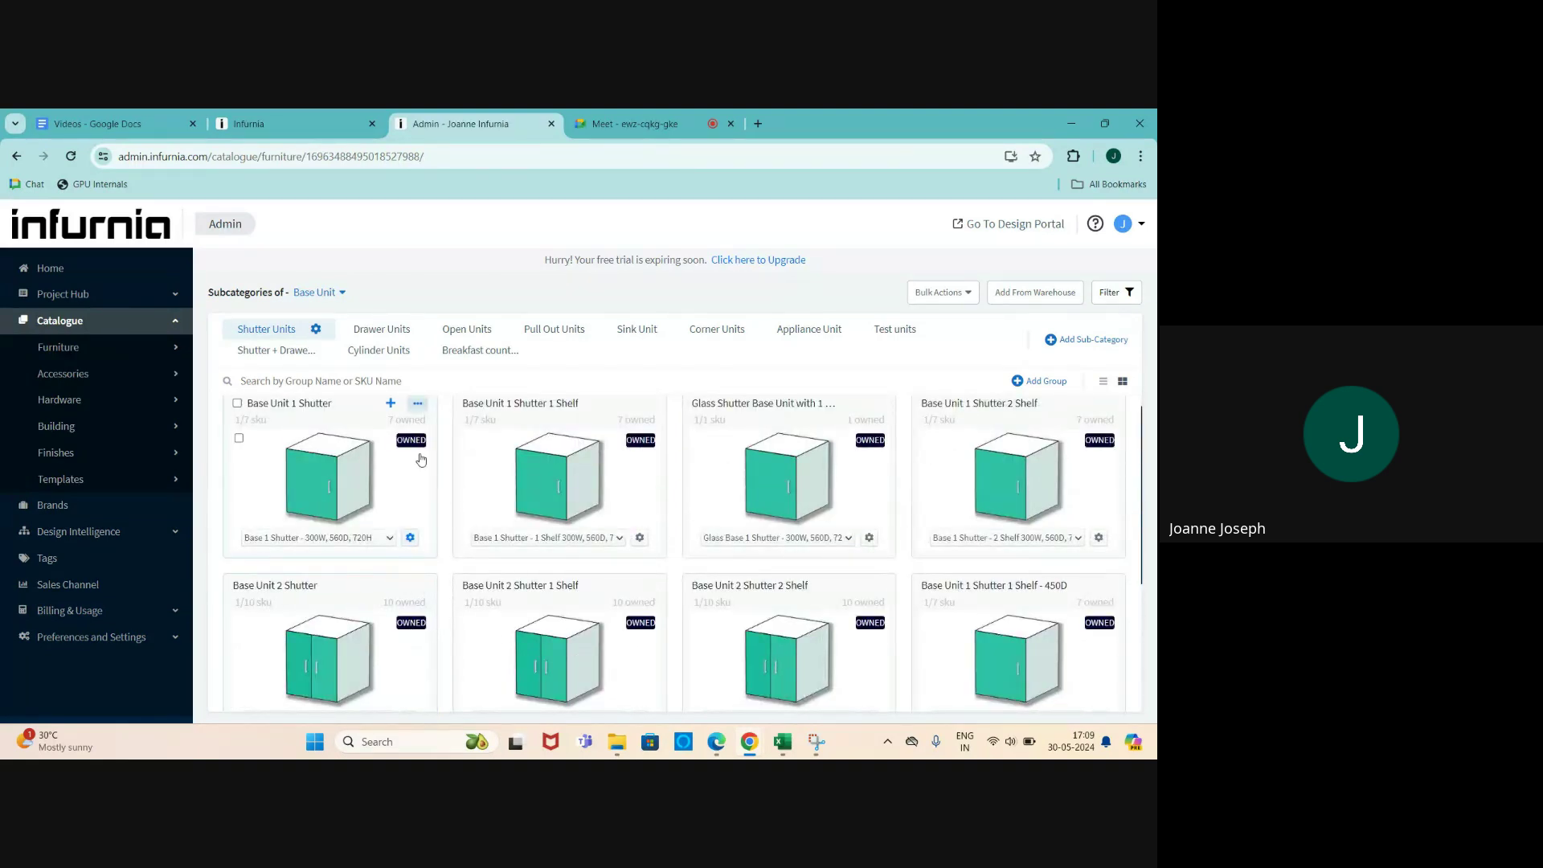
mouse_move(563, 466)
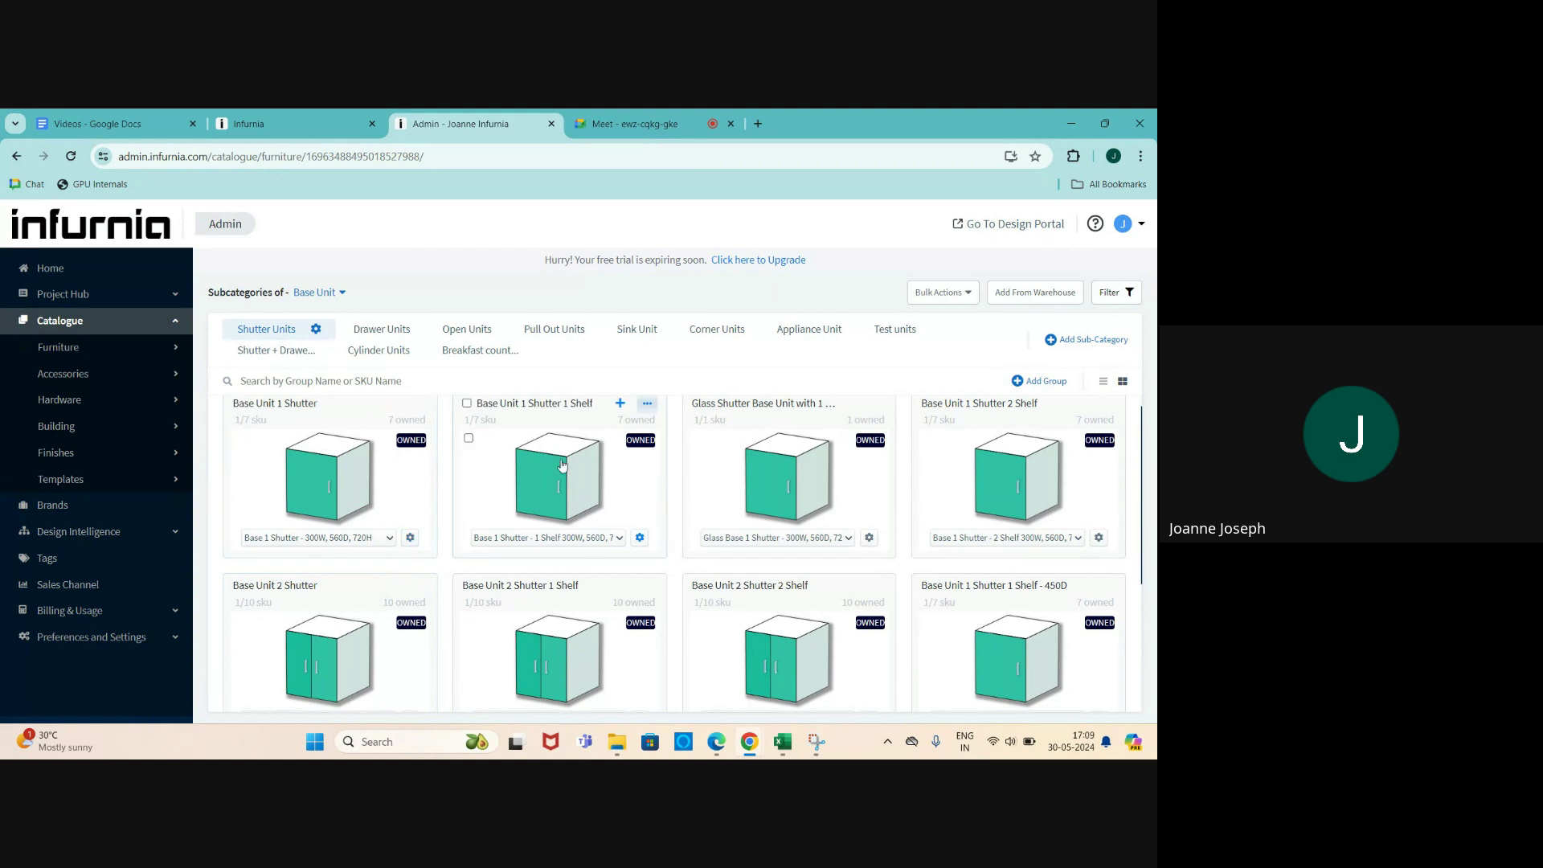
left_click(382, 333)
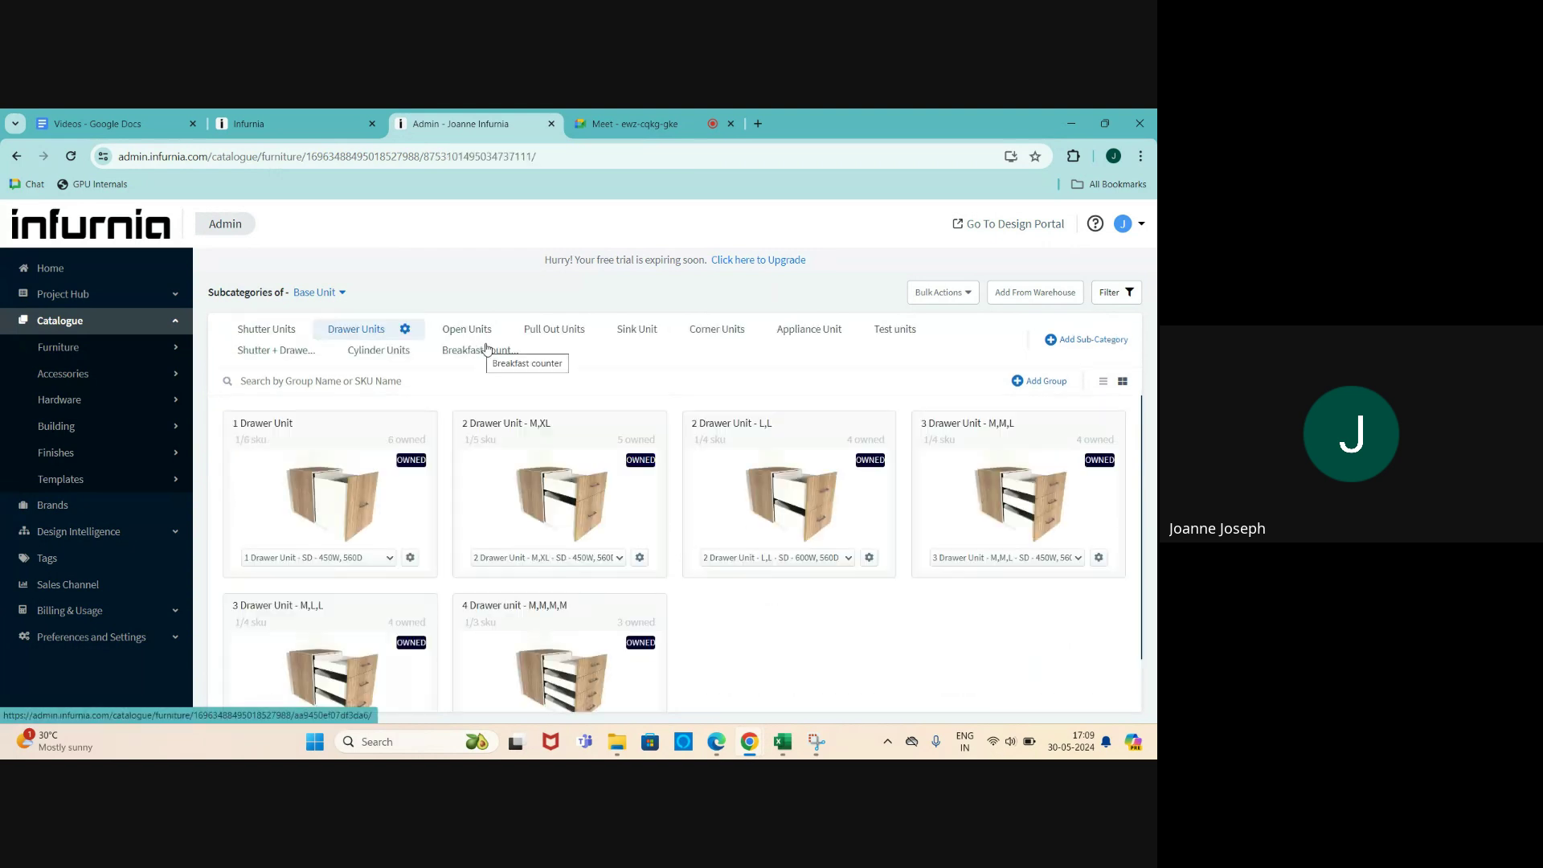
left_click(467, 330)
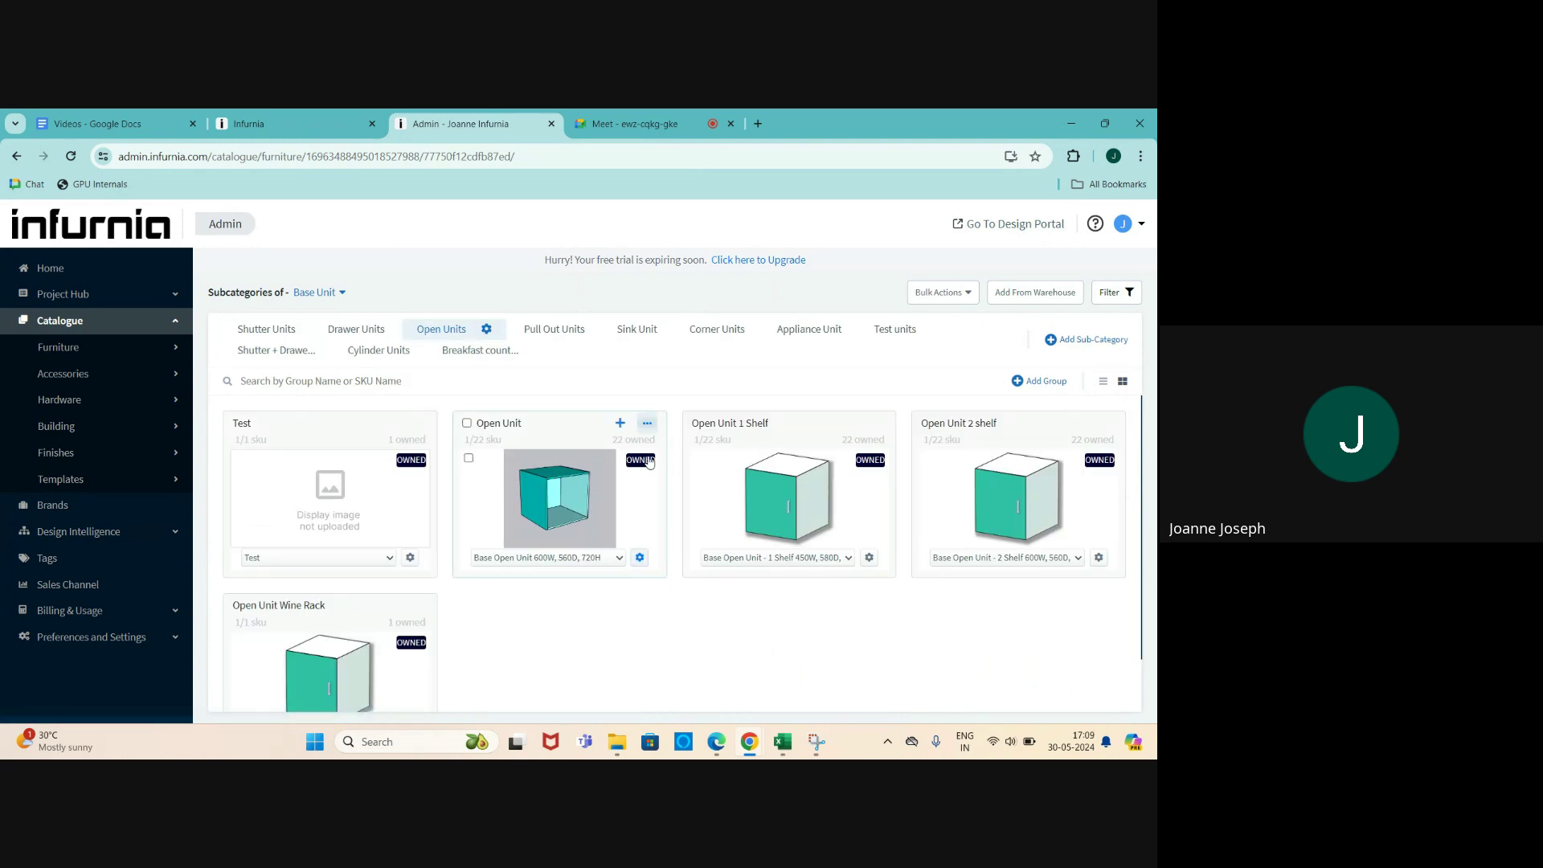
left_click(267, 330)
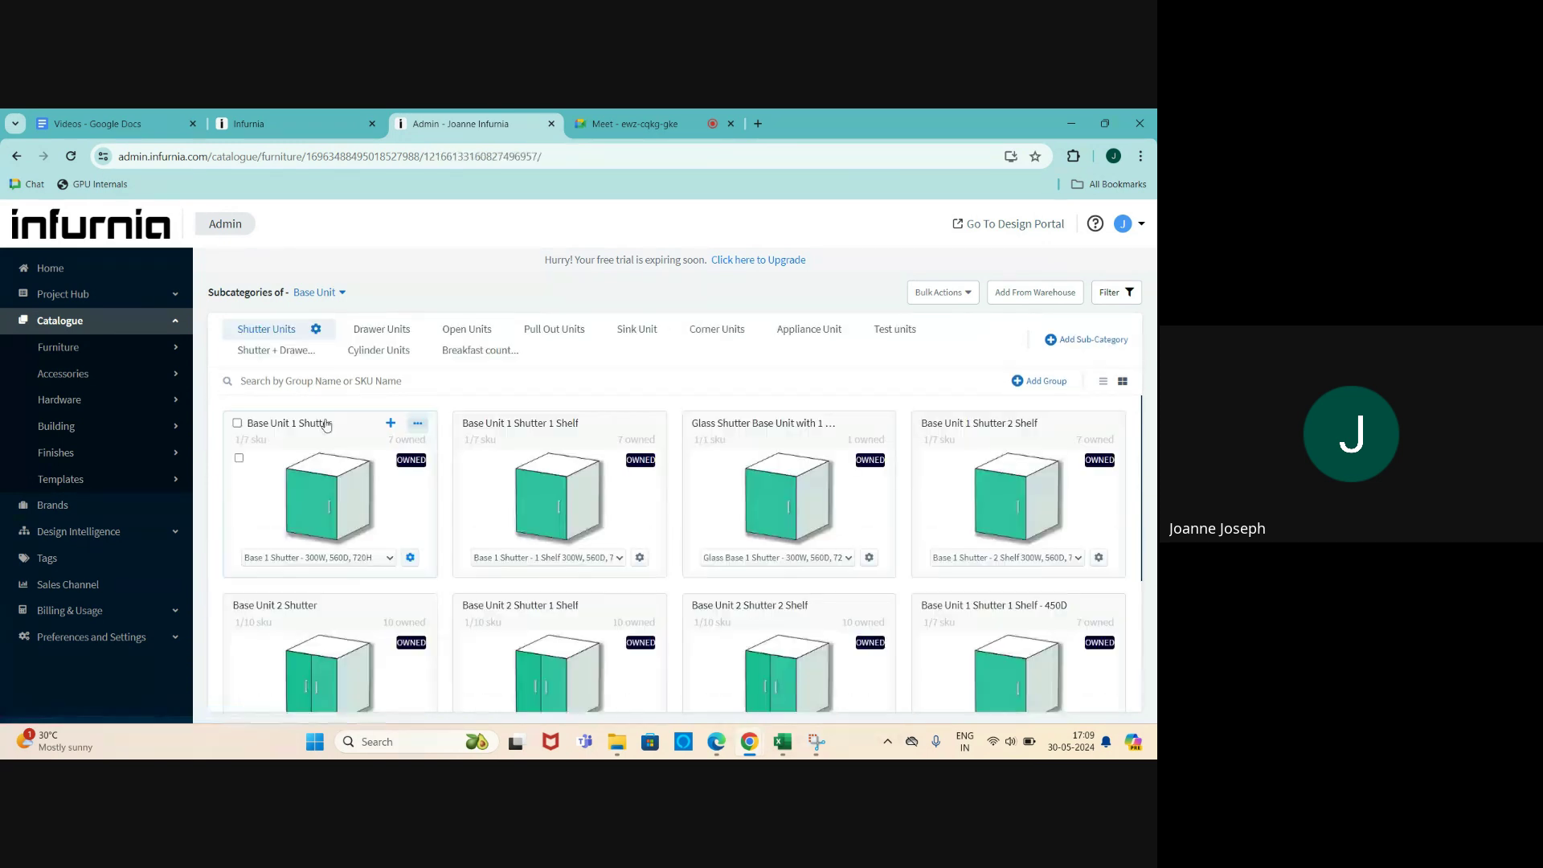
left_click(410, 558)
- Set Base Unit 1 Shutter's height to 400, width to 560 and depth to 900 mm
left_click(380, 422)
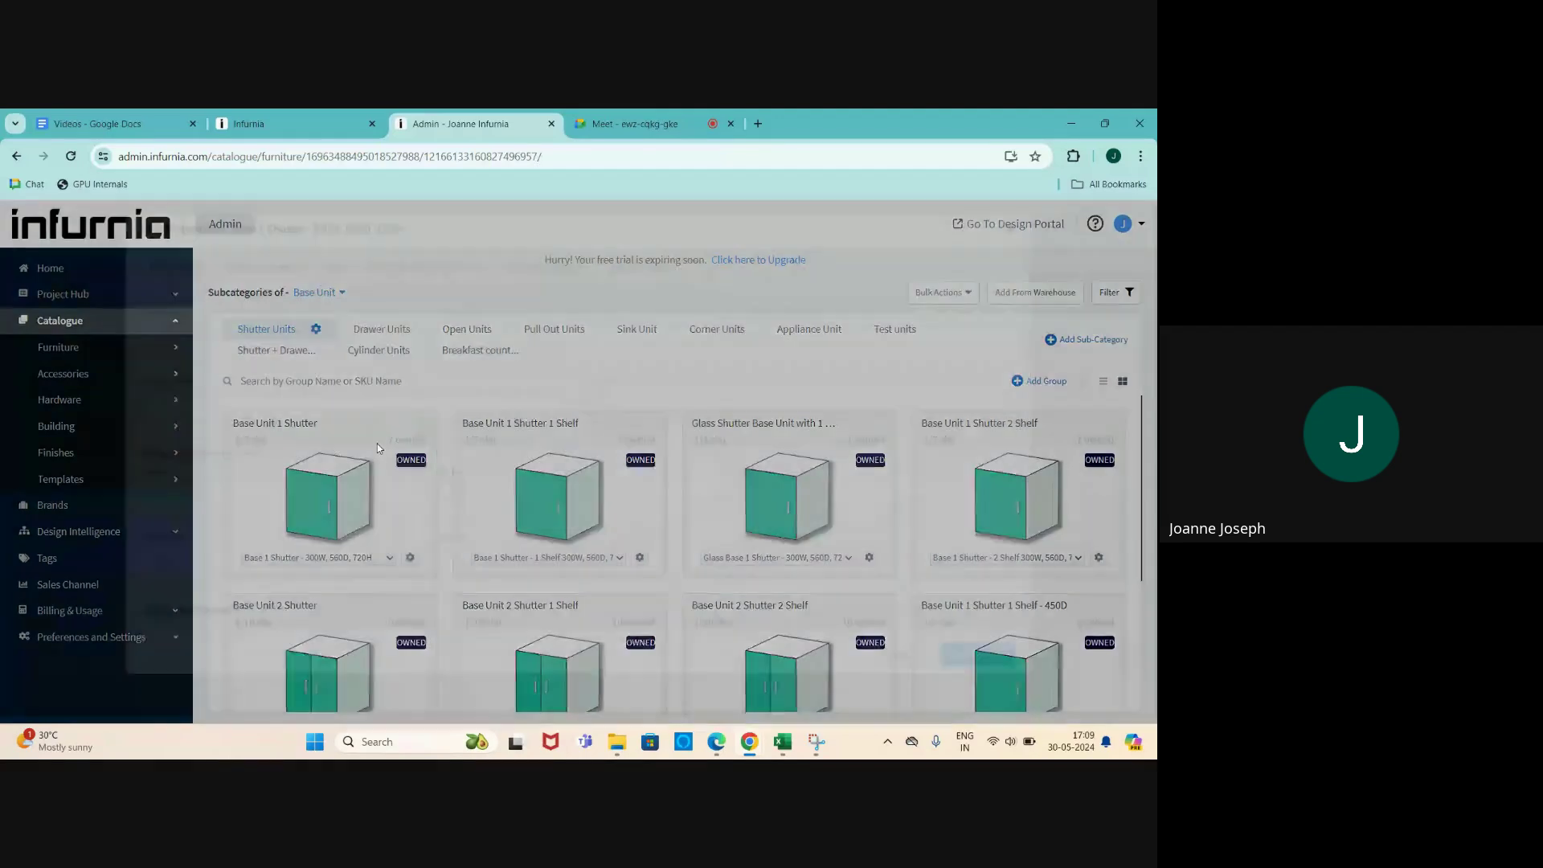
left_click(228, 370)
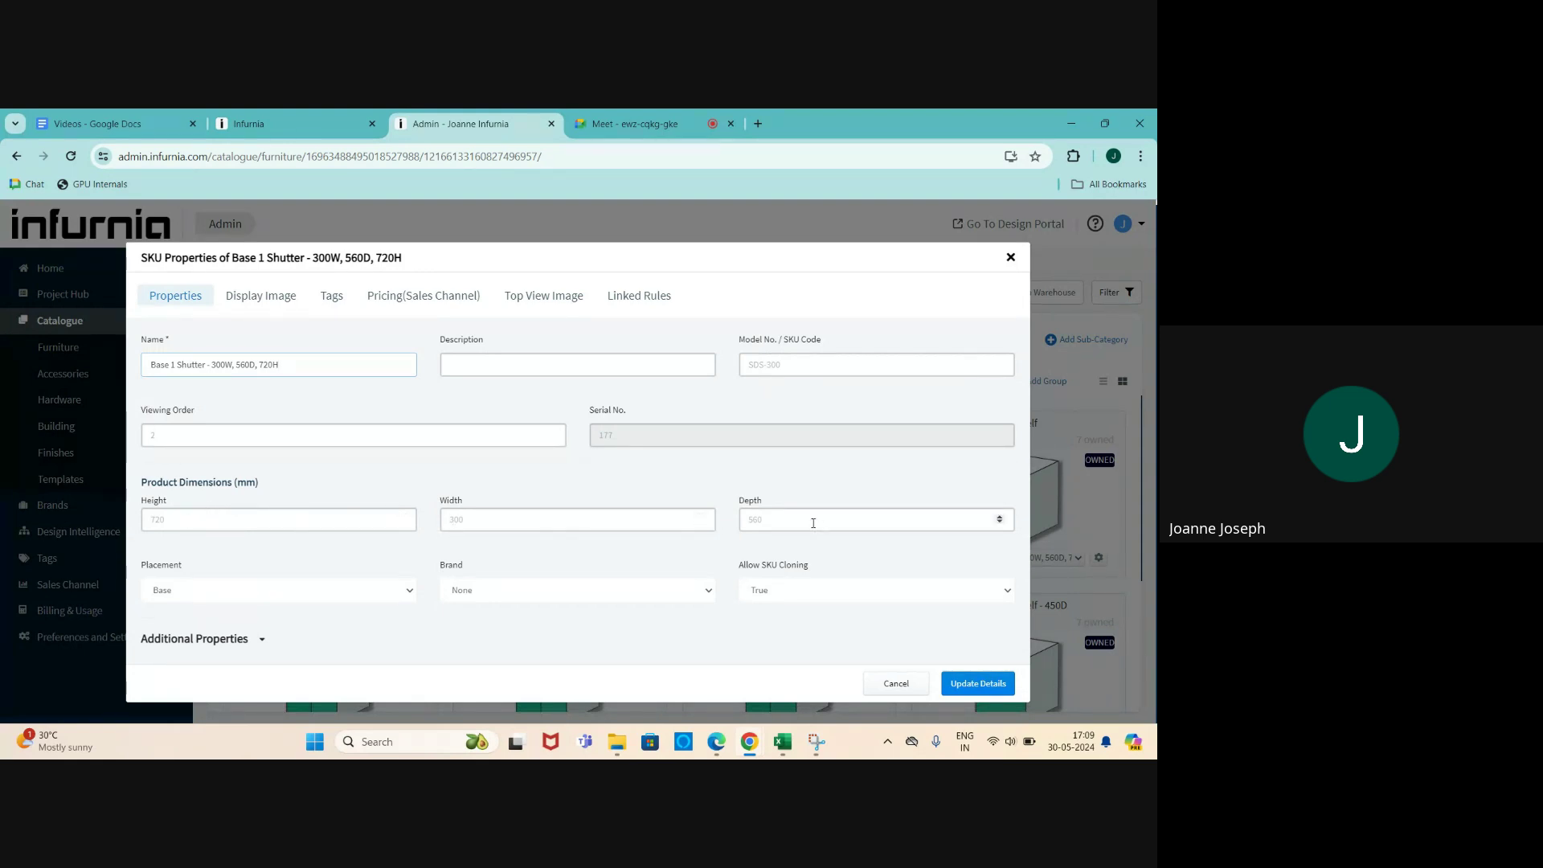
left_click(183, 522)
left_click_drag(184, 524, 138, 526)
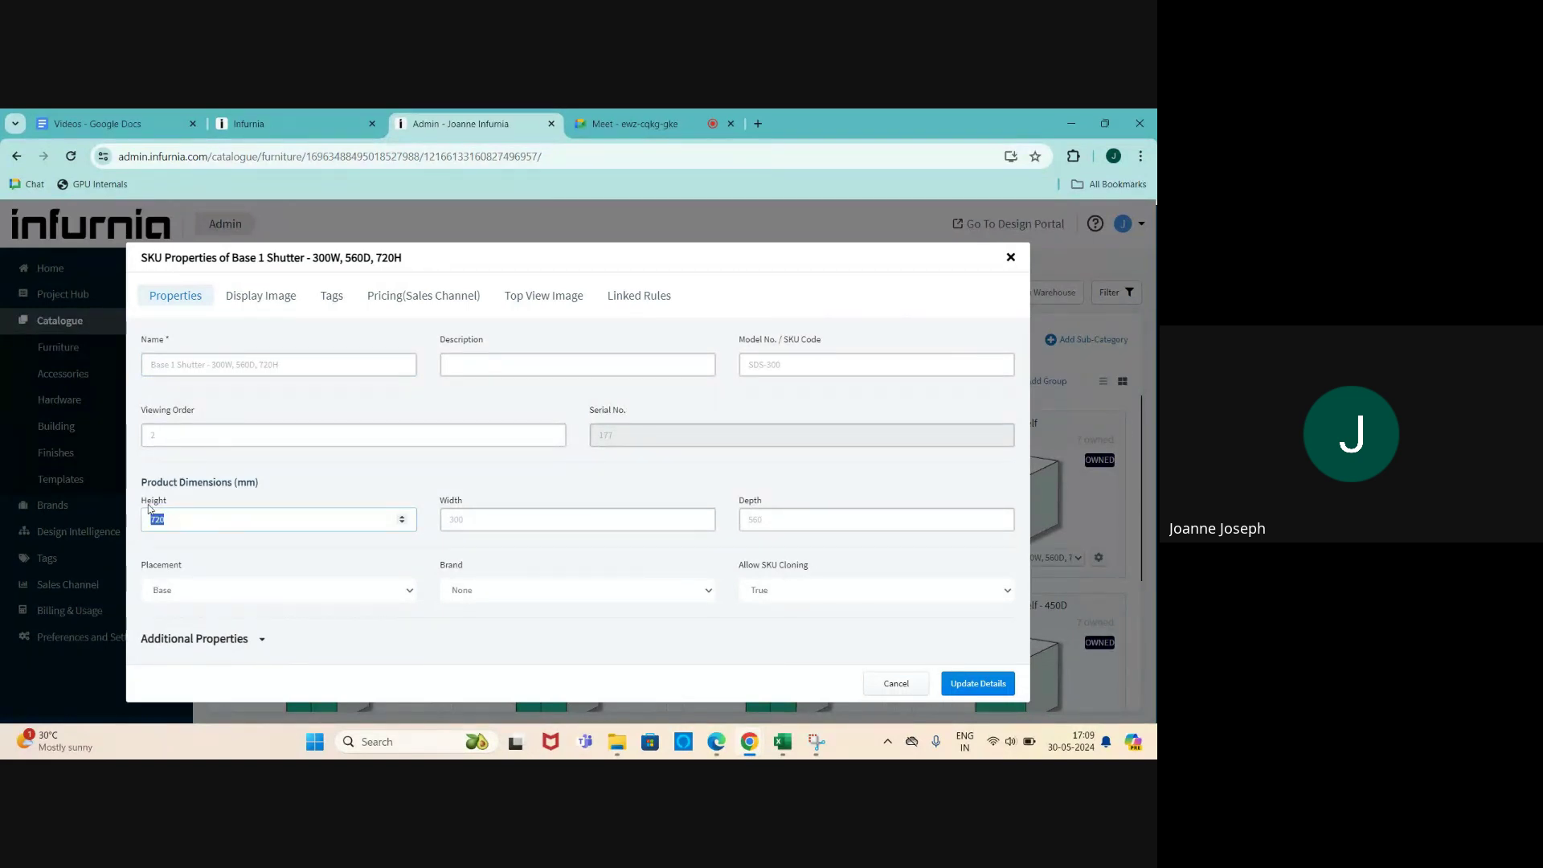
type("400")
key("Tab")
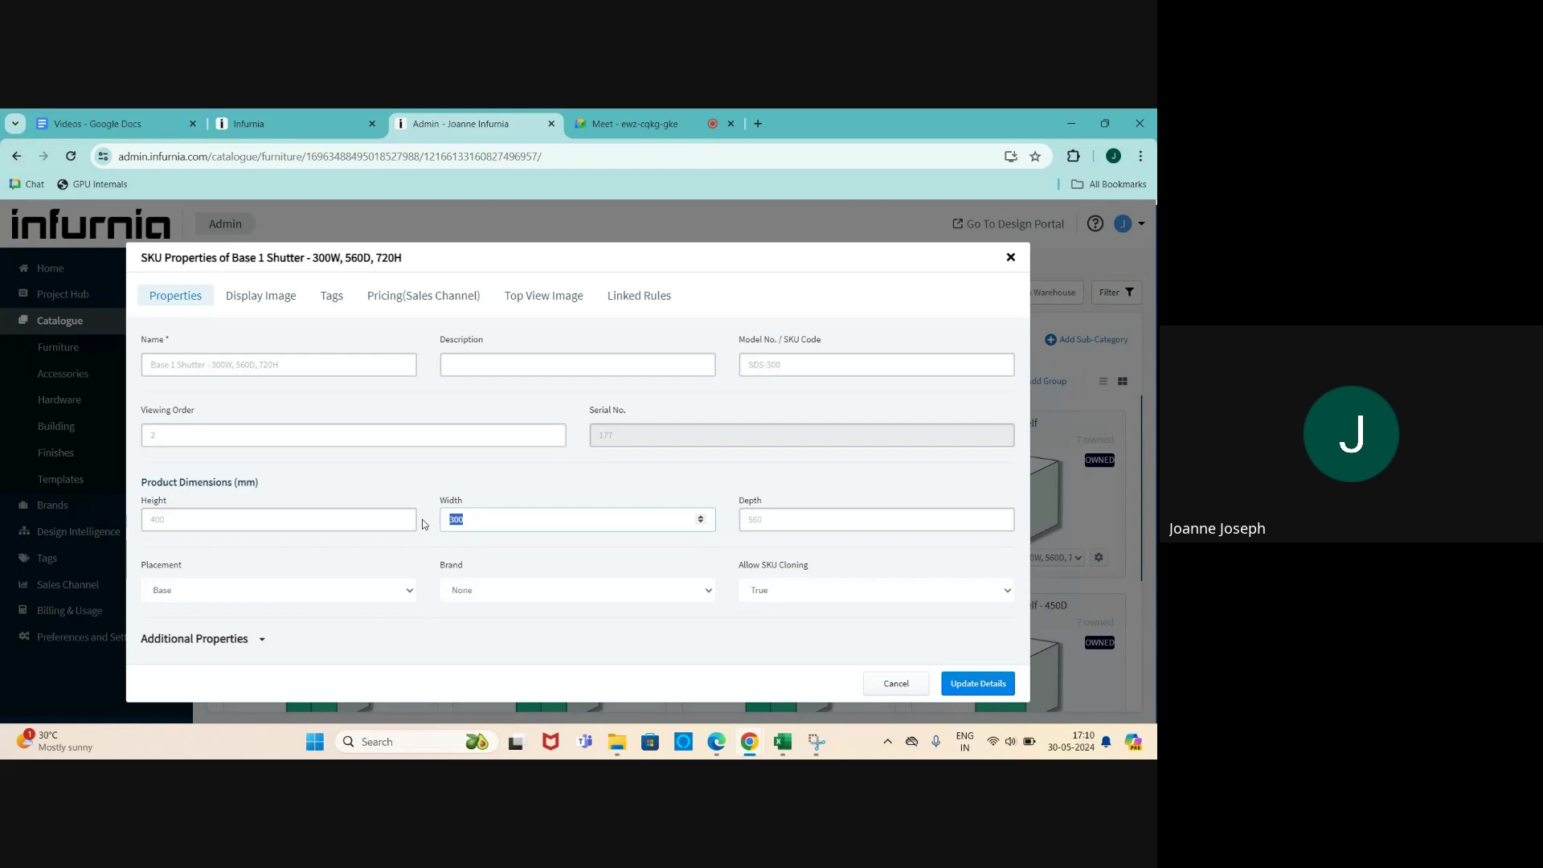
type("560")
key("Tab")
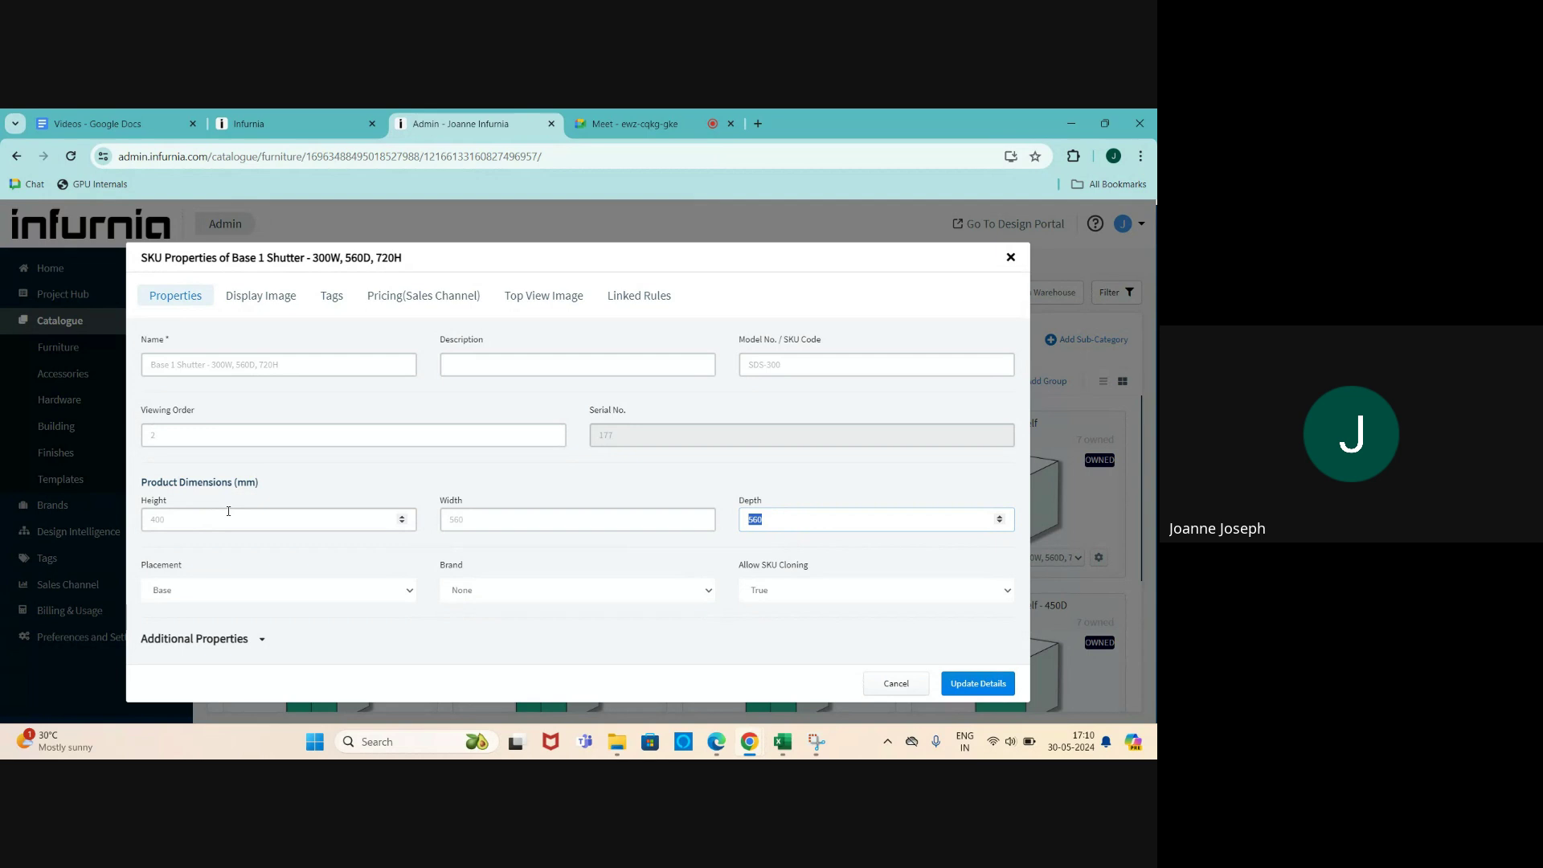
type("20")
key("BackSpace")
key("BackSpace")
type("900")
left_click(296, 331)
- Review the unit's display image, top view and tags, then save the dimensions and close
left_click(250, 303)
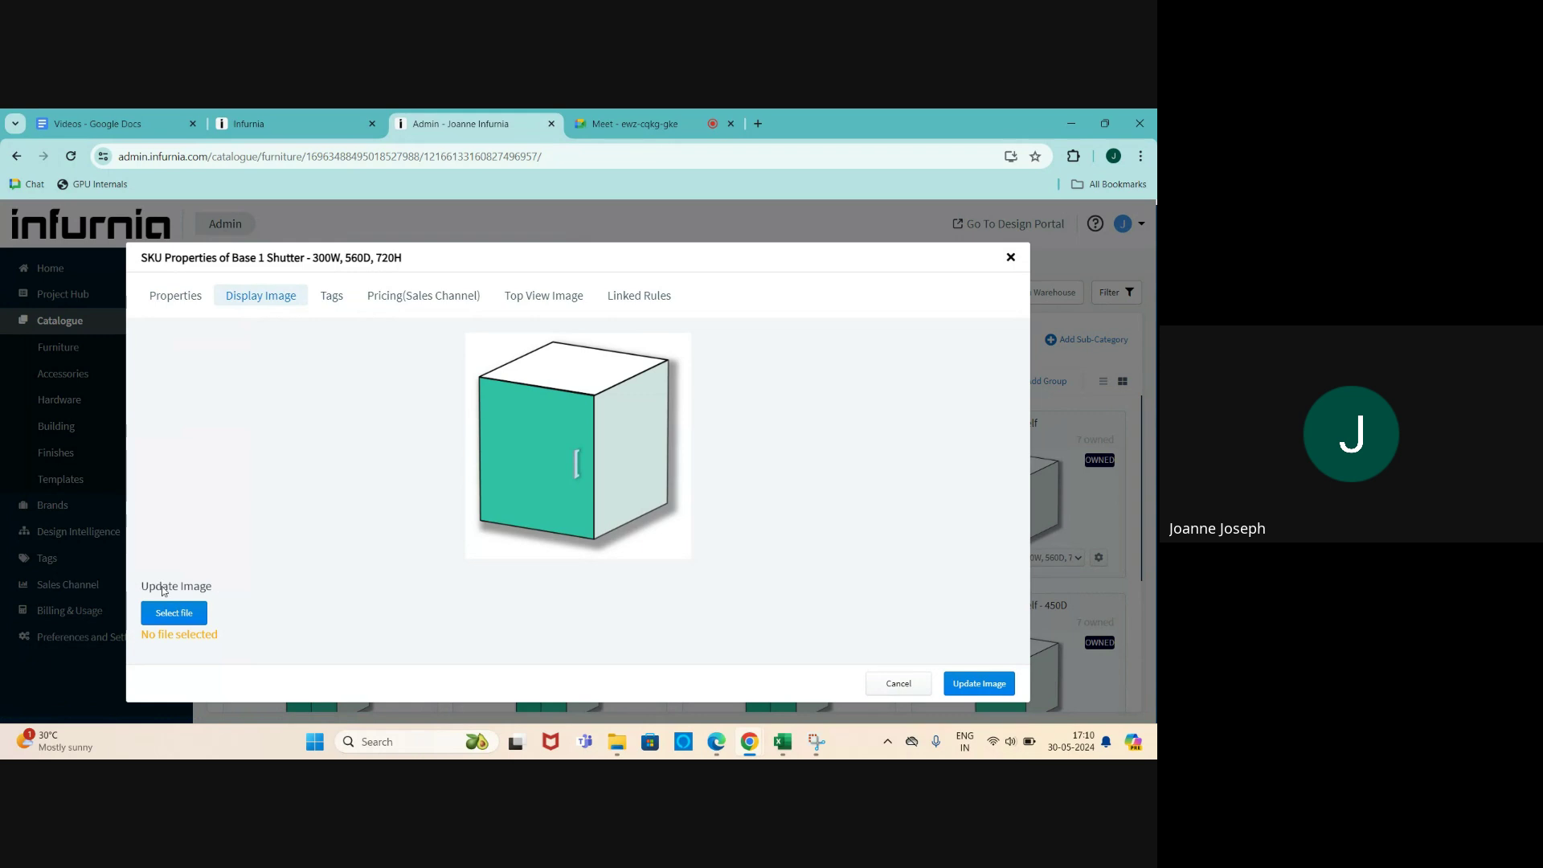
left_click(550, 298)
left_click(328, 300)
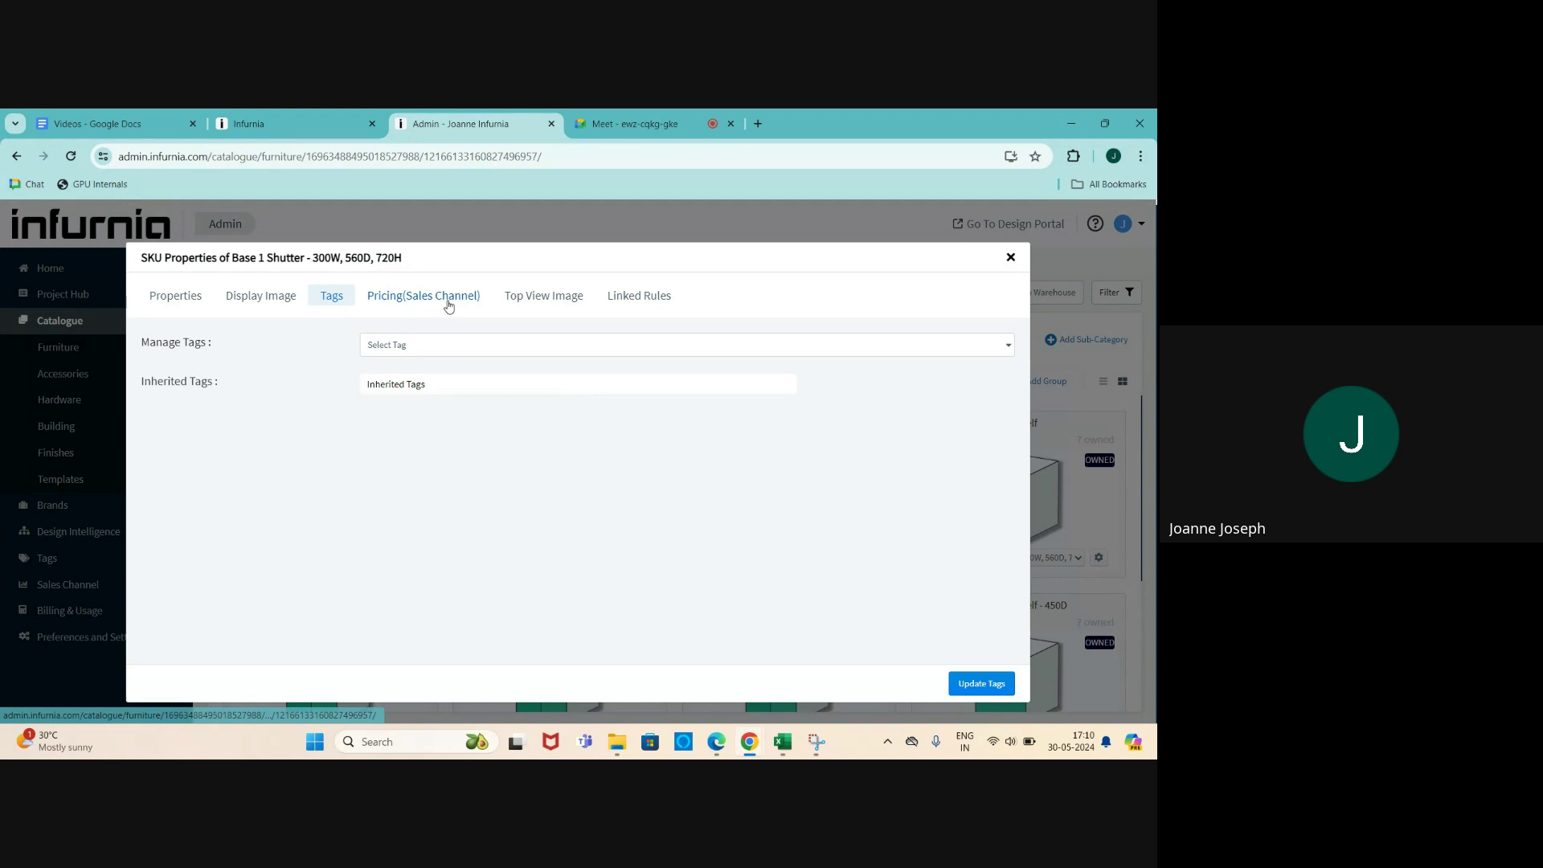
left_click(253, 301)
left_click(207, 300)
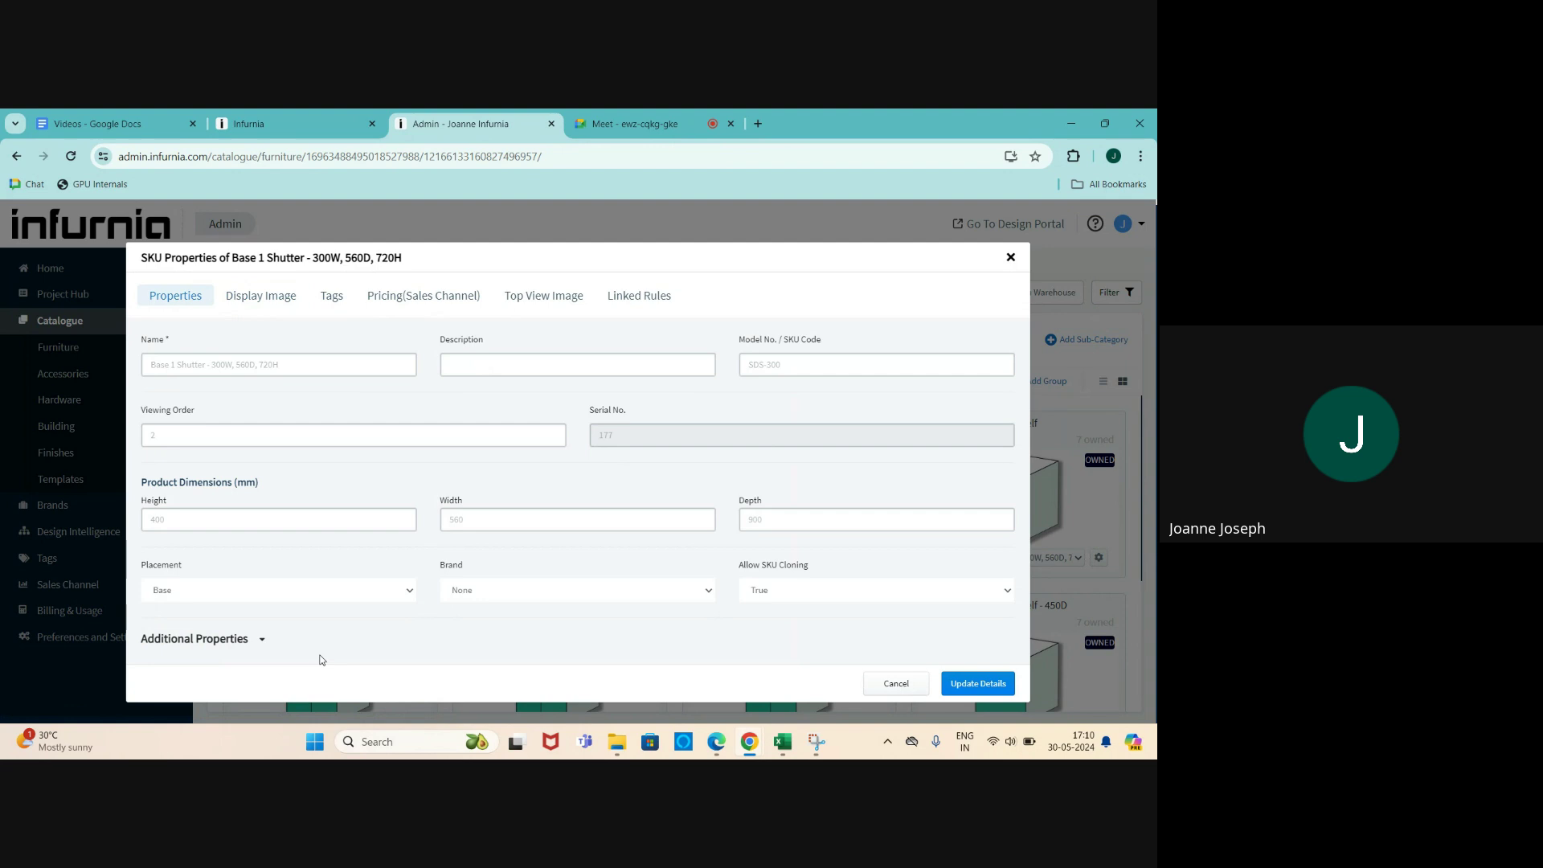
left_click(966, 683)
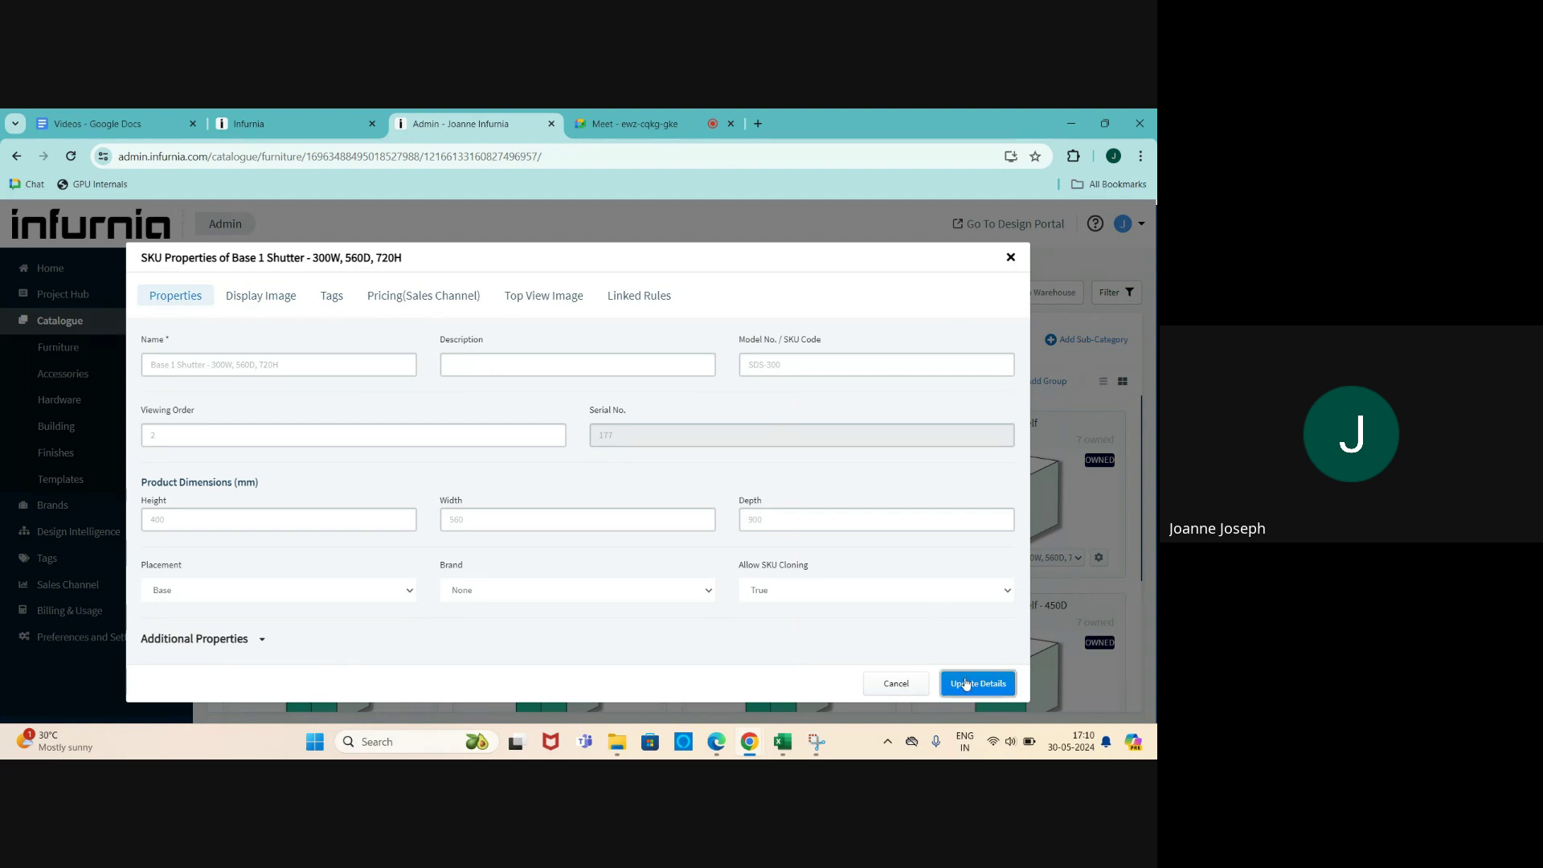
left_click(1011, 257)
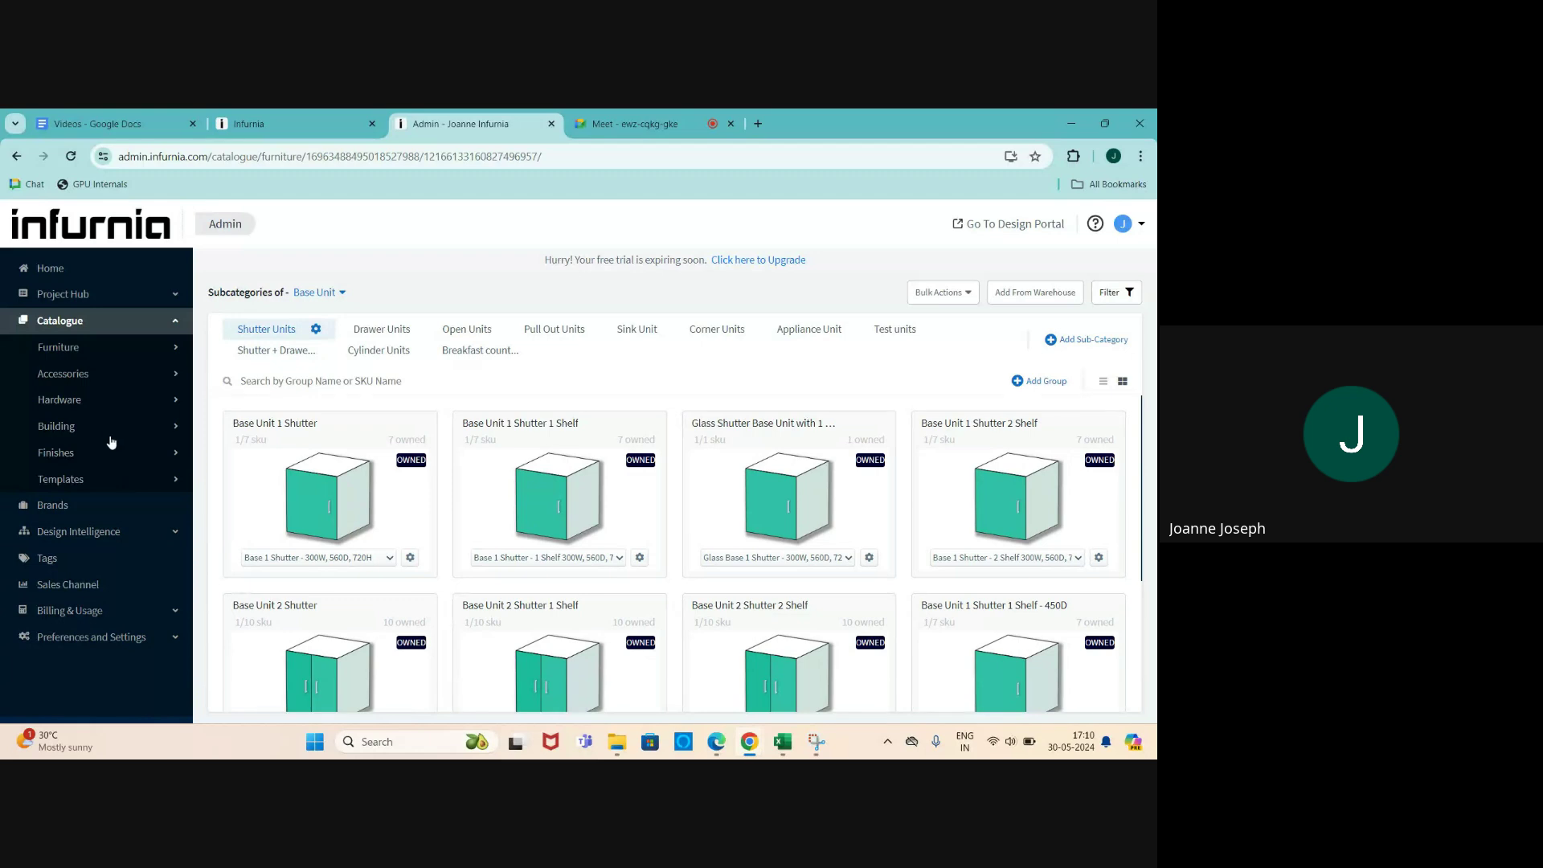
- Open the Sofa furniture category's Sofa subcategory and scroll through Adele, Aiden, Amanda and other seaters
left_click(88, 352)
scroll(273, 514, "down", 3)
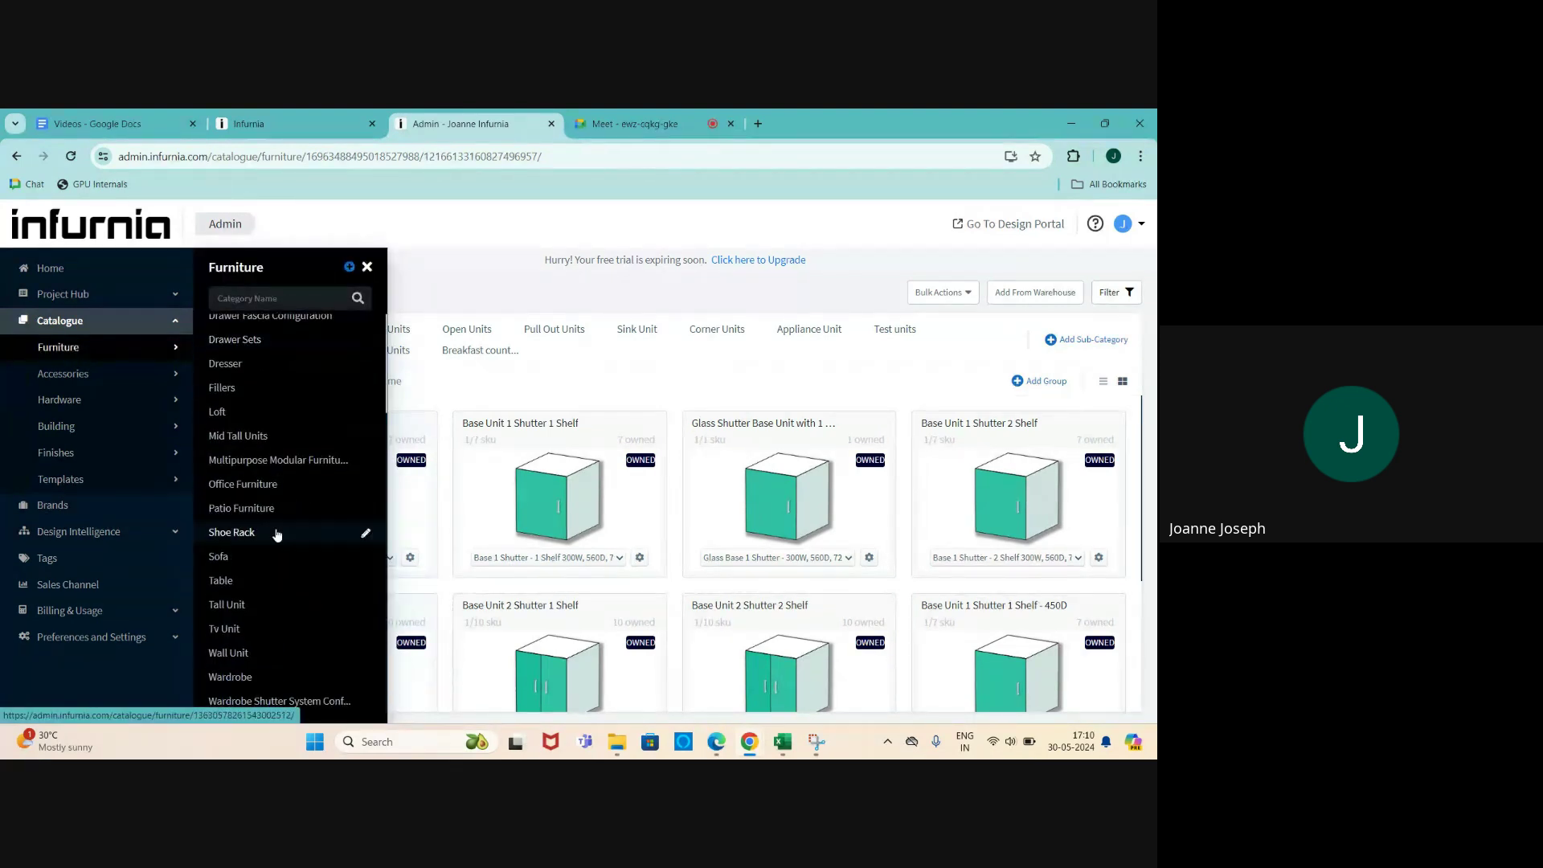
left_click(274, 566)
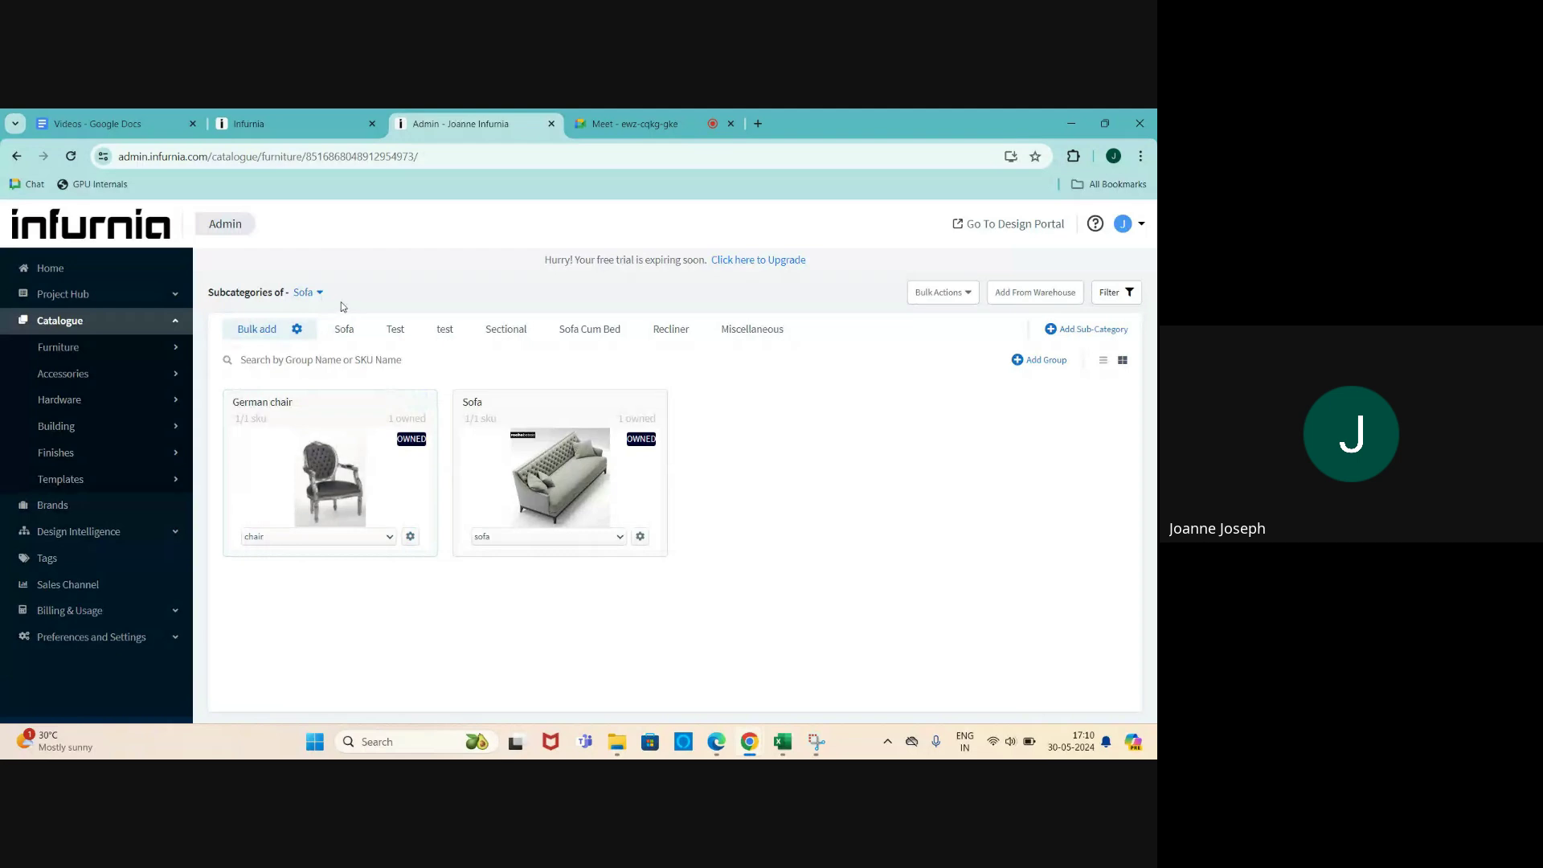
left_click(342, 328)
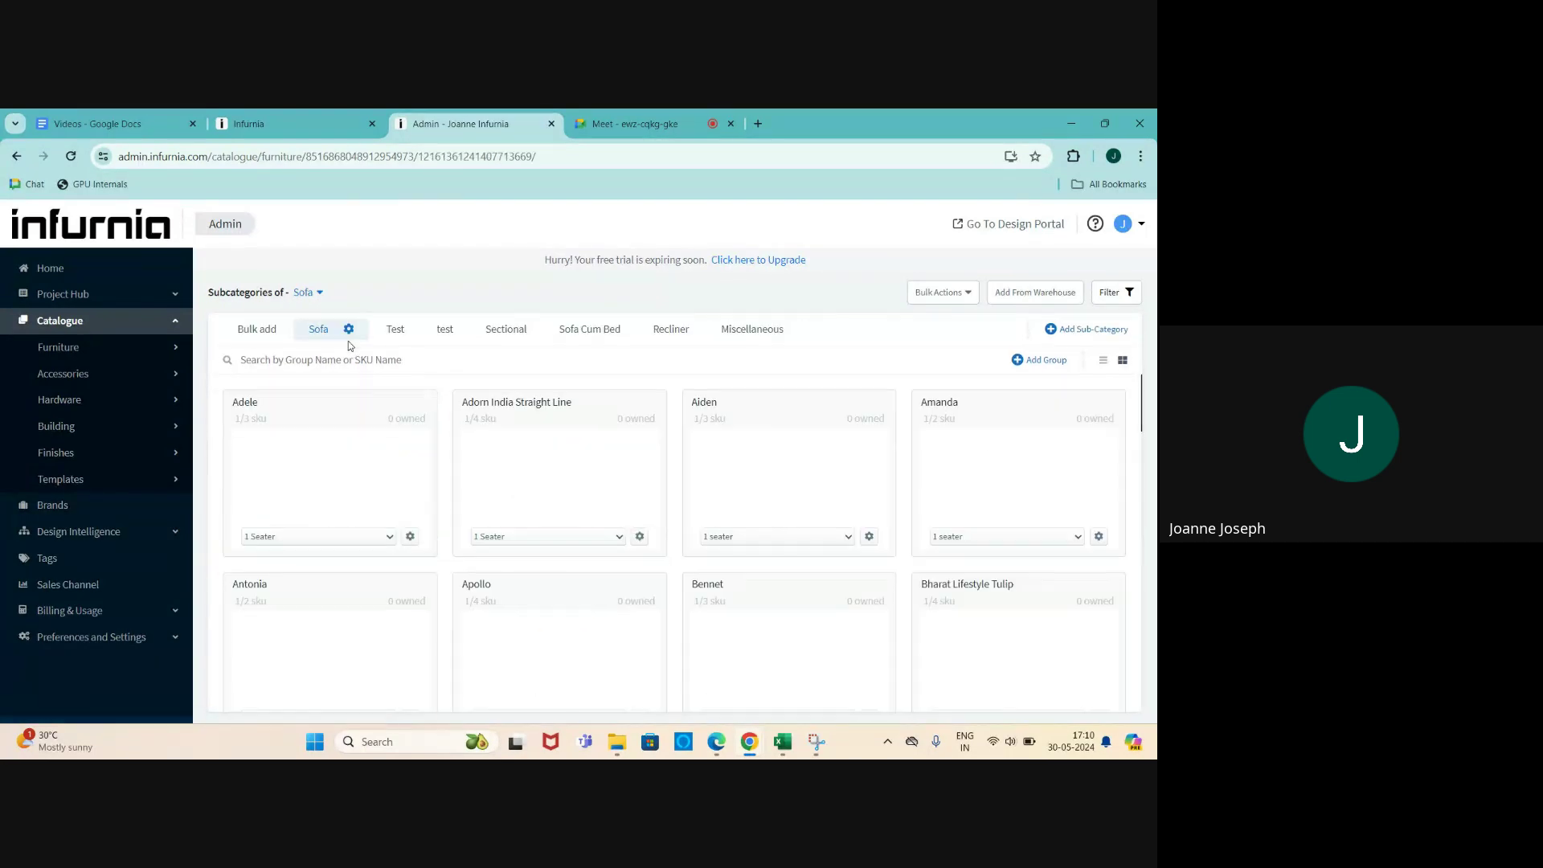
scroll(345, 386, "down", 2)
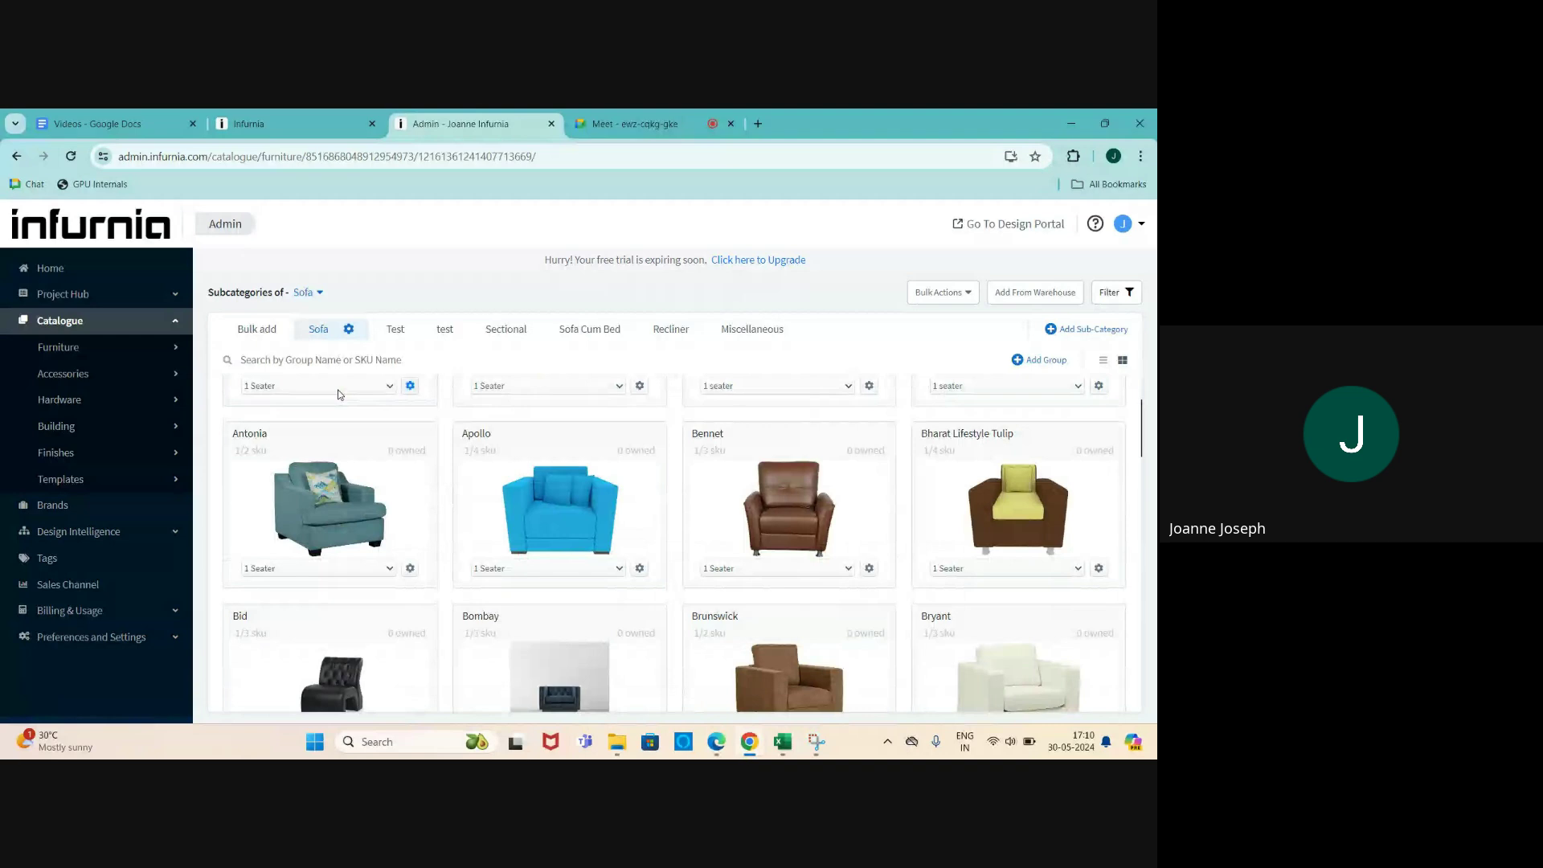
scroll(562, 482, "up", 2)
scroll(560, 515, "down", 15)
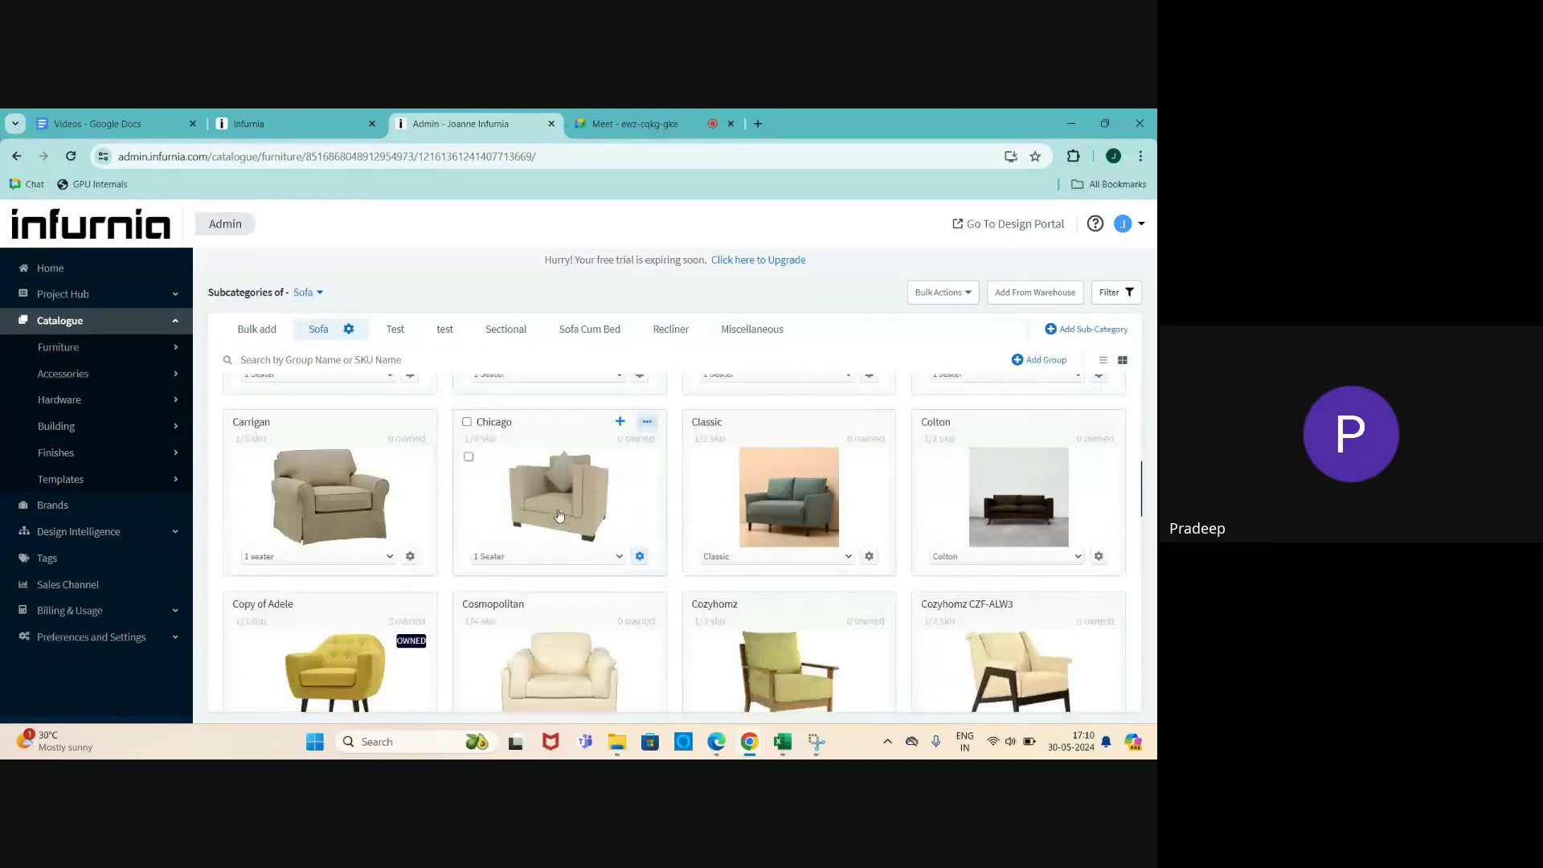
scroll(559, 515, "down", 6)
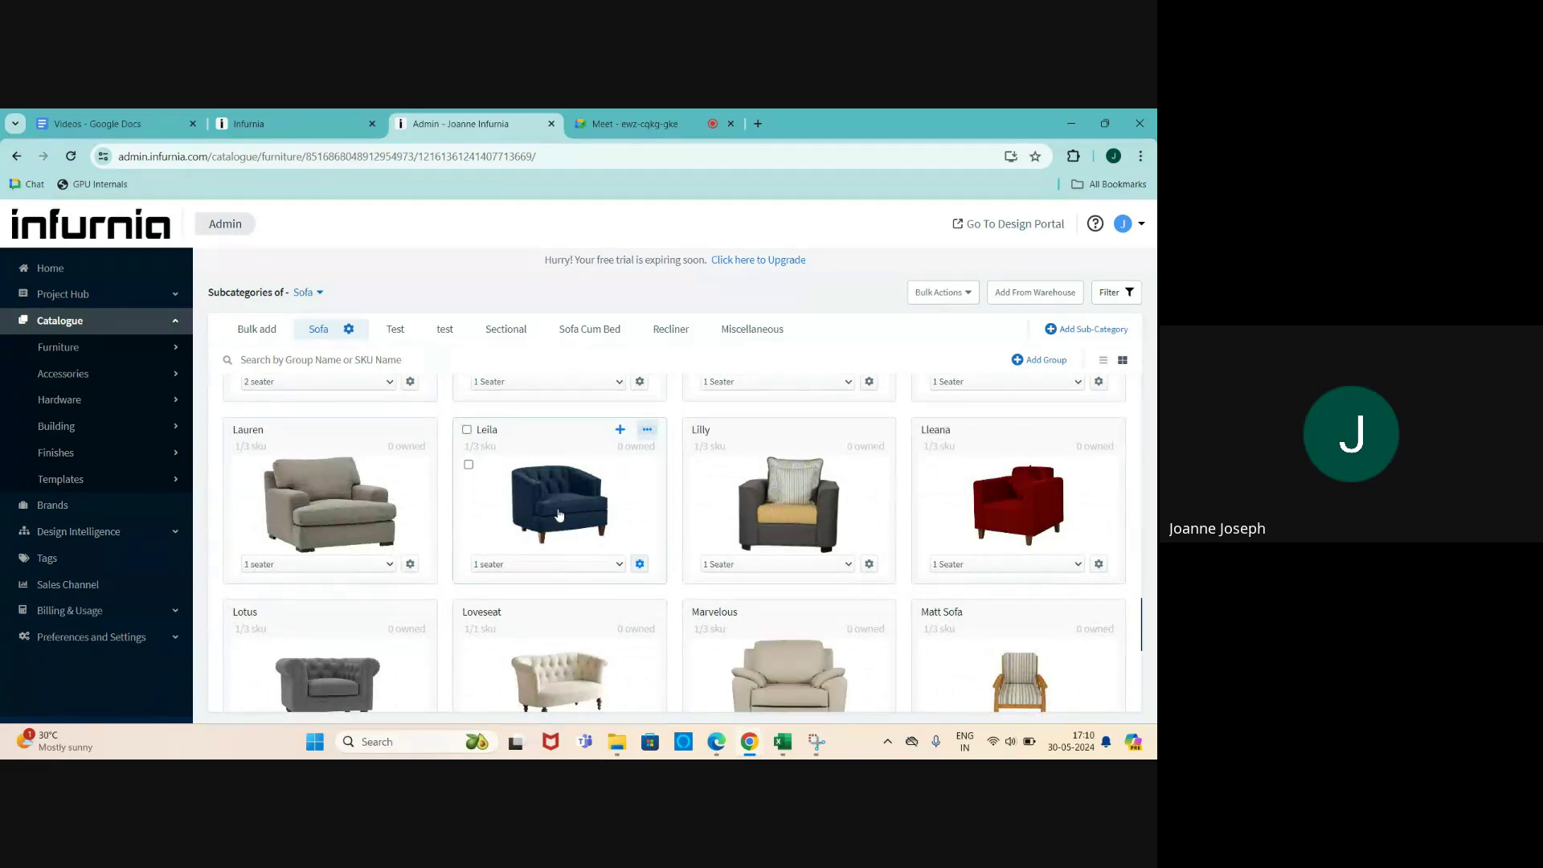
scroll(559, 515, "down", 1)
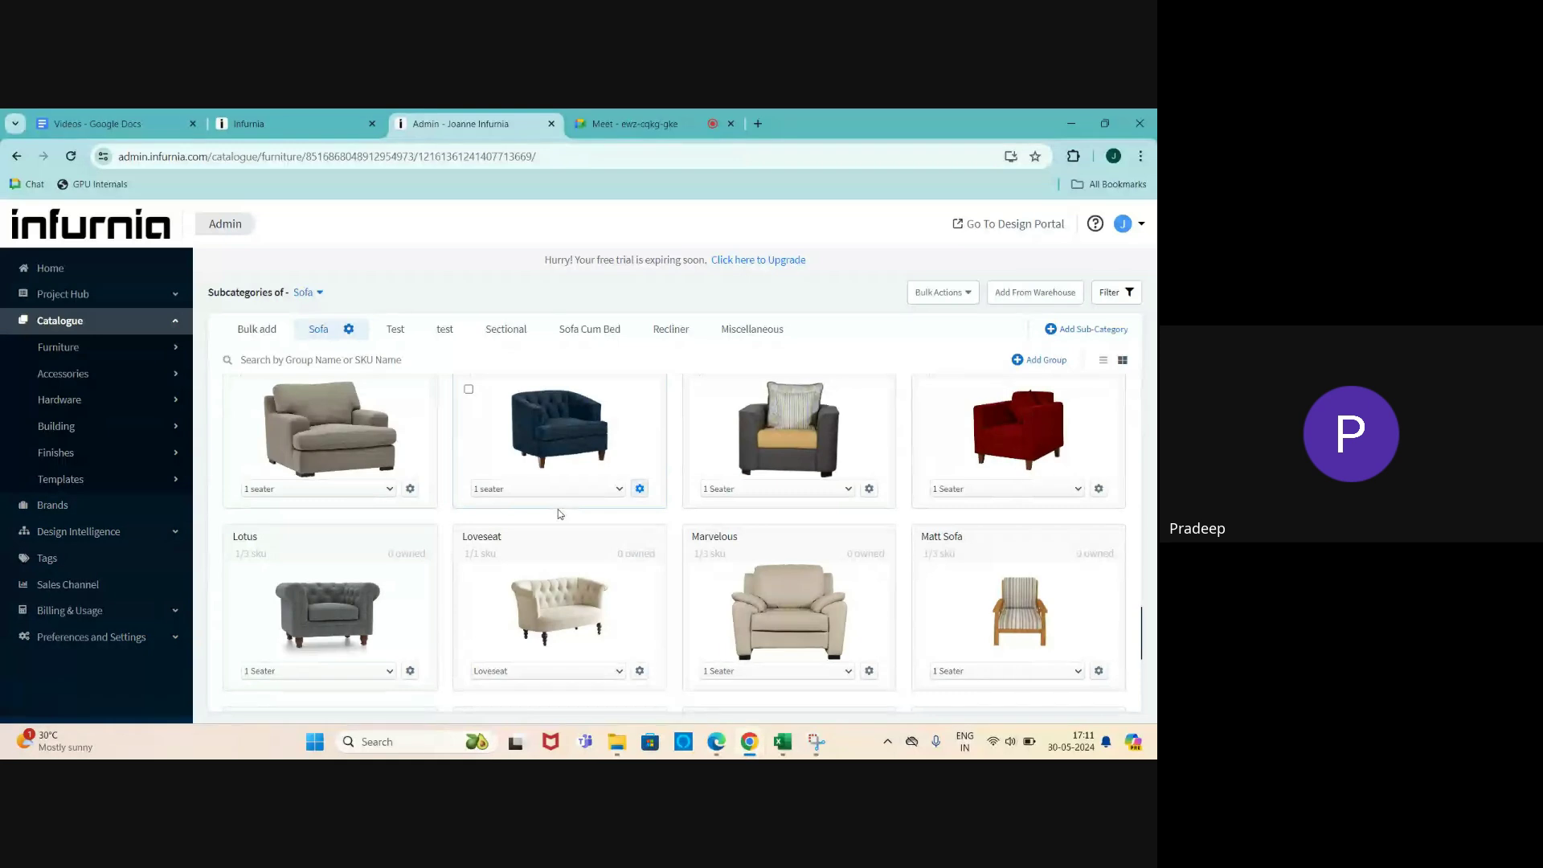
scroll(559, 514, "down", 3)
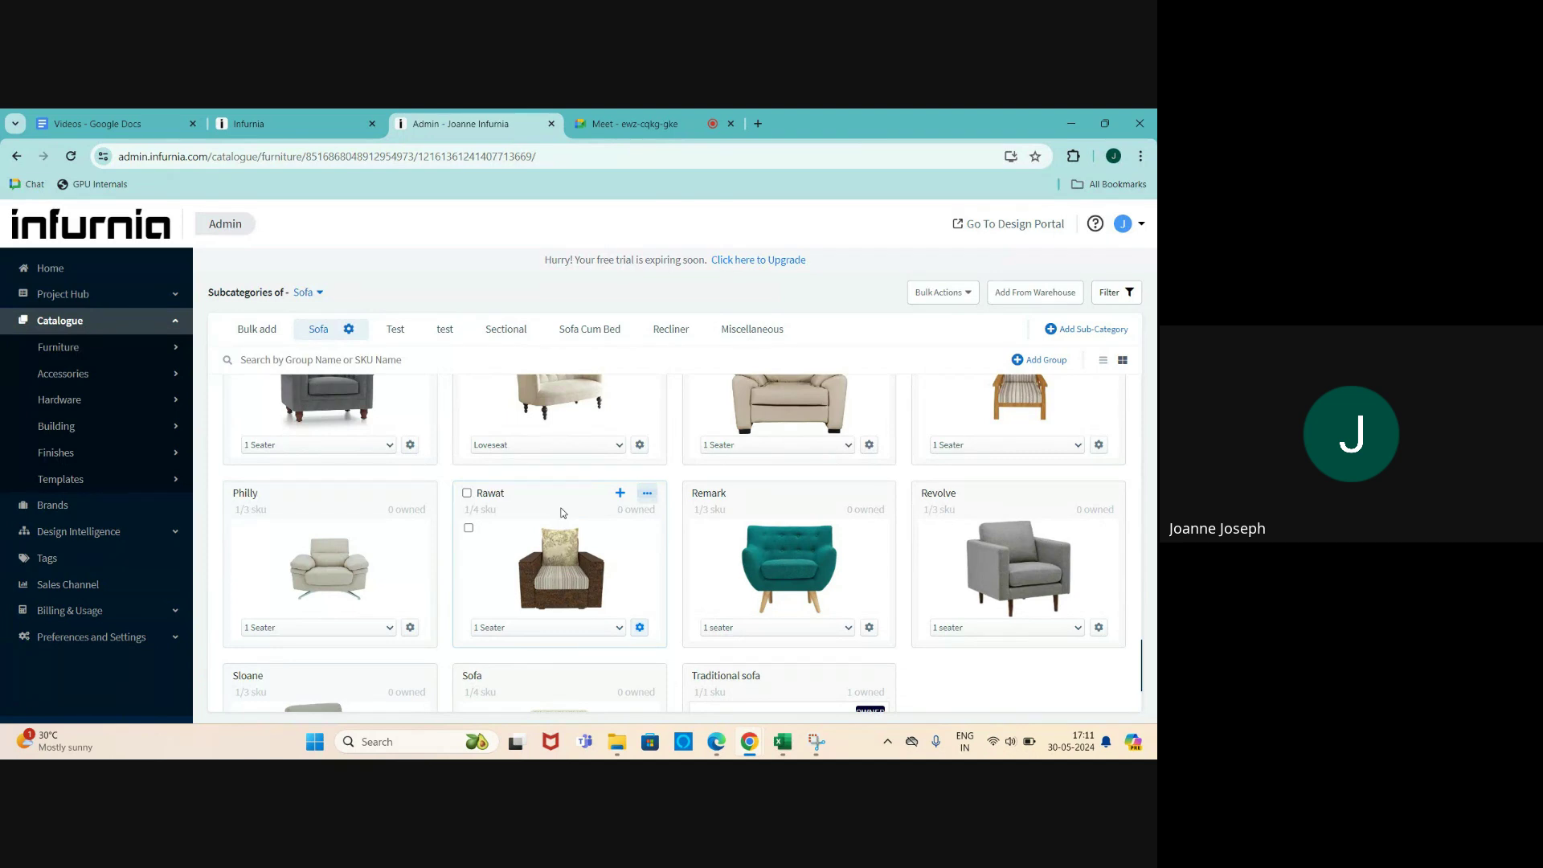
scroll(466, 439, "up", 12)
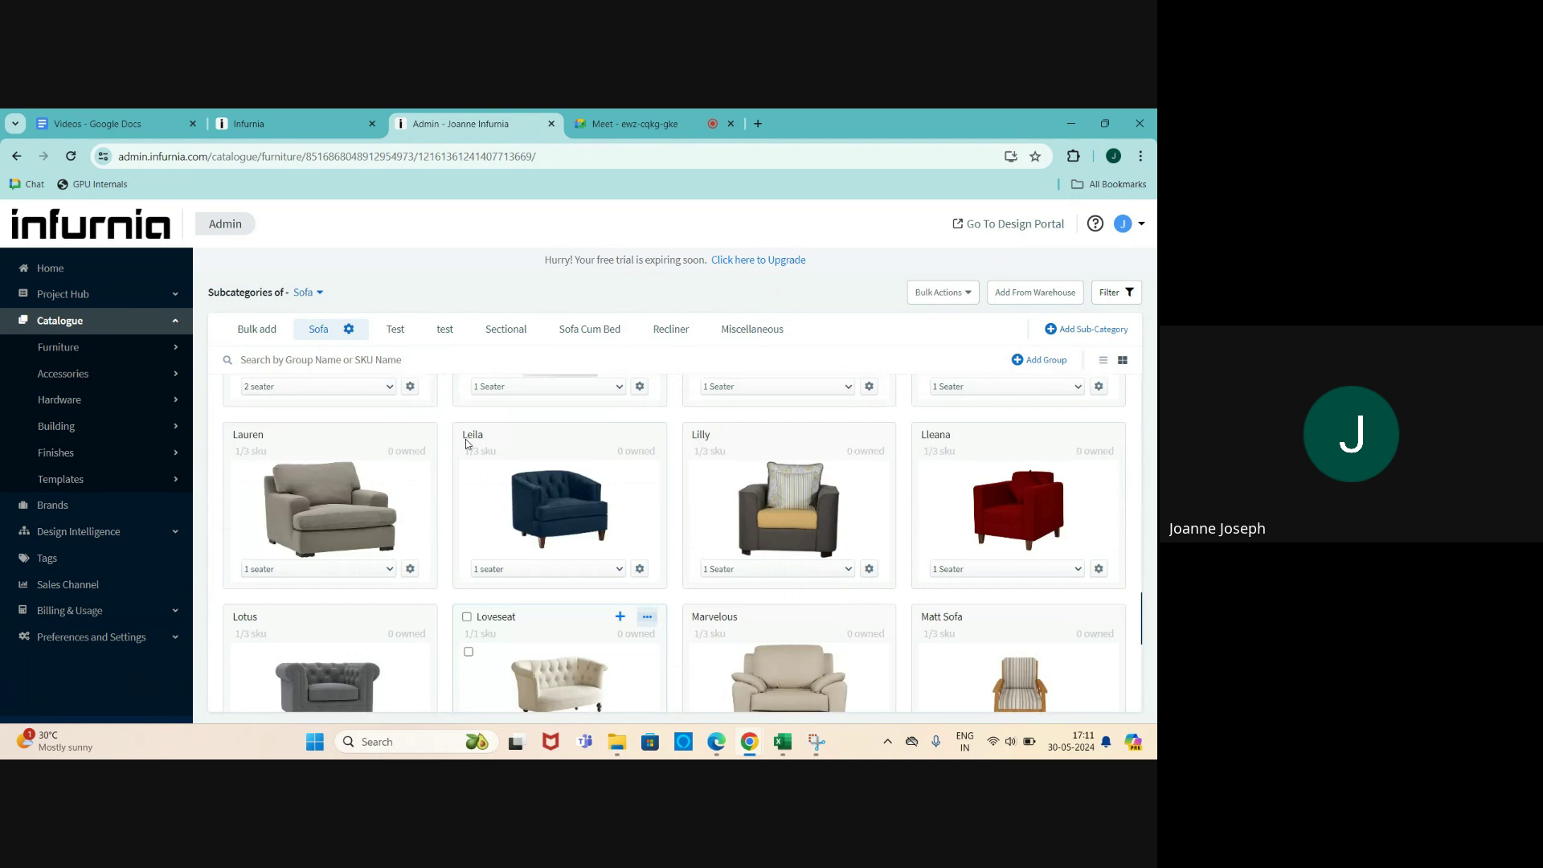
scroll(466, 439, "up", 8)
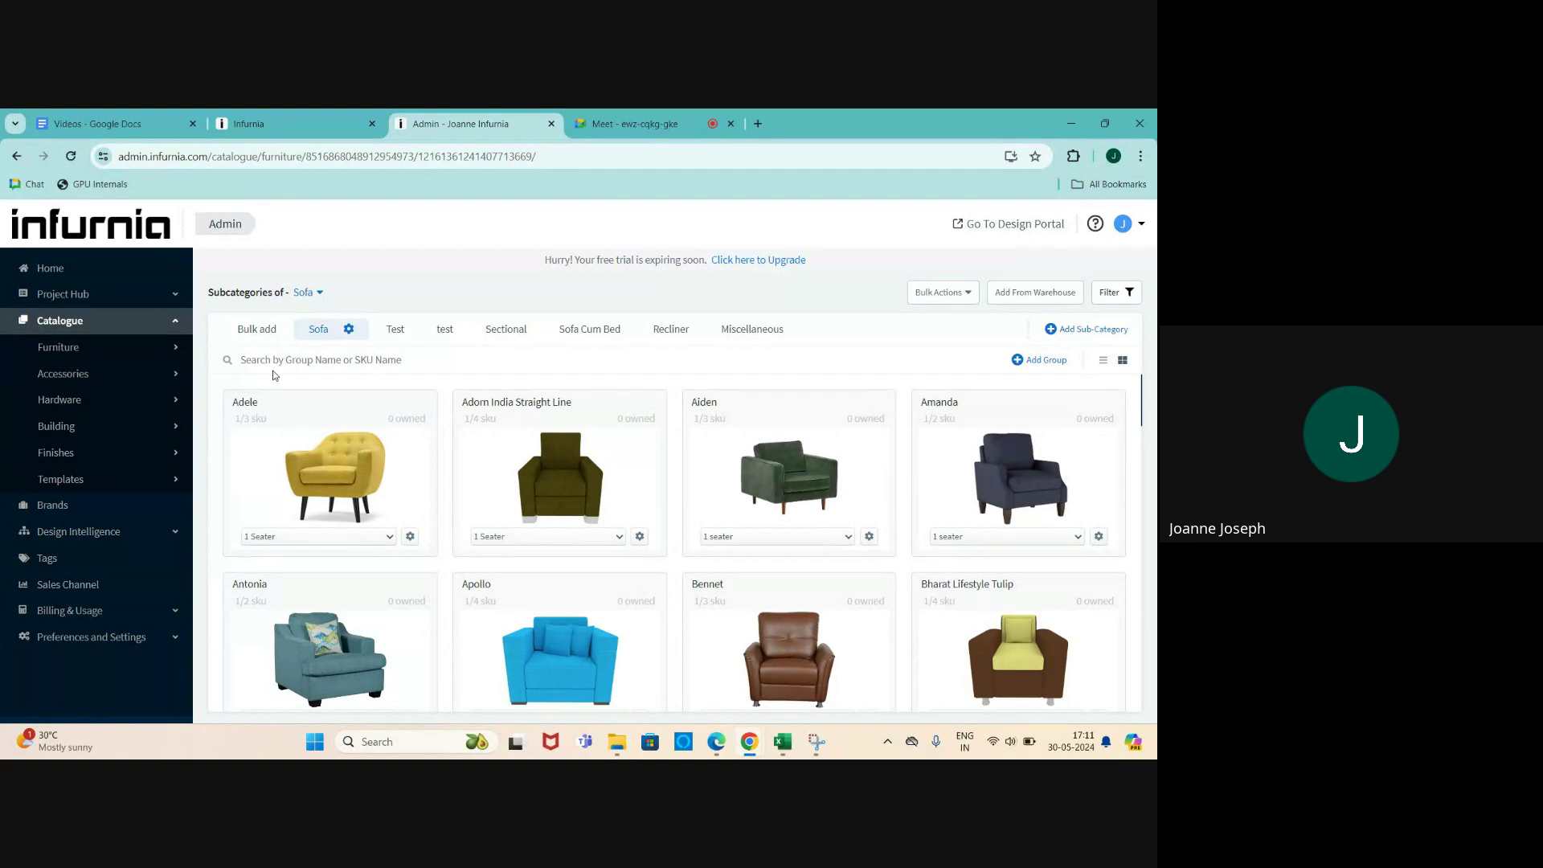
scroll(390, 453, "down", 1)
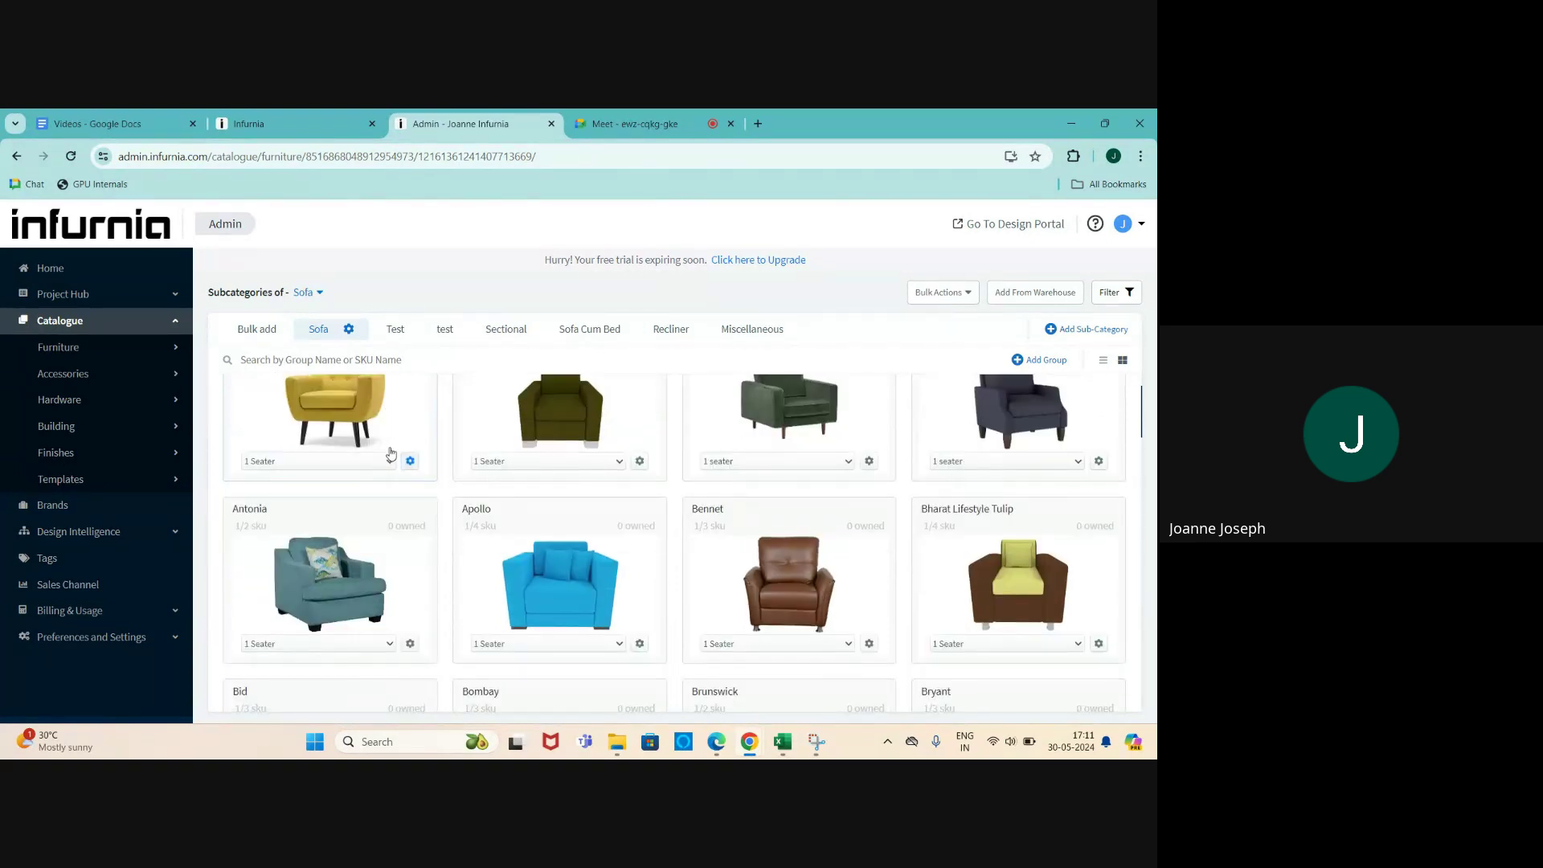
scroll(391, 452, "up", 1)
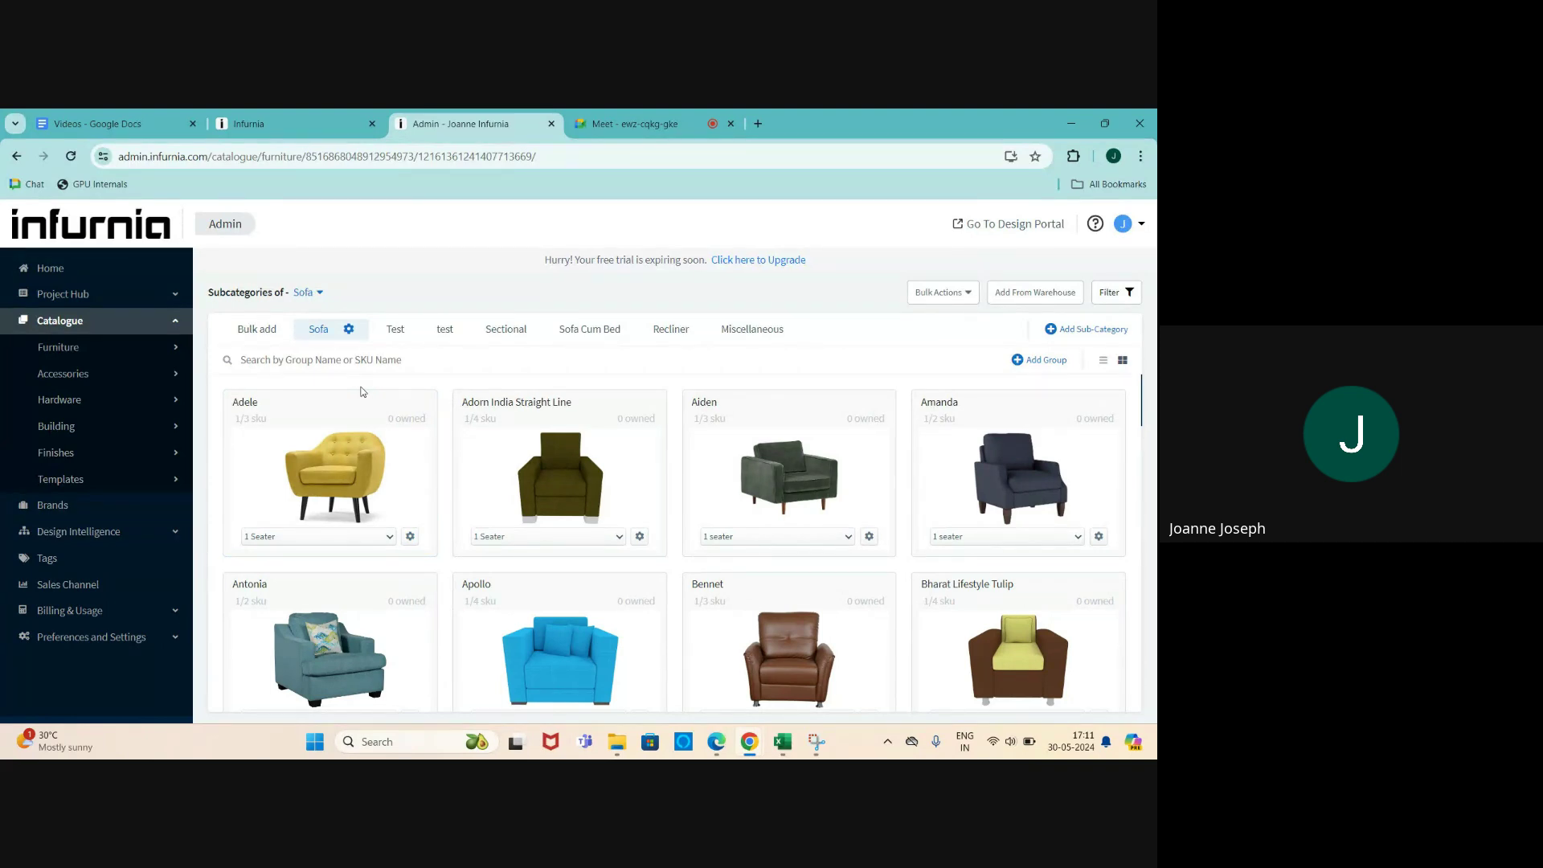
mouse_move(330, 403)
scroll(470, 486, "down", 12)
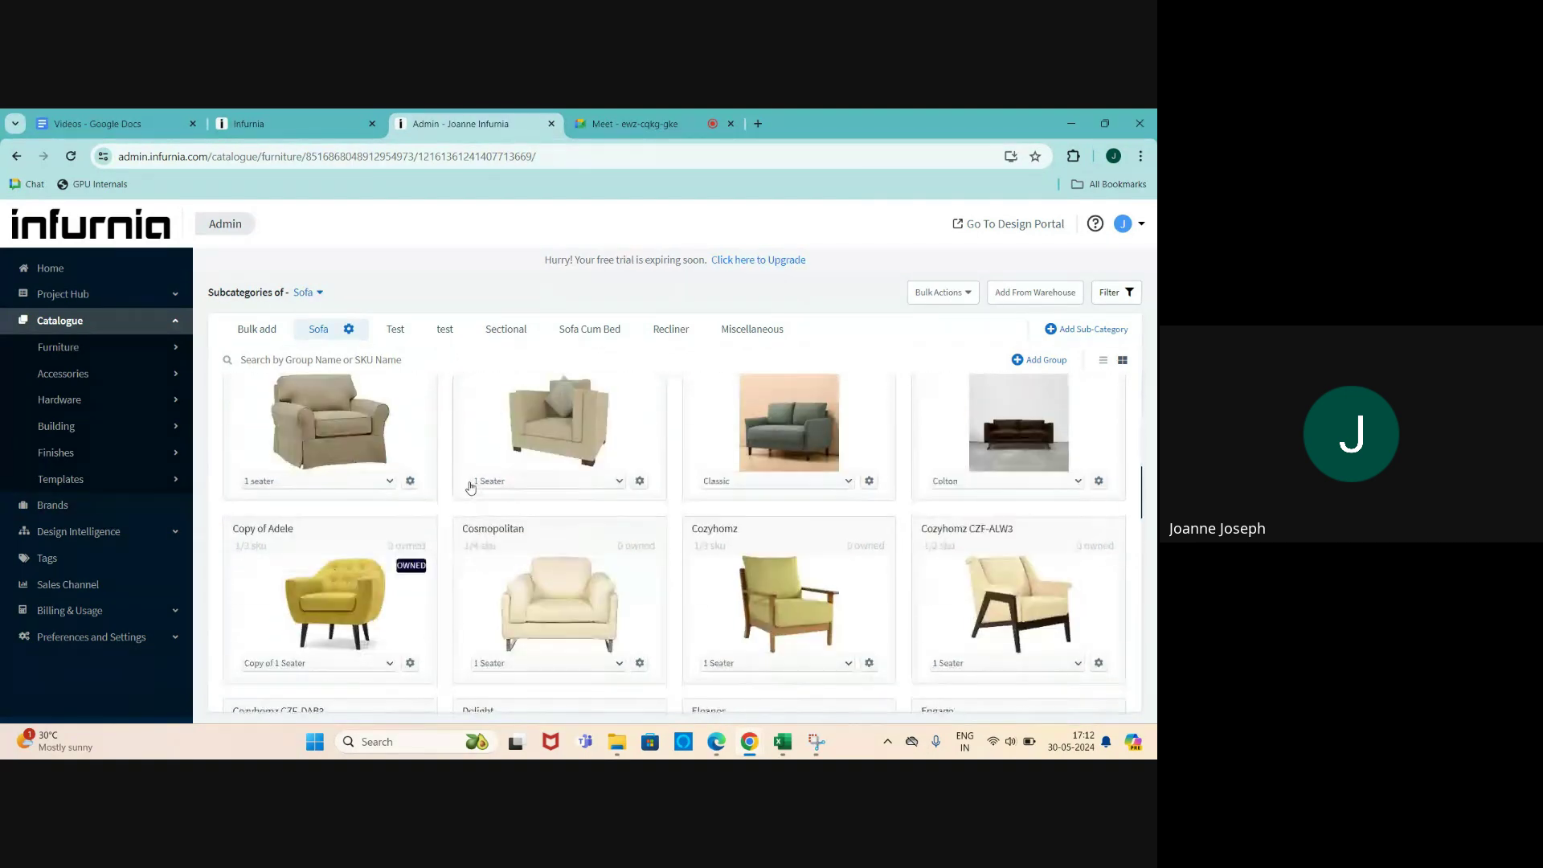
scroll(470, 487, "down", 2)
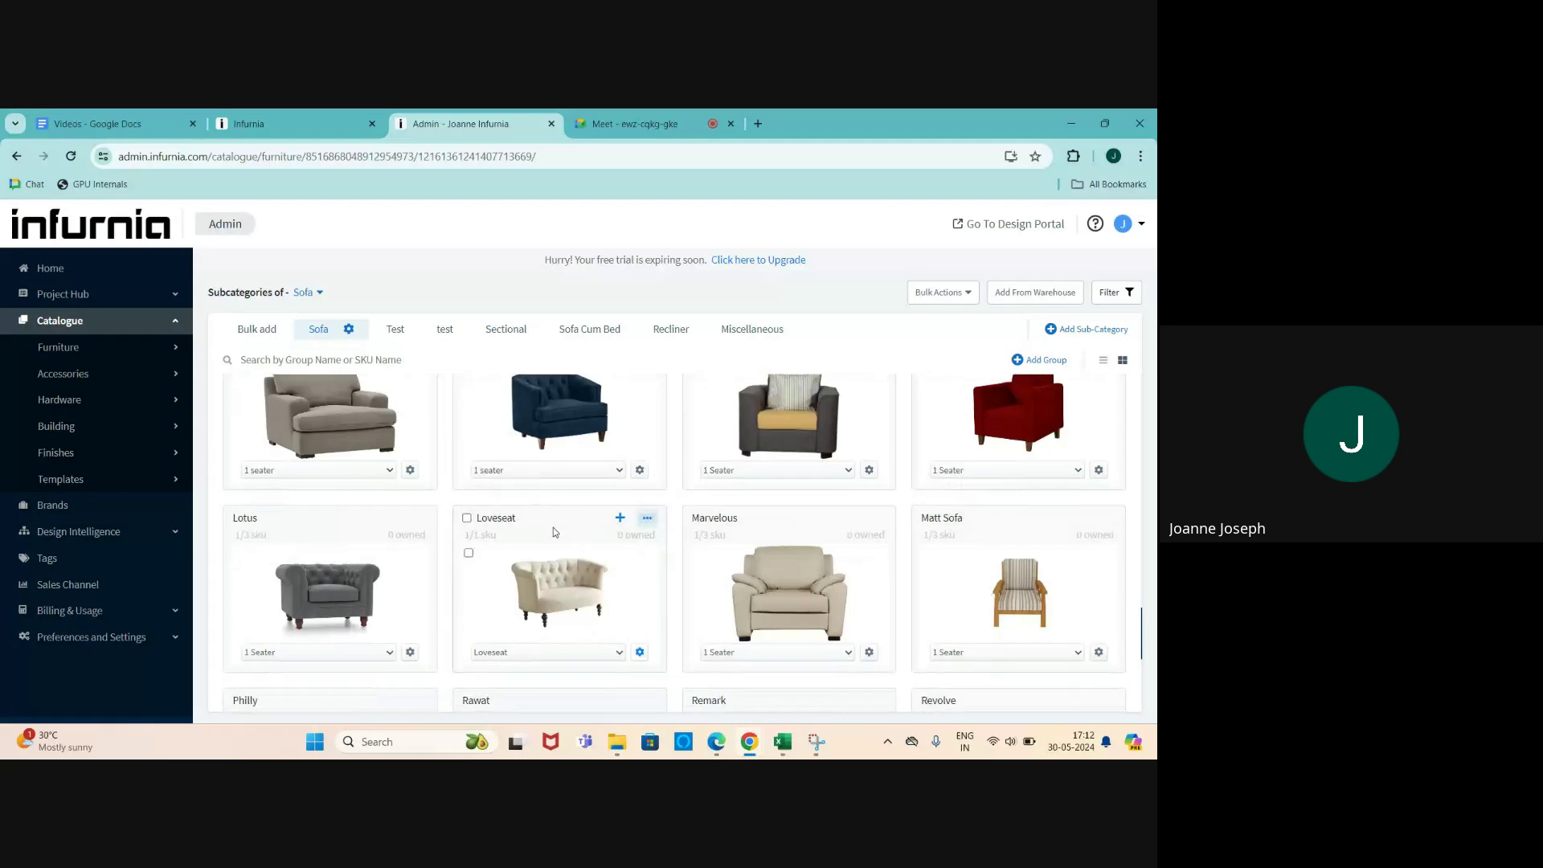
scroll(555, 533, "up", 14)
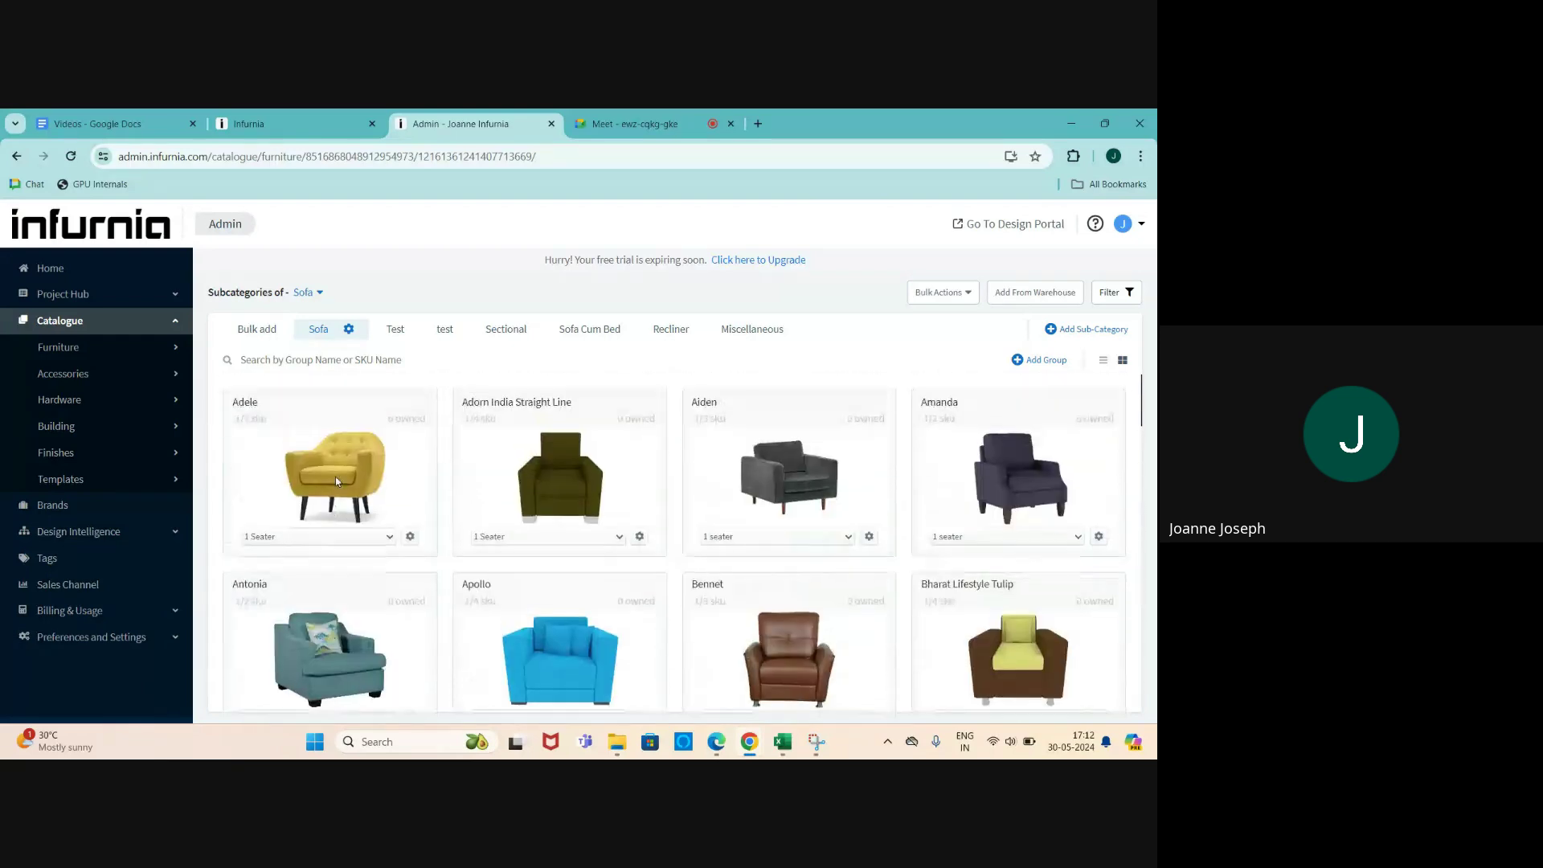
left_click(408, 535)
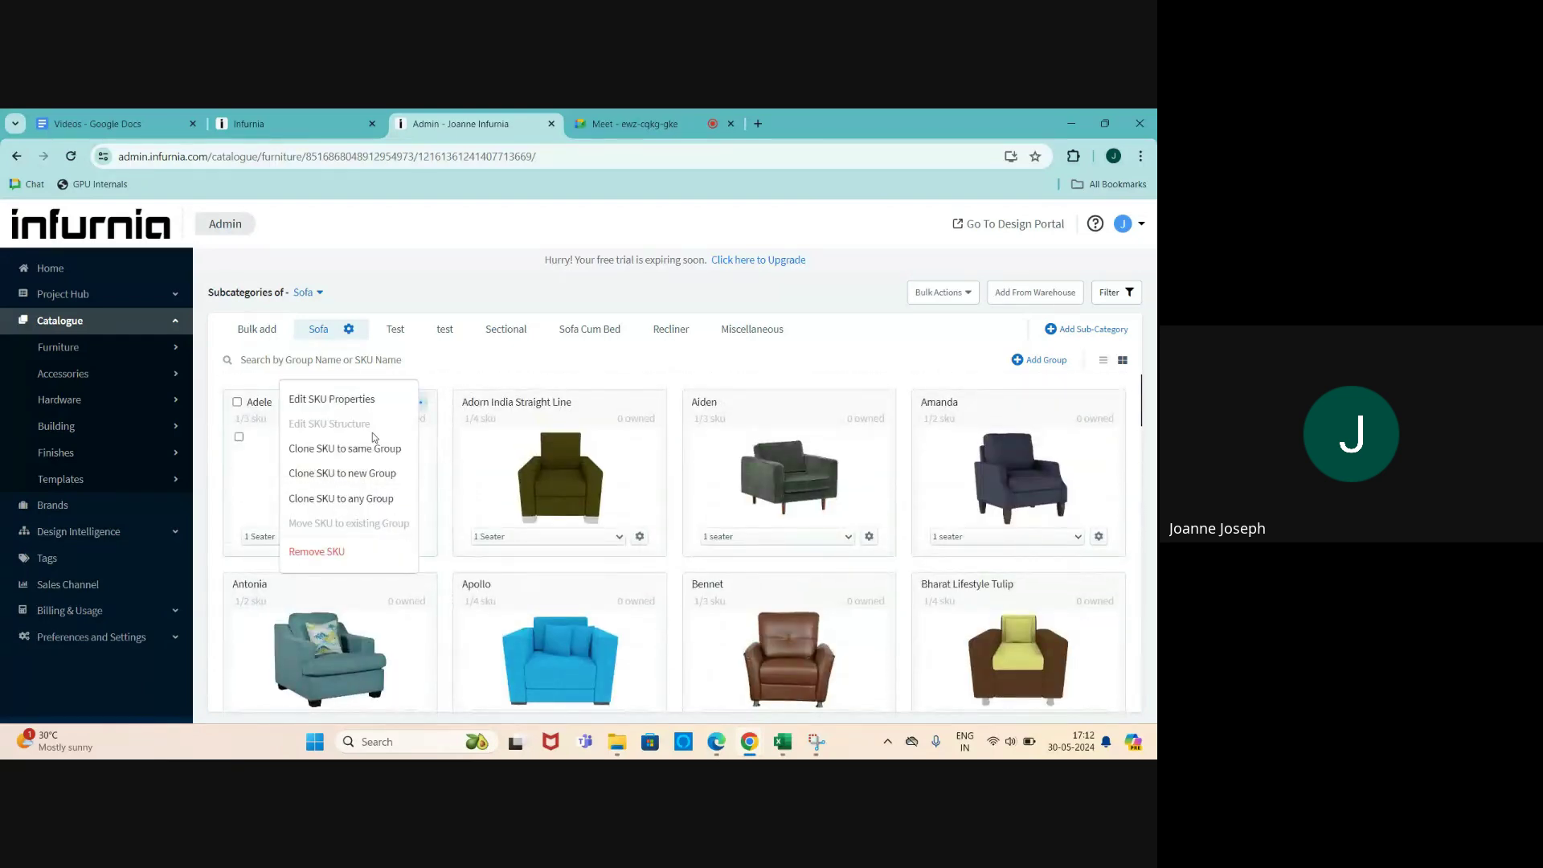
left_click(329, 400)
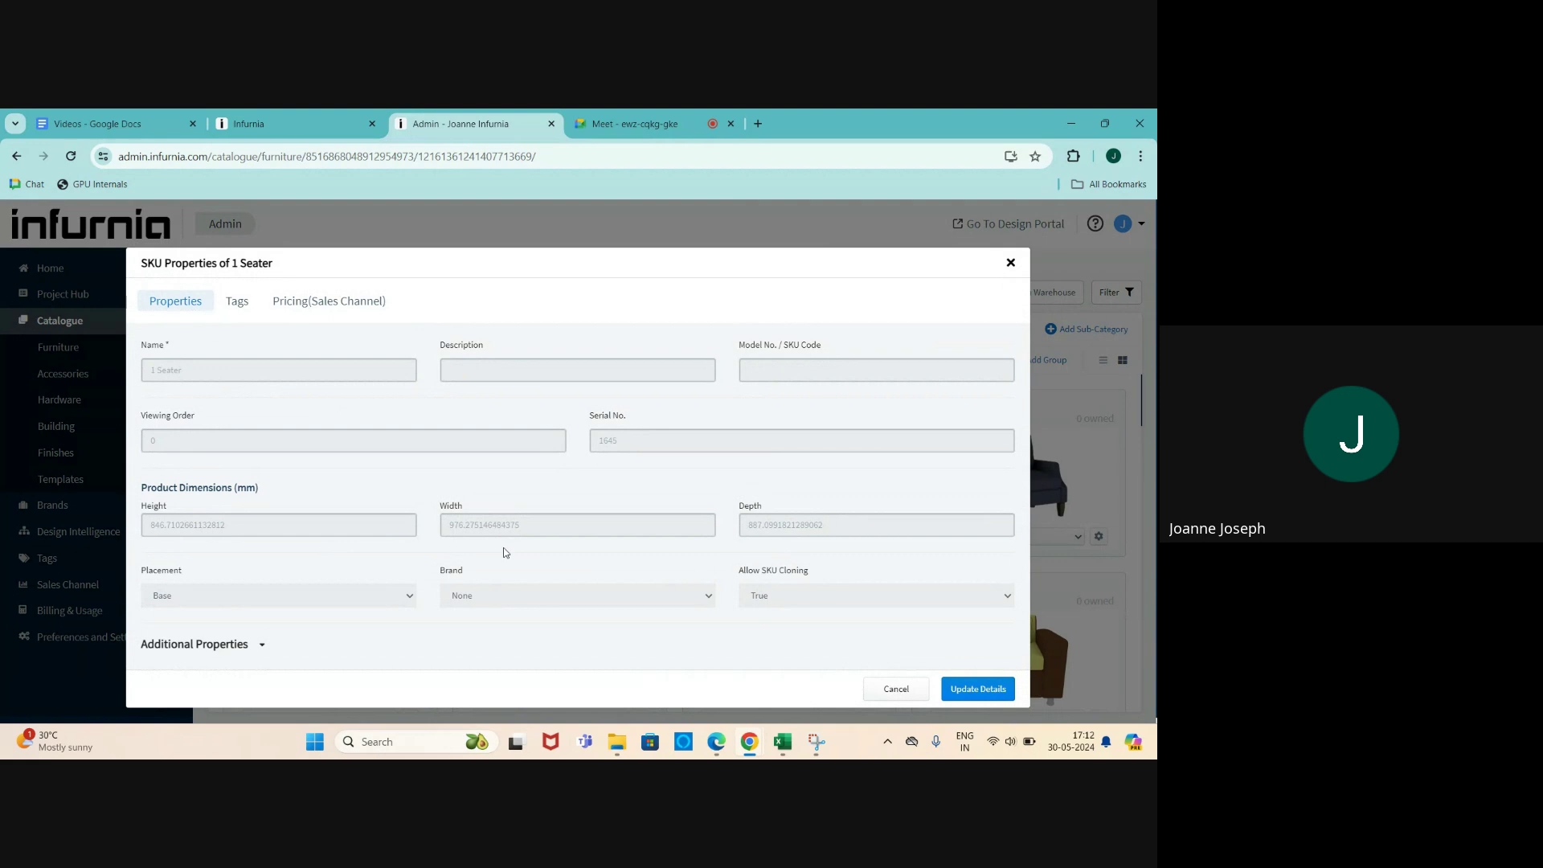
left_click(317, 313)
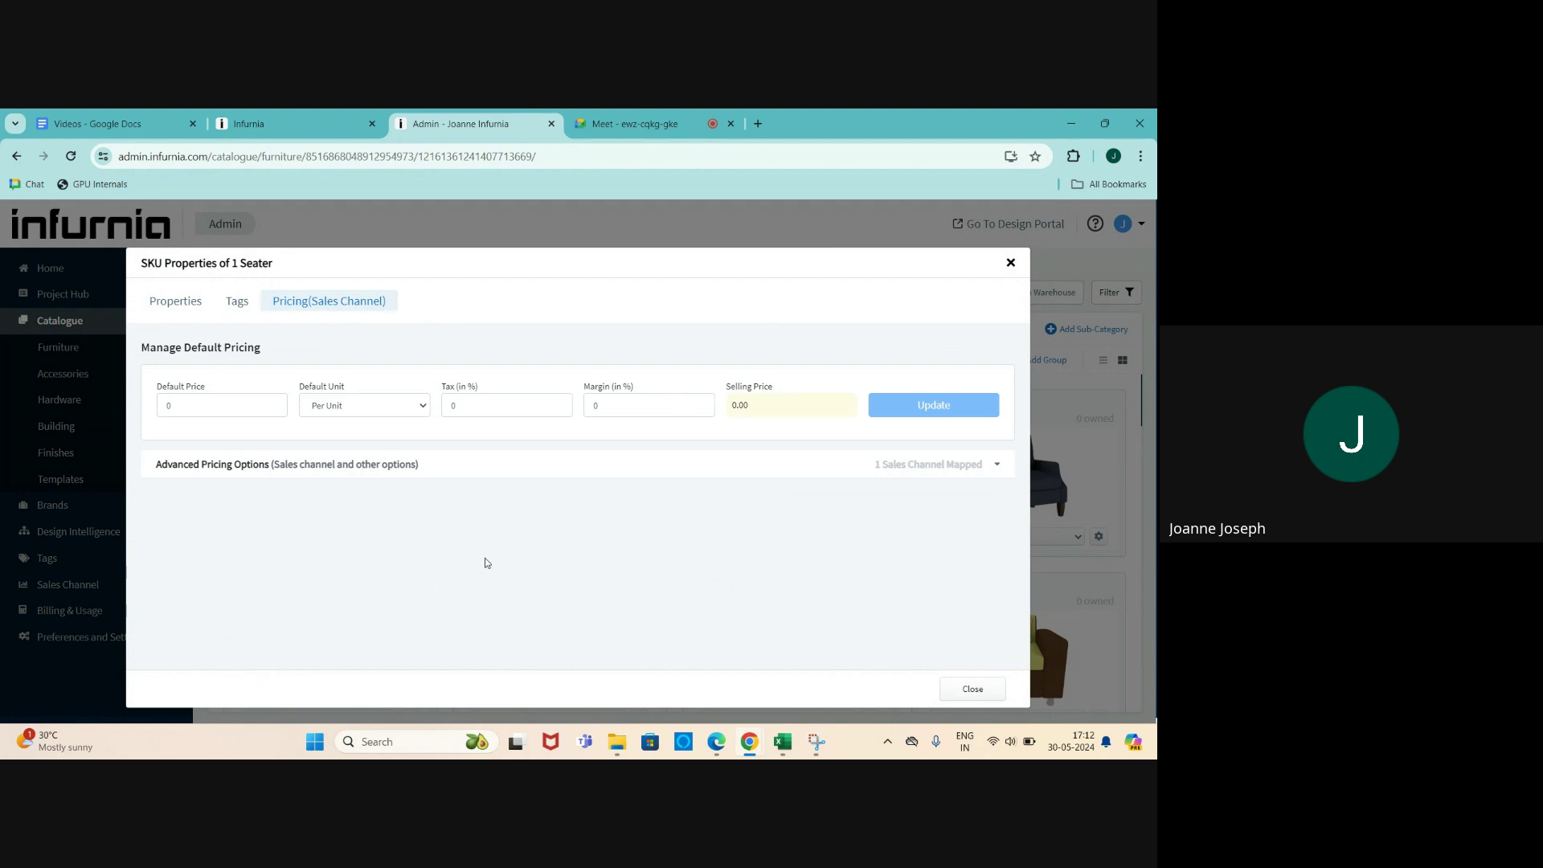
left_click(1012, 267)
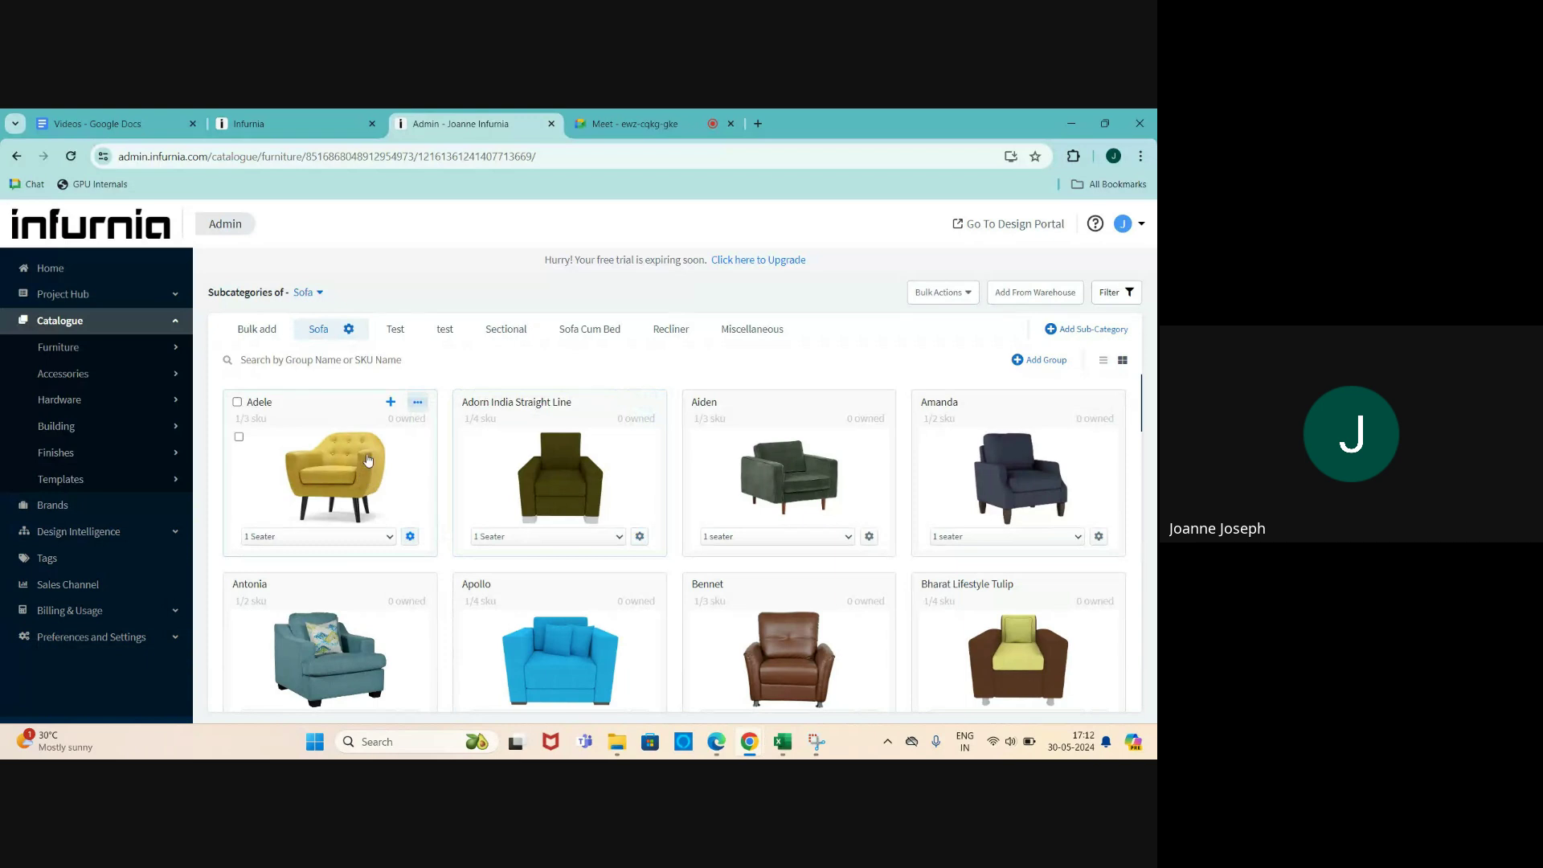
- Switch the Adele card from 1 Seater to its 2 Seater variant
left_click(410, 538)
left_click(416, 402)
left_click(358, 539)
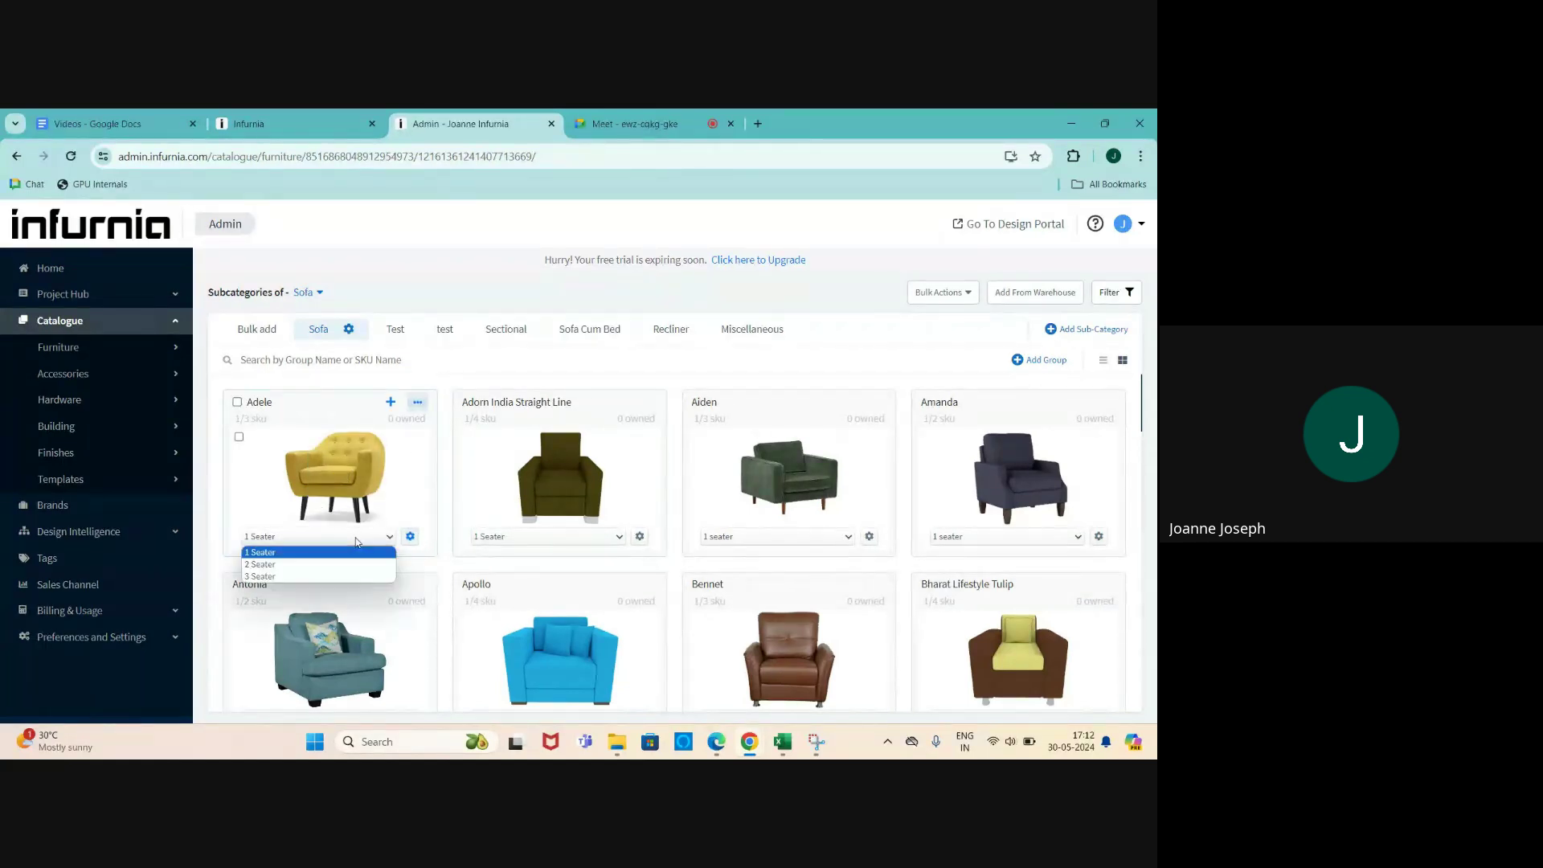
left_click(298, 553)
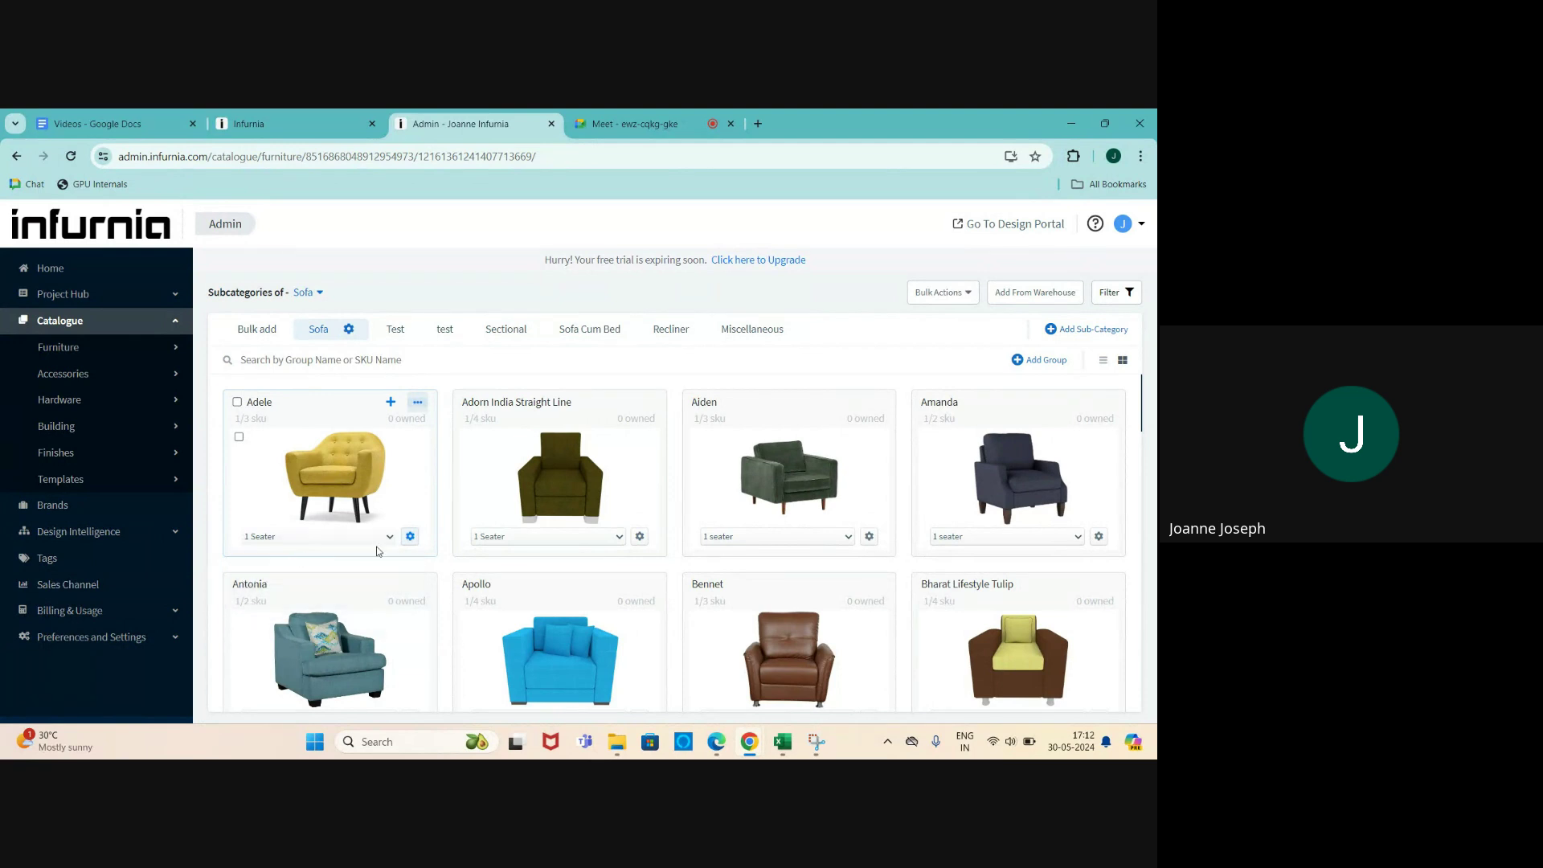
left_click(324, 537)
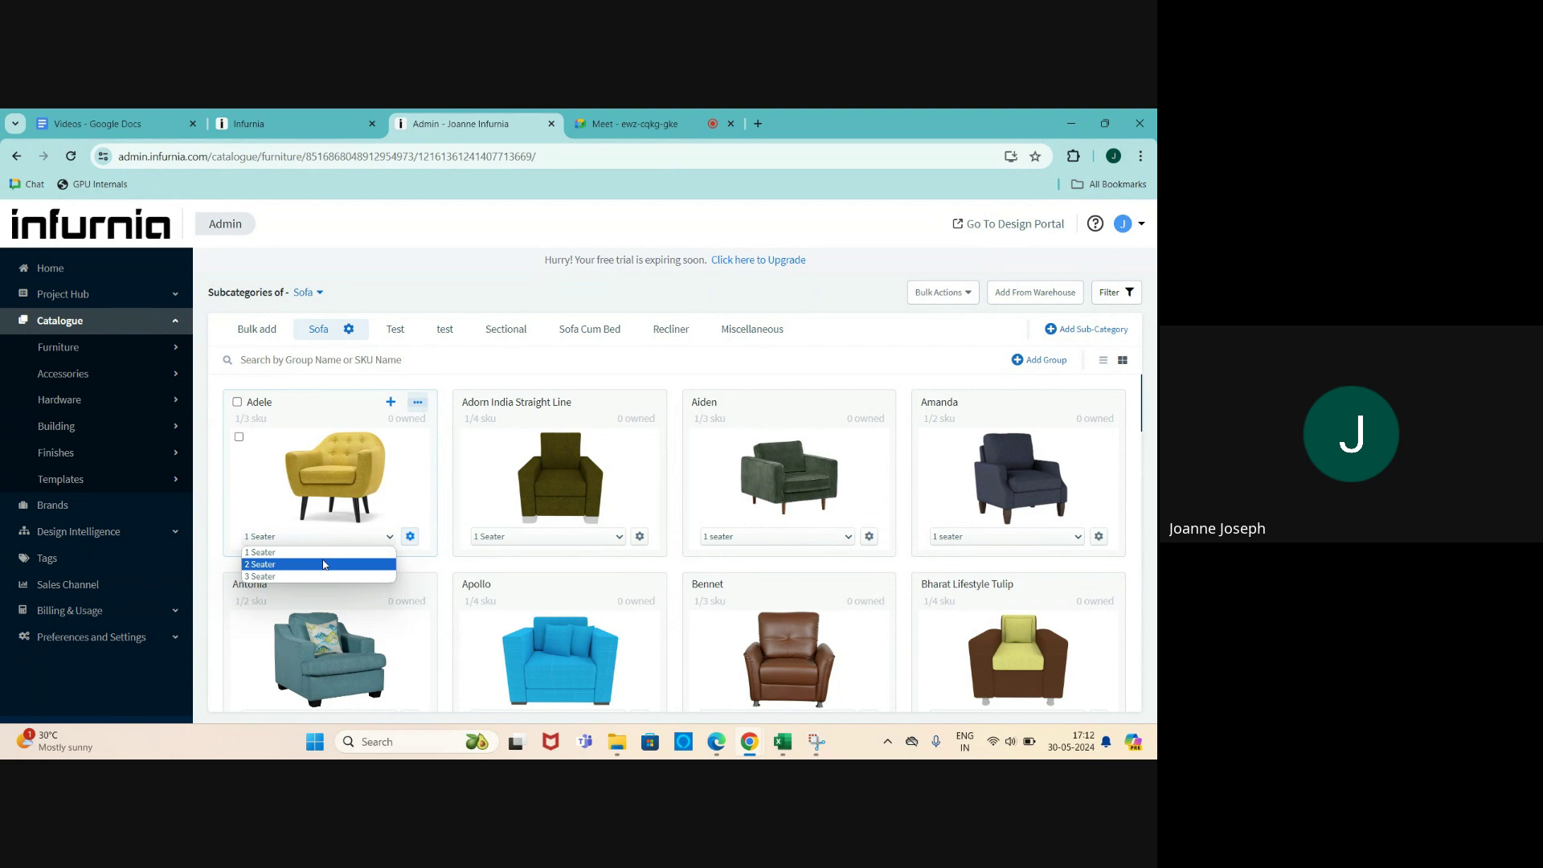
left_click(324, 565)
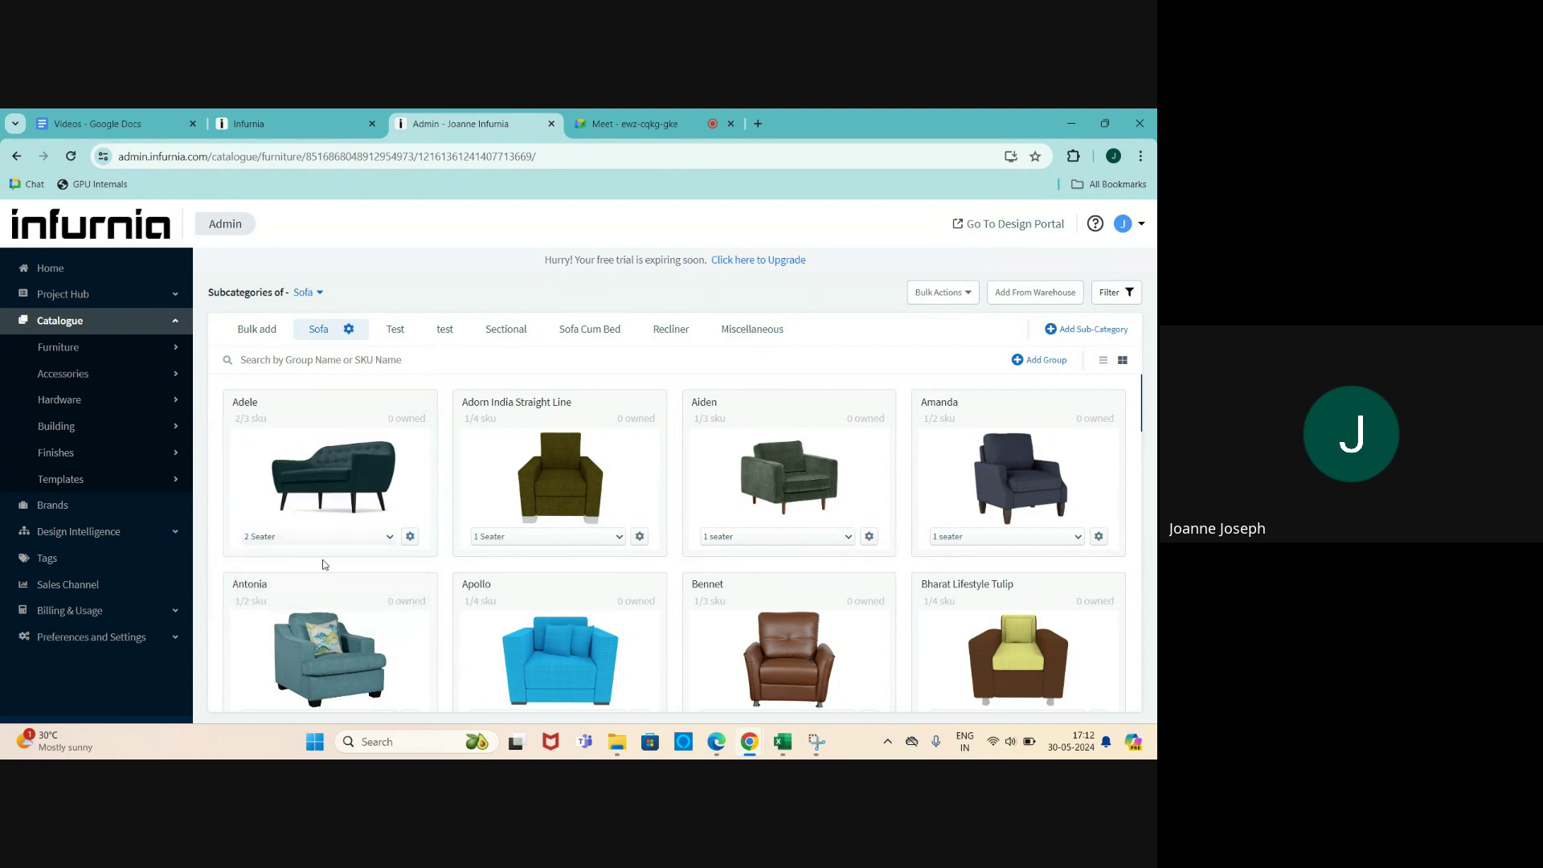
left_click(409, 537)
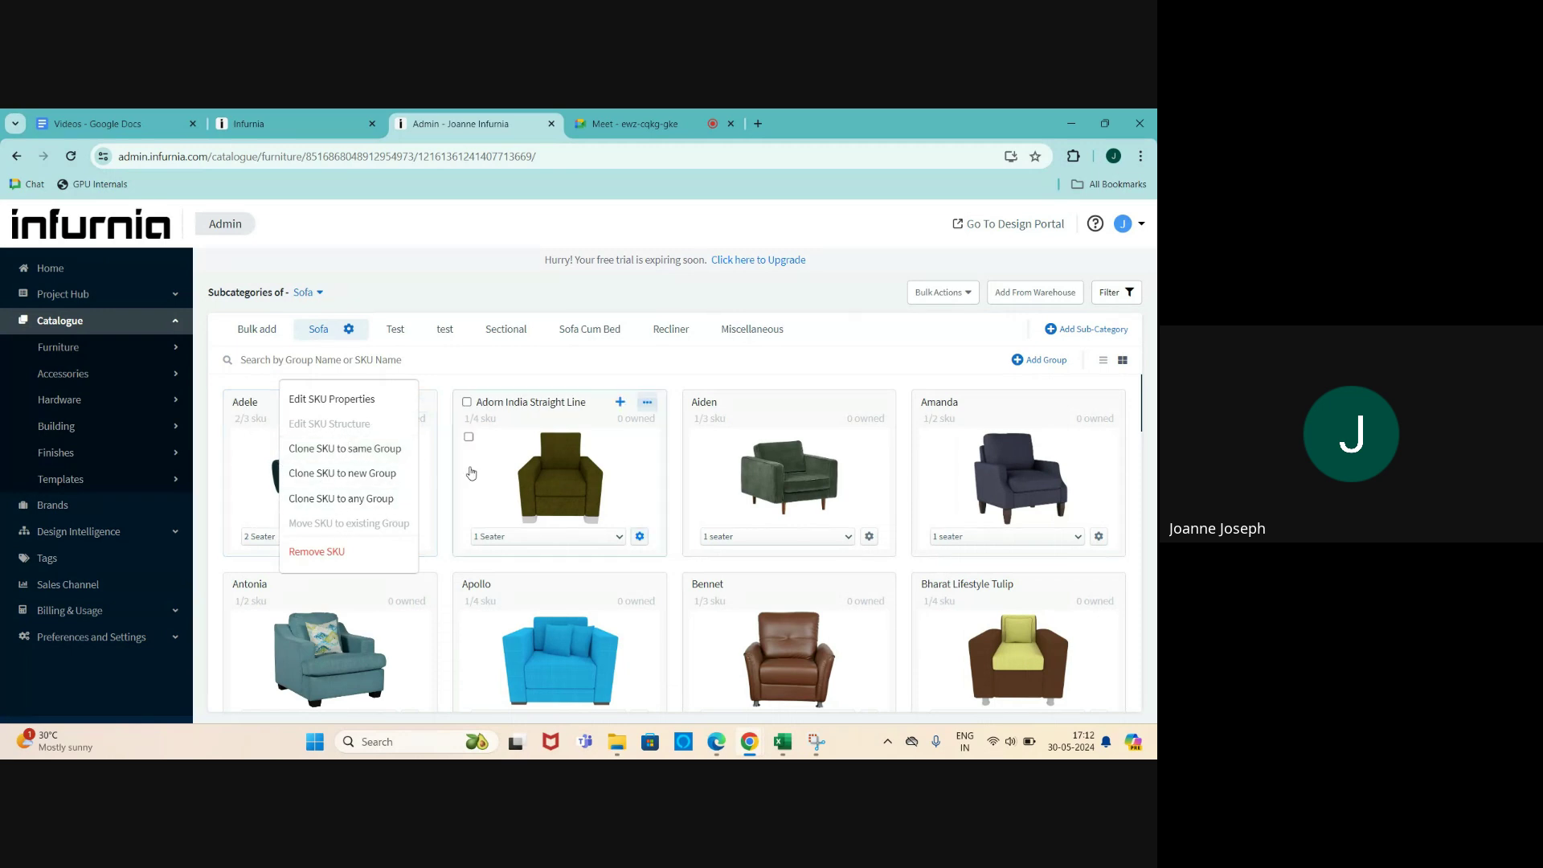
- Clone the 2 Seater into a new Sofa group with default names, then close its price settings
left_click(357, 476)
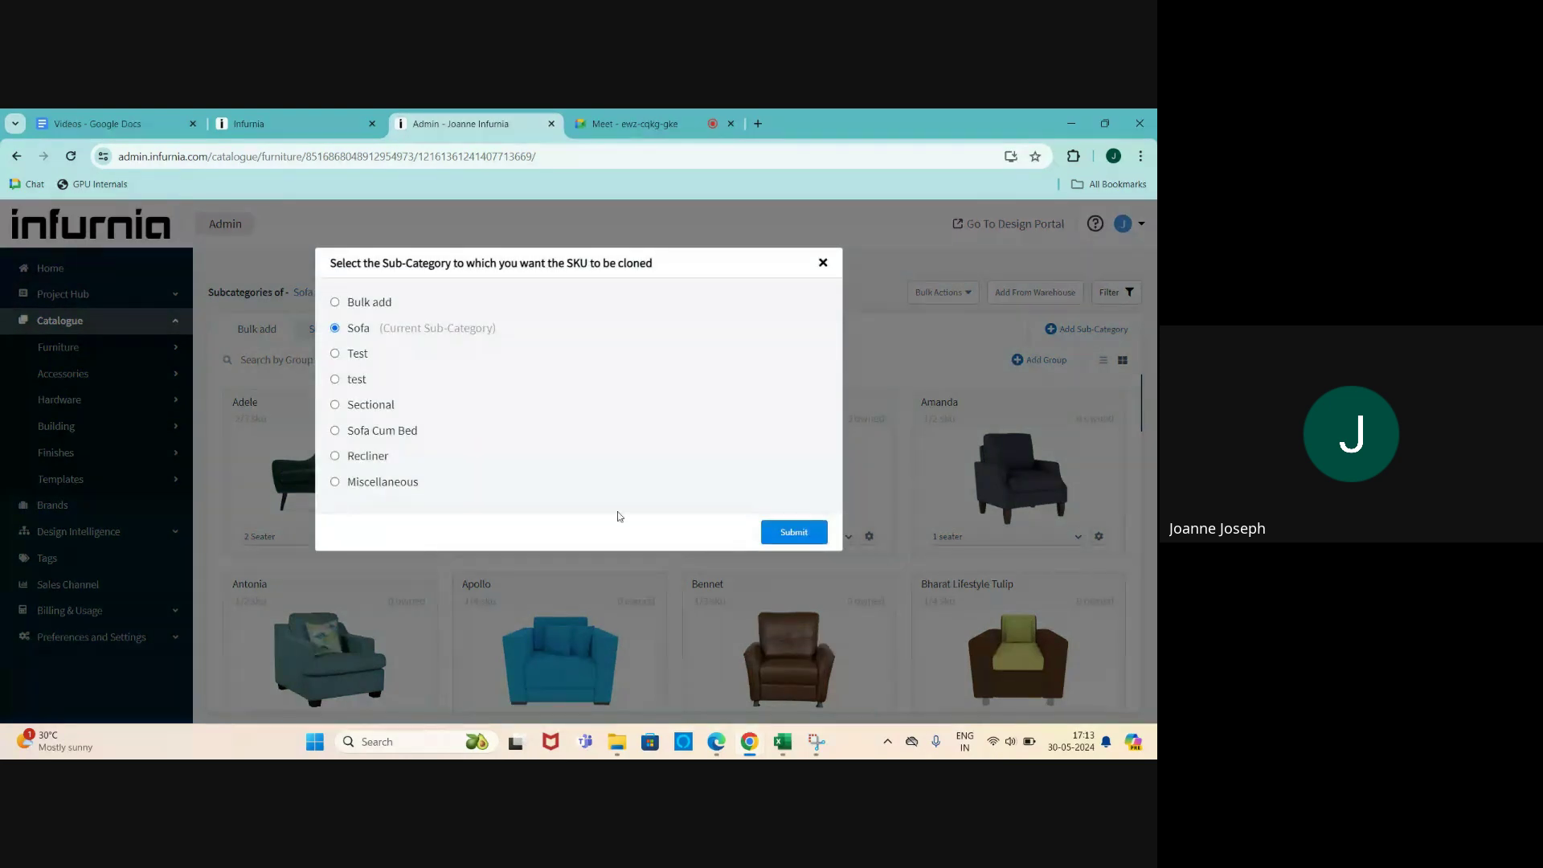
left_click(773, 533)
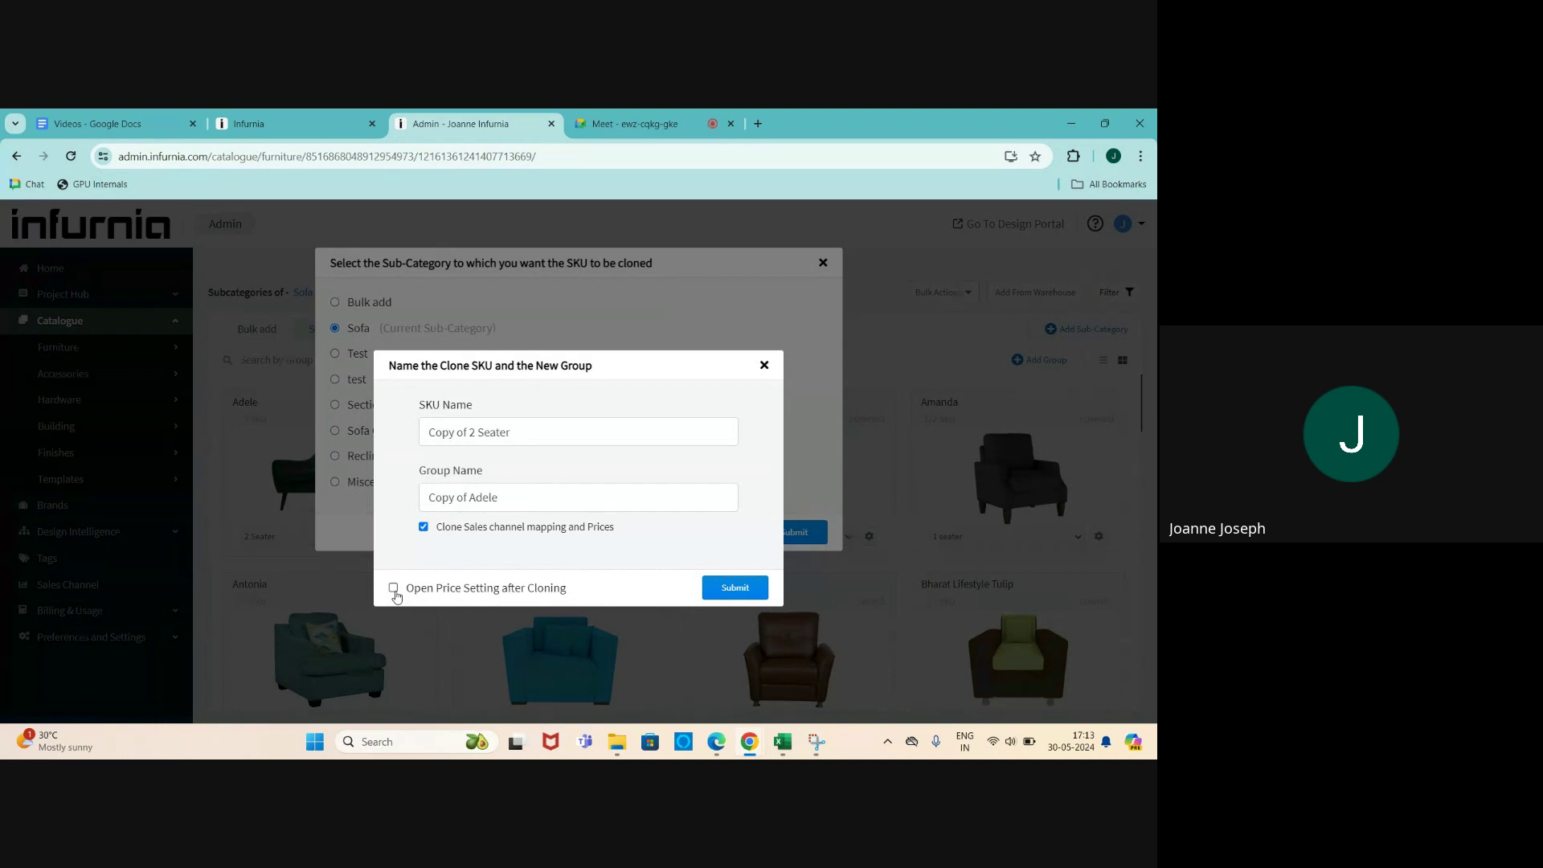
left_click(483, 593)
left_click(734, 589)
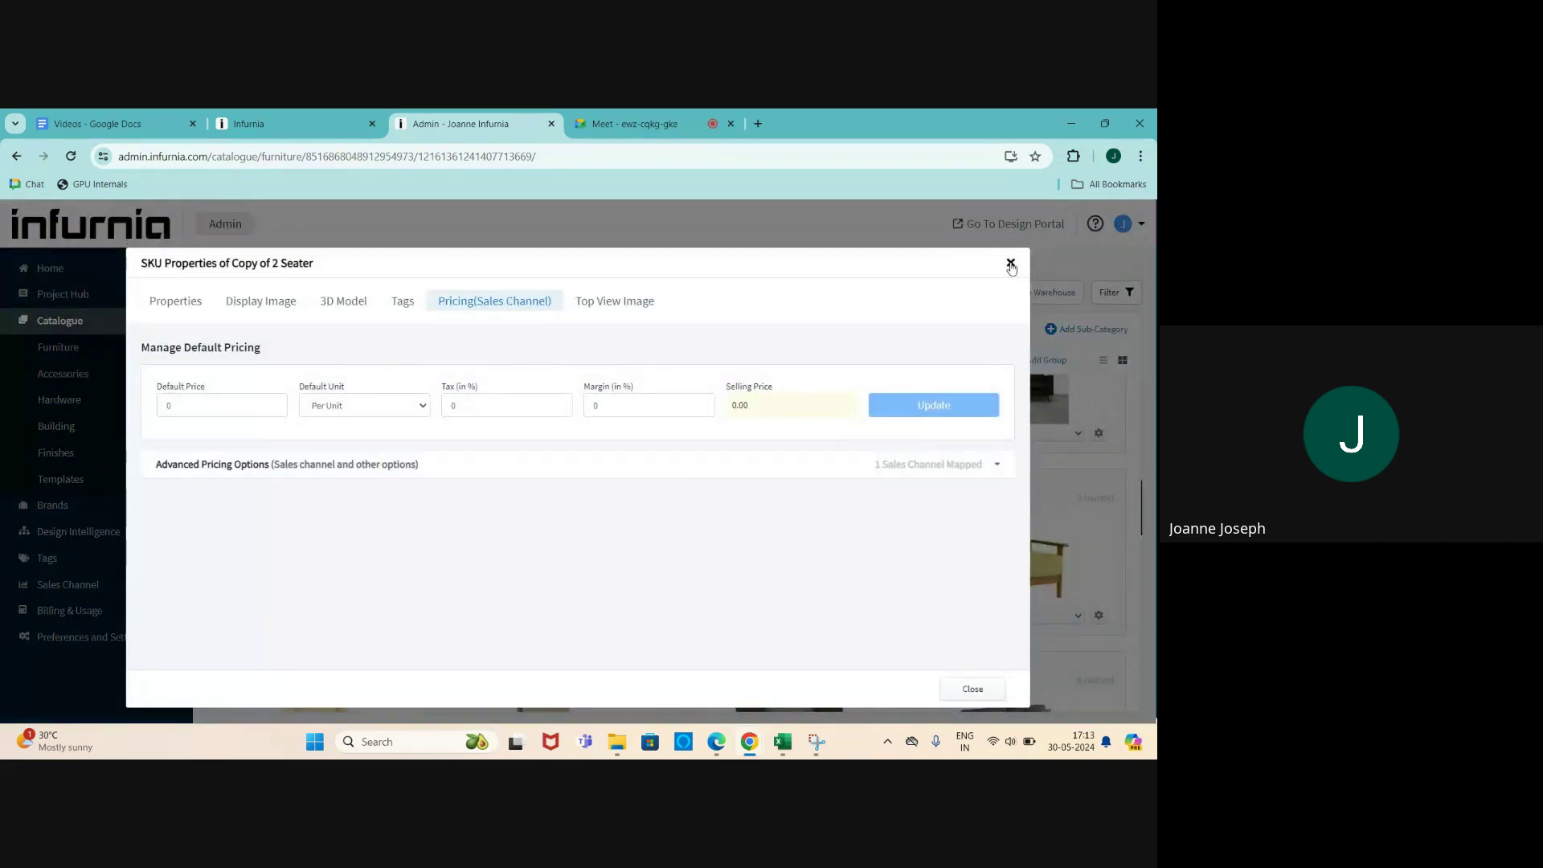
left_click(1011, 263)
- Show Copy of 2 Seater on the second Copy of Adele card and open the first card's SKU actions
scroll(700, 584, "down", 5)
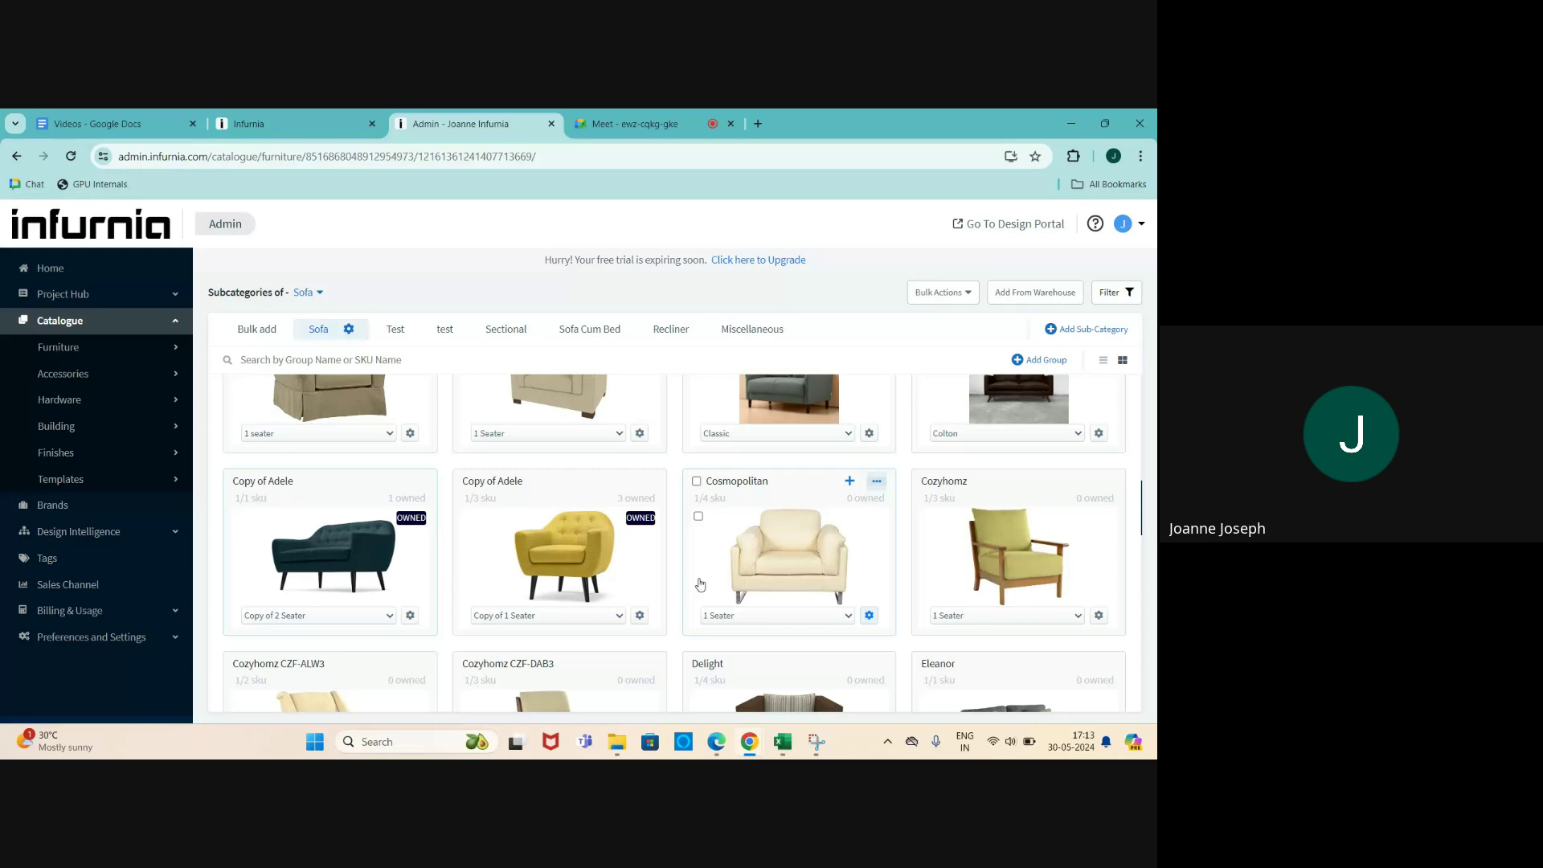
left_click(592, 615)
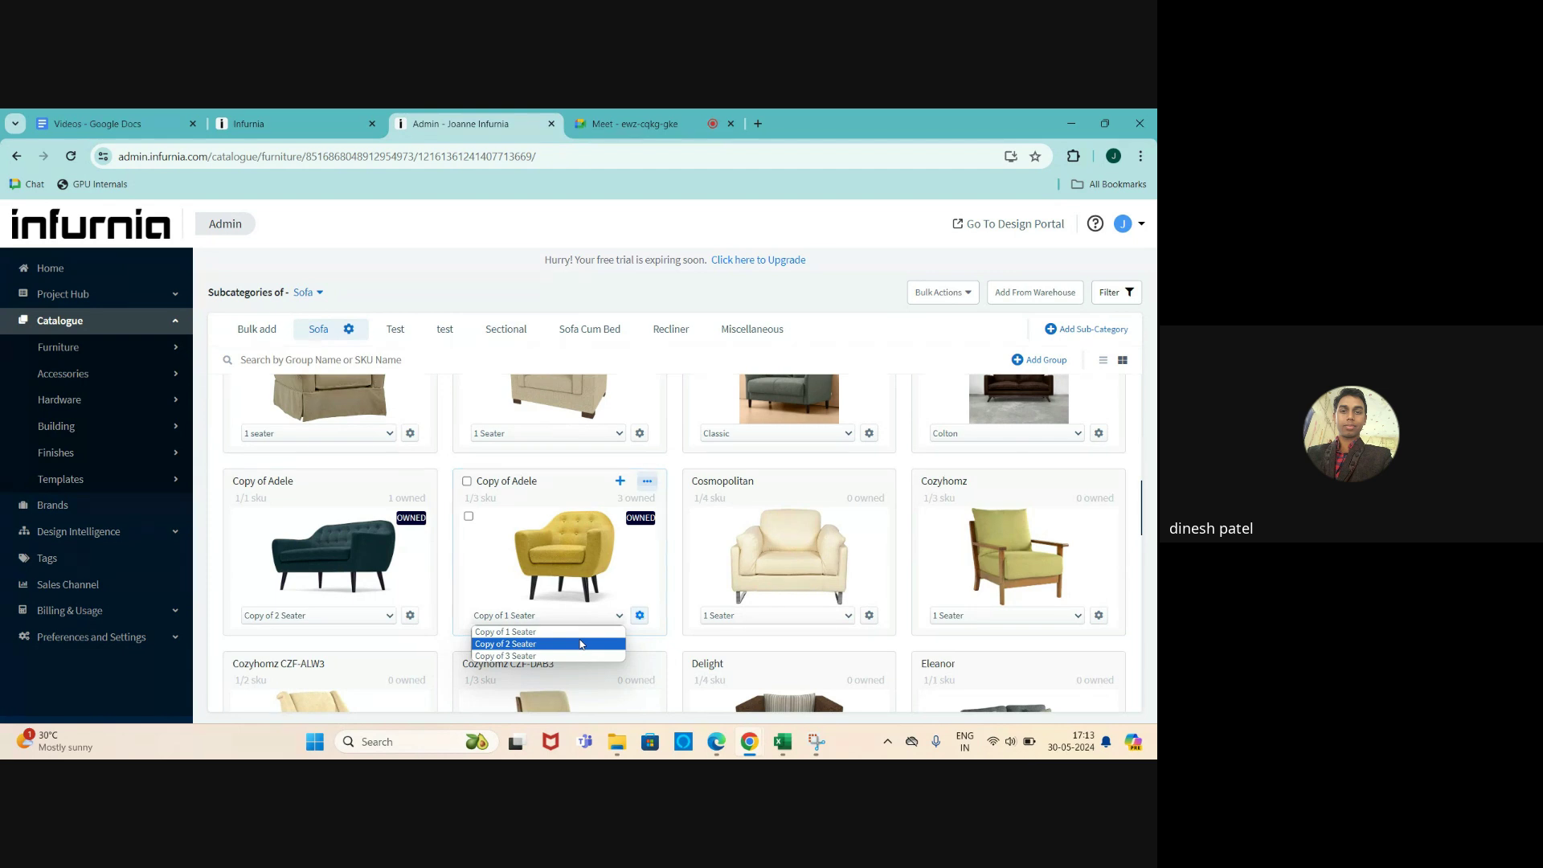
left_click(581, 644)
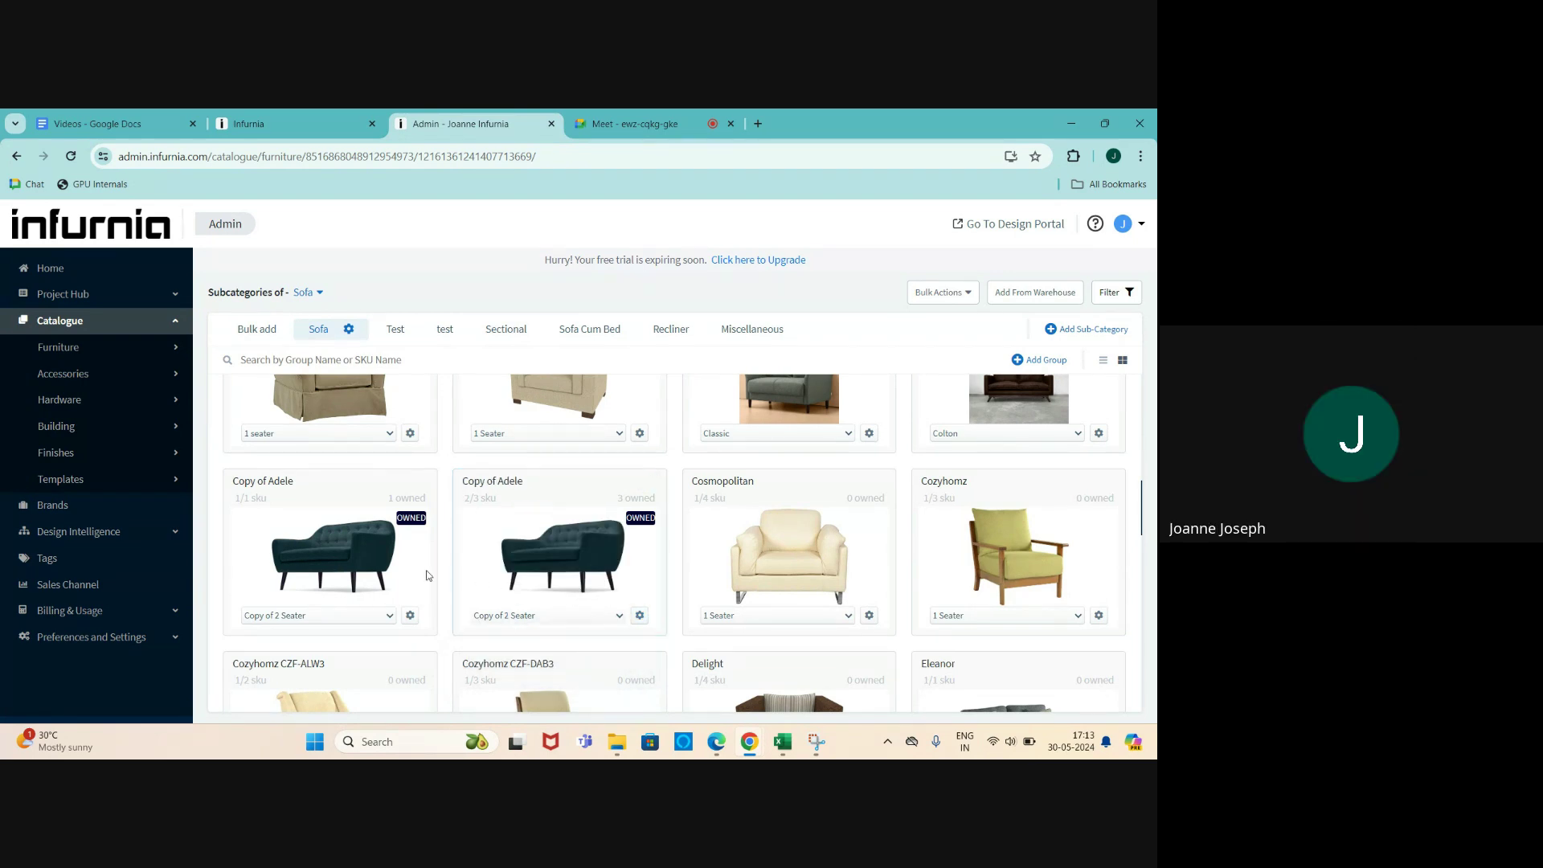
left_click(330, 615)
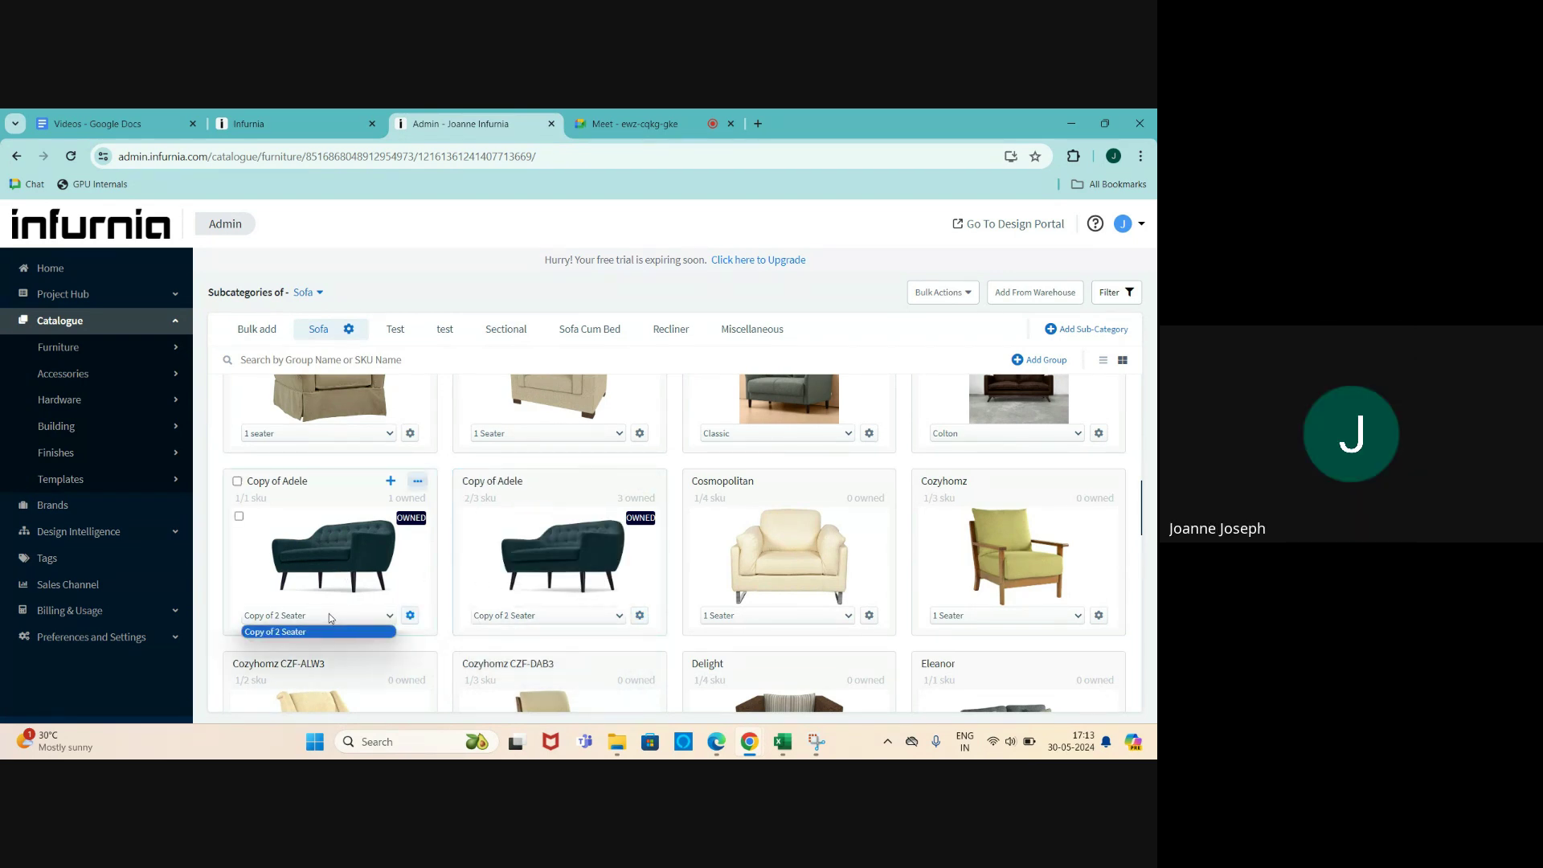
left_click(219, 524)
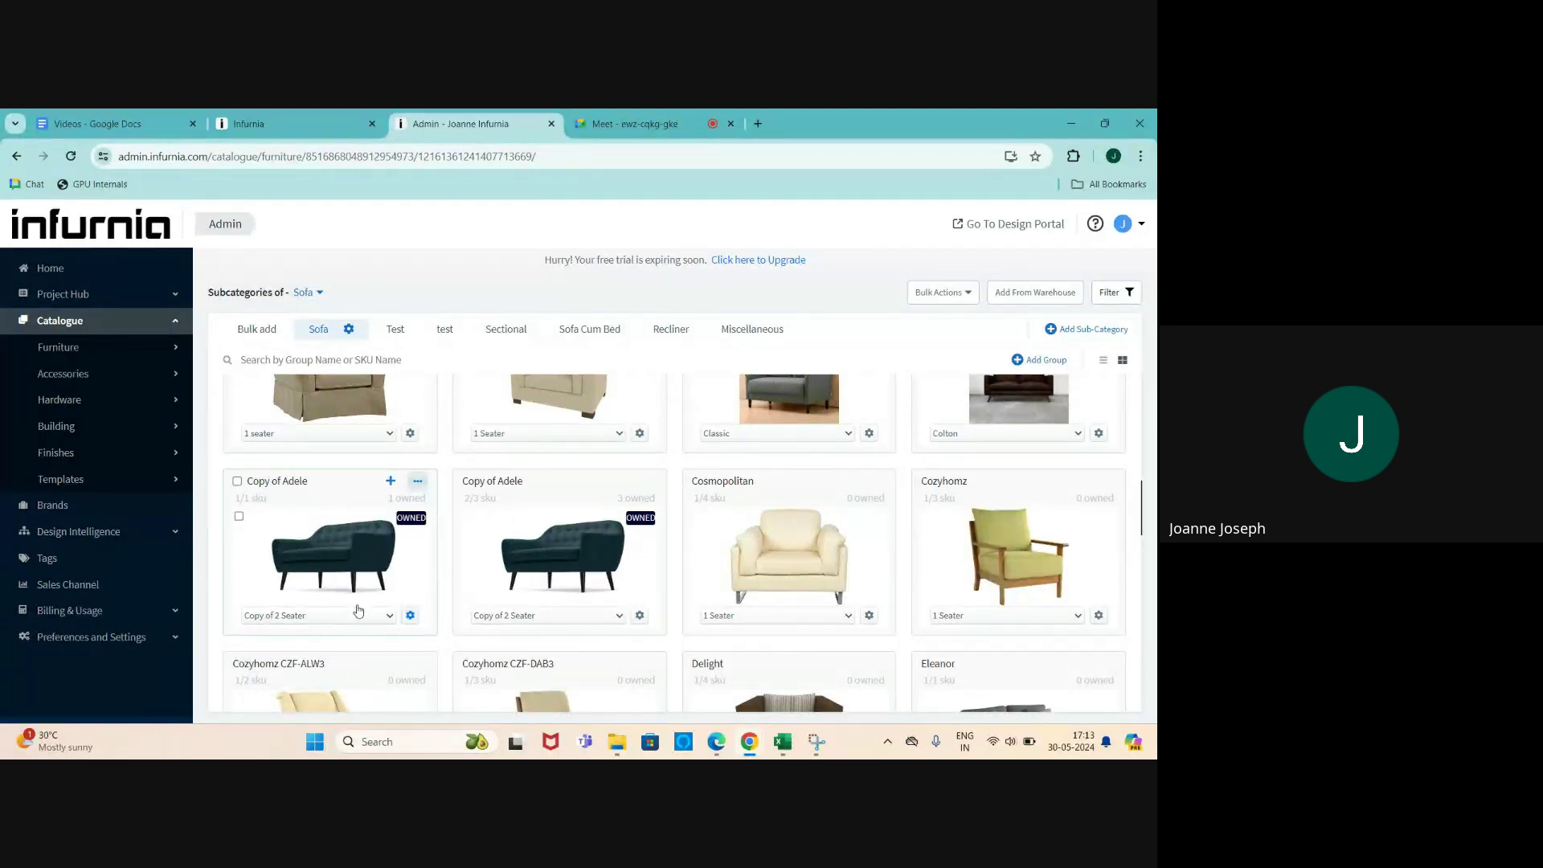
left_click(410, 616)
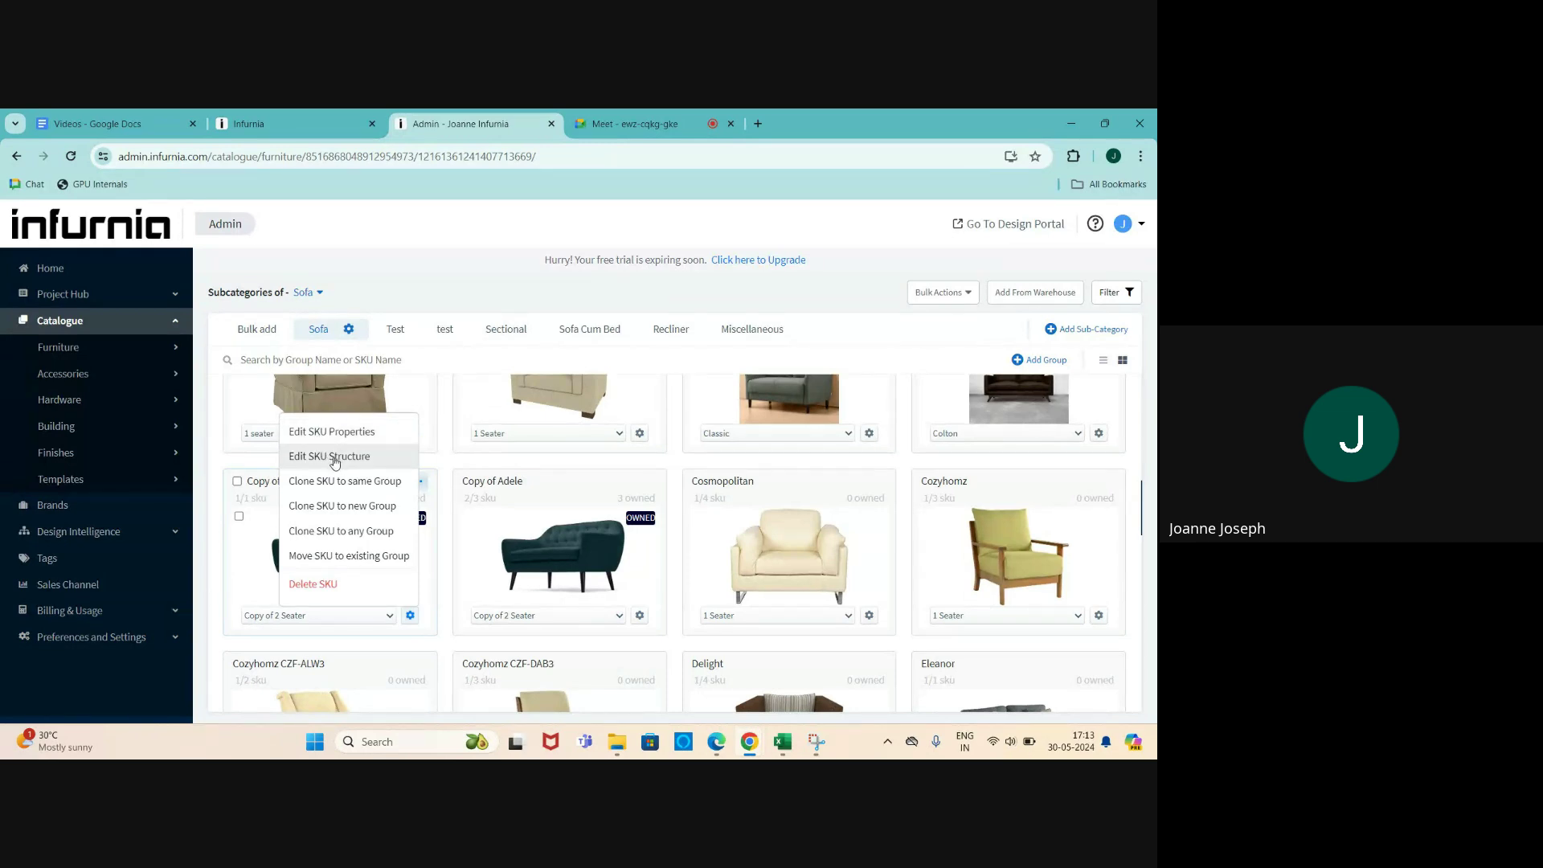
scroll(335, 463, "up", 2)
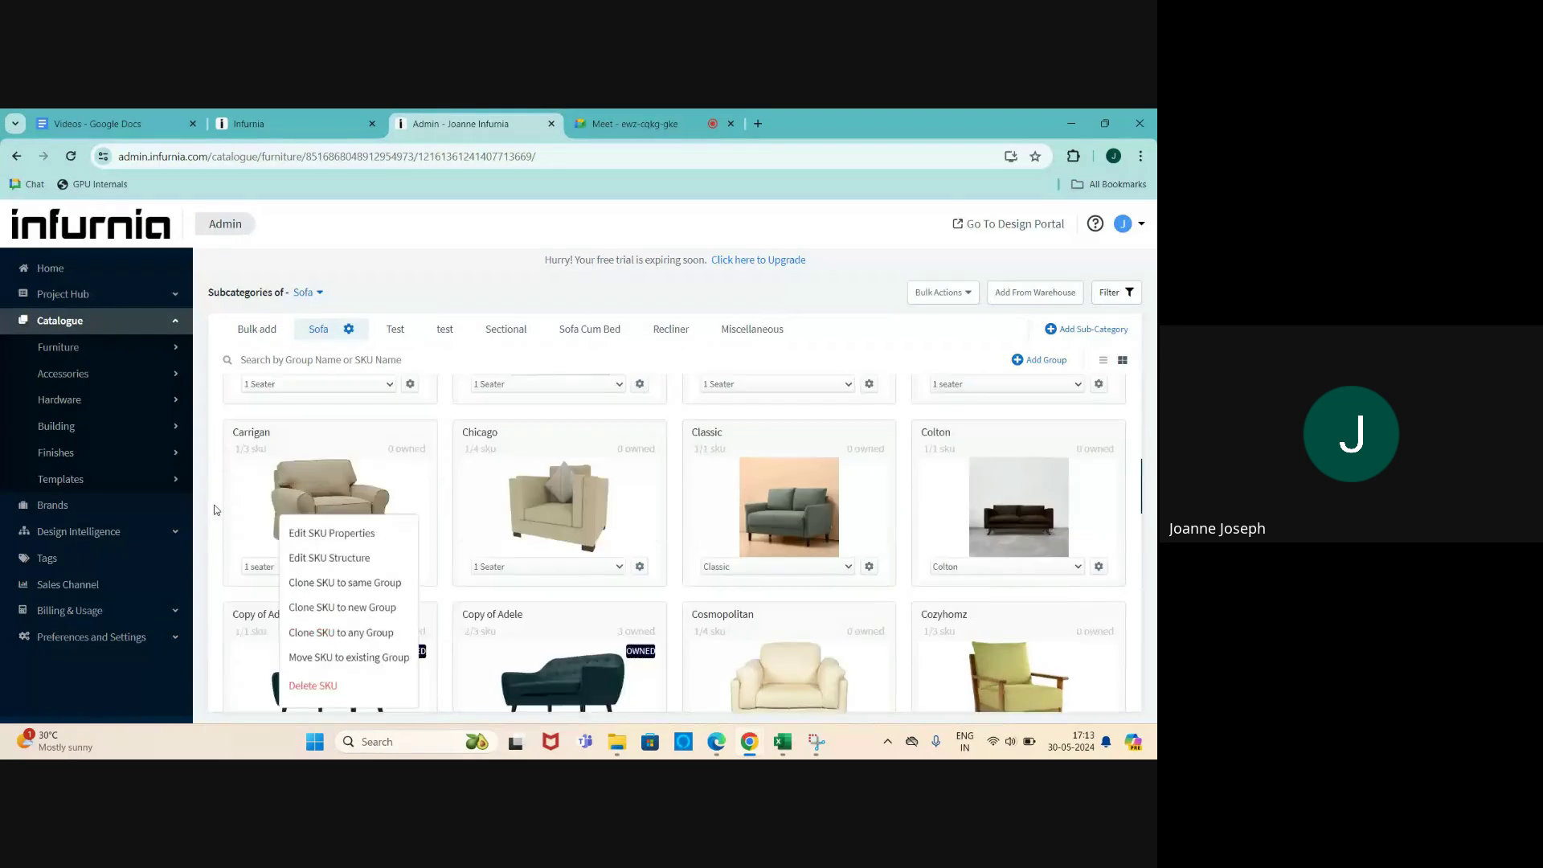
left_click(410, 585)
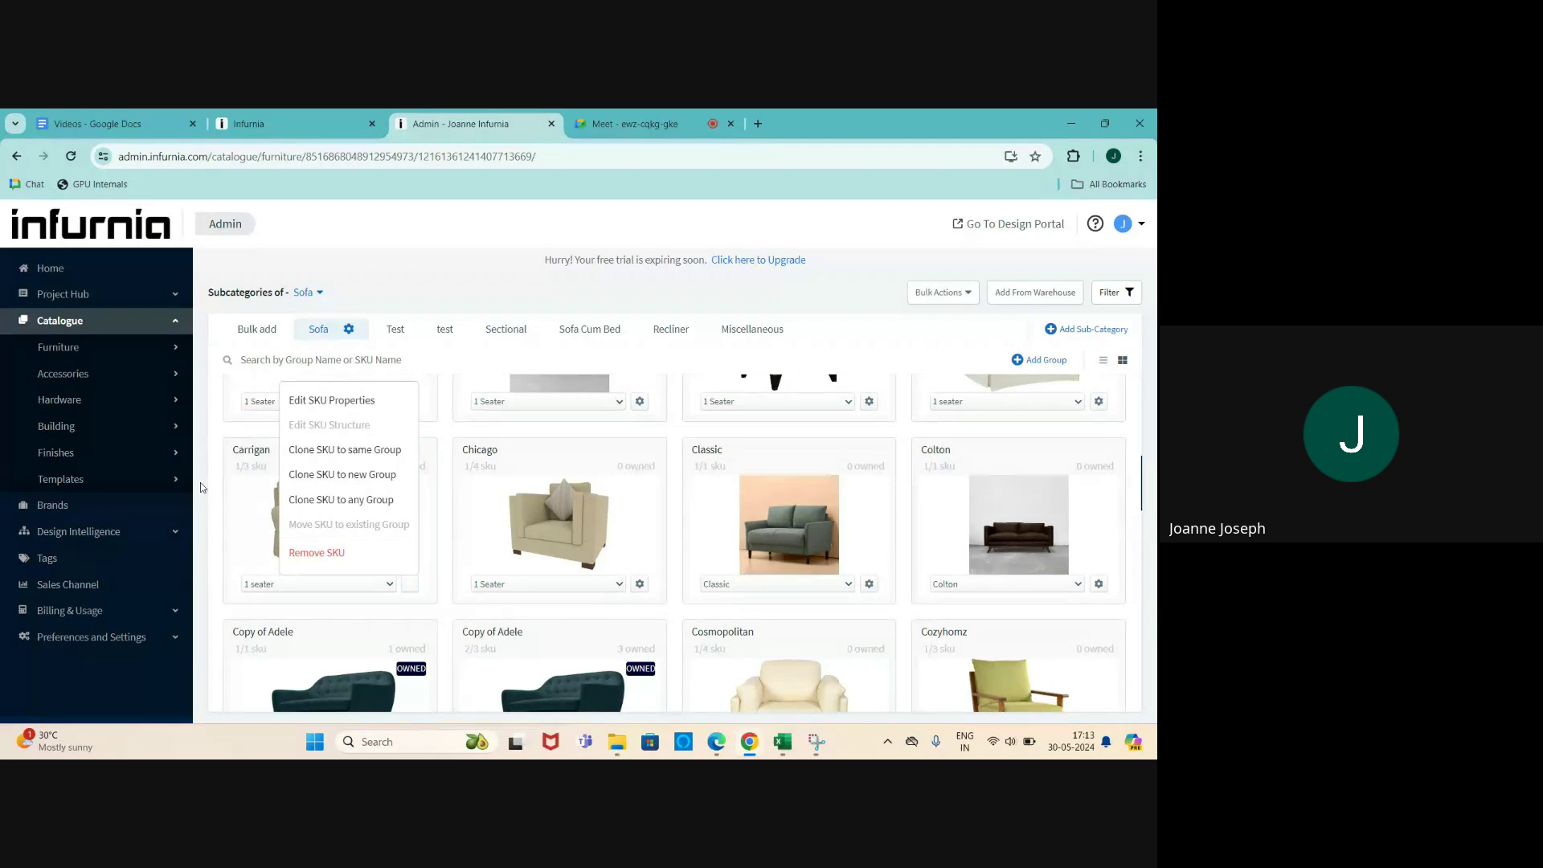
scroll(366, 598, "down", 2)
left_click(410, 615)
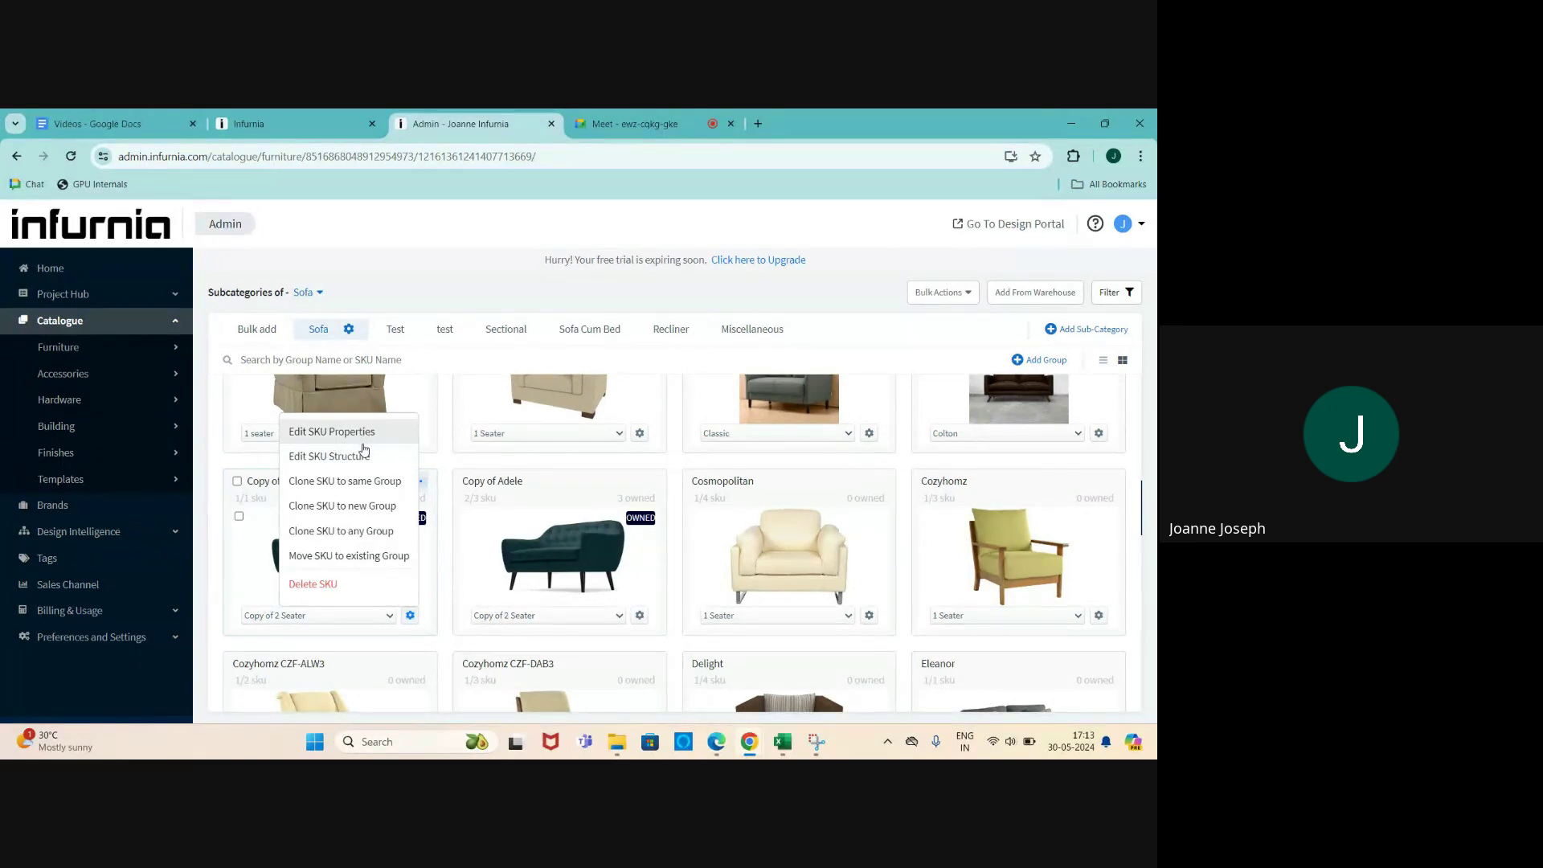
left_click(319, 434)
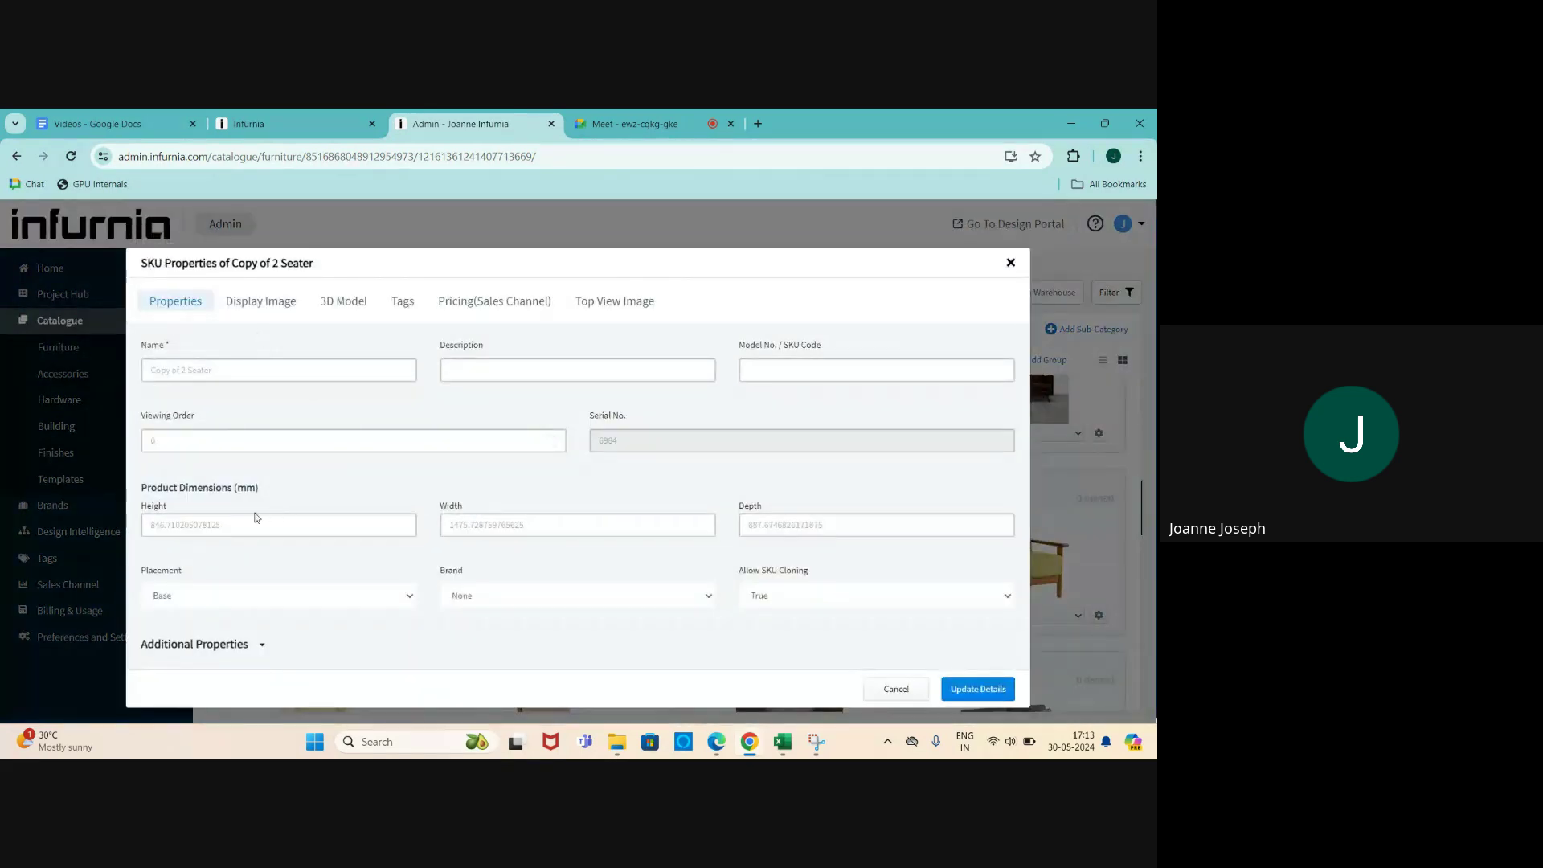
left_click(233, 524)
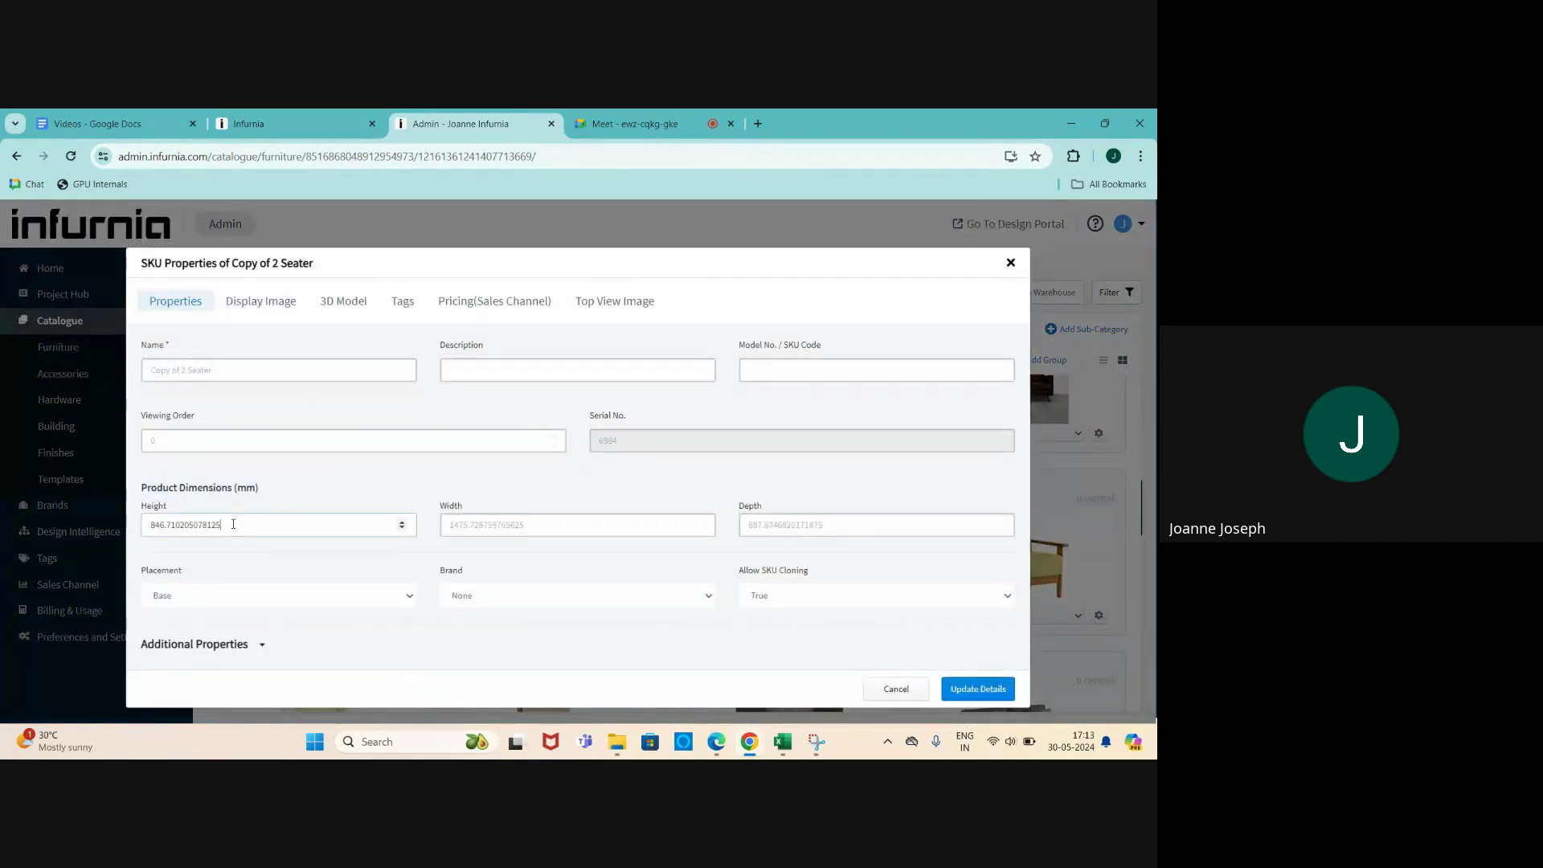
double_click(305, 529)
left_click(500, 527)
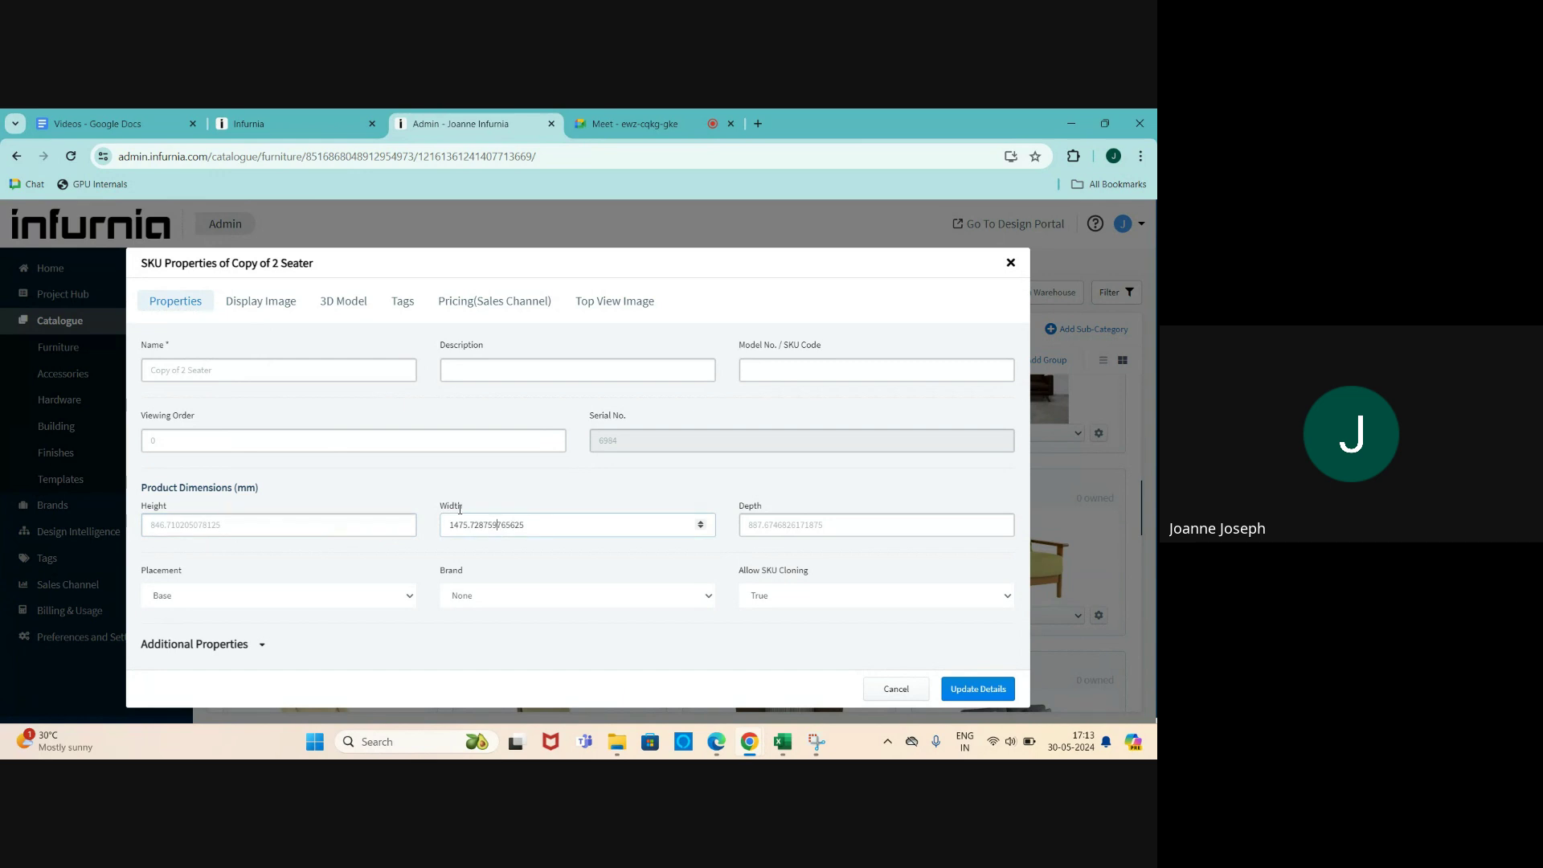
left_click(343, 303)
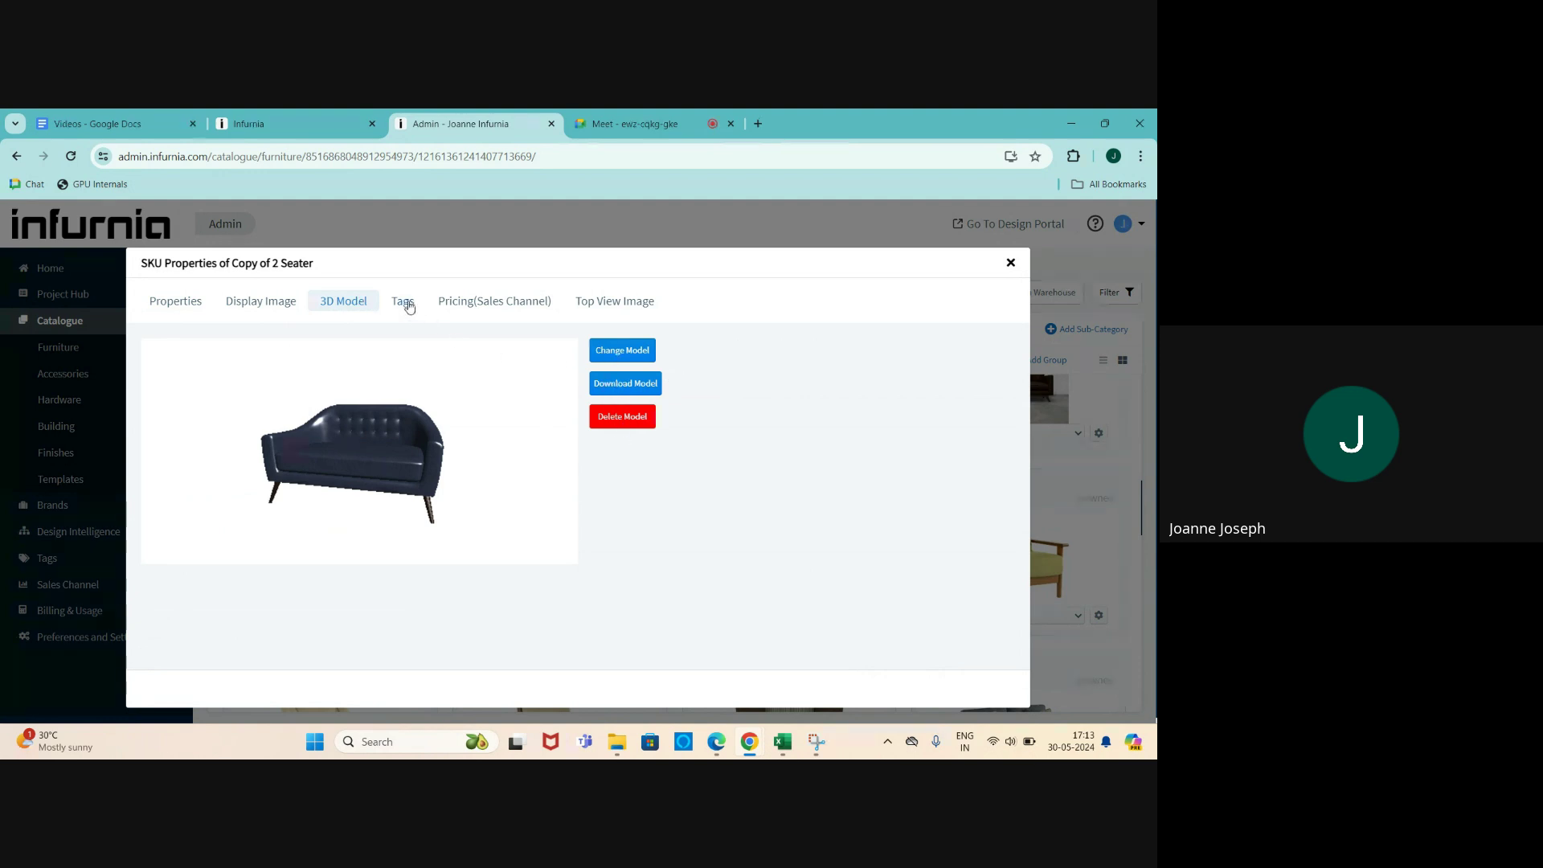
left_click(272, 309)
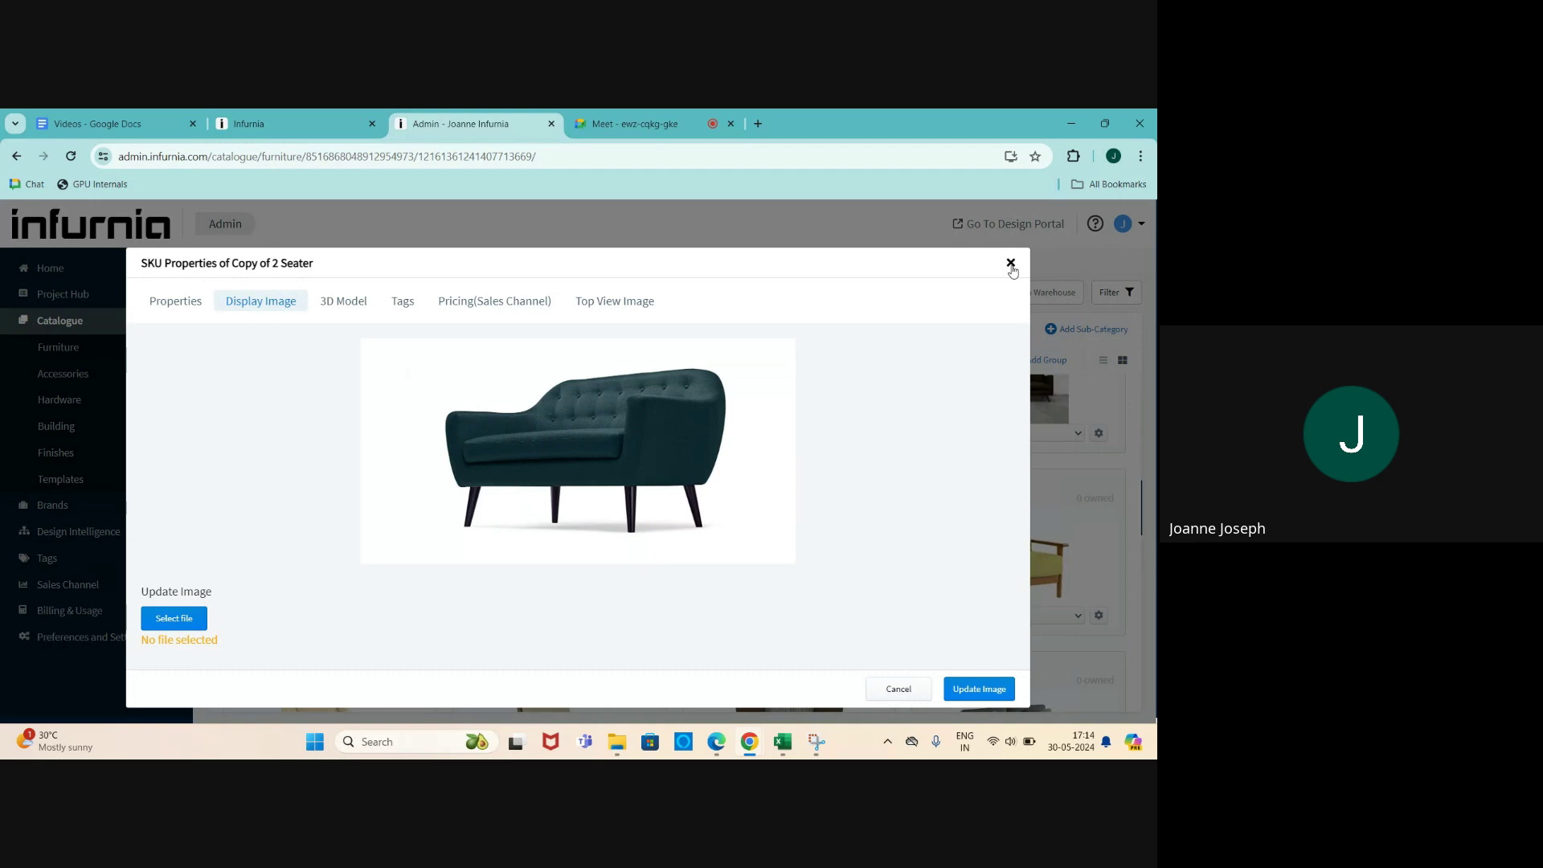
left_click(1011, 263)
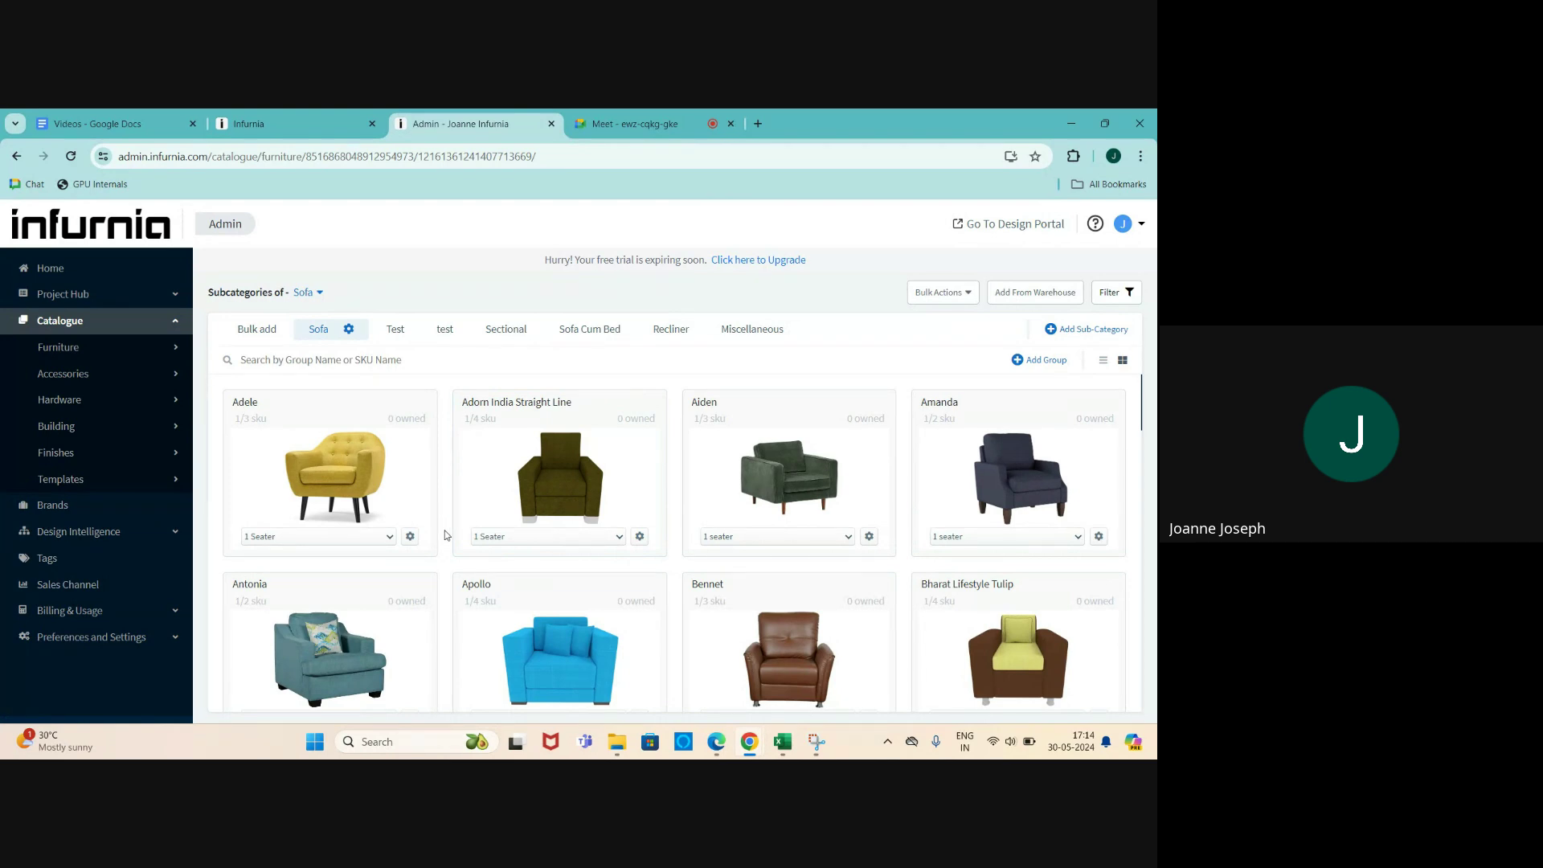
scroll(445, 536, "down", 4)
scroll(444, 536, "down", 2)
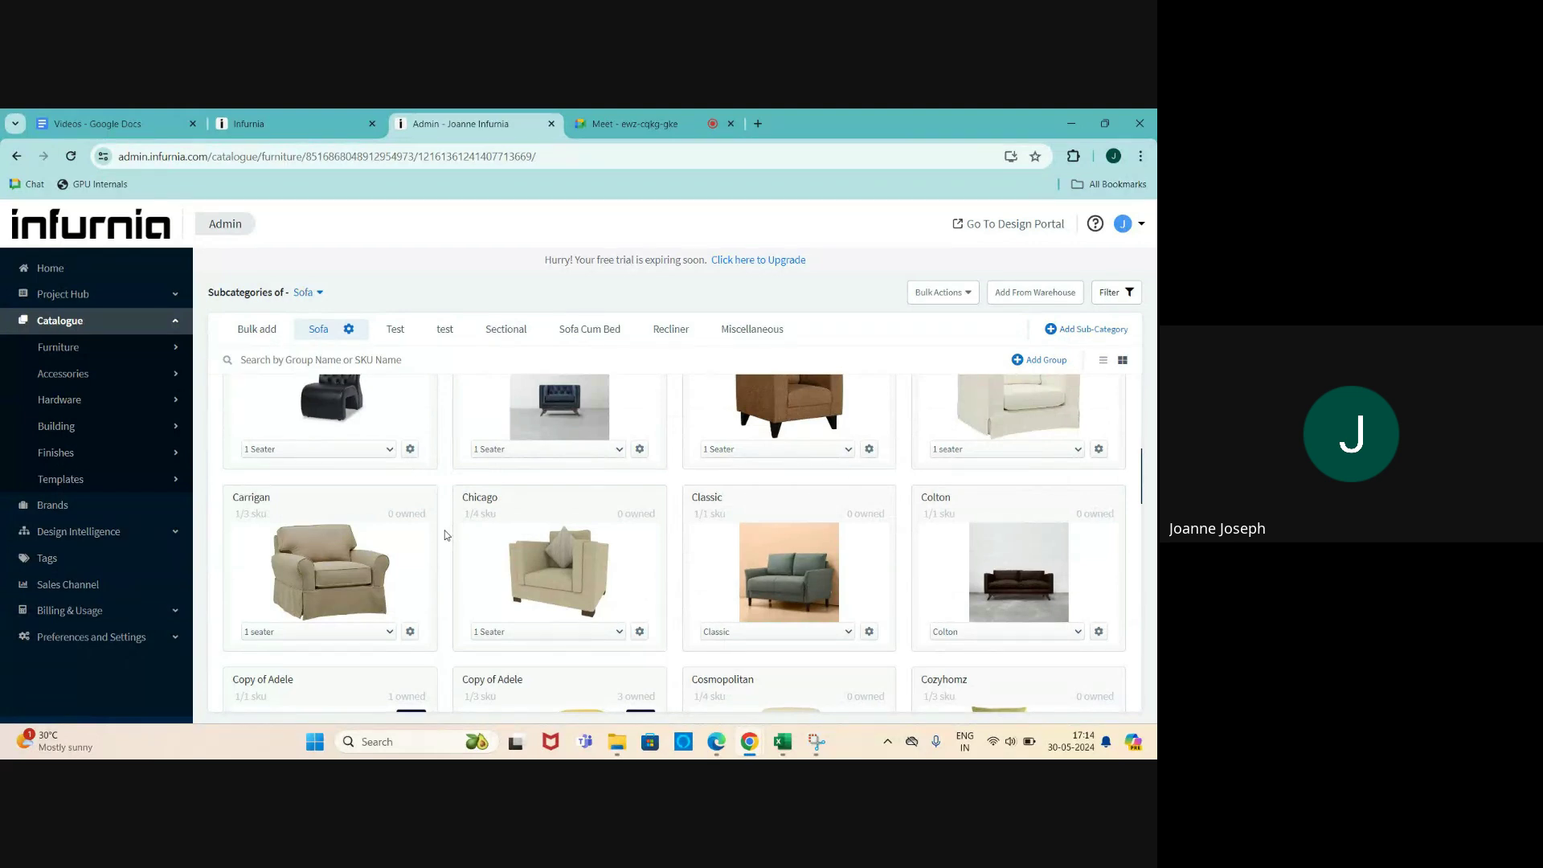
scroll(444, 536, "up", 6)
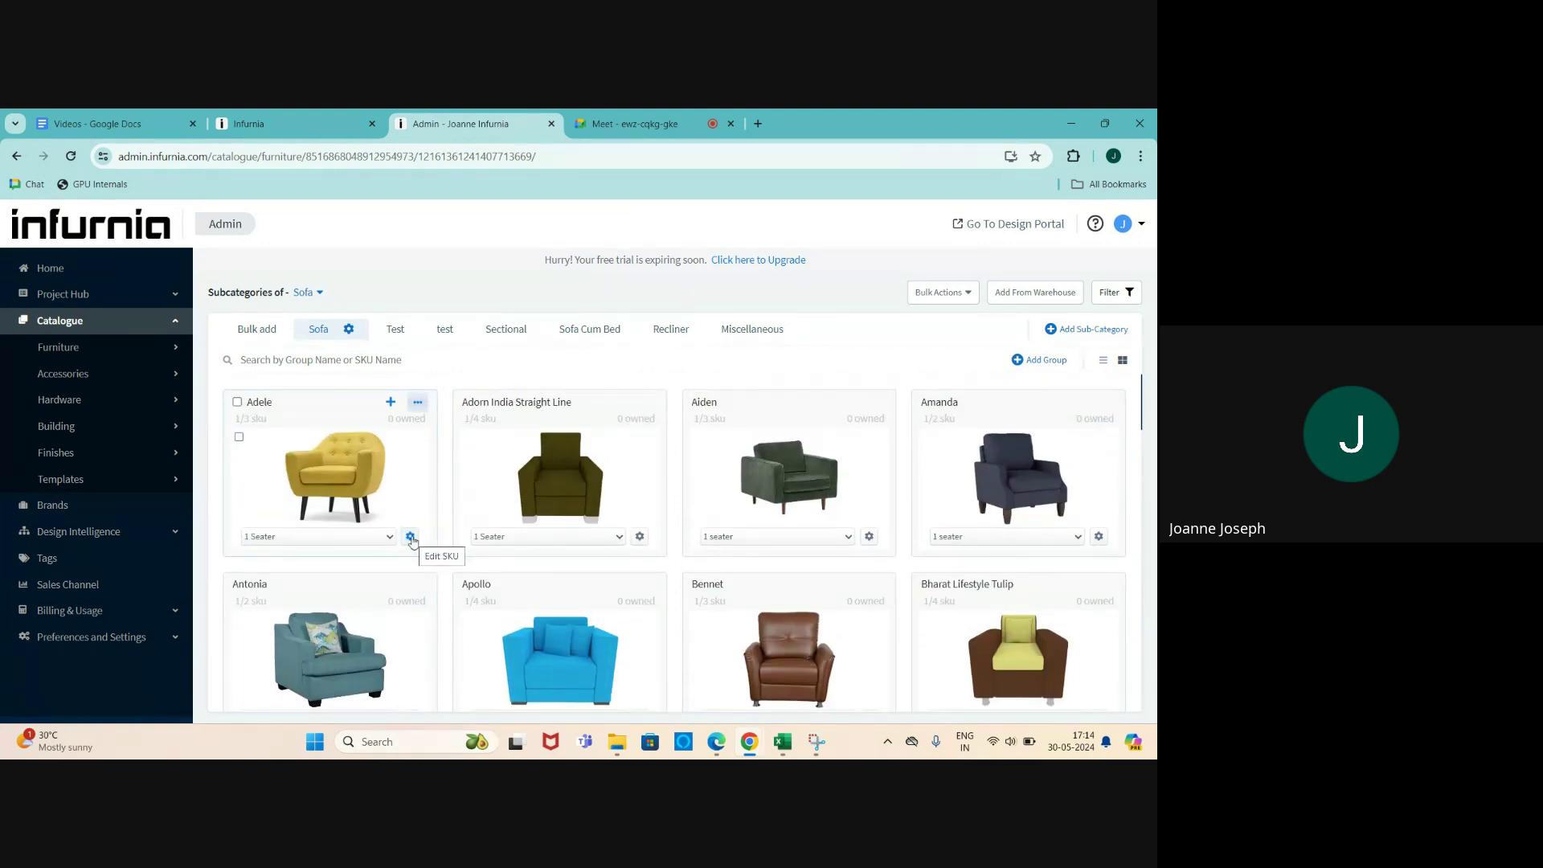
scroll(411, 539, "down", 2)
scroll(410, 539, "up", 2)
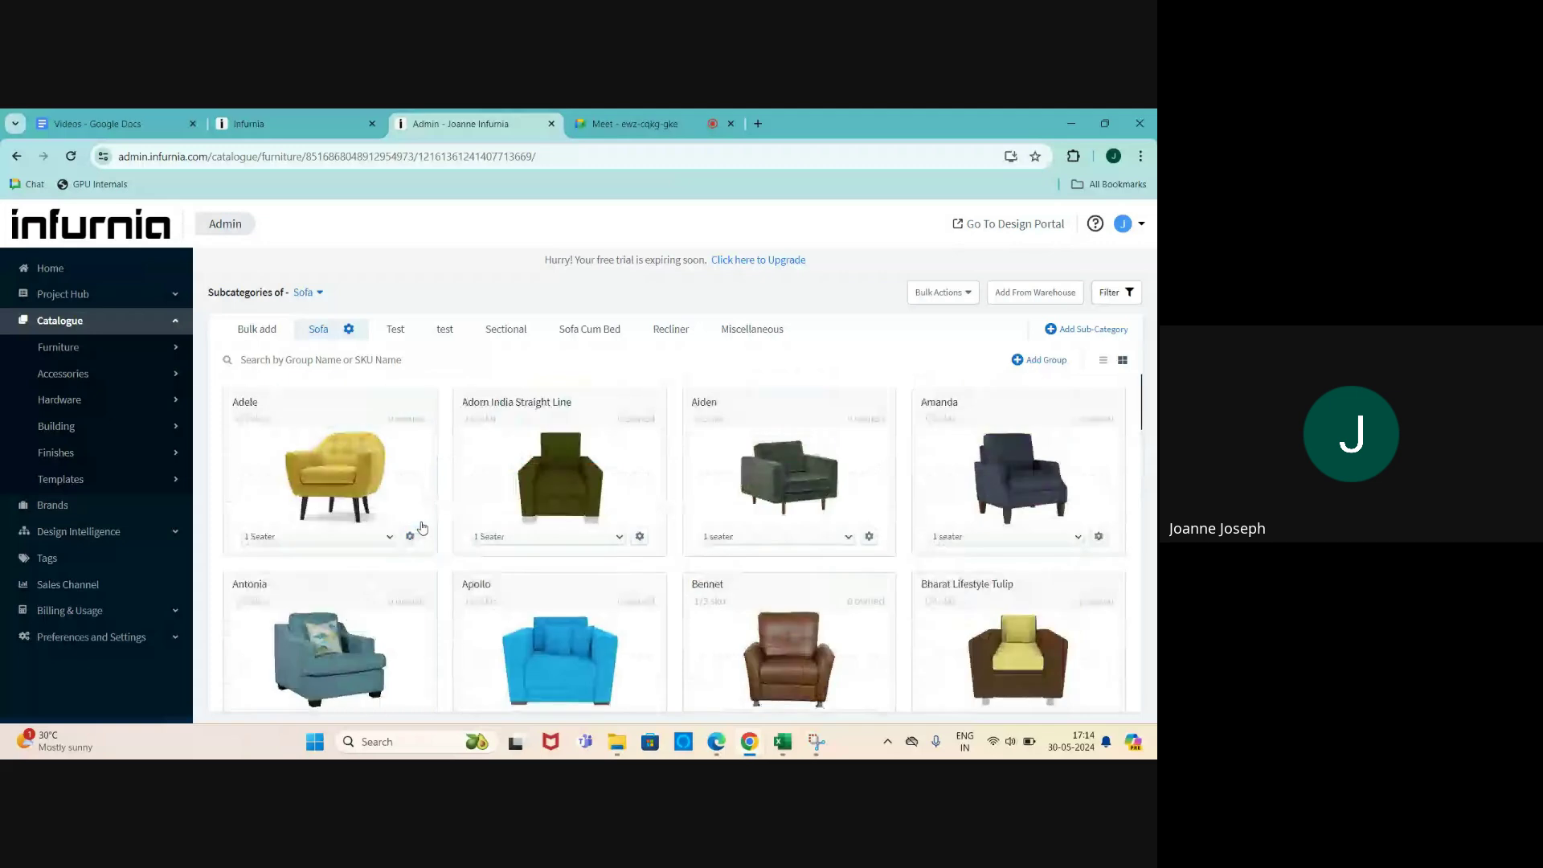
left_click(411, 536)
left_click(367, 402)
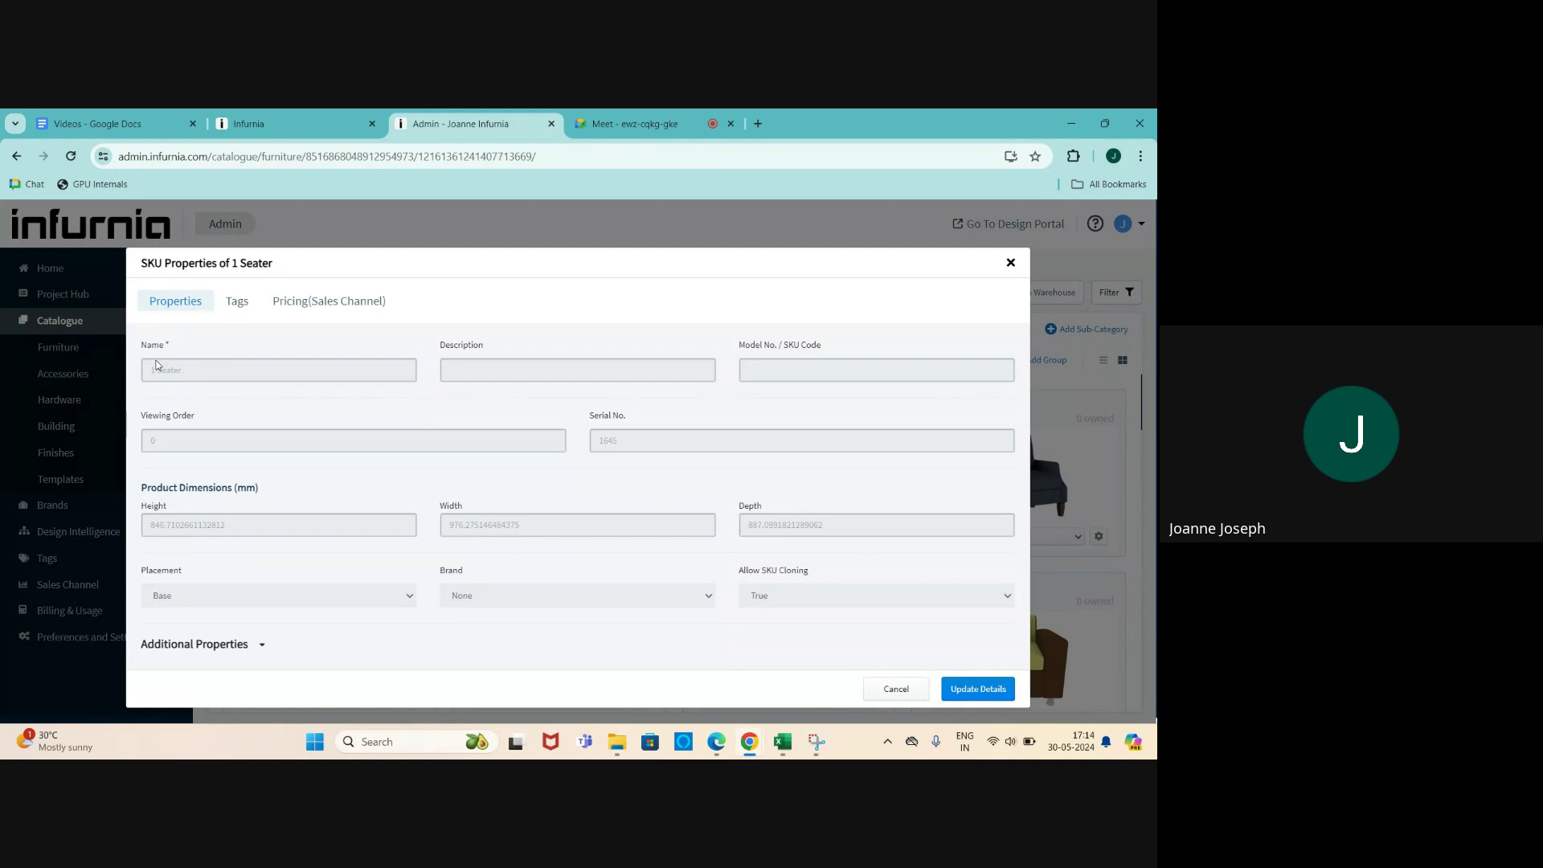
scroll(481, 538, "down", 1)
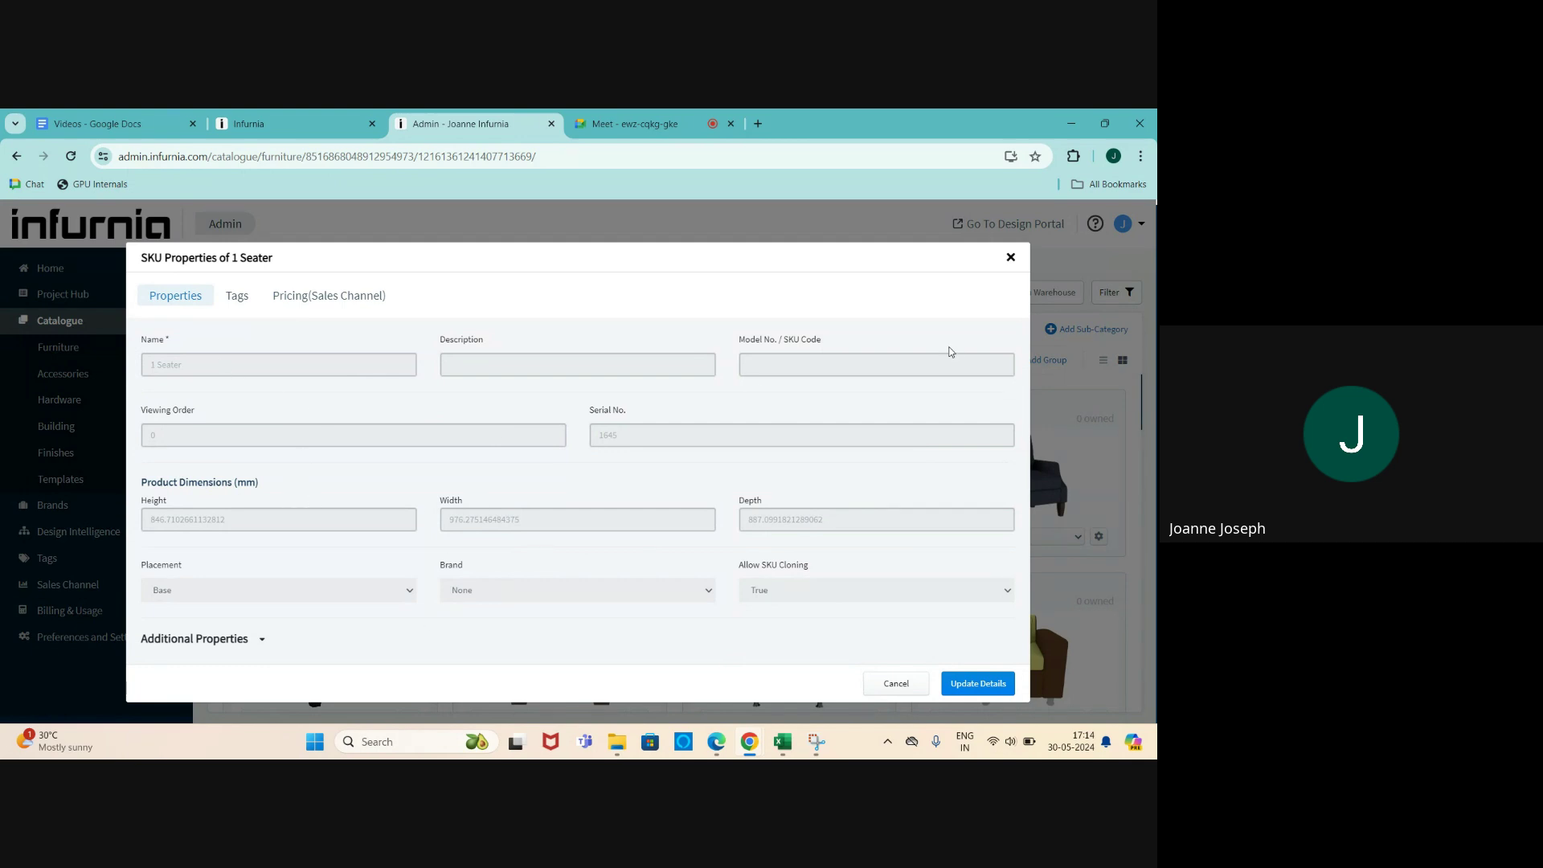
left_click(1011, 258)
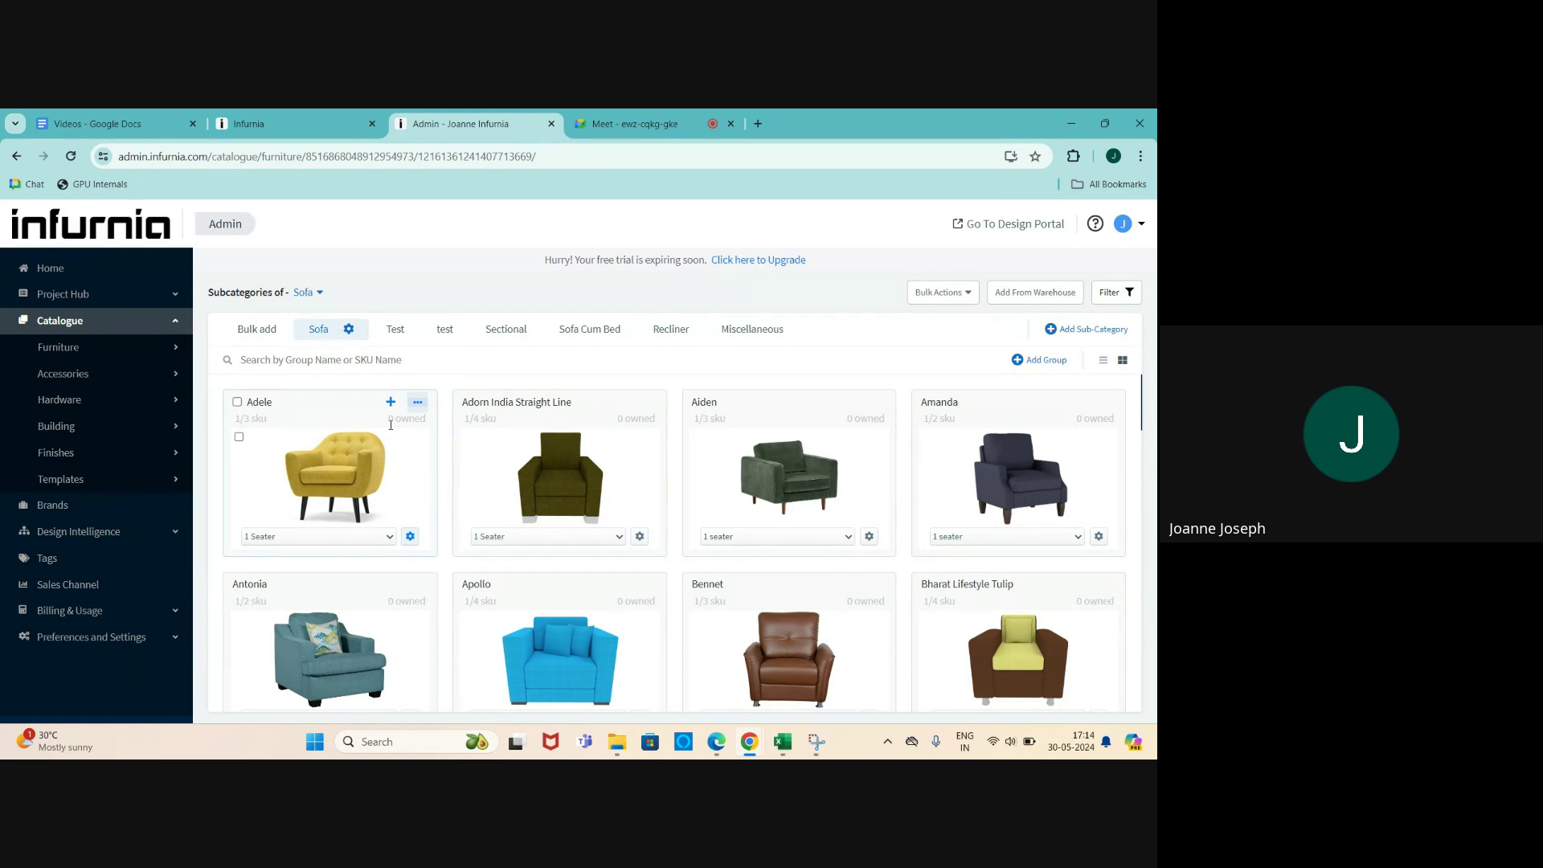
- Scroll to the Copy of Adele card showing Copy of 2 Seater and open its SKU options
scroll(391, 425, "down", 10)
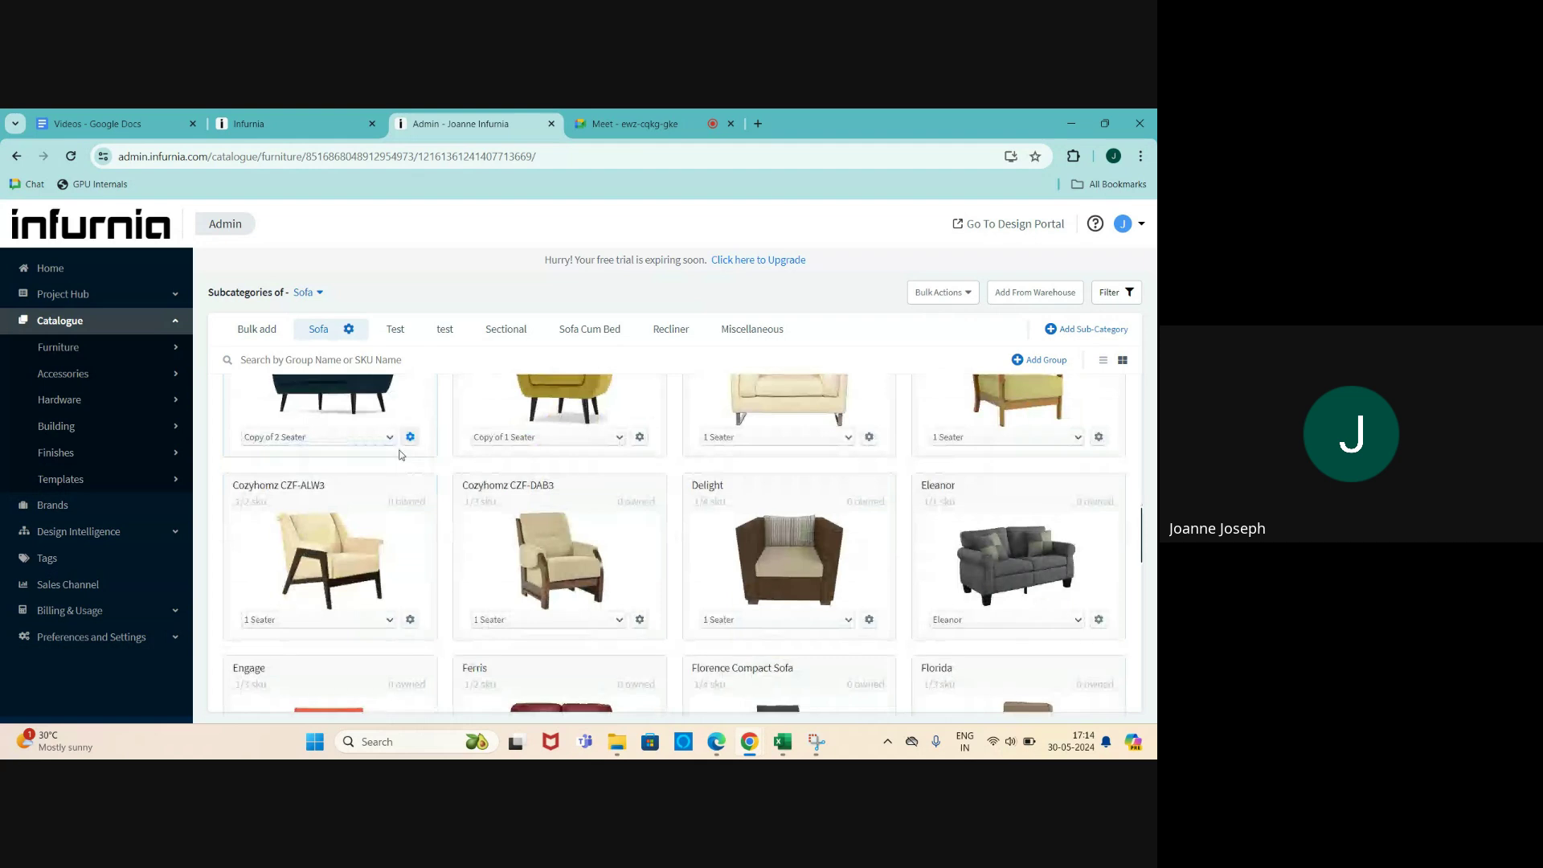
scroll(391, 485, "up", 10)
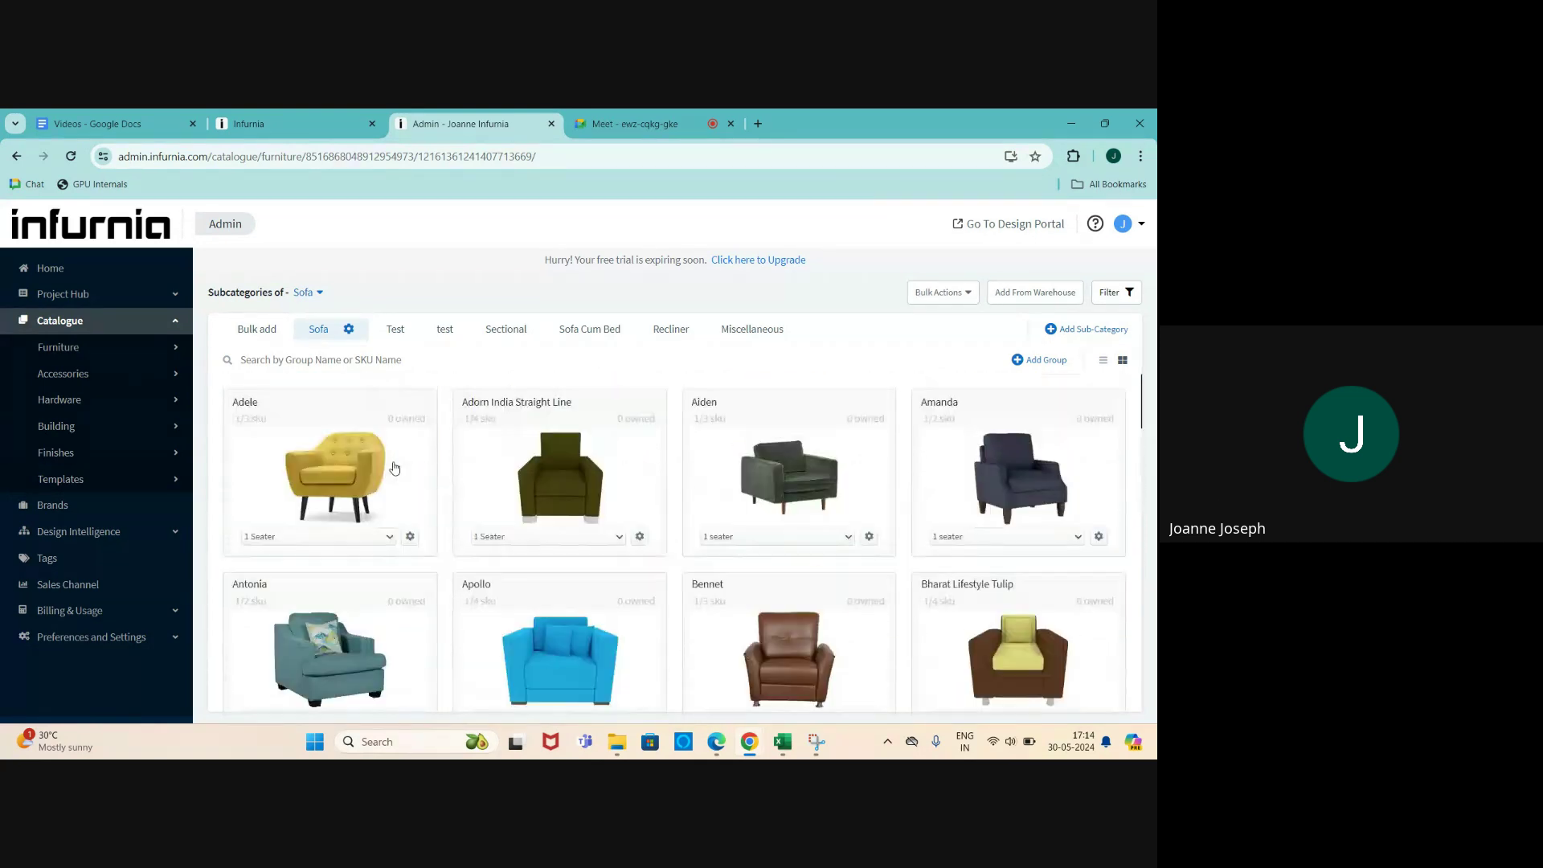
scroll(394, 468, "down", 10)
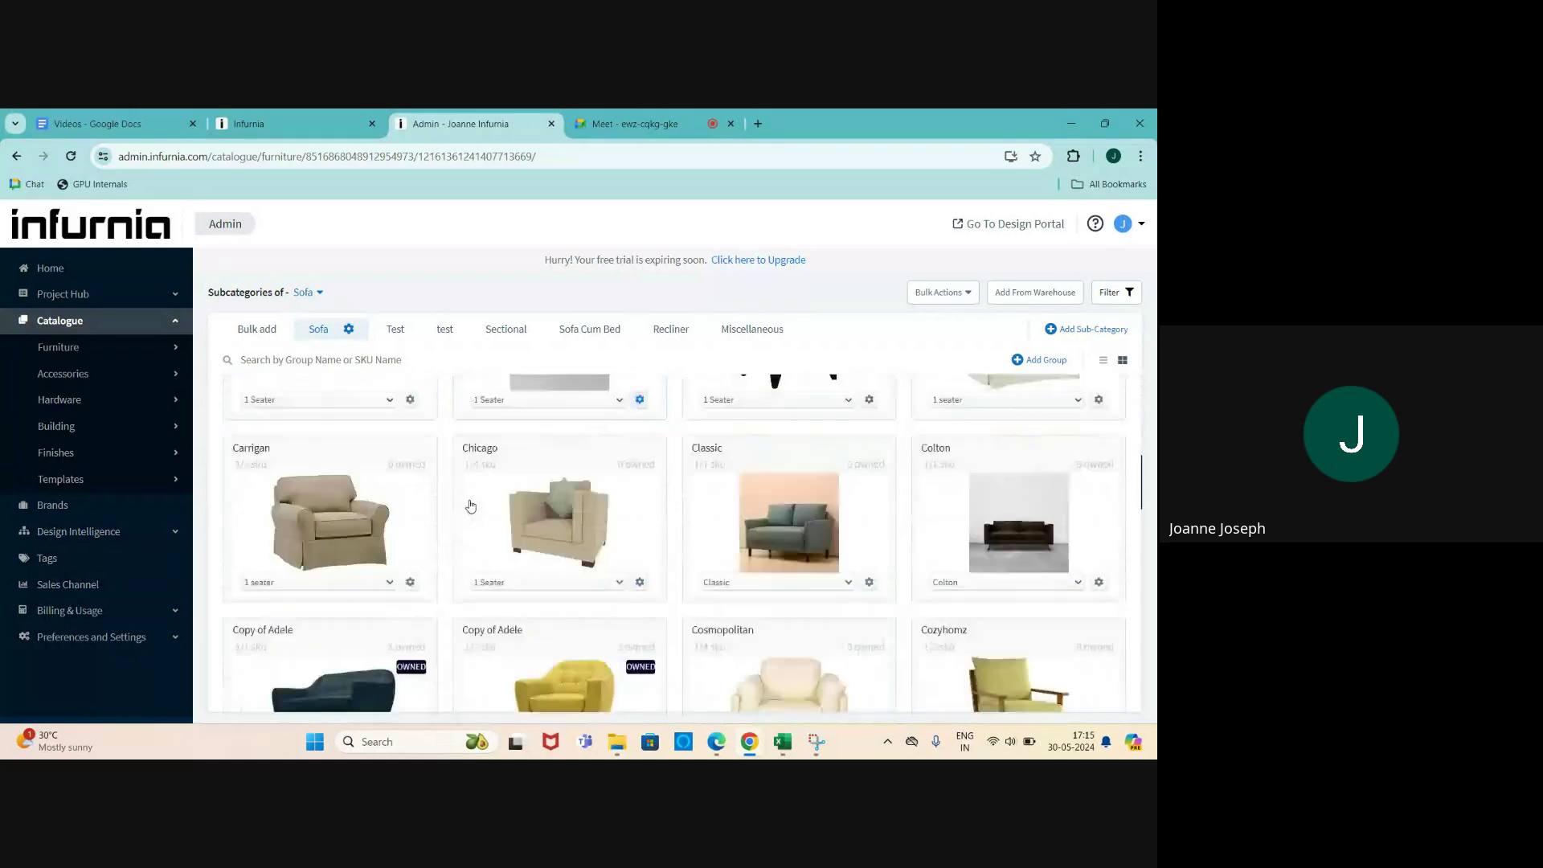
scroll(471, 505, "down", 10)
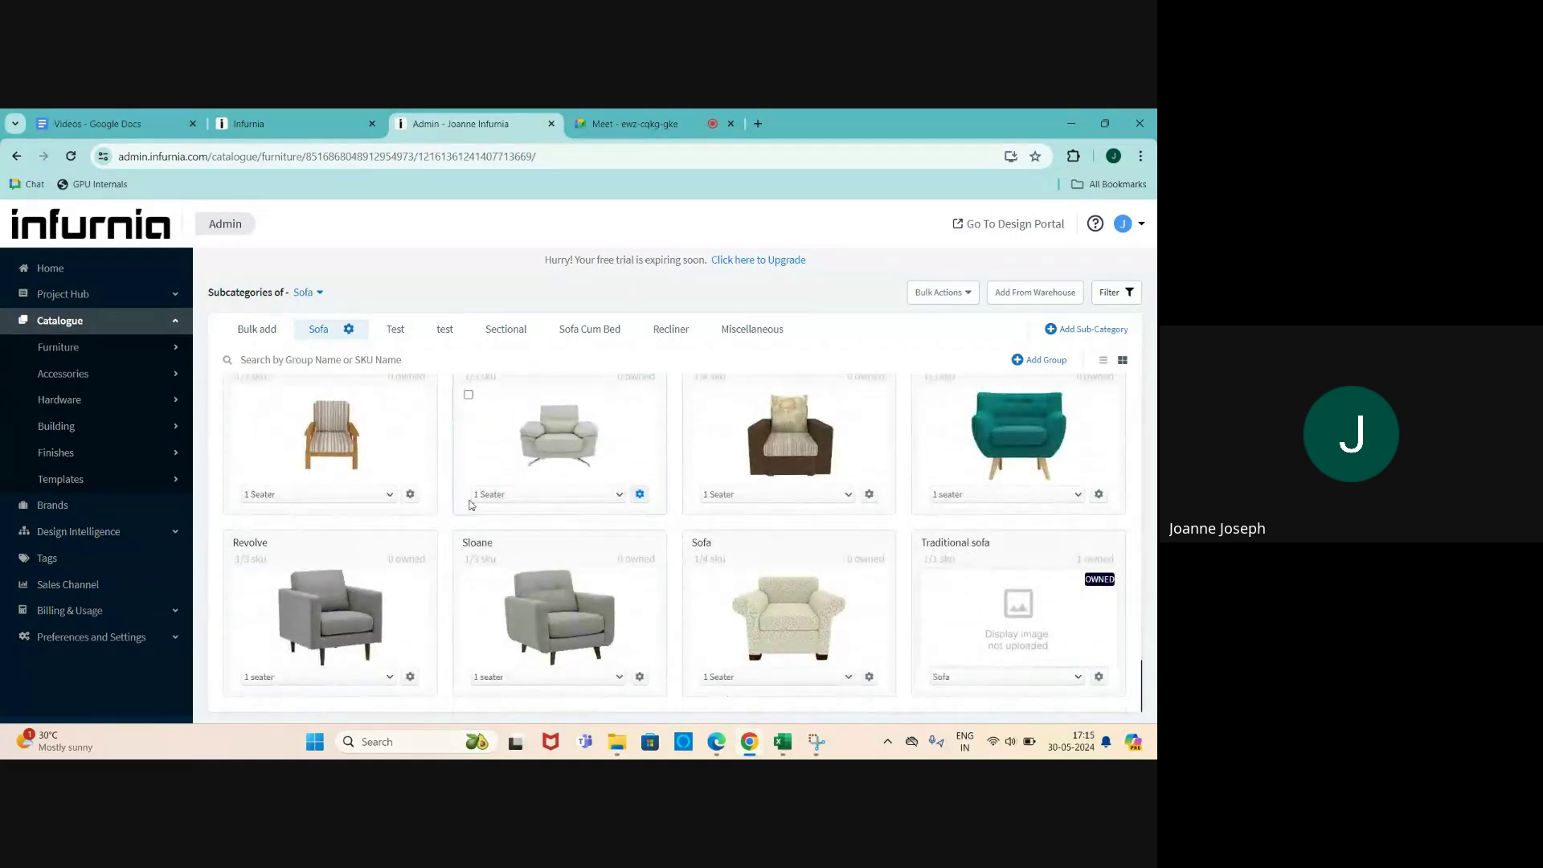
scroll(385, 555, "up", 10)
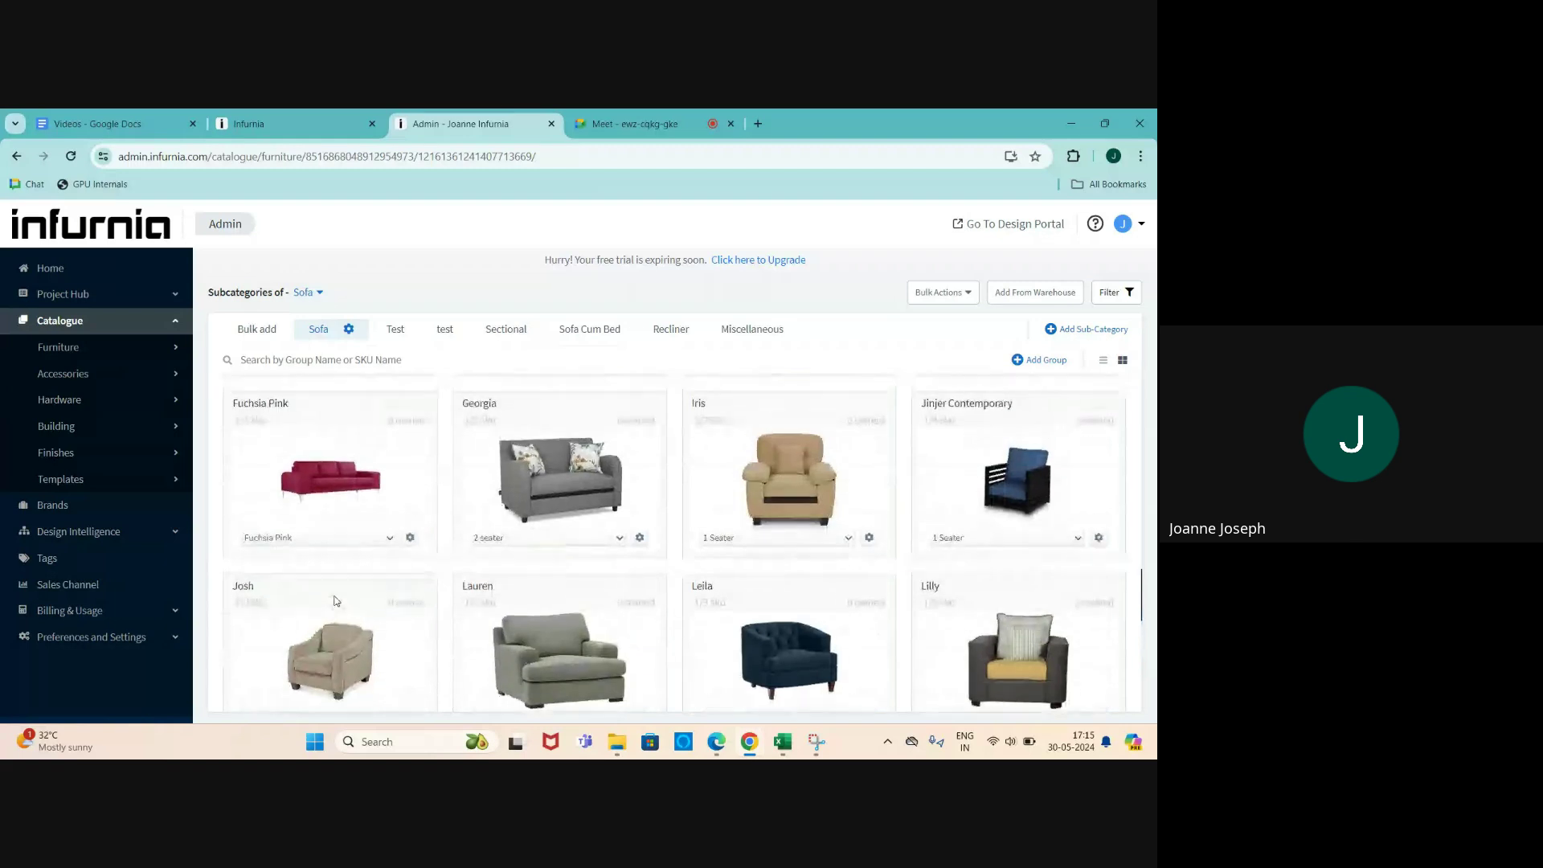
scroll(342, 571, "up", 2)
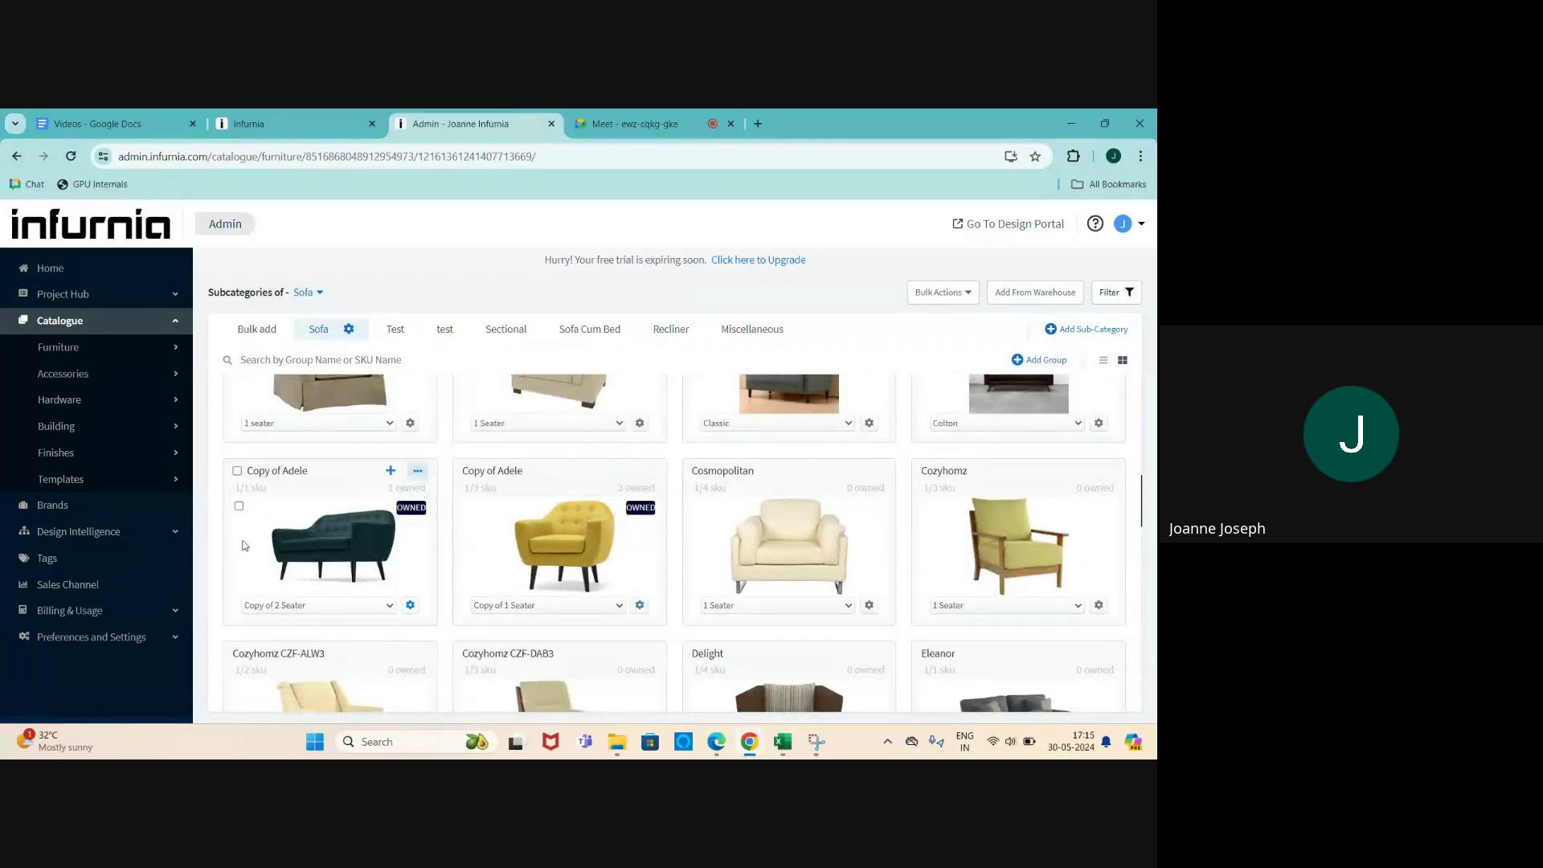
left_click(411, 607)
left_click(410, 607)
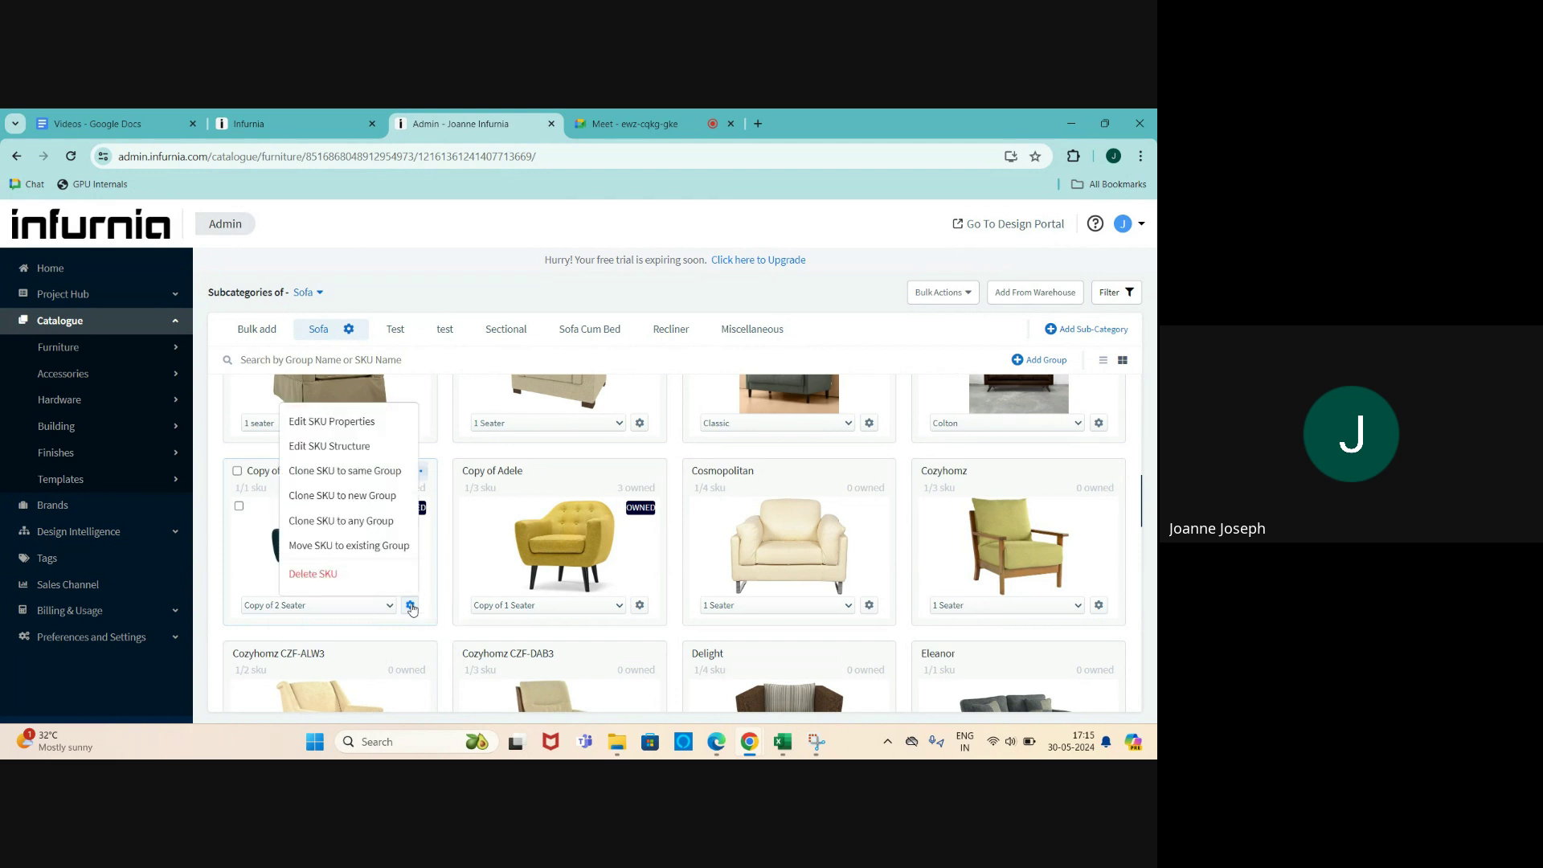
- Open the Copy of 2 Seater's SKU structure and select the sofa to show H 846.71, W 1475.73, D 887.67
left_click(318, 447)
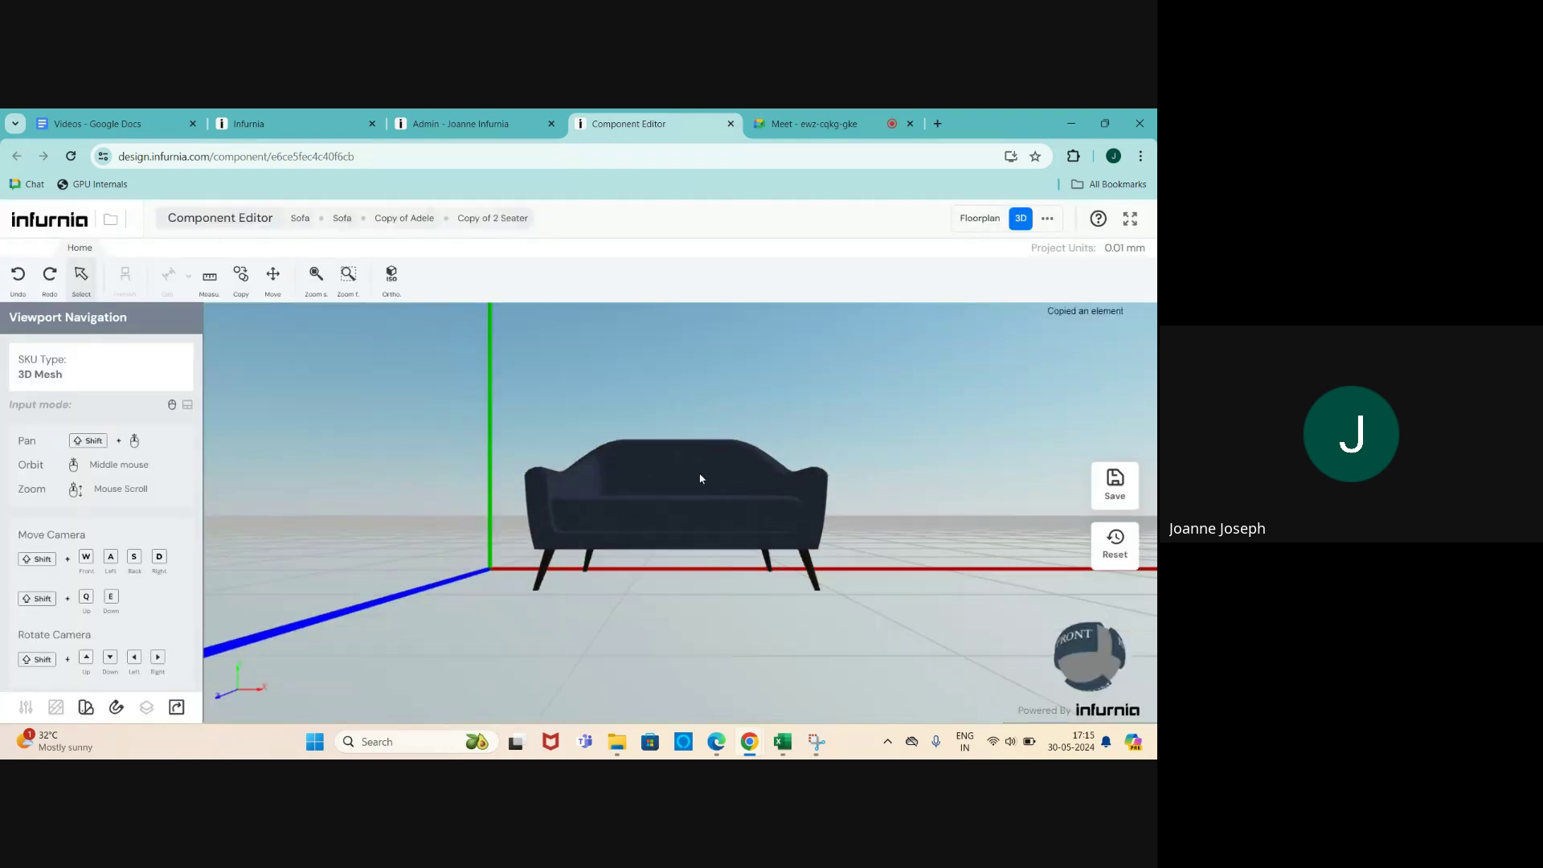
middle_click_drag(699, 479, 613, 528)
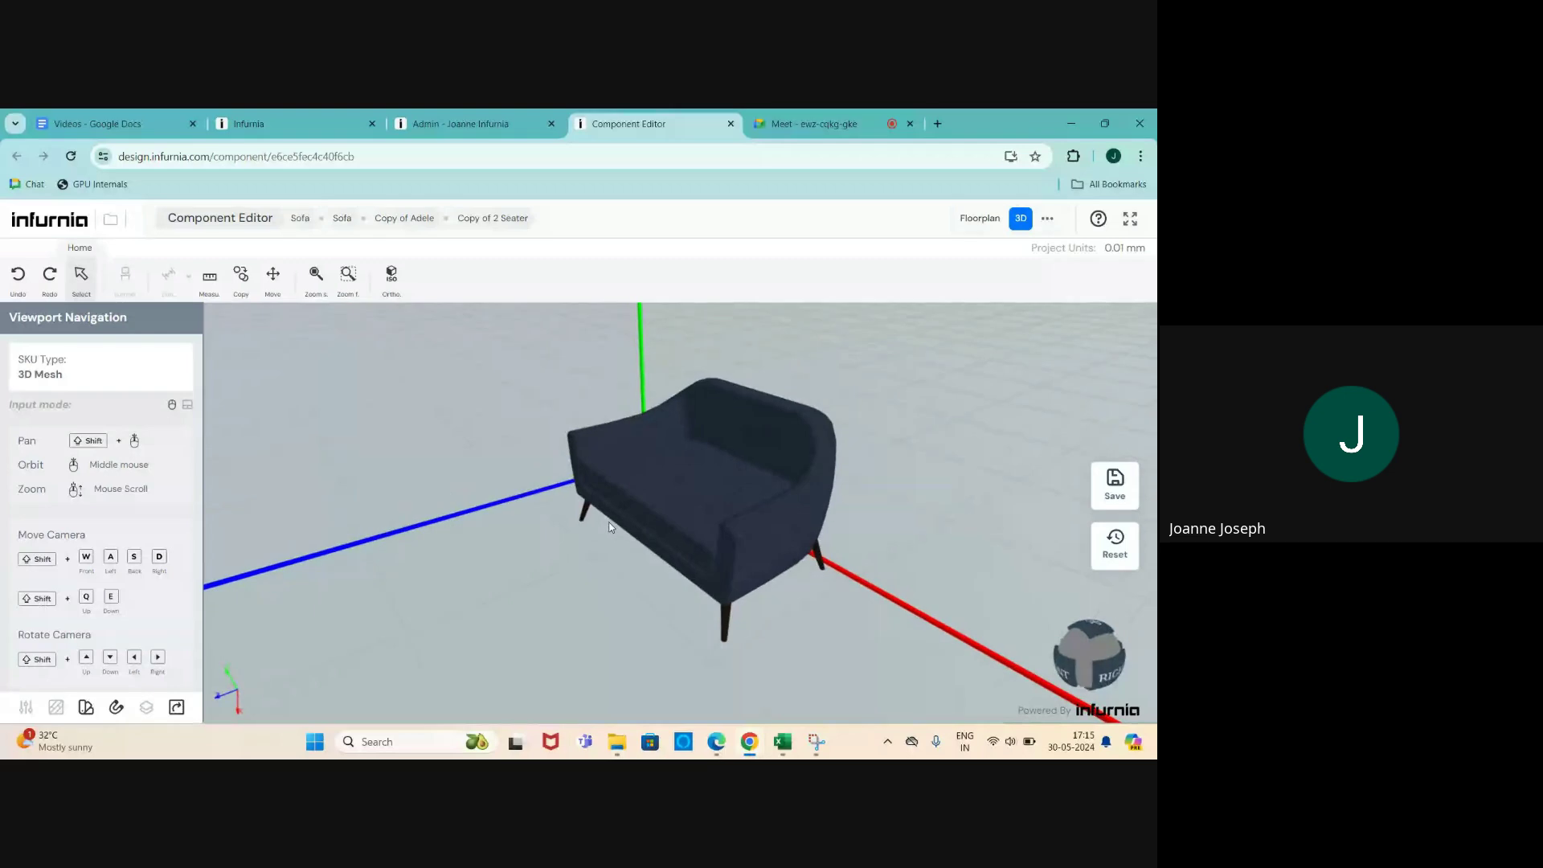
scroll(707, 492, "up", 3)
scroll(708, 497, "down", 2)
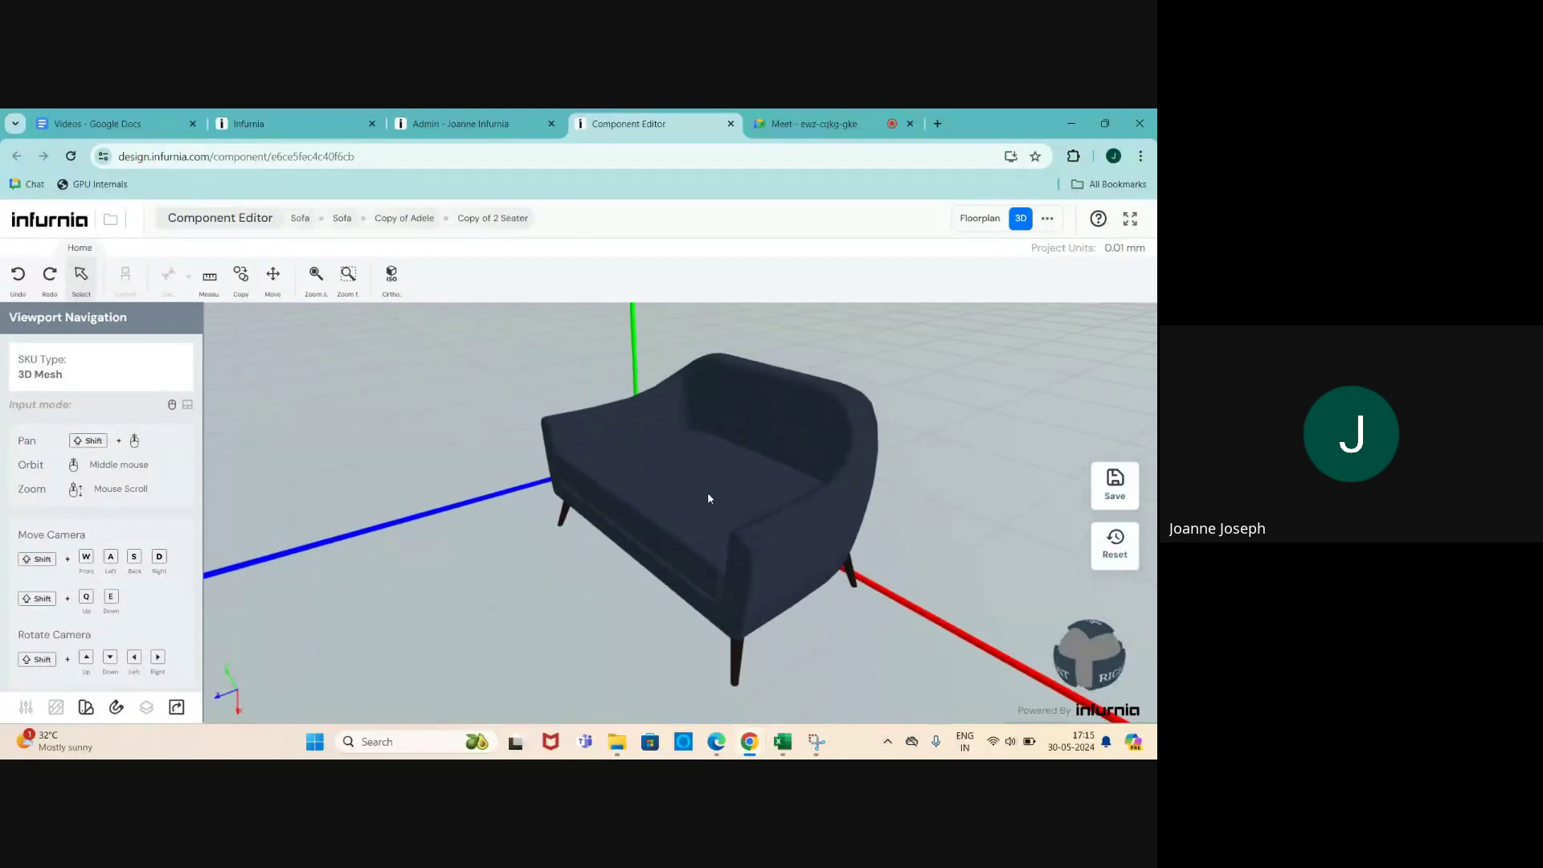
mouse_move(710, 499)
middle_mouse_down()
mouse_move(751, 486)
mouse_move(778, 520)
mouse_move(749, 469)
mouse_move(695, 513)
middle_mouse_up()
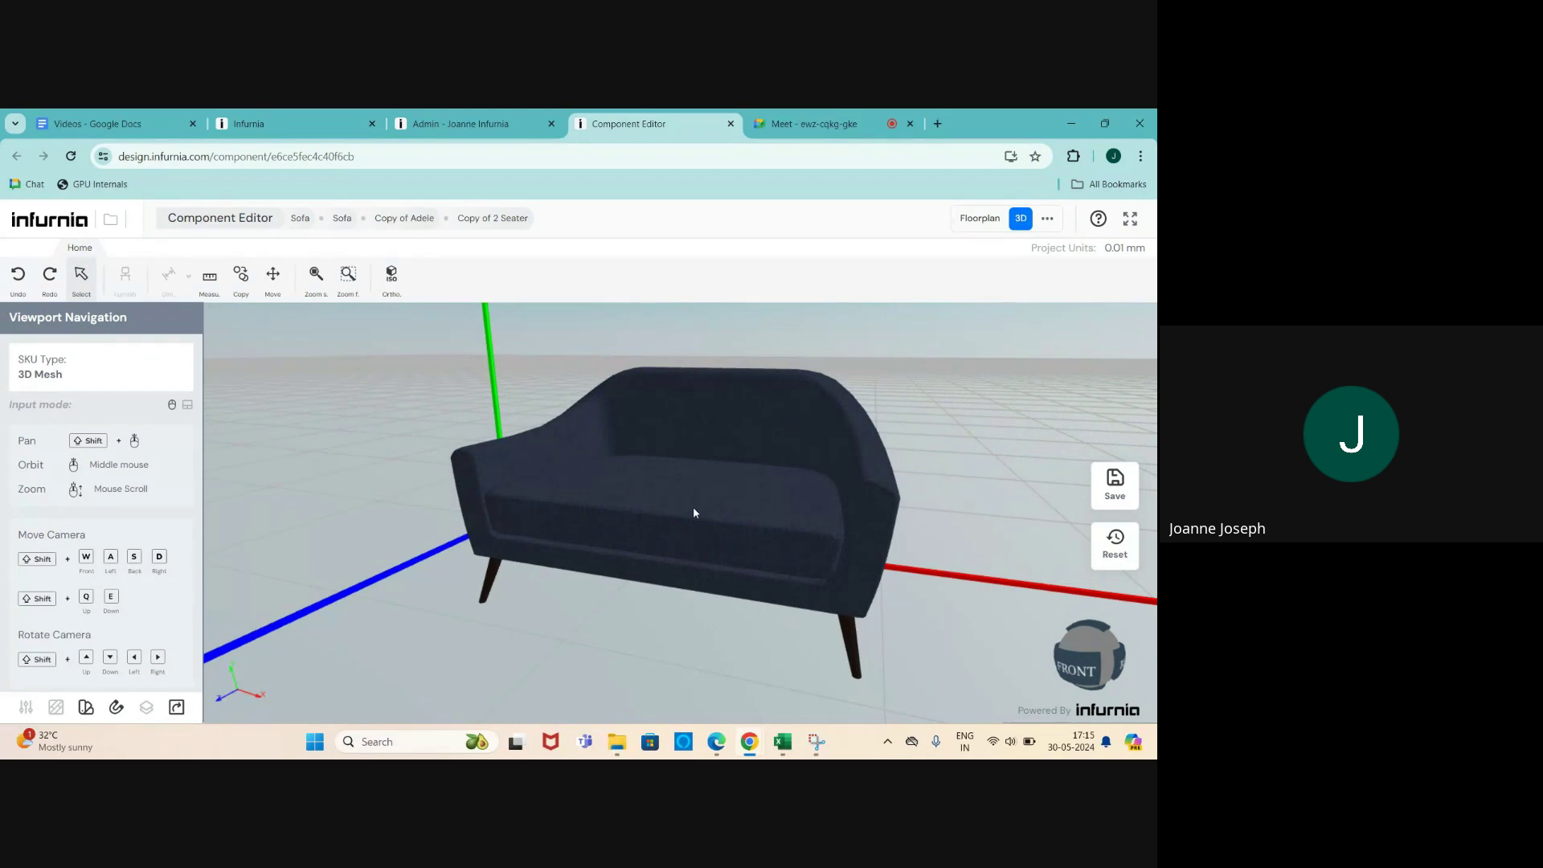
left_click(694, 513)
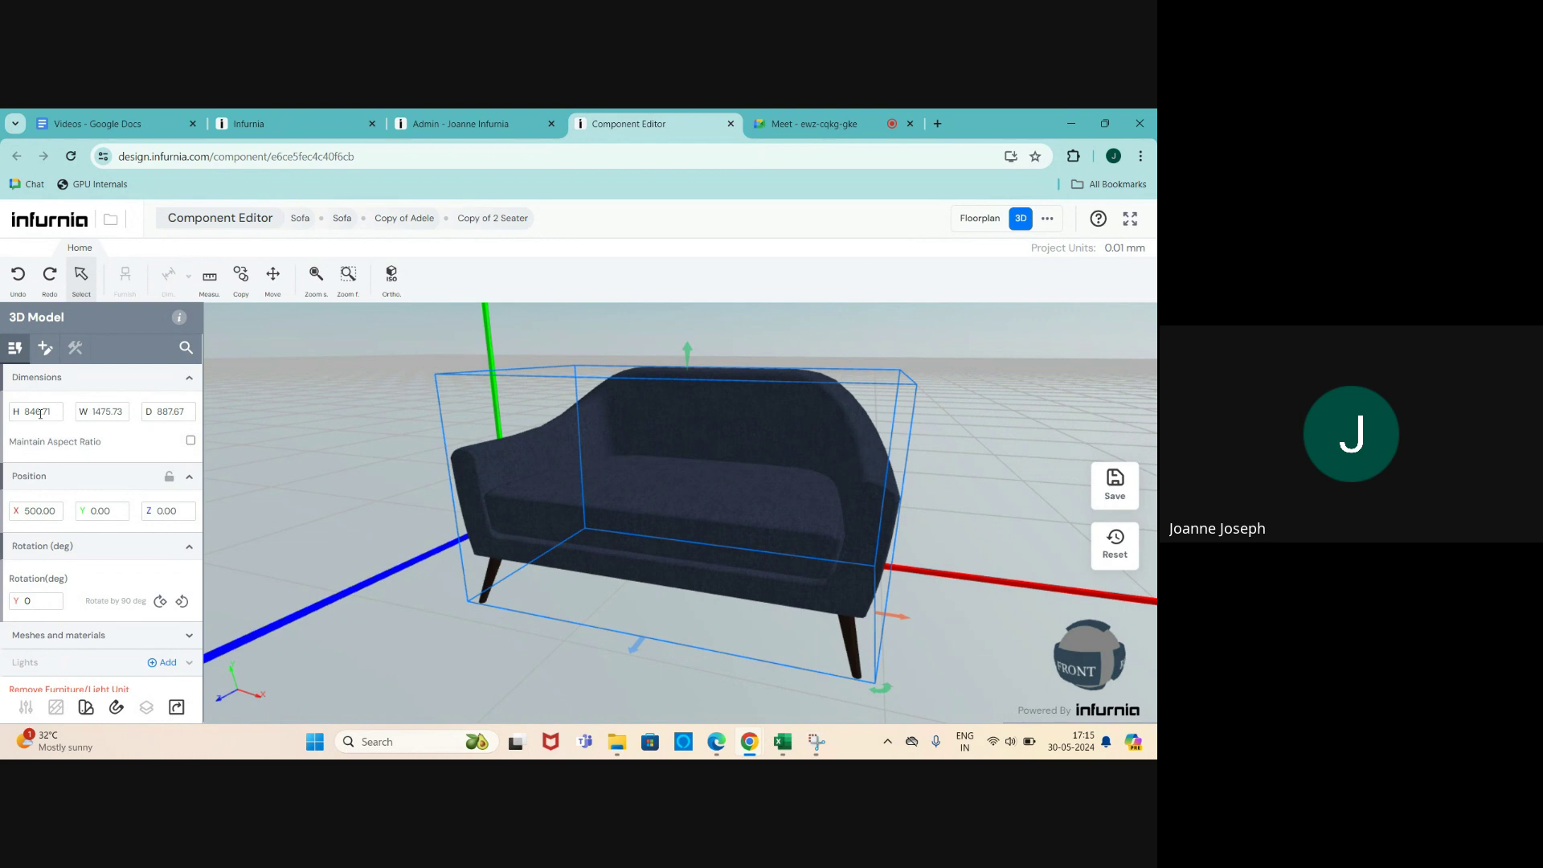
- Resize the sofa to H 700 and W 700, keeping depth 887.67
left_click_drag(56, 412, 6, 414)
type("400")
left_click(102, 411)
left_click_drag(126, 412, 77, 414)
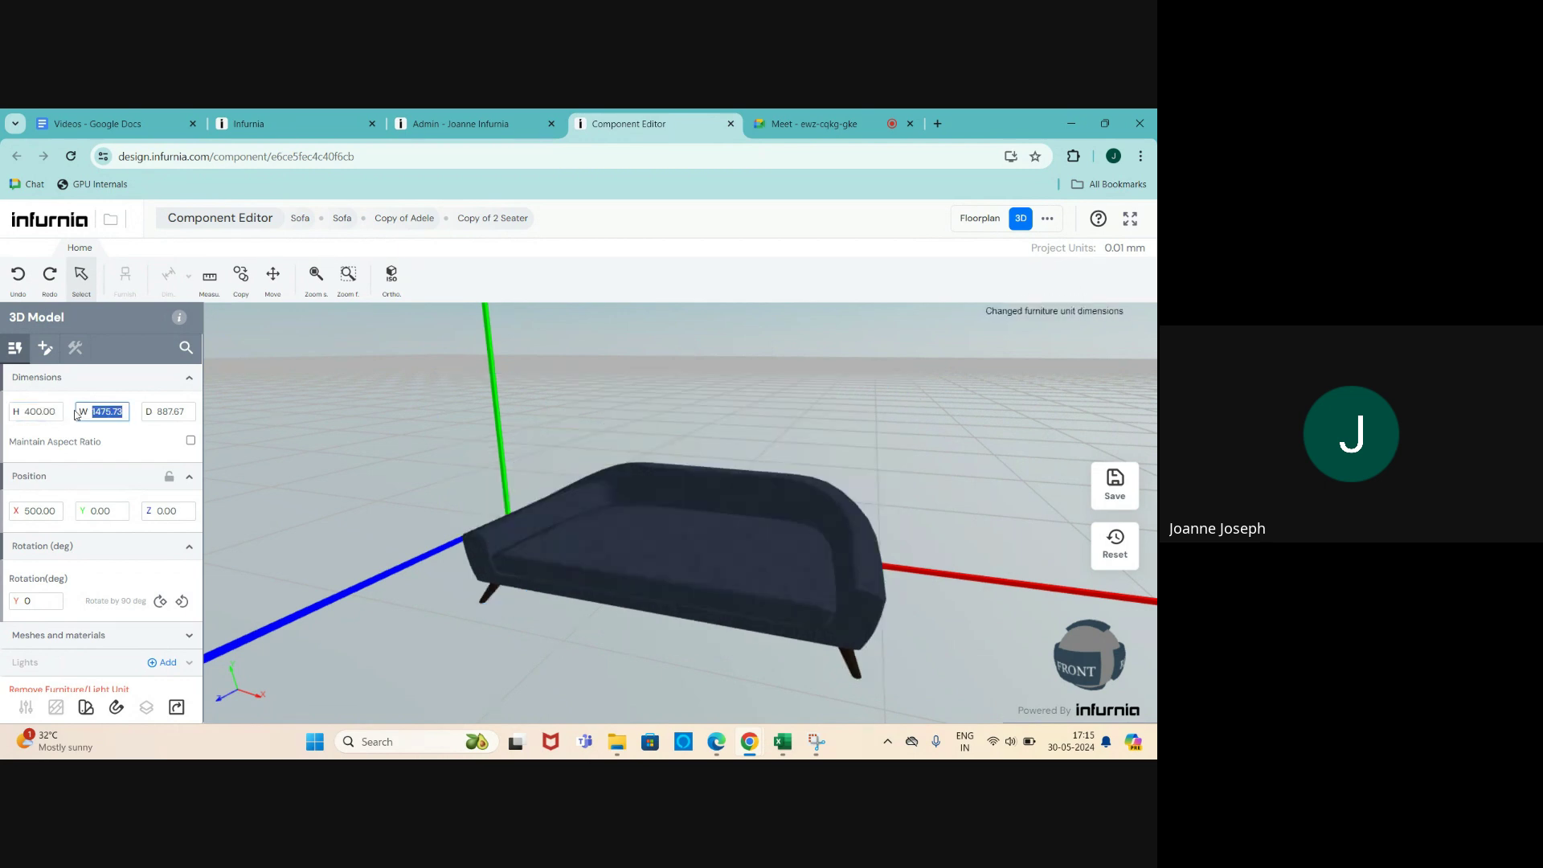
type("700")
key("Return")
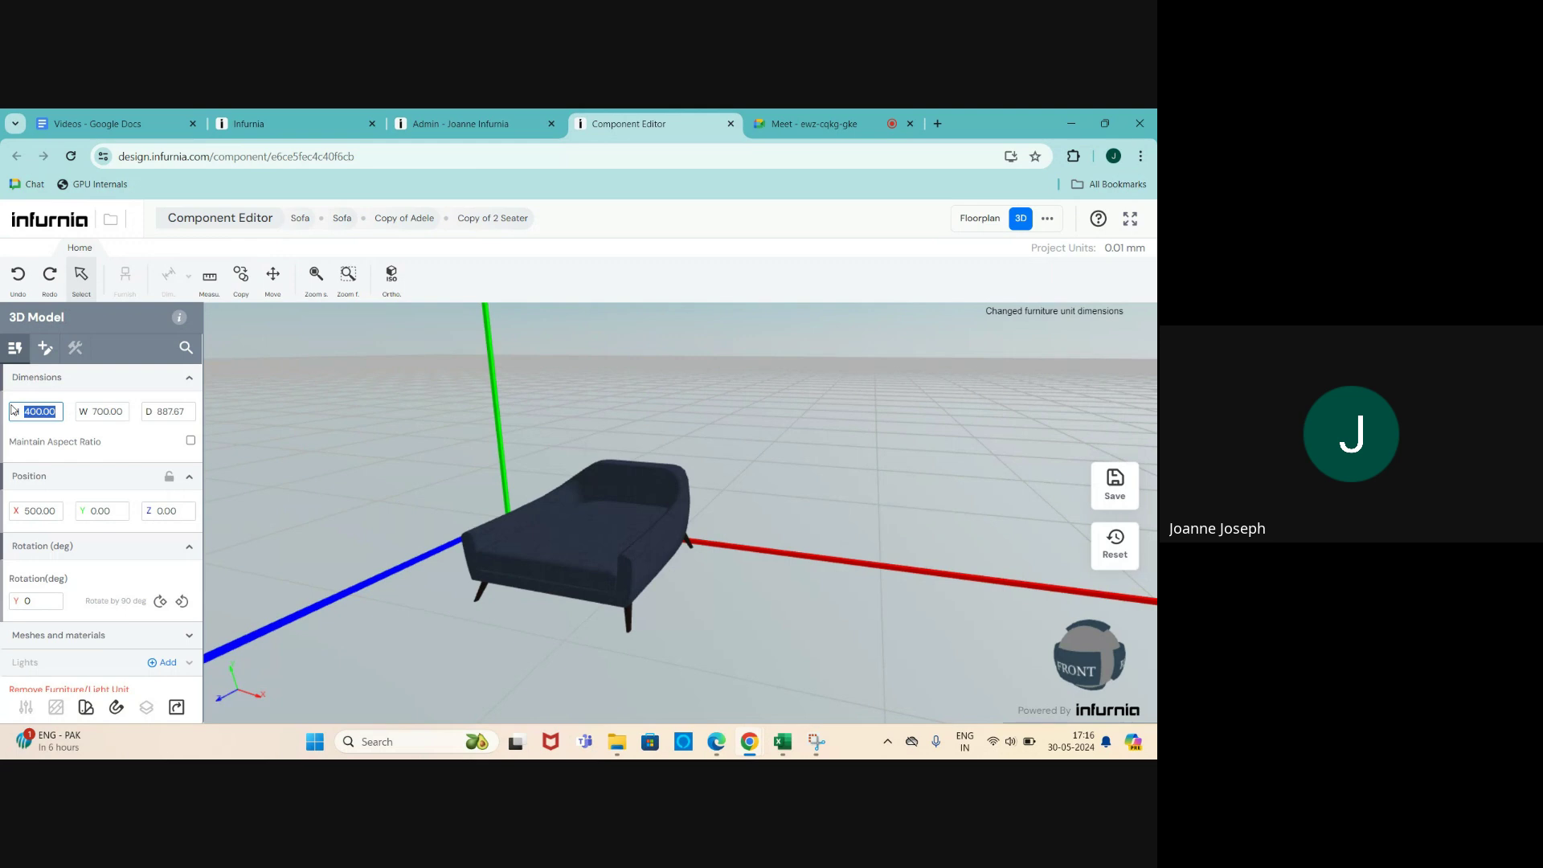
type("700")
key("Return")
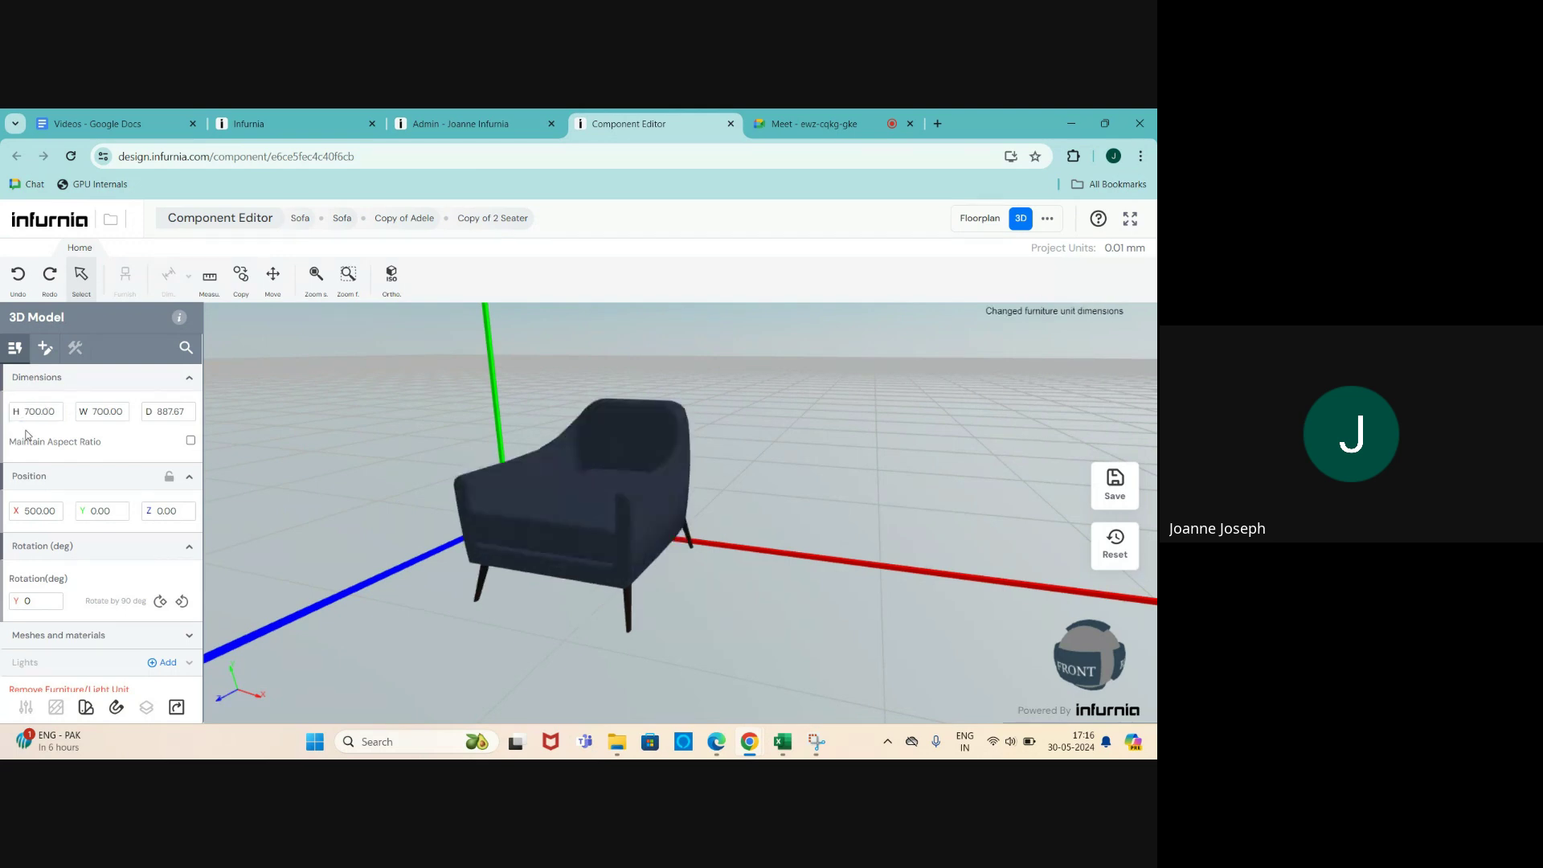
- Expand the sofa's Meshes and materials section
scroll(58, 615, "down", 1)
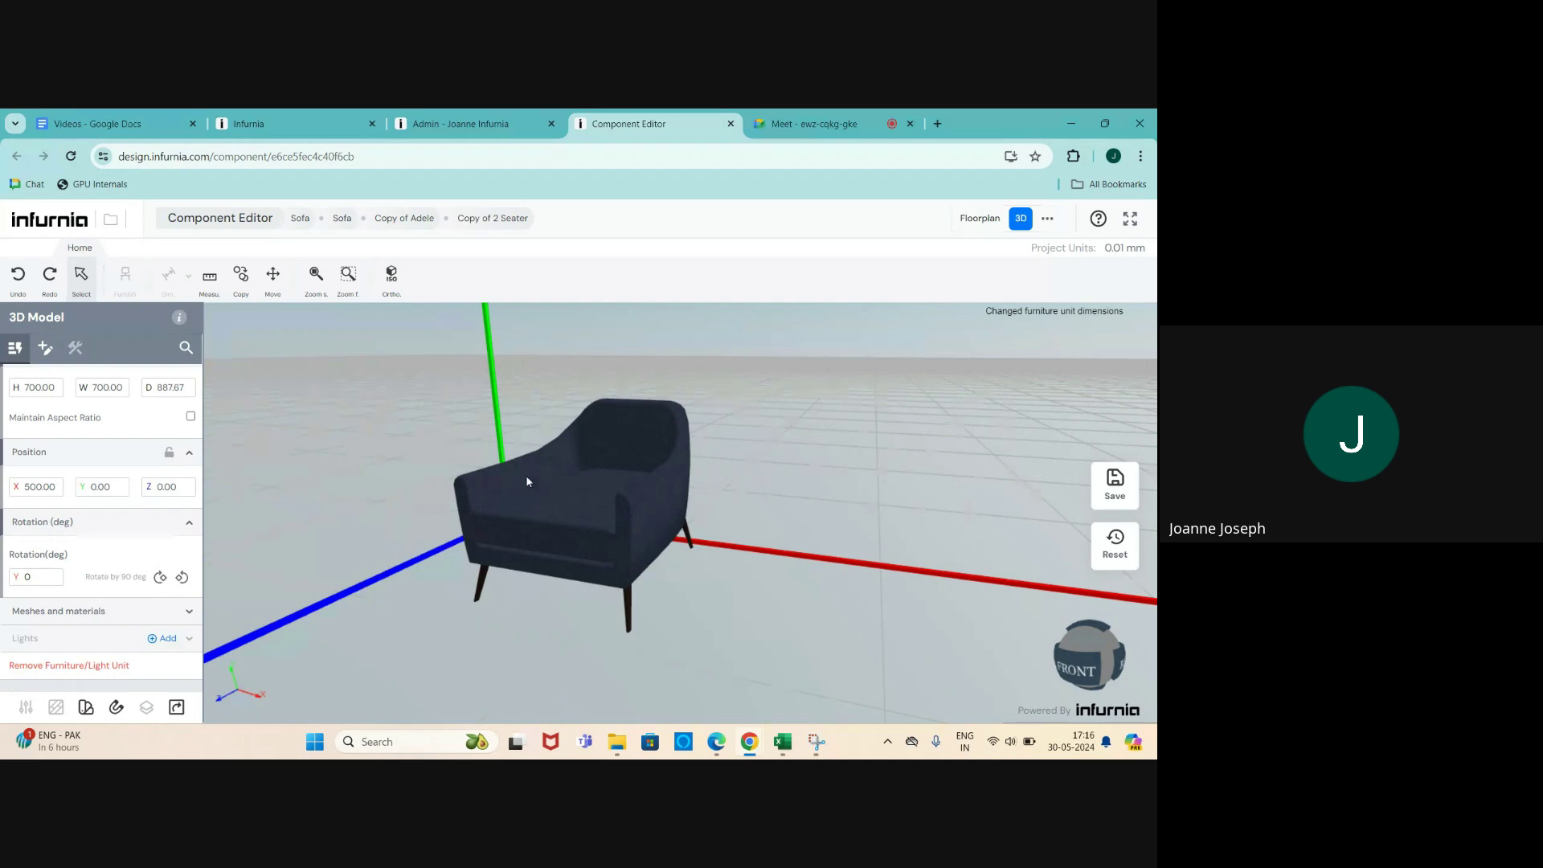
left_click(48, 611)
scroll(53, 580, "down", 2)
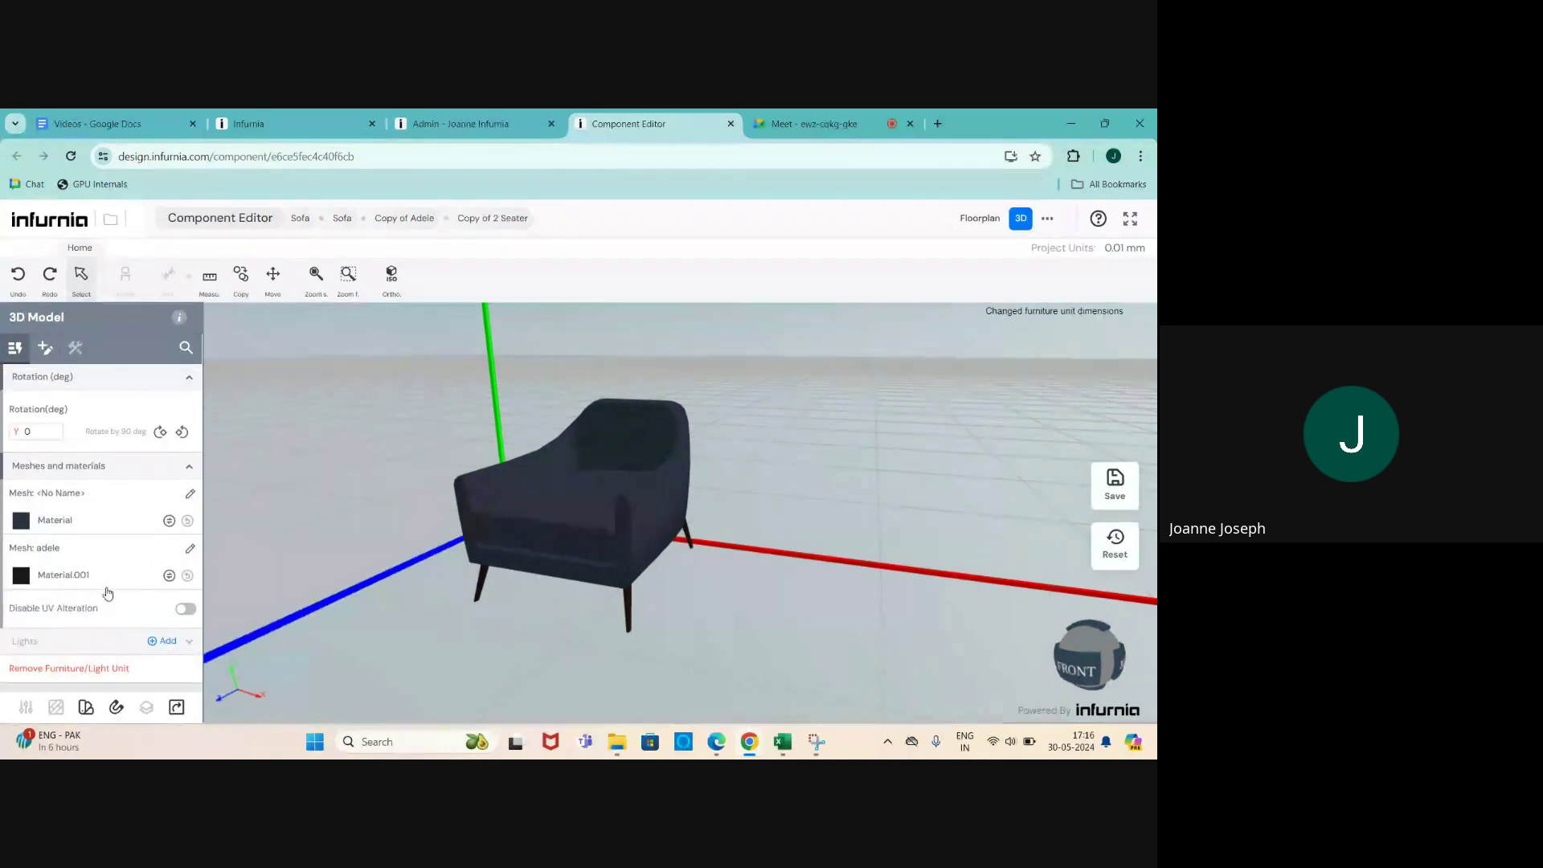
- Apply Brown Fabric from the Fabric material library to the chair's main mesh
left_click(169, 520)
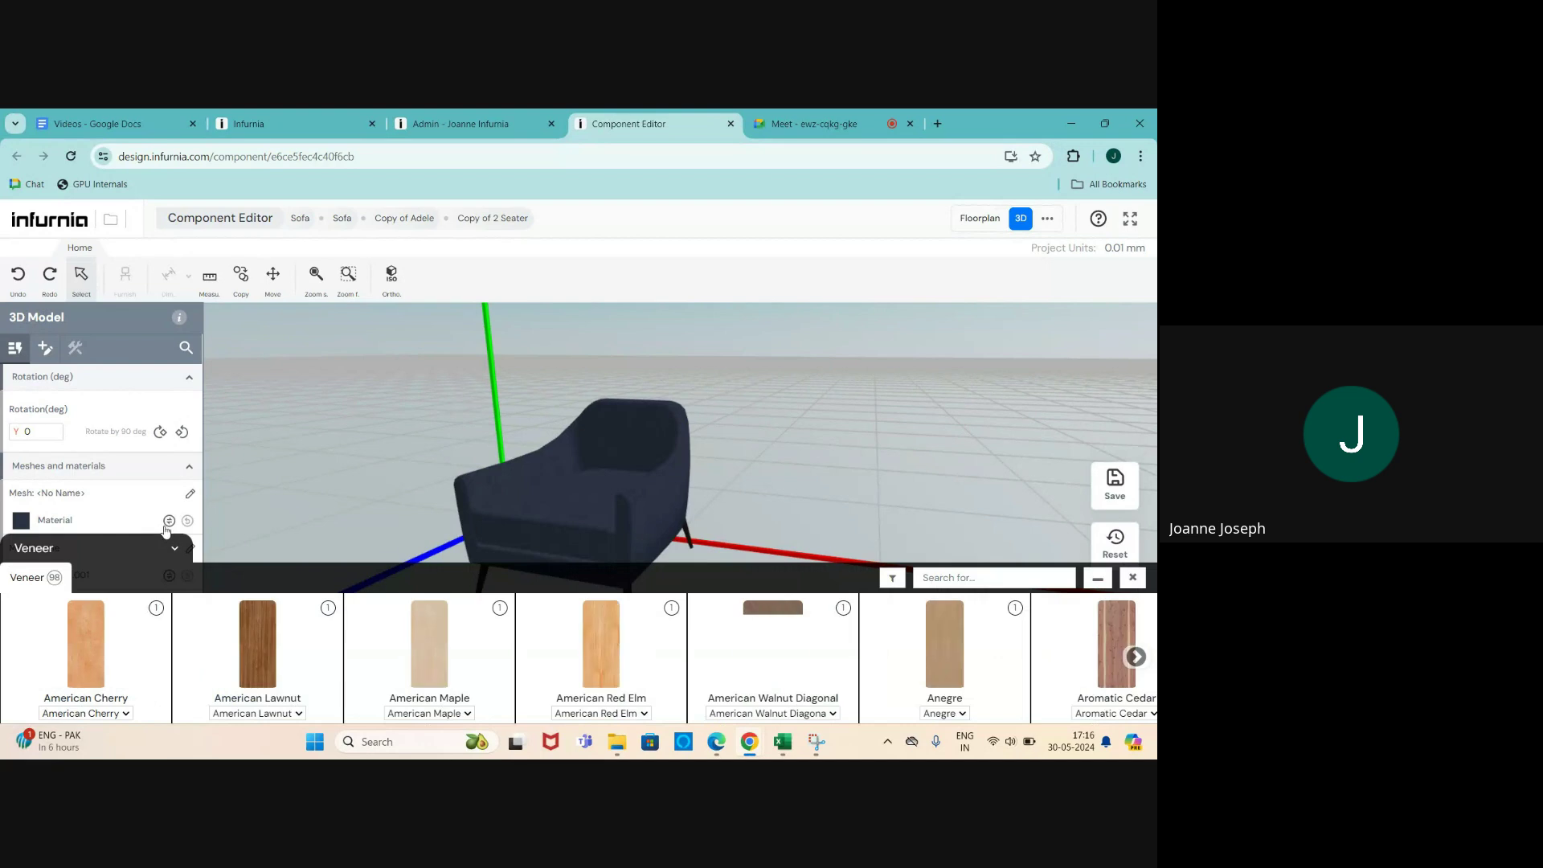
left_click(126, 553)
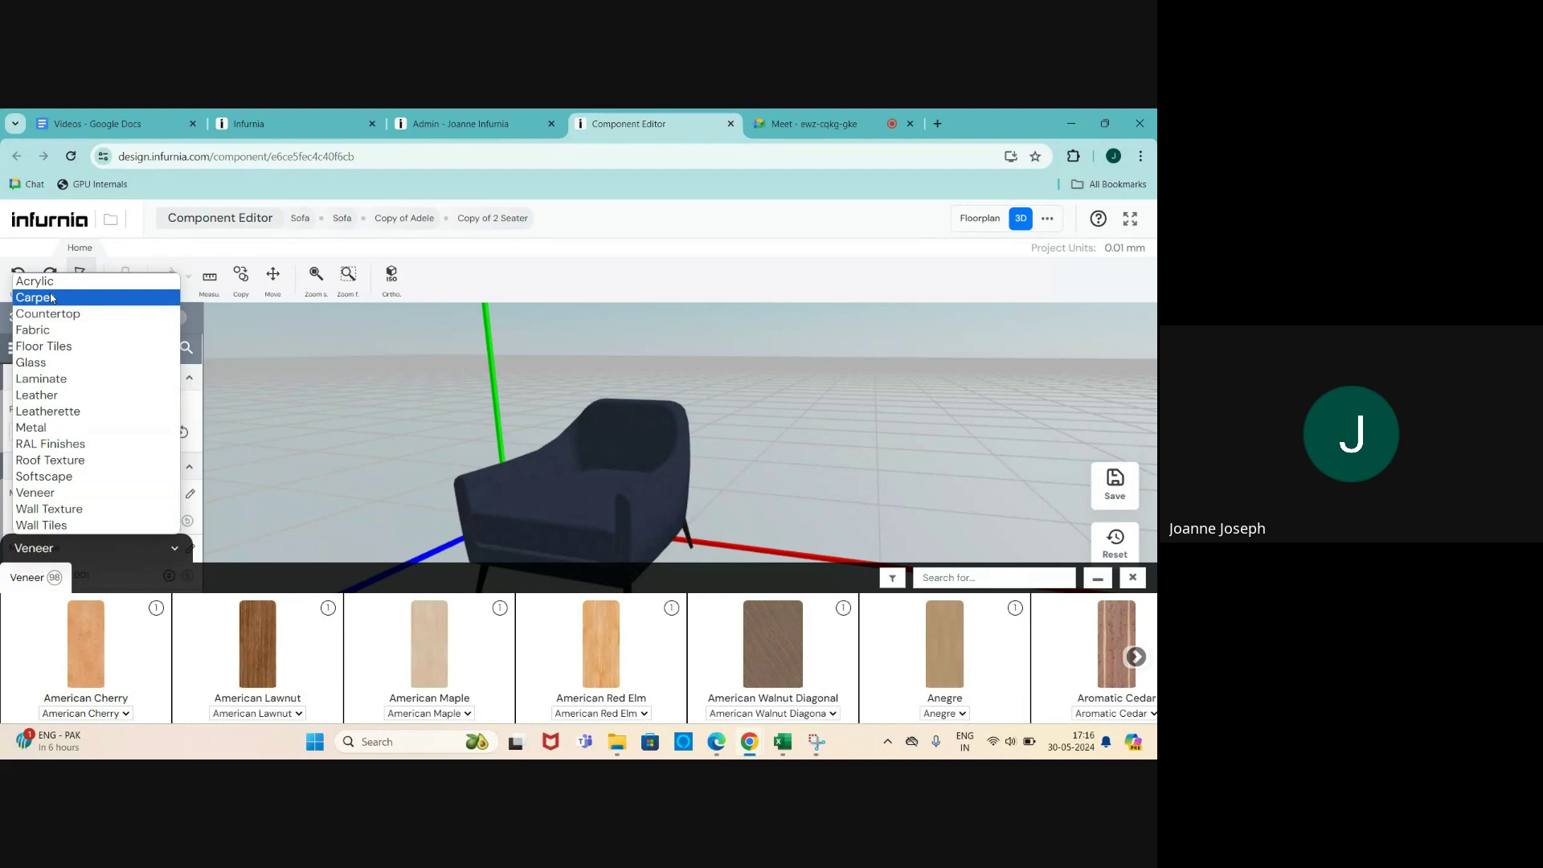
left_click(54, 331)
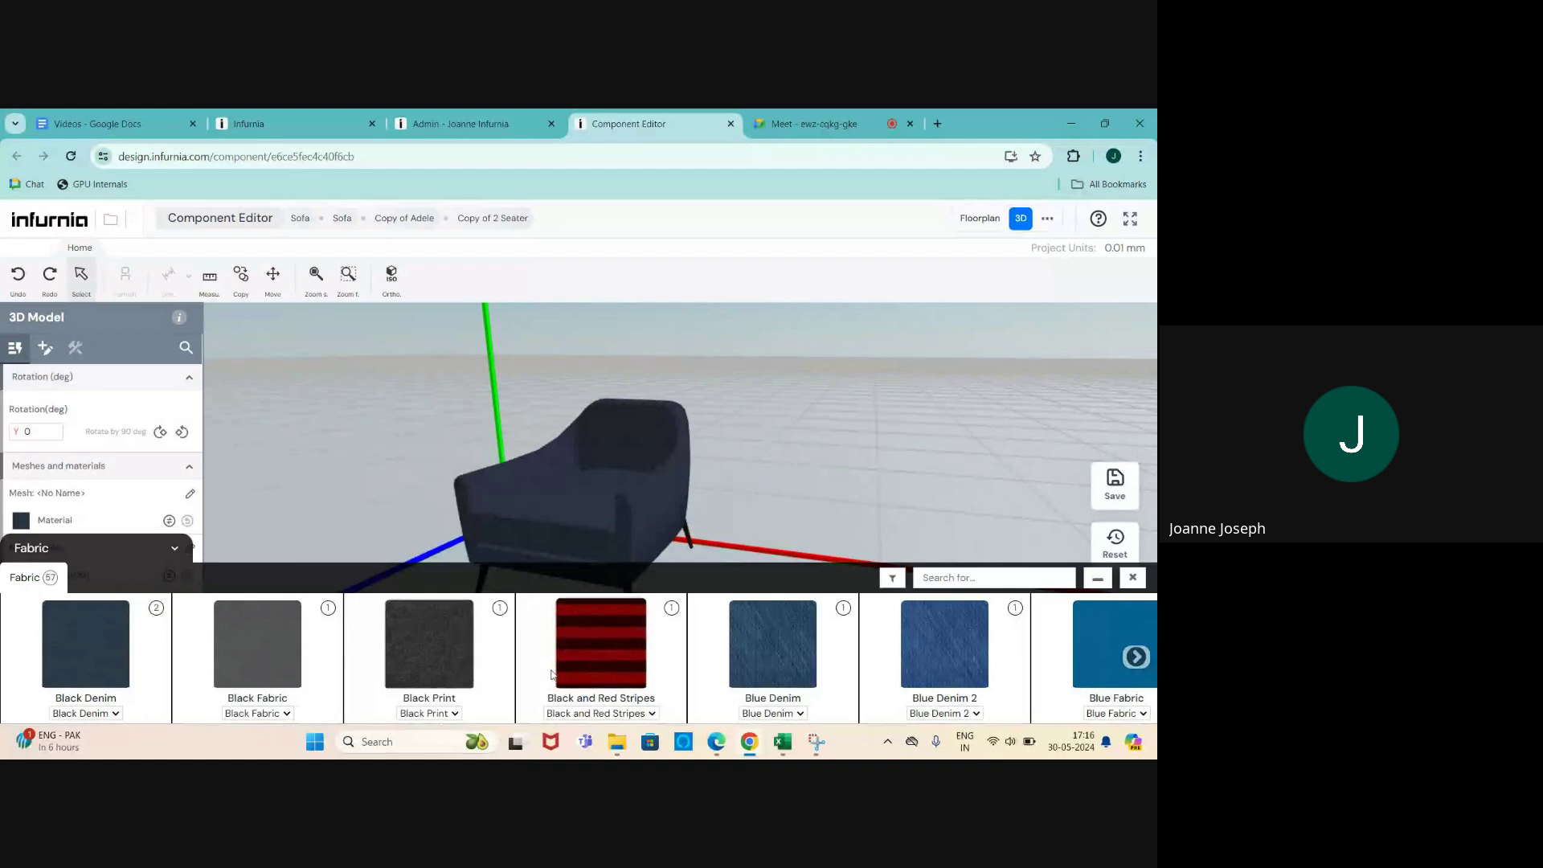
scroll(602, 667, "right", 5)
scroll(691, 651, "right", 5)
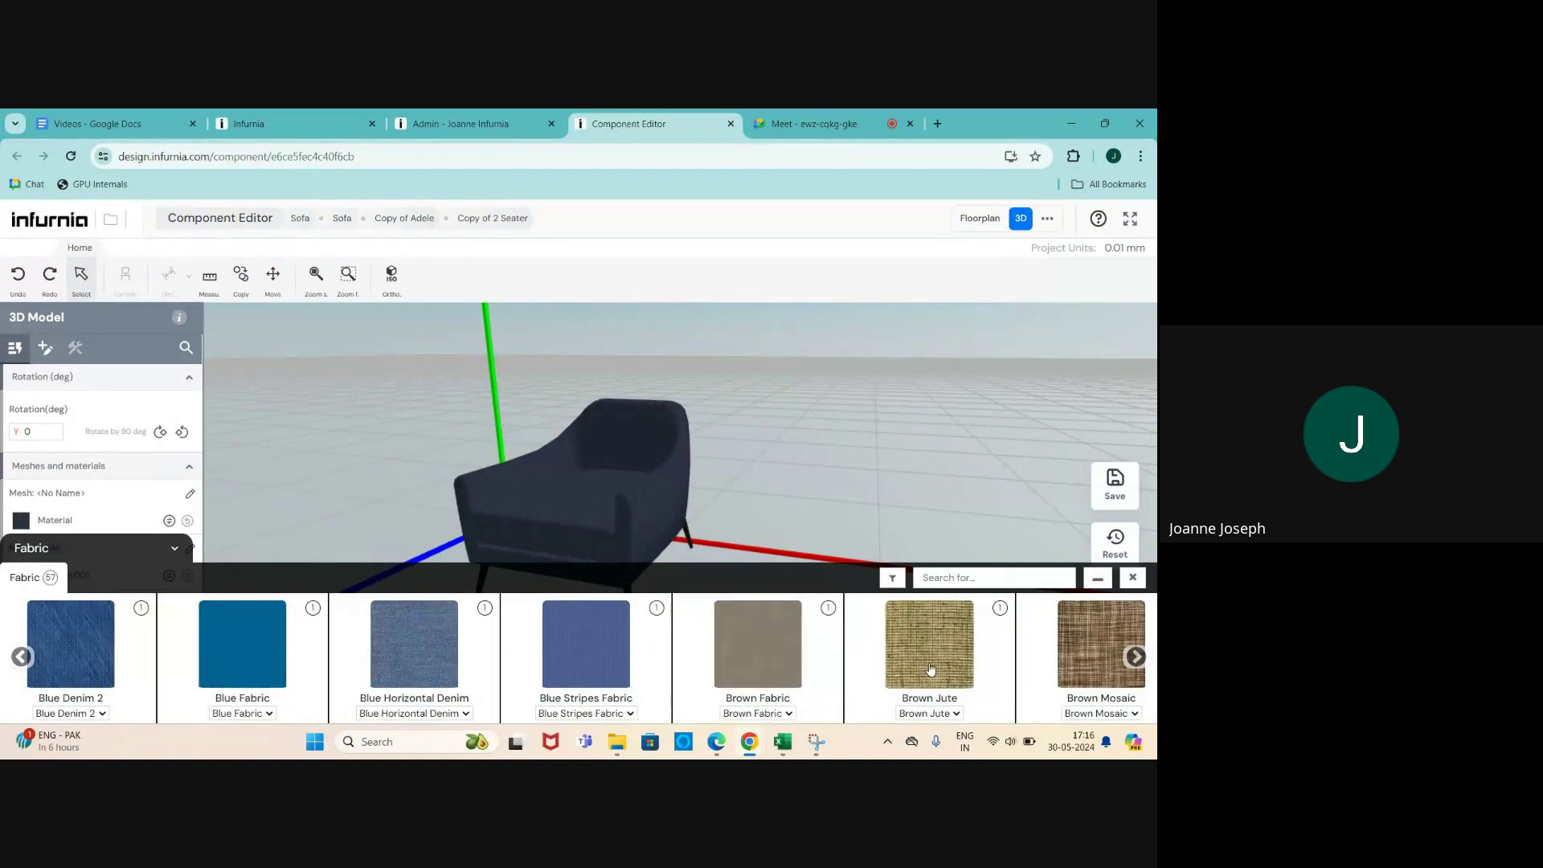
left_click(771, 653)
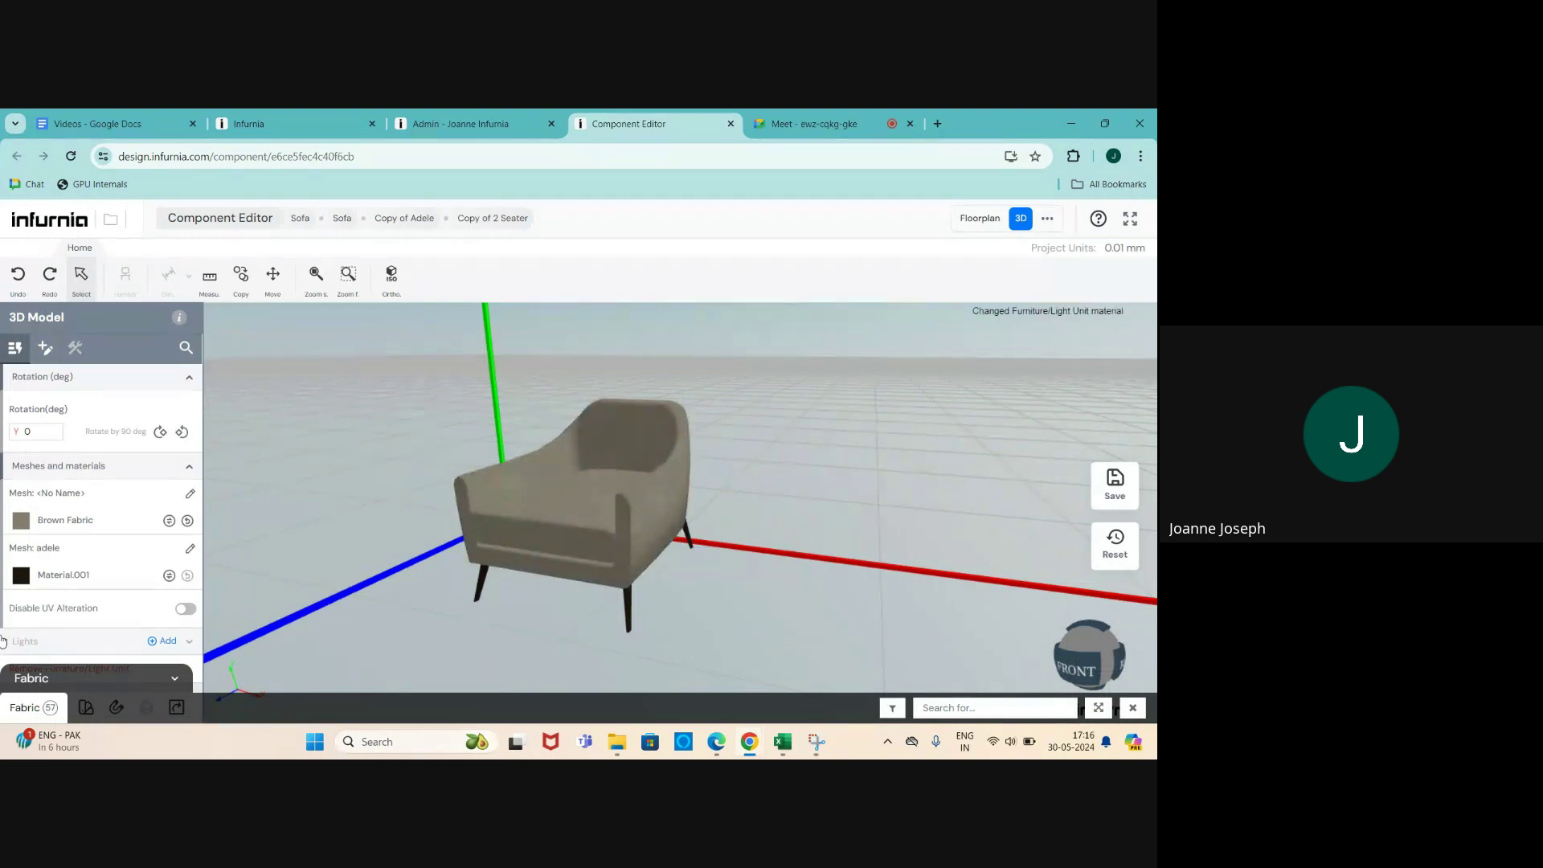
left_click(1129, 708)
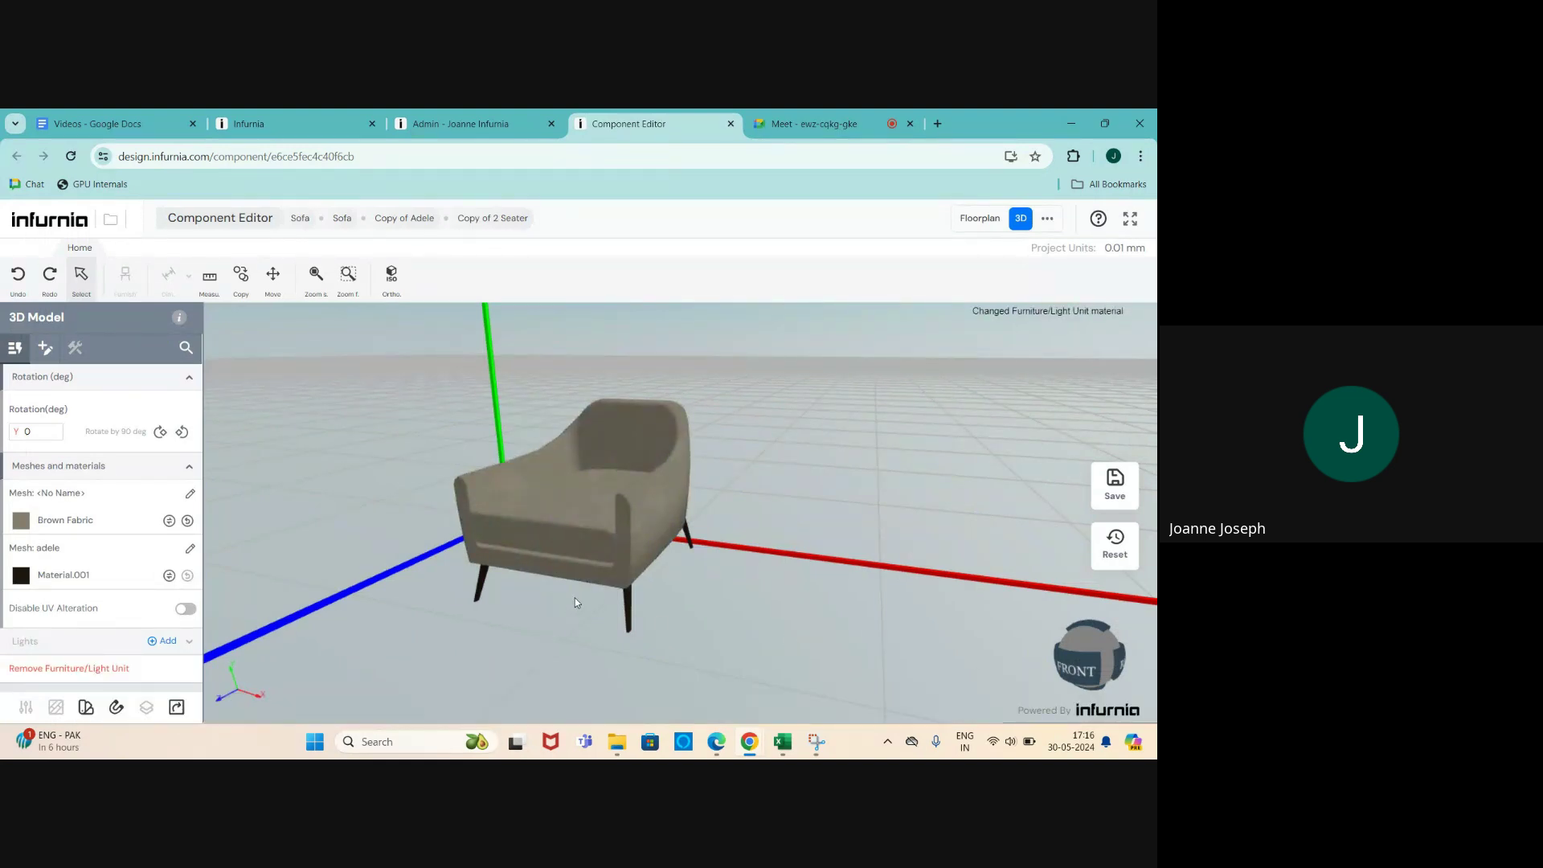
scroll(692, 522, "up", 3)
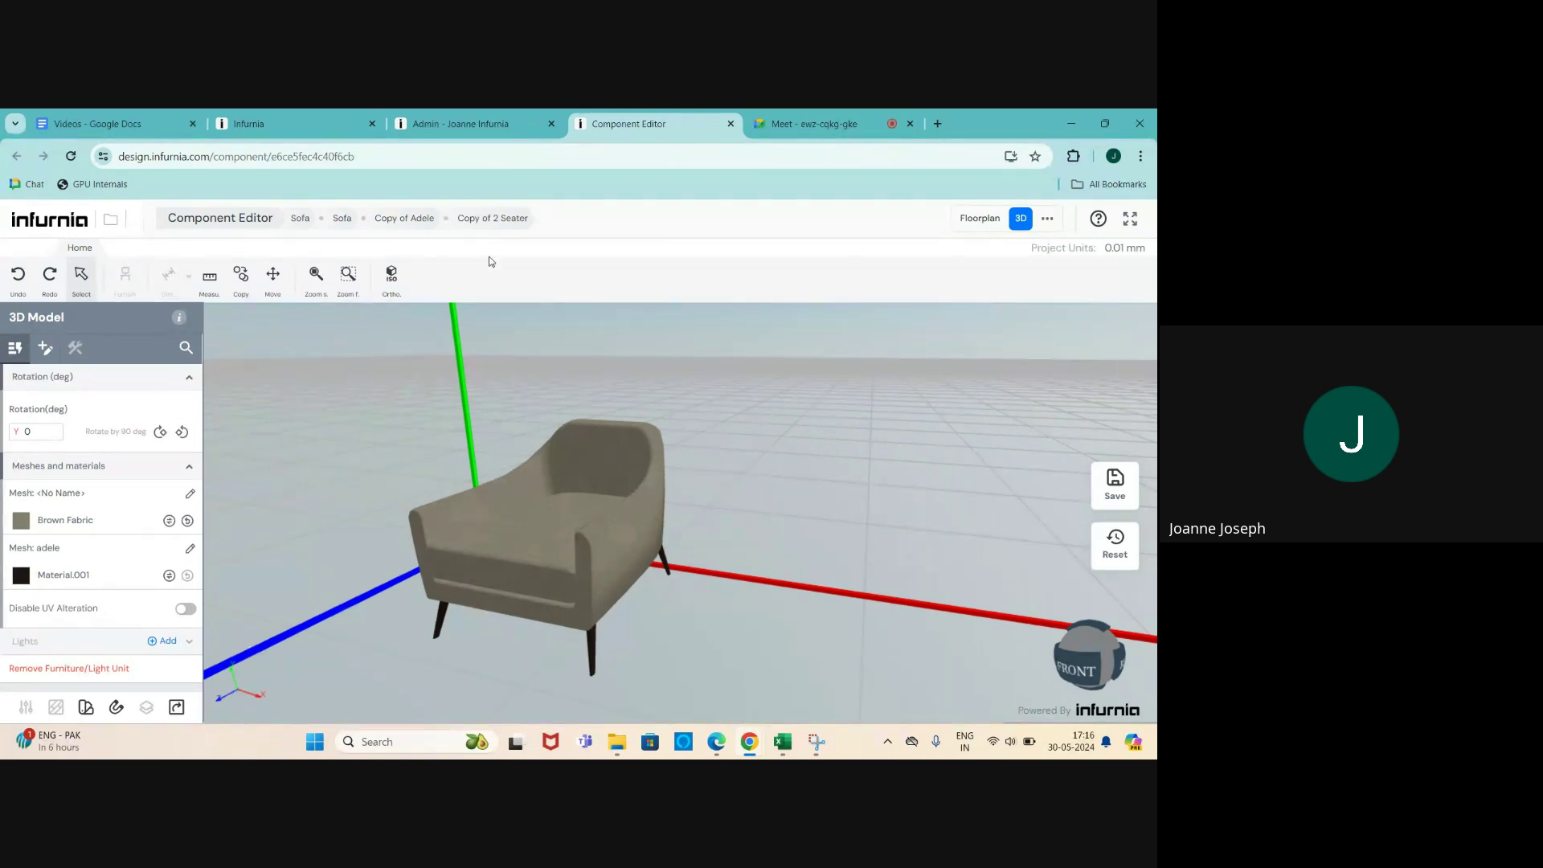
- Save the brown armchair with its preview as the SKU thumbnail and close the Component Editor
left_click(1115, 486)
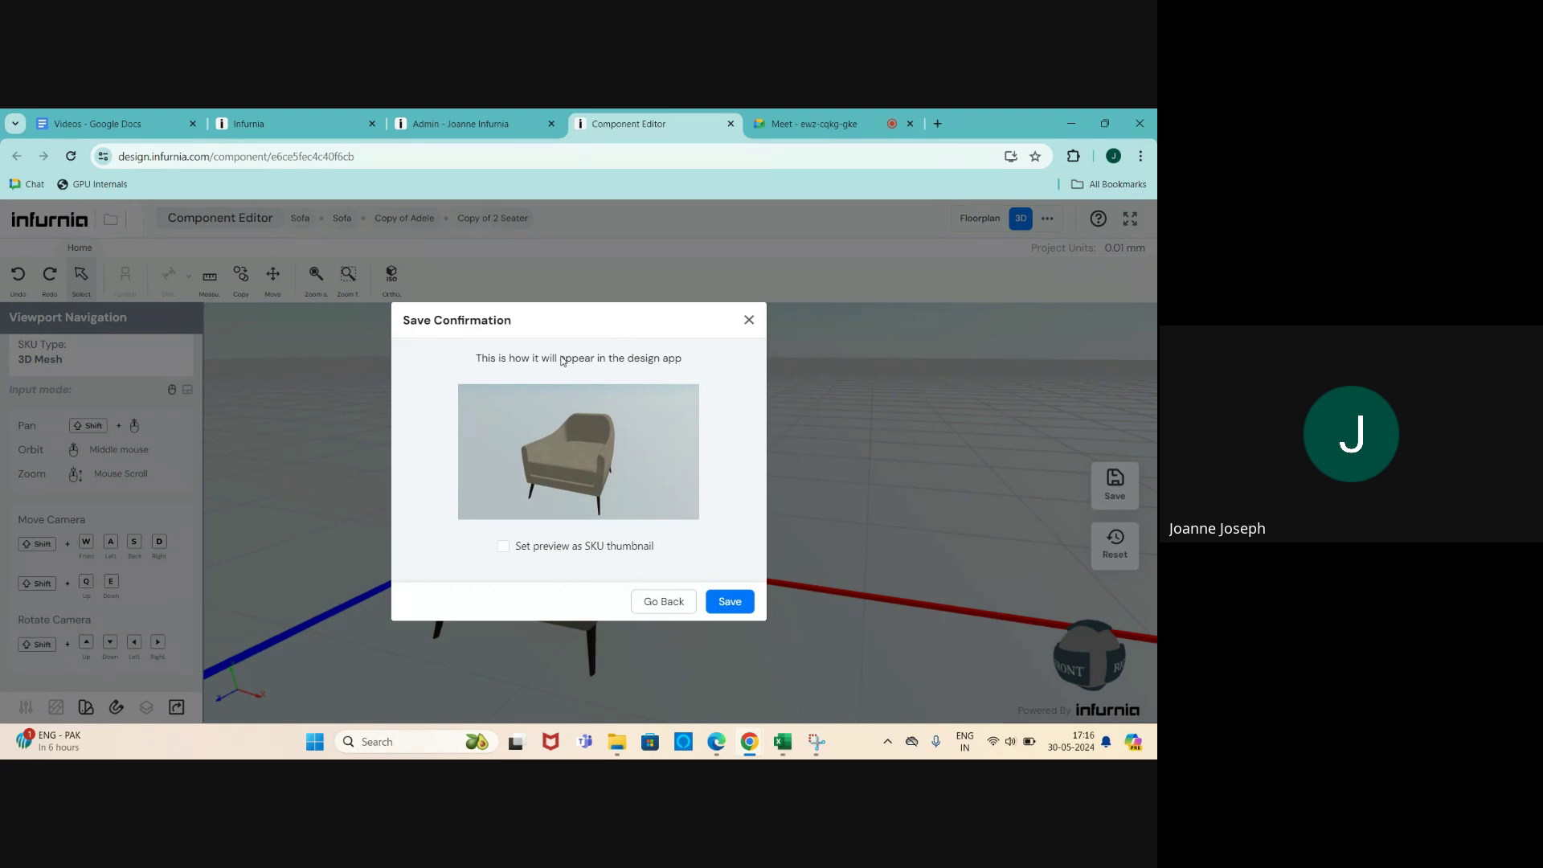
left_click(504, 547)
left_click(729, 602)
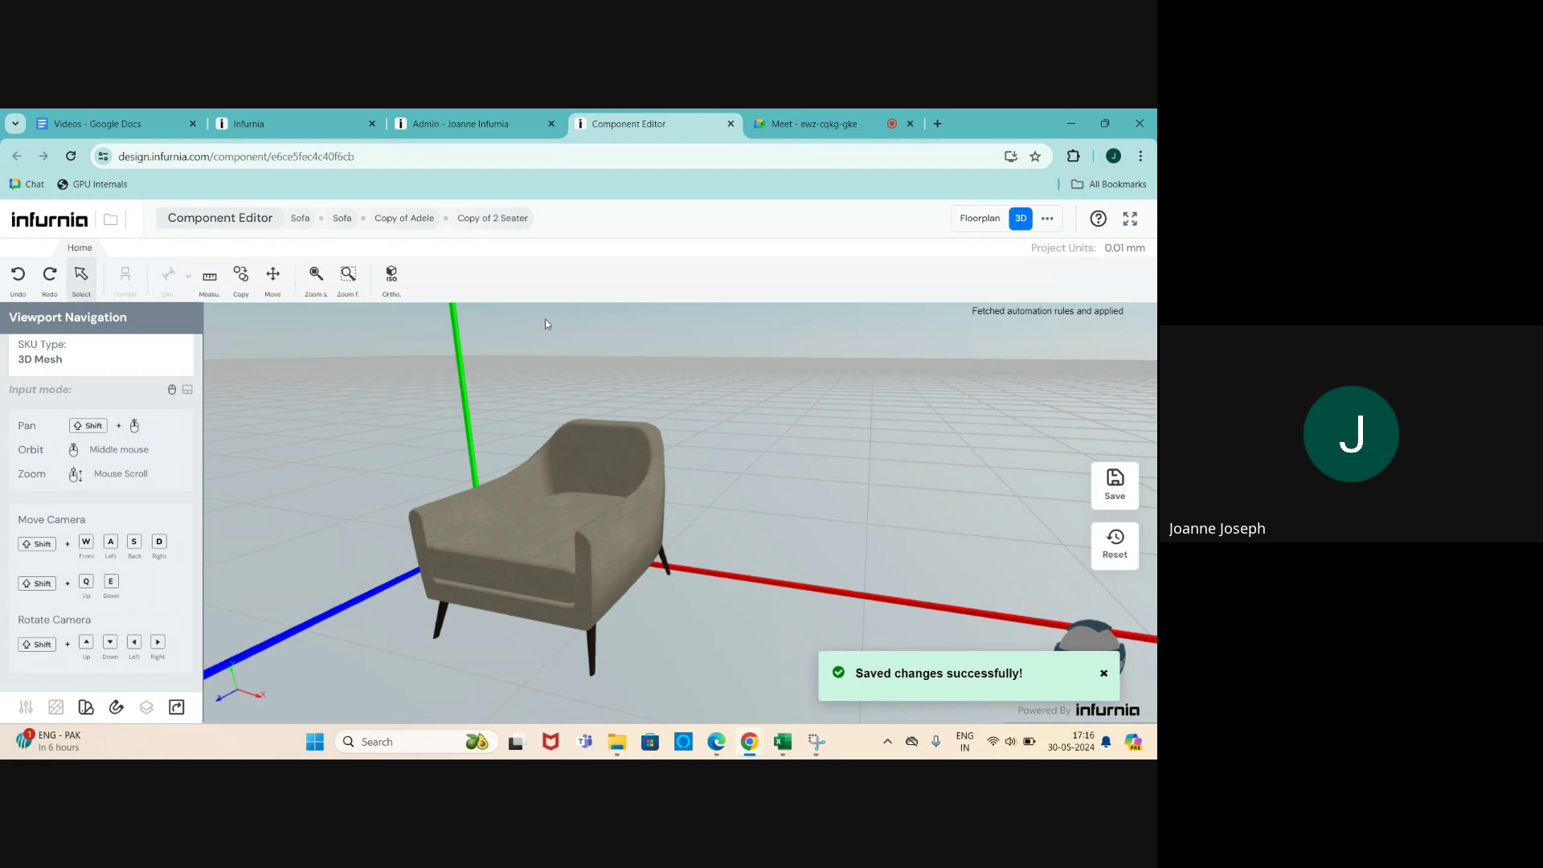
left_click(730, 125)
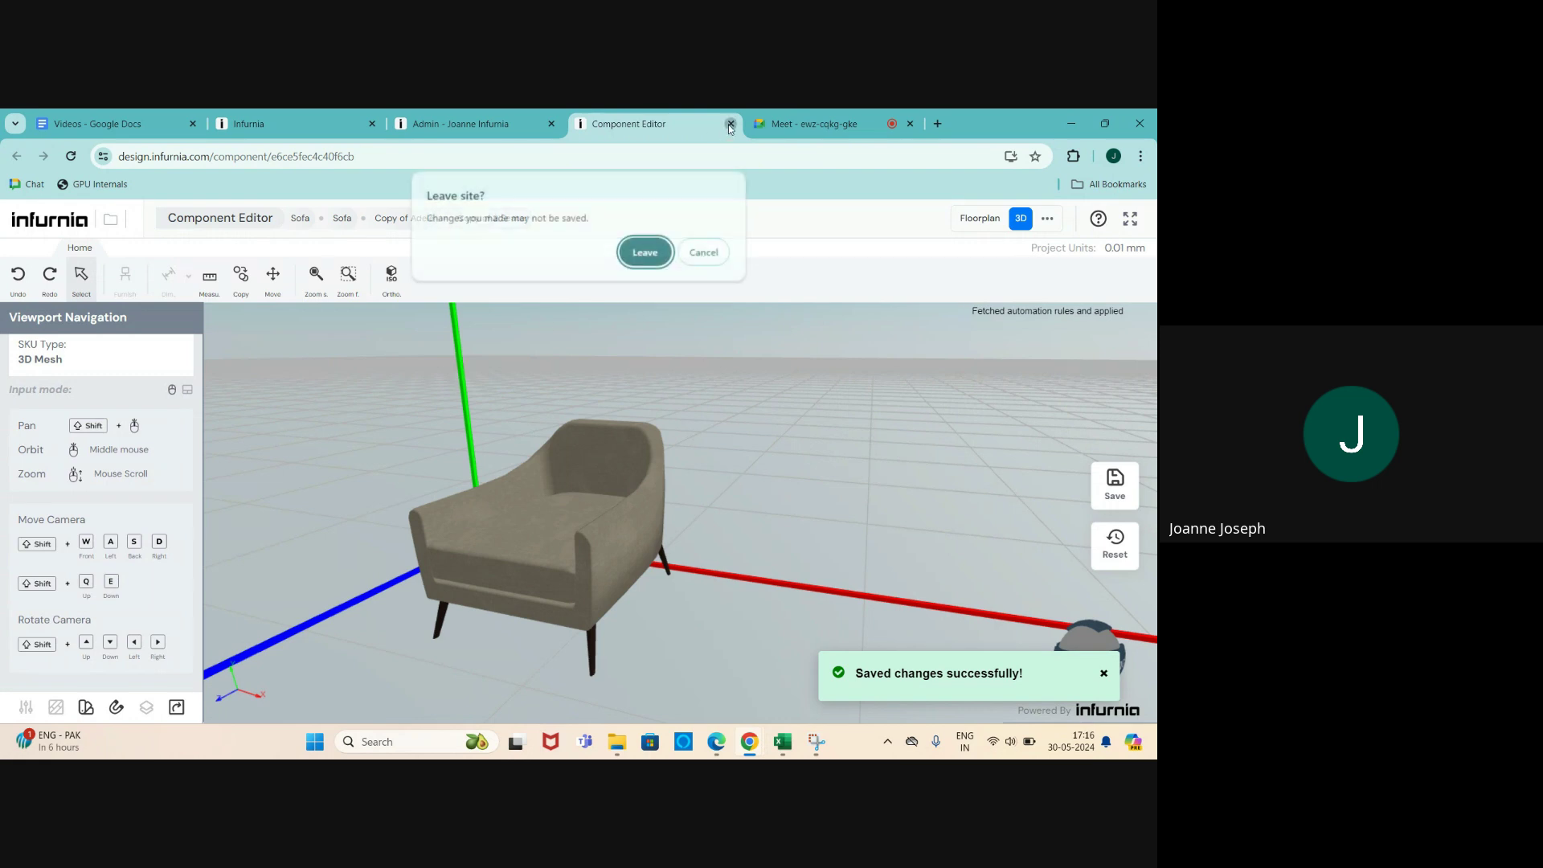
- Leave the editor and reload the Sofa catalogue to check the Copy of Adele thumbnail
left_click(646, 253)
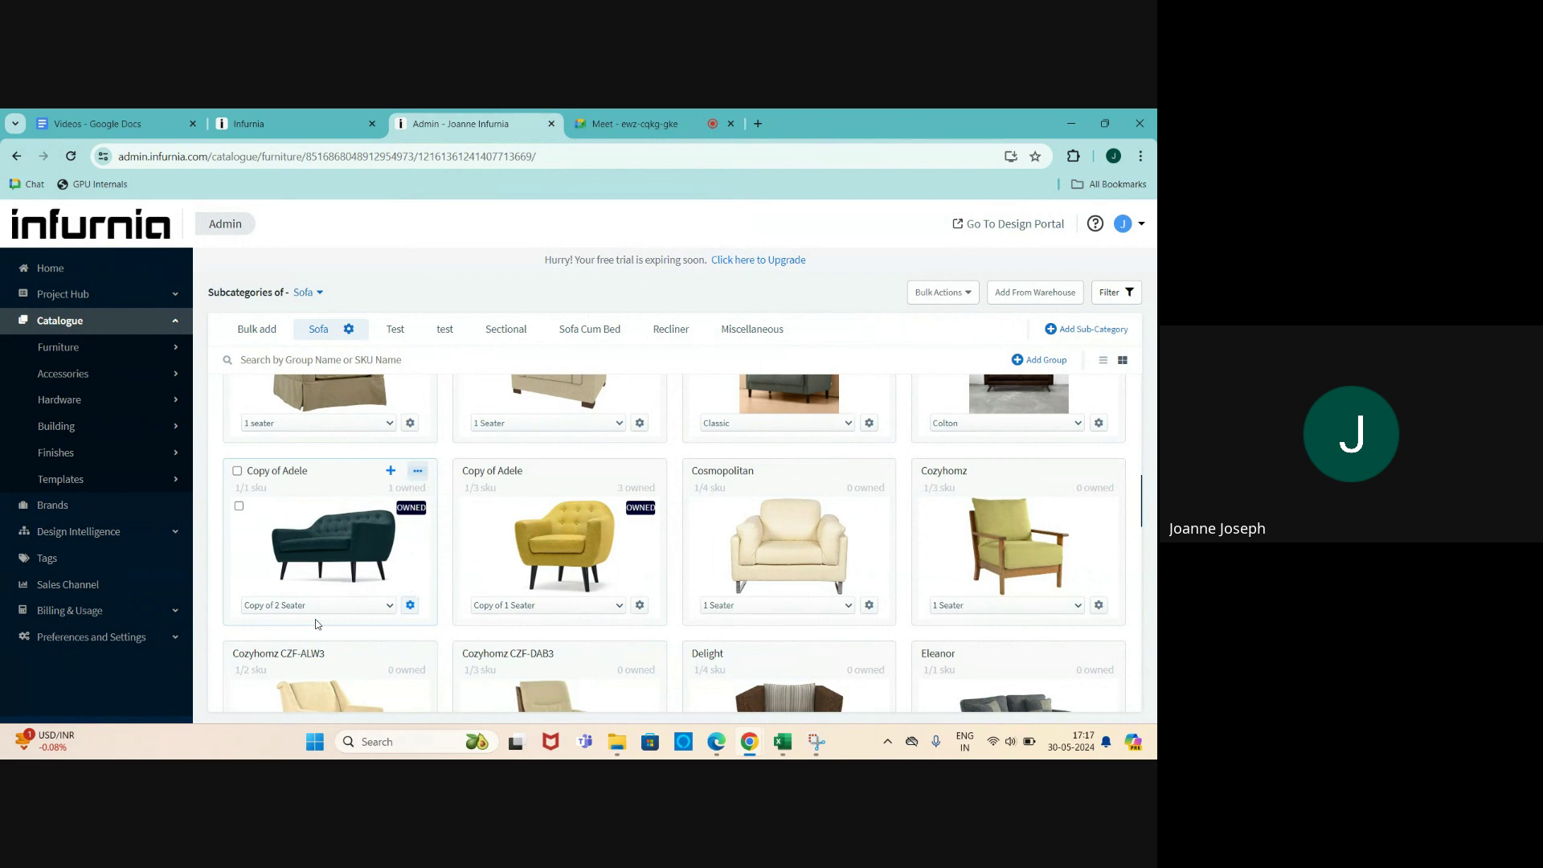
left_click(72, 156)
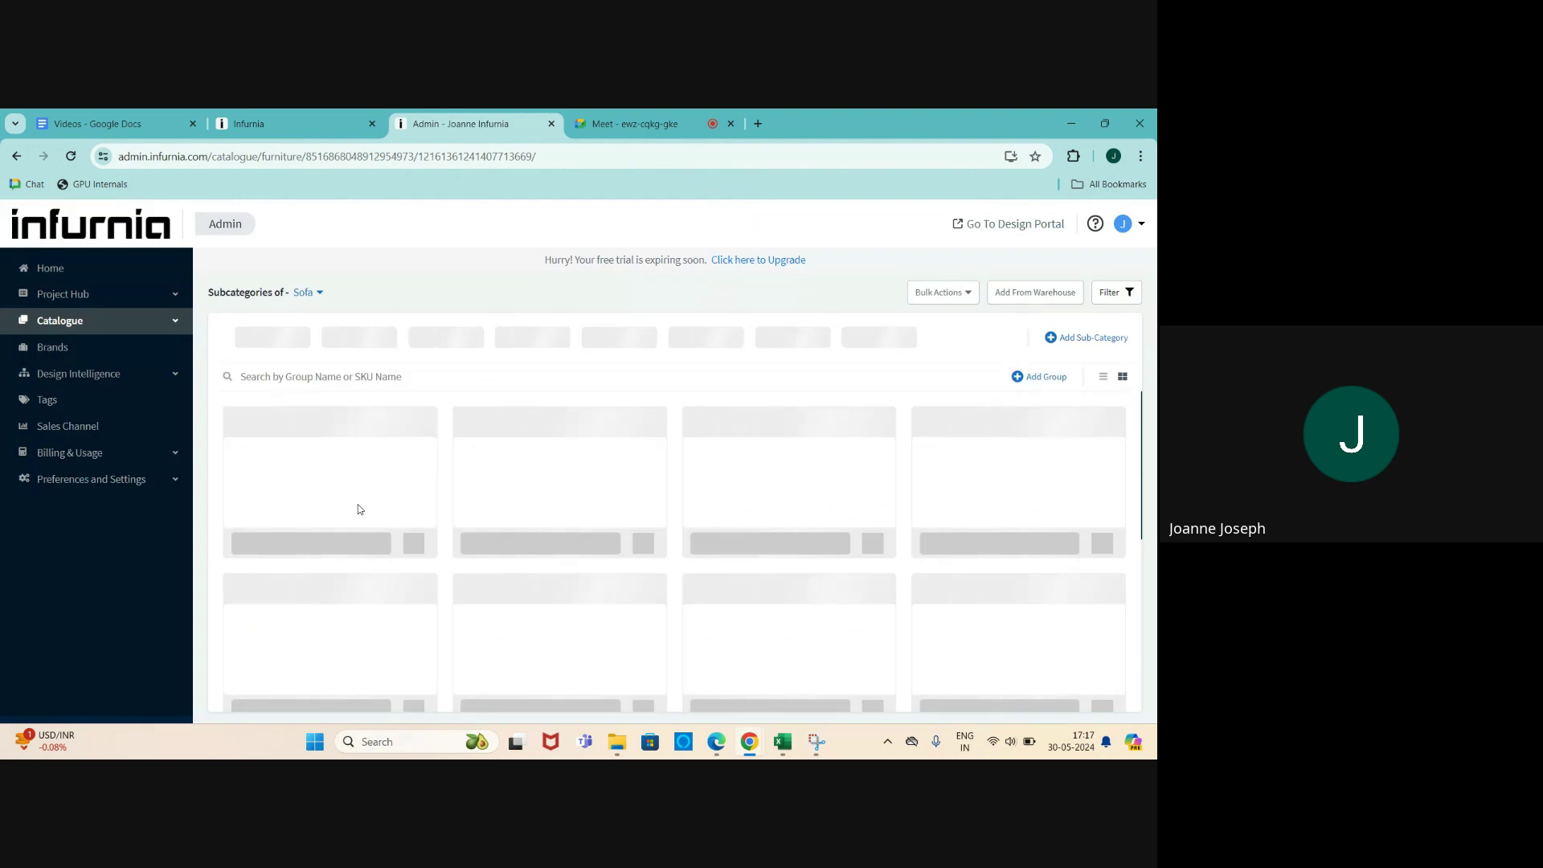
scroll(359, 506, "down", 10)
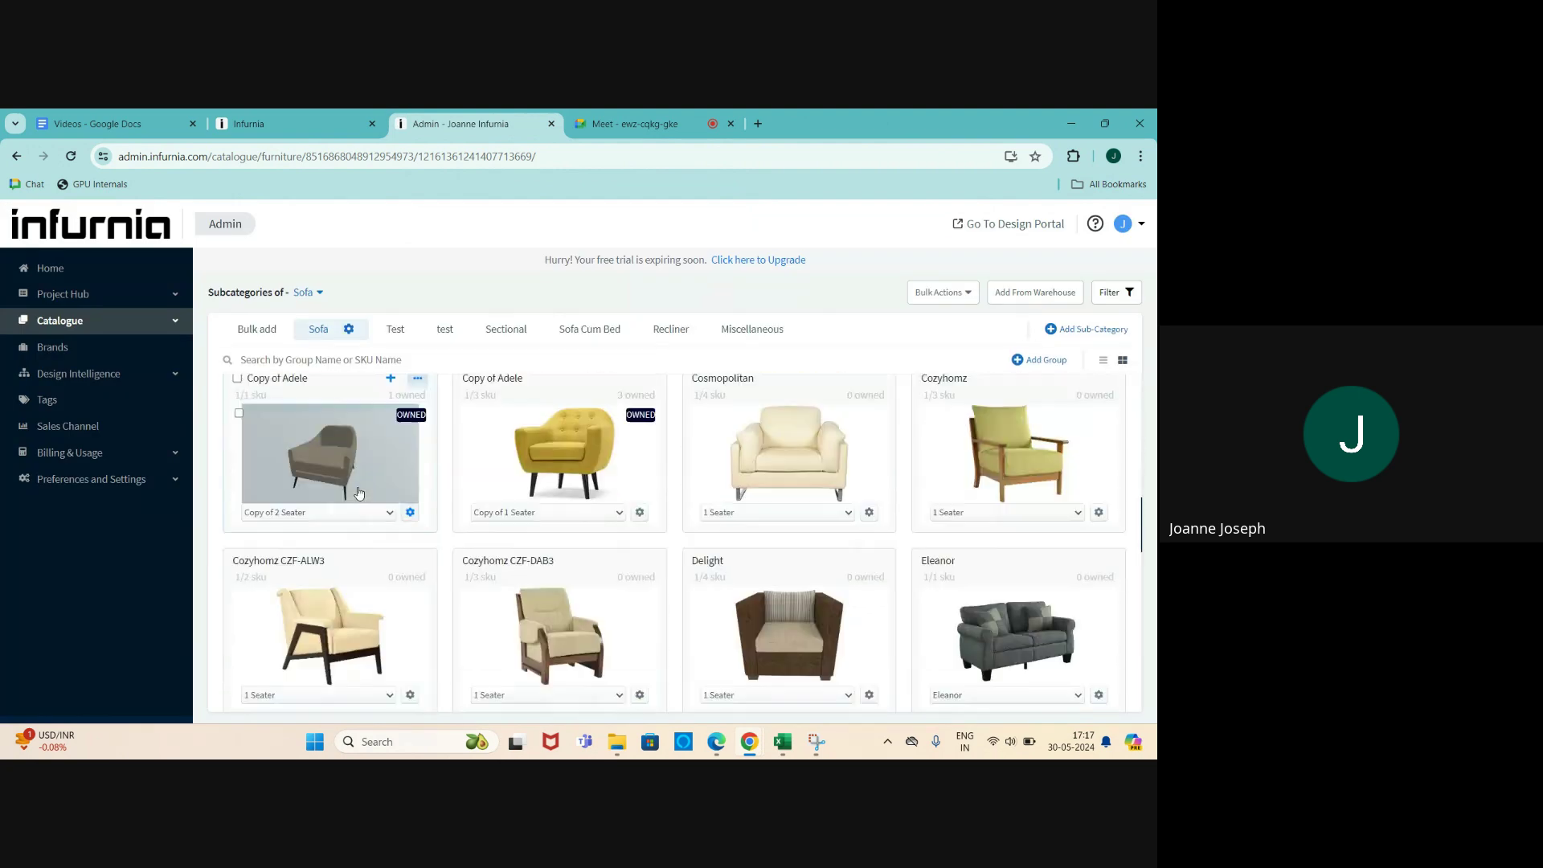
scroll(359, 487, "up", 3)
scroll(359, 488, "down", 4)
scroll(358, 487, "up", 1)
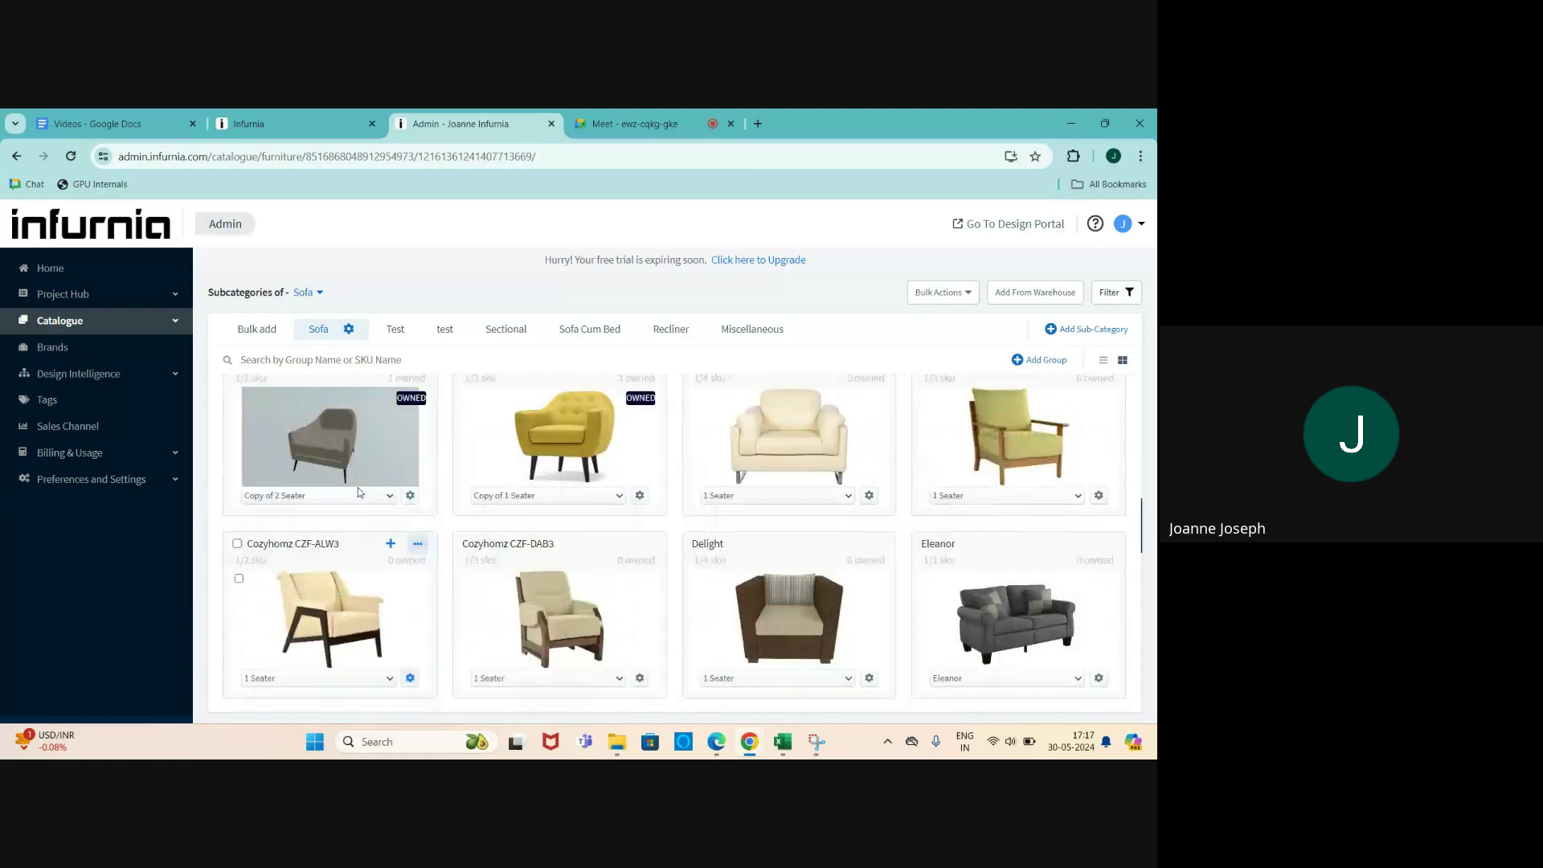
scroll(358, 492, "up", 2)
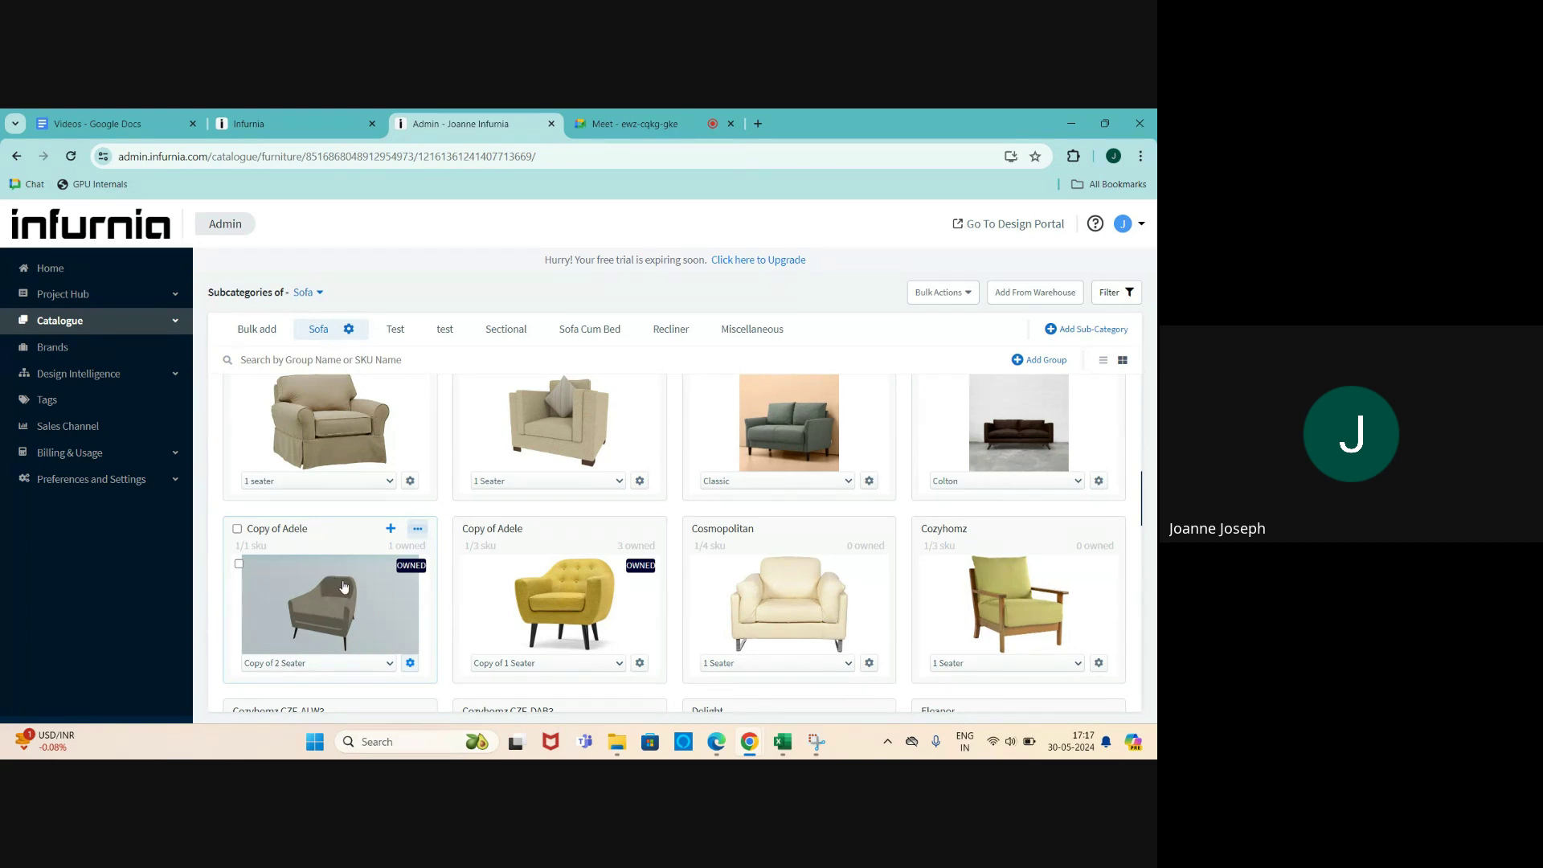
- Open Trial53's Design21, delete the stray small rectangle and switch to 3D view
left_click(323, 118)
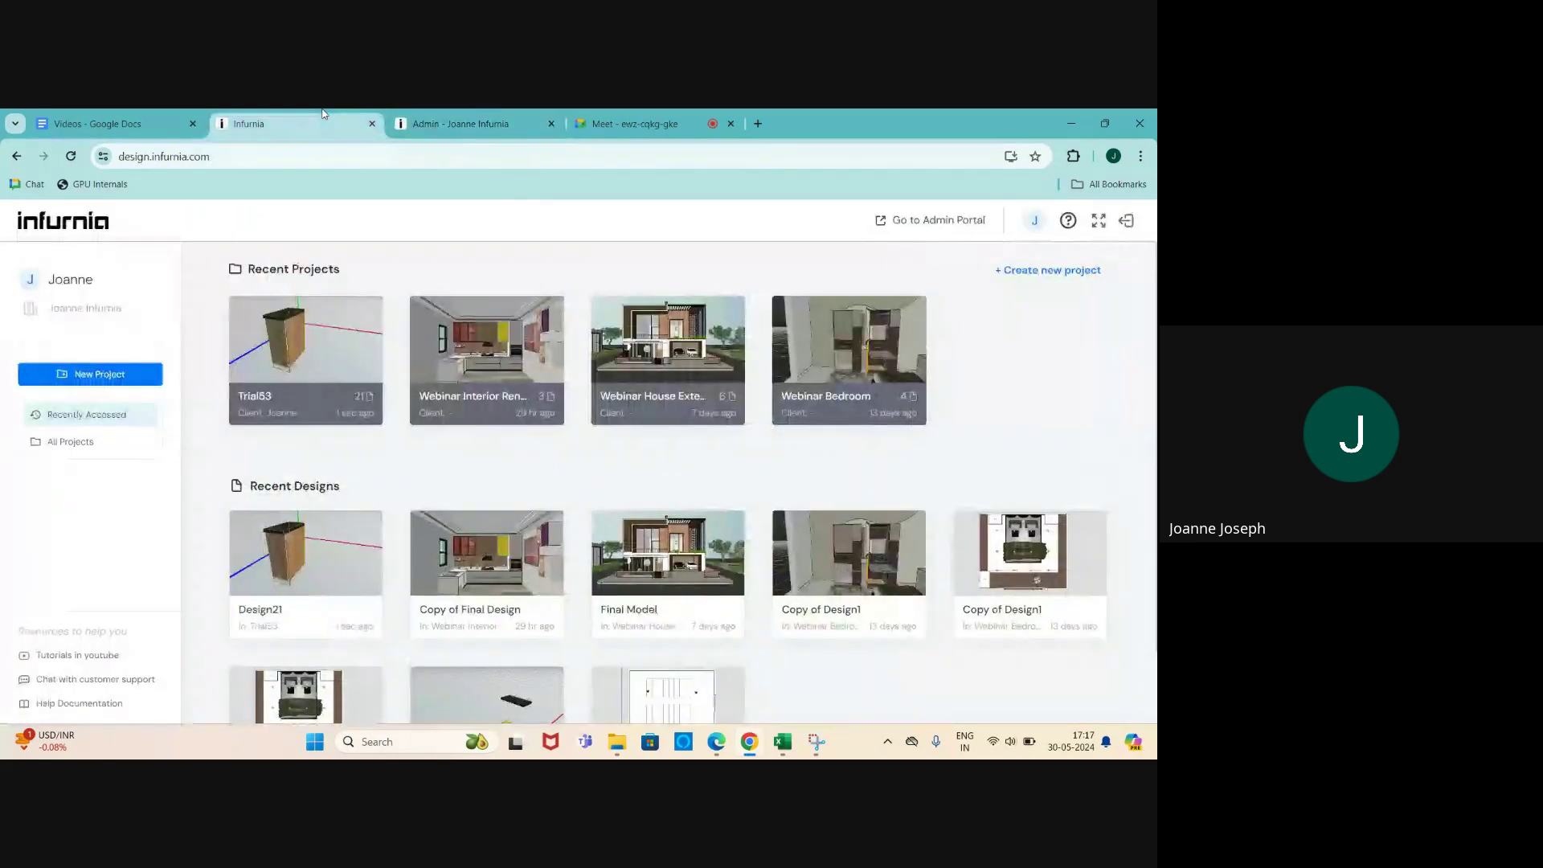
left_click(343, 350)
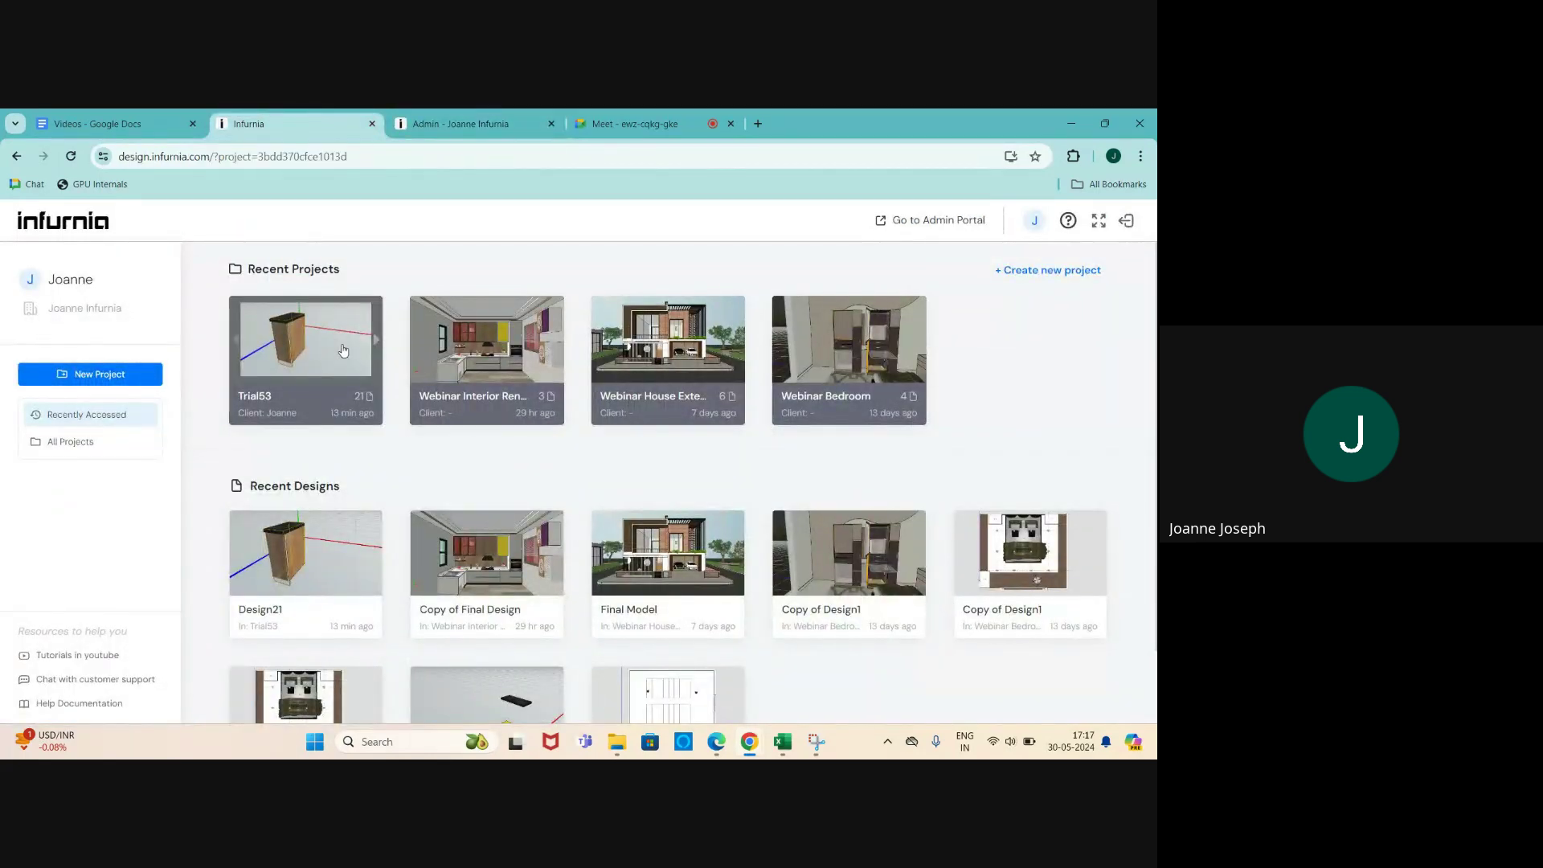
left_click(485, 394)
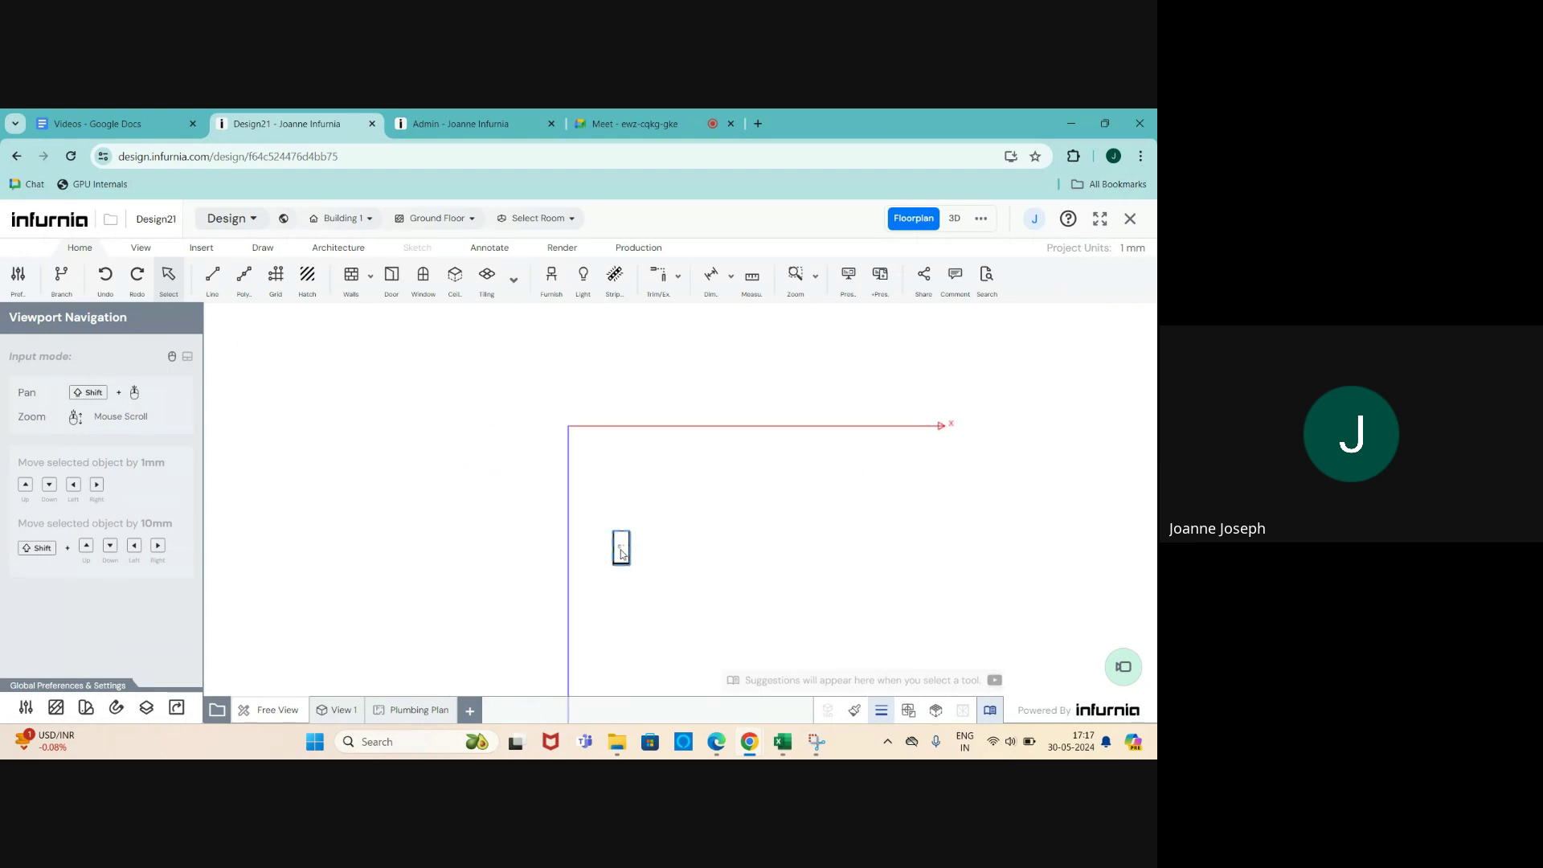
left_click(619, 547)
key("Delete")
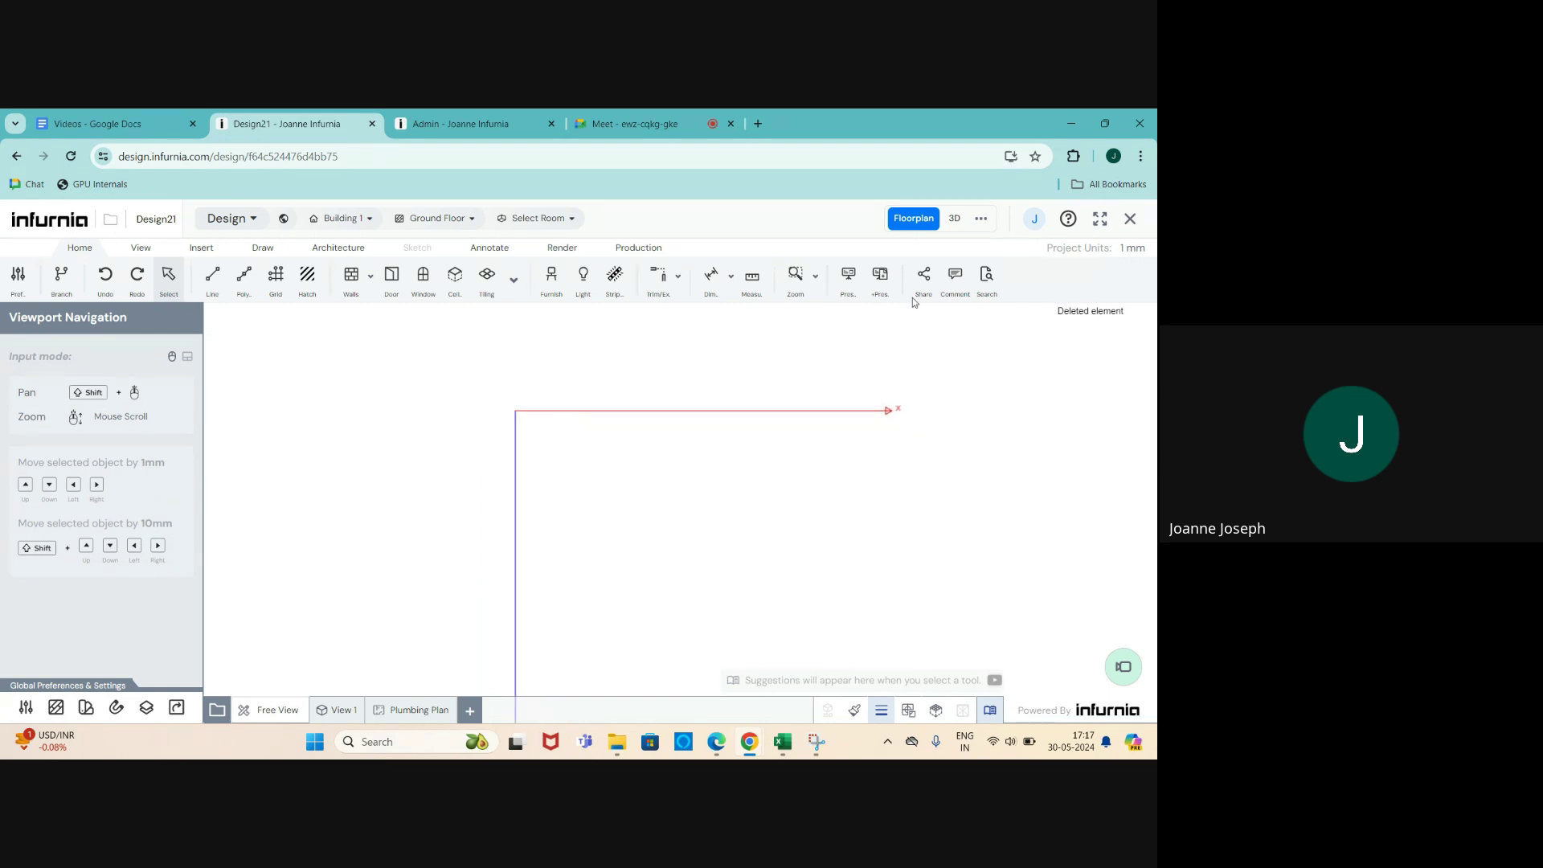
left_click(953, 221)
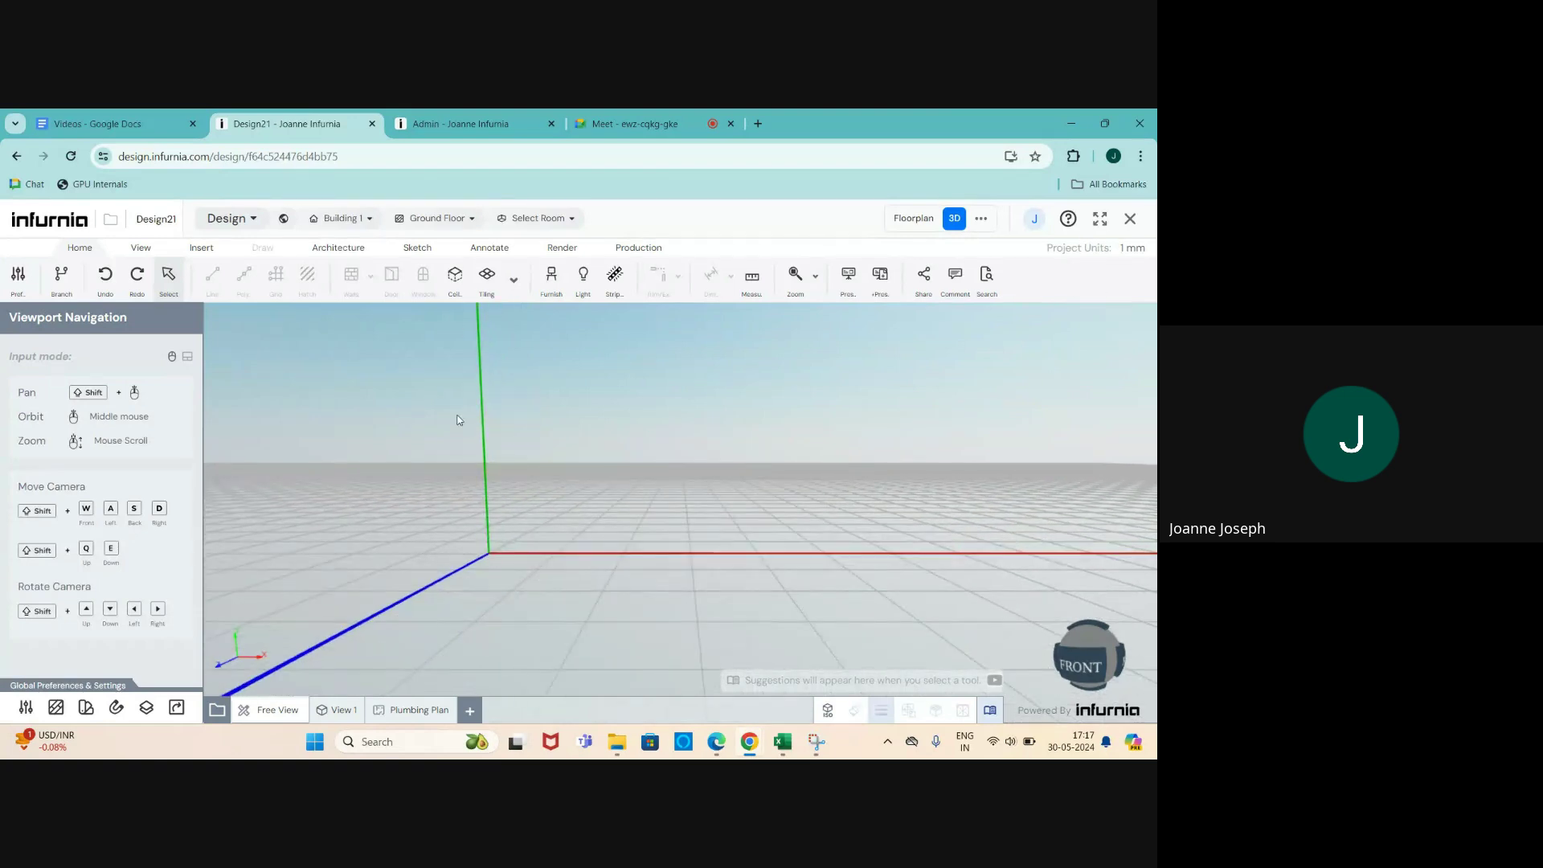
- Find the Copy of Adele 2 Seater under Furnish > Sofa by searching 'copy' and pick it
left_click(552, 277)
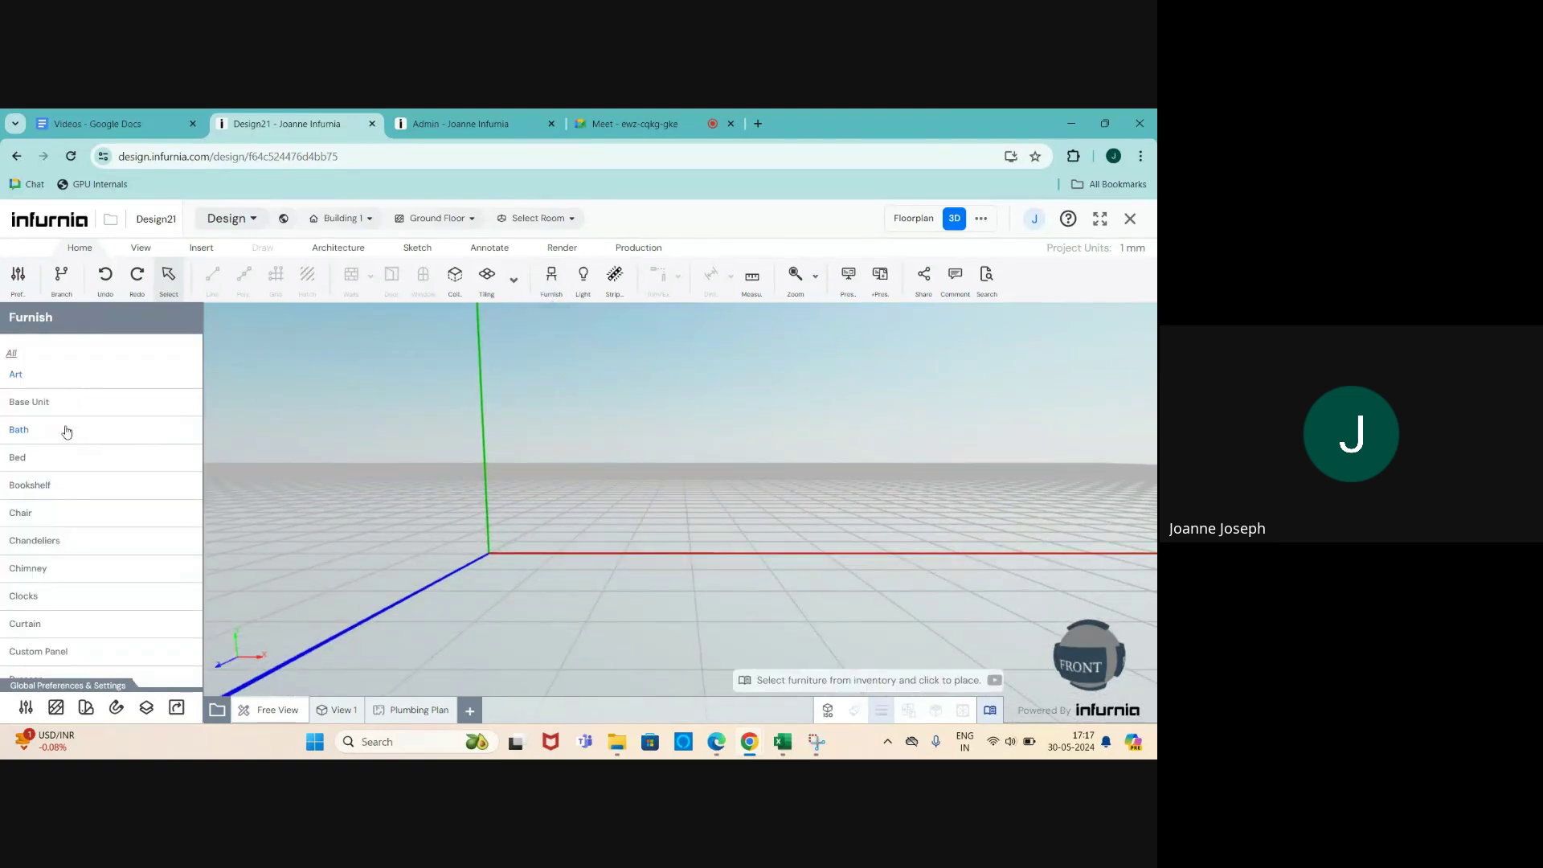
scroll(76, 536, "down", 3)
scroll(76, 536, "down", 5)
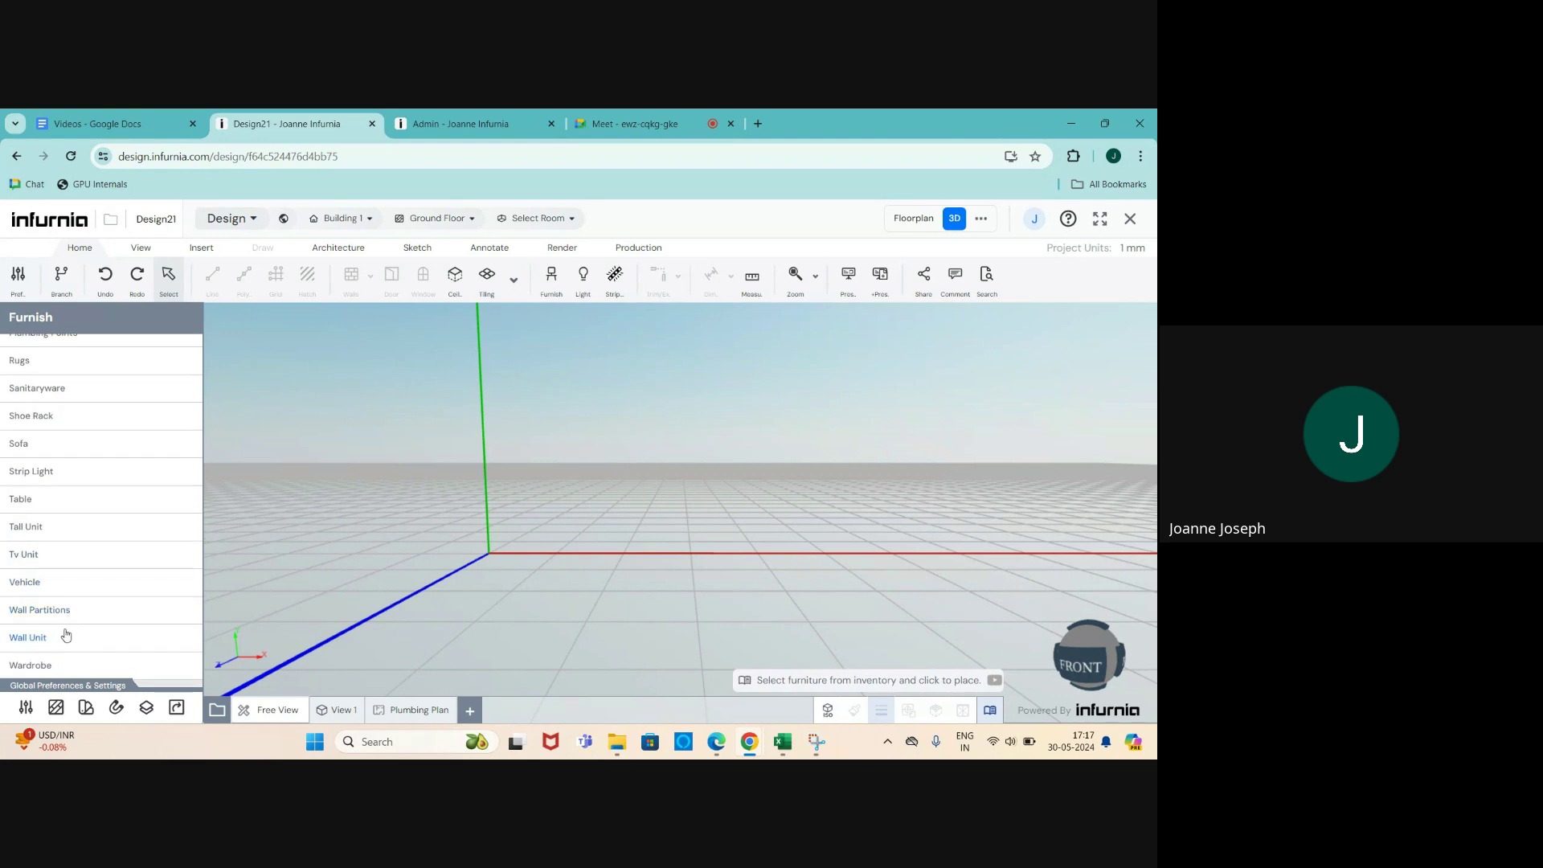
left_click(38, 447)
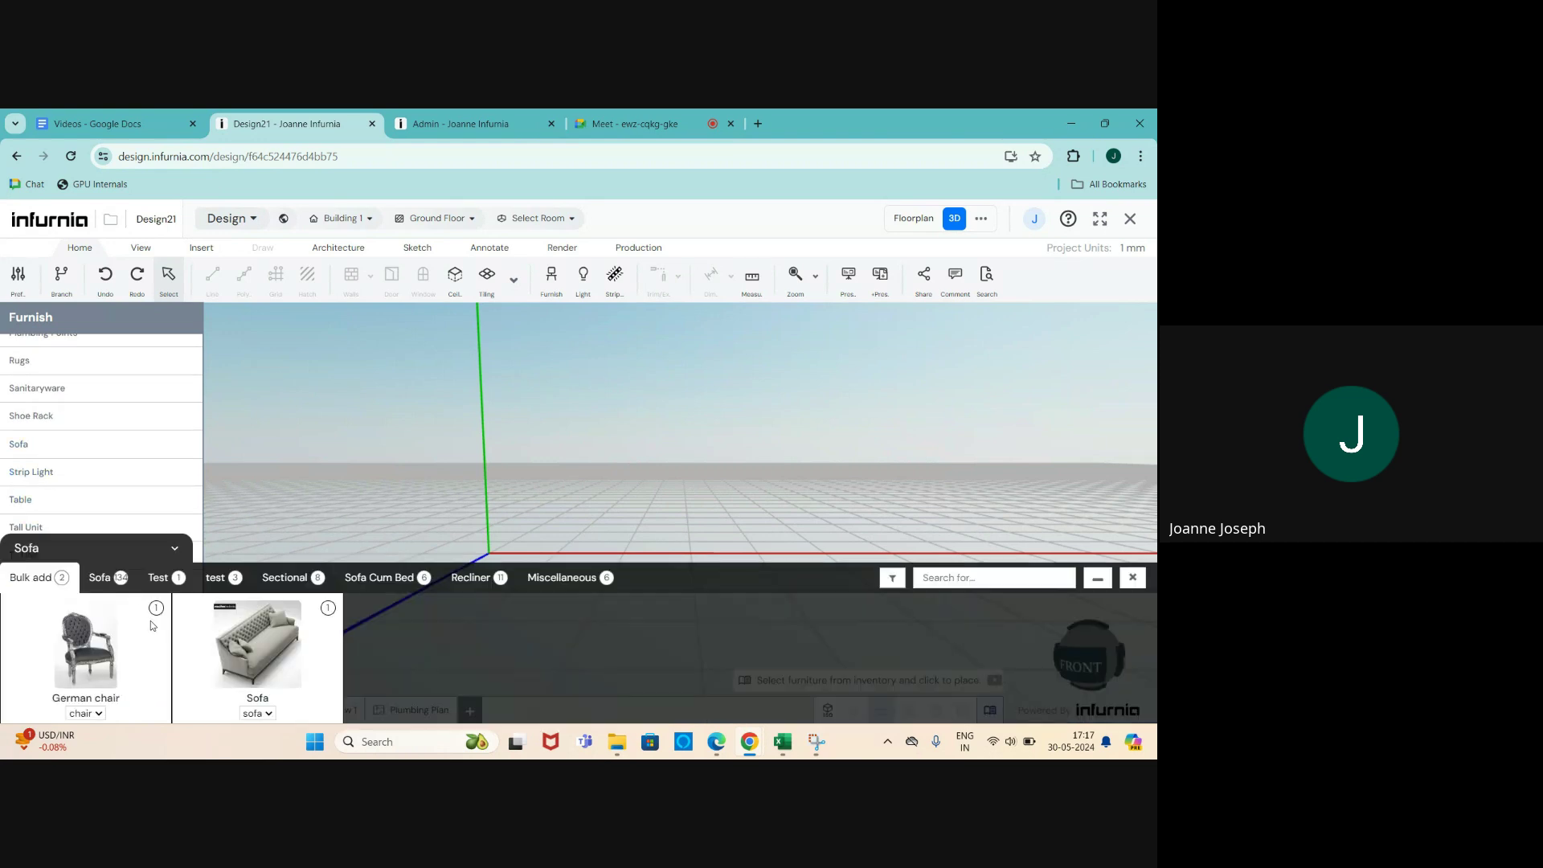
left_click(107, 590)
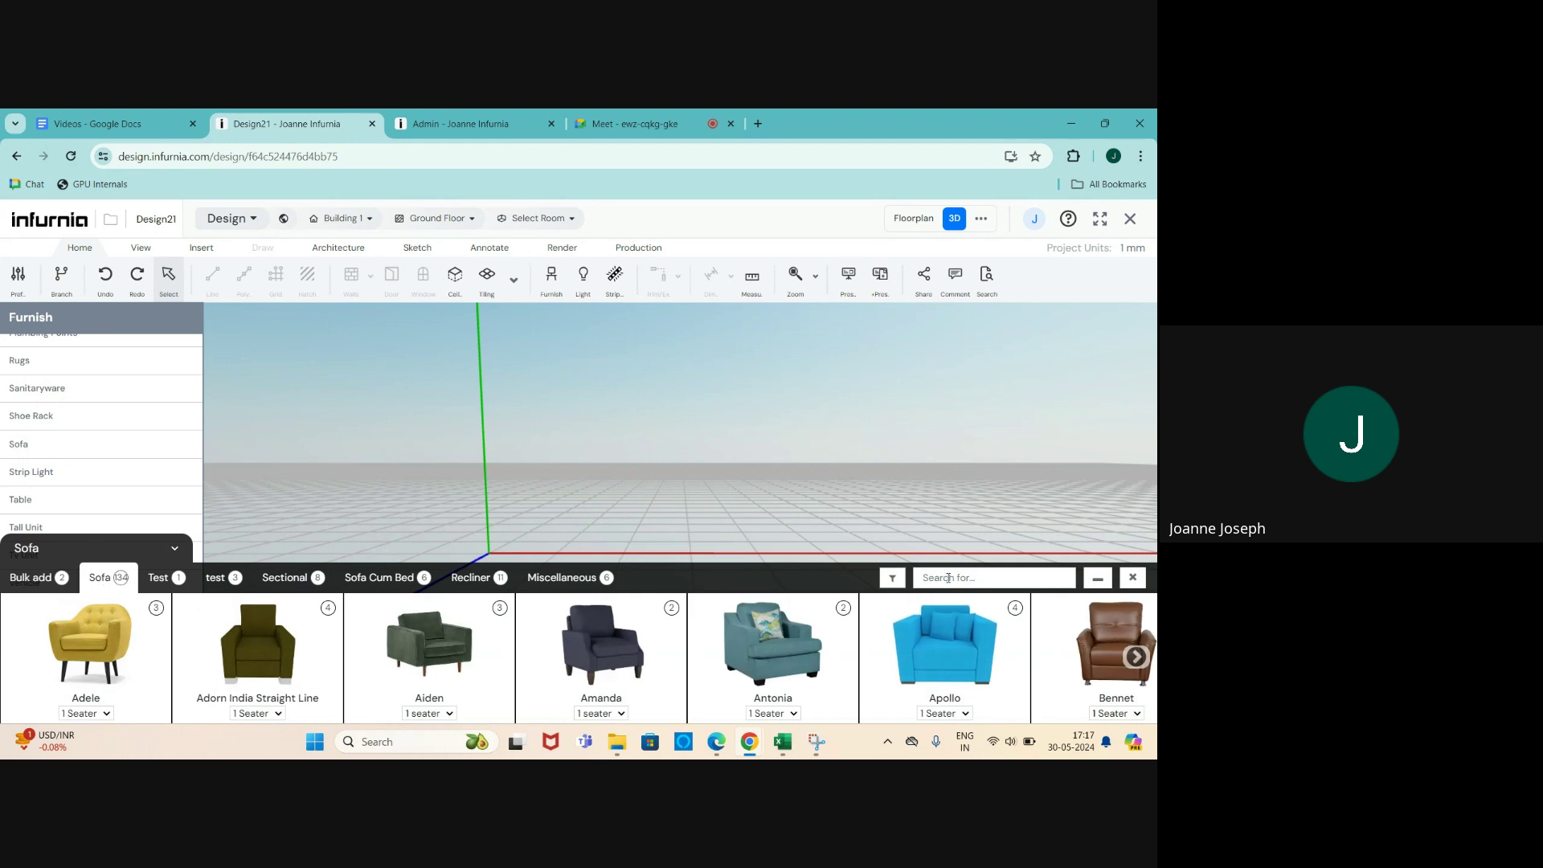
type("copy")
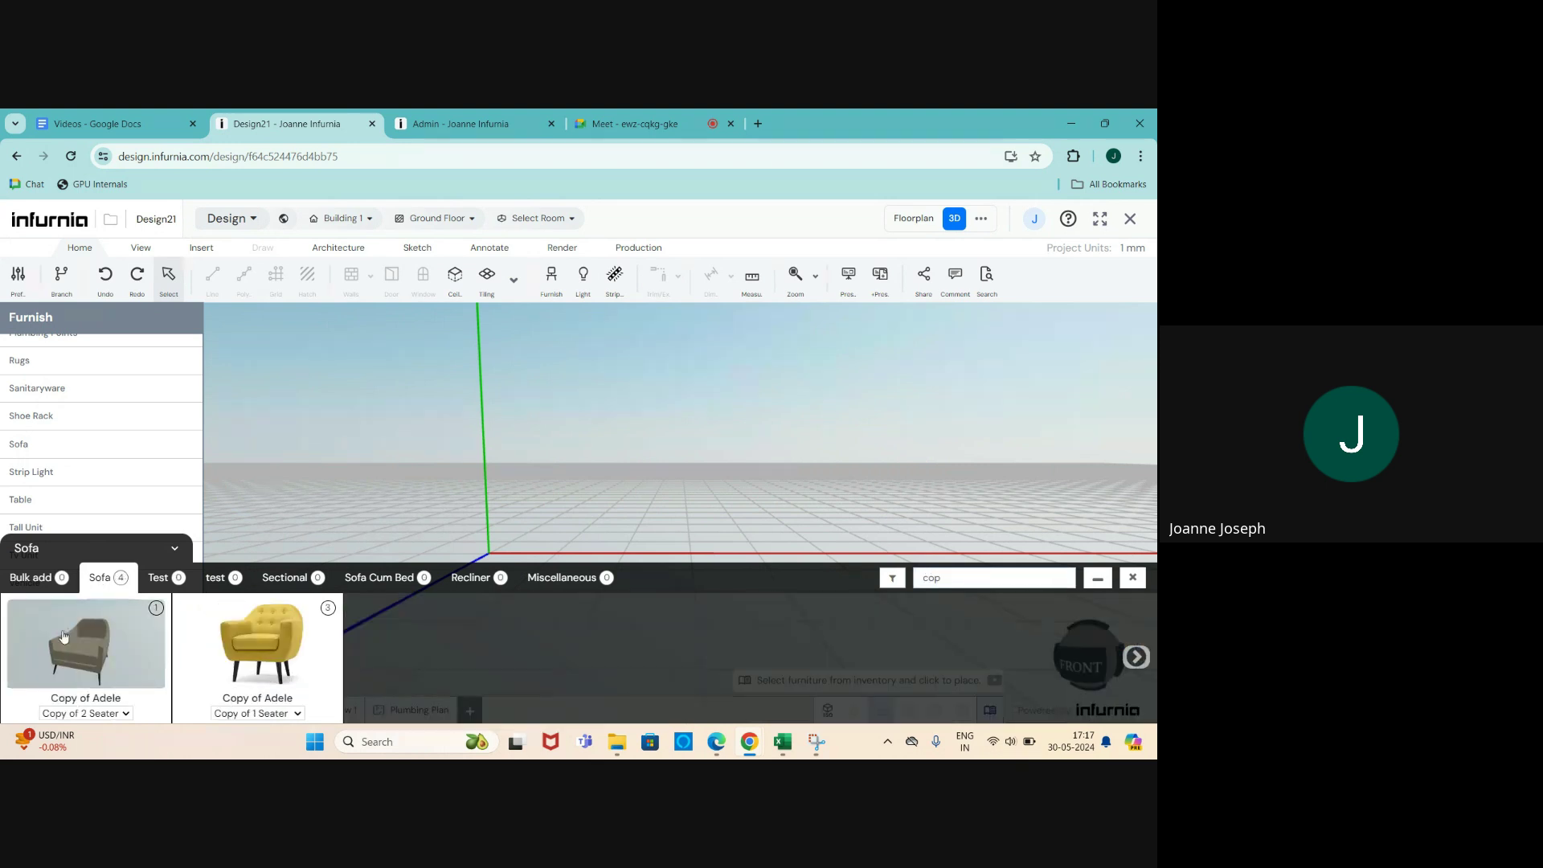
left_click(62, 643)
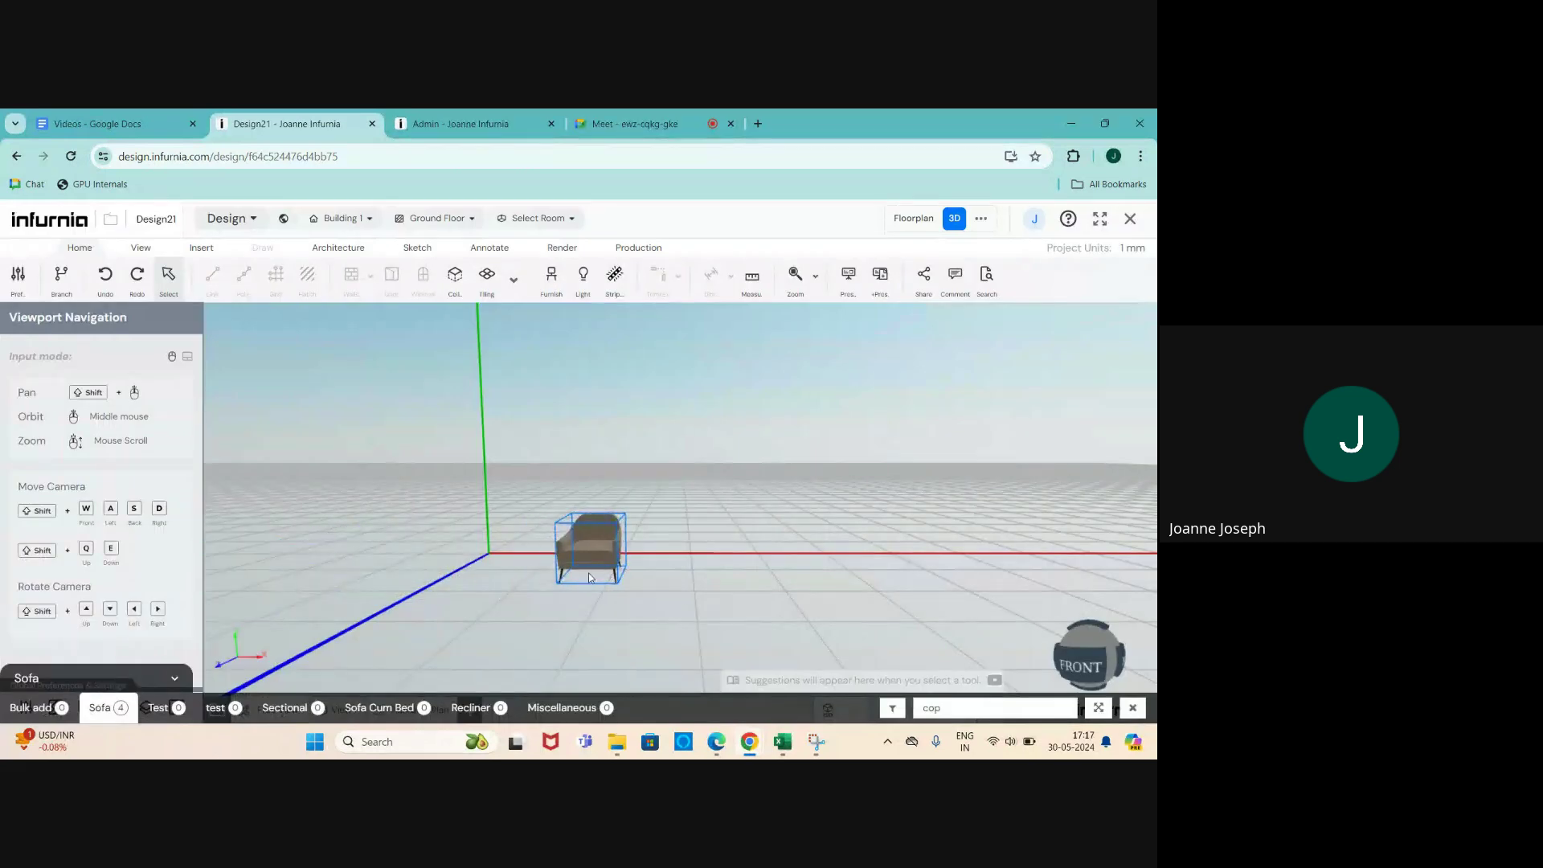
- Drop the Copy of Adele chair into the Design21 3D scene, check its SKU options, then deselect it
left_click(506, 592)
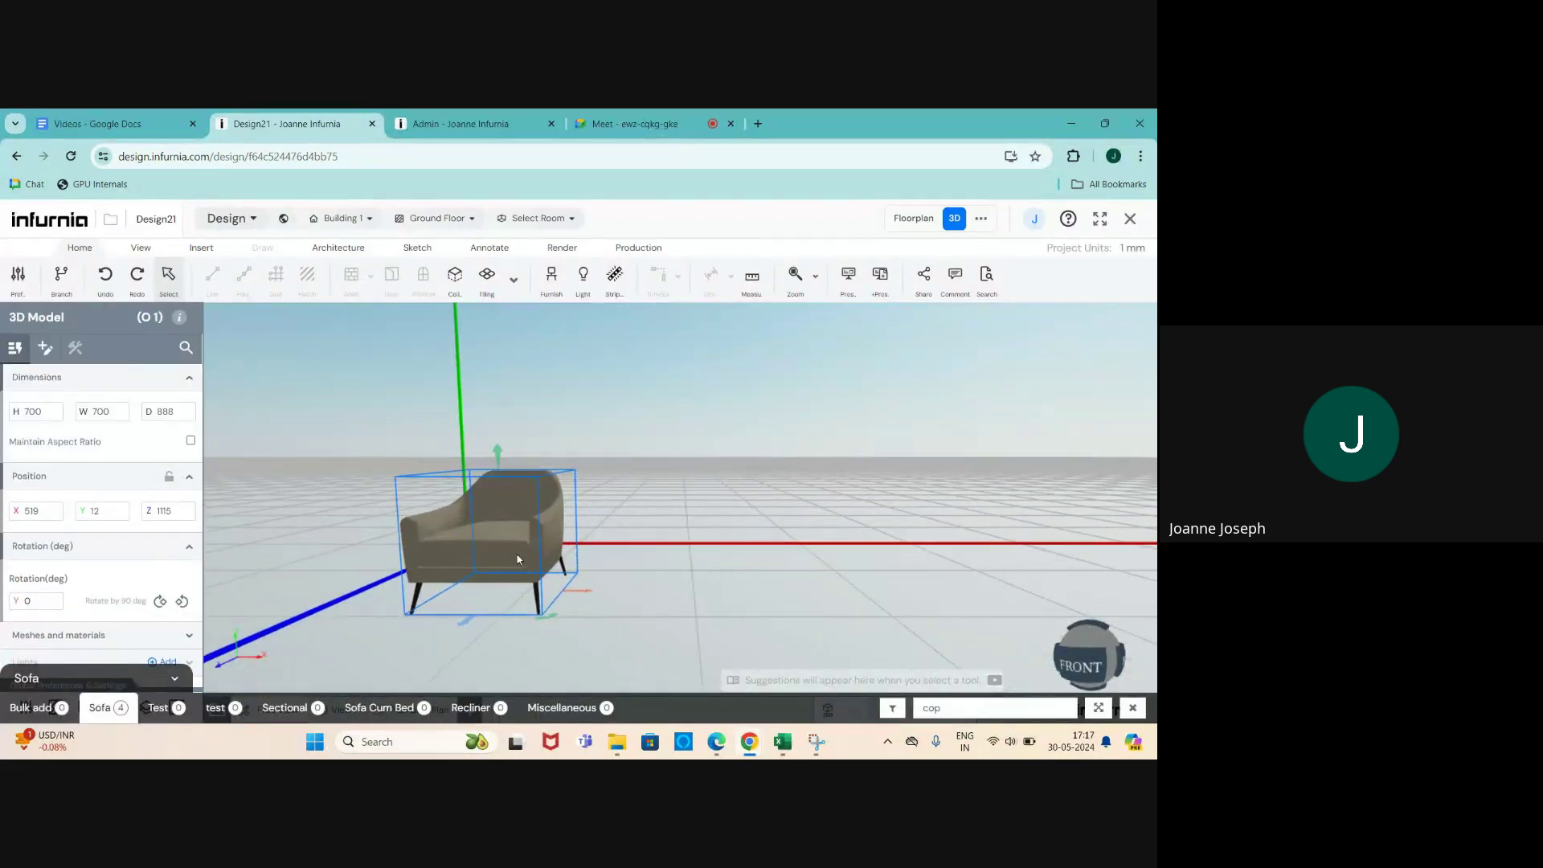
middle_click_drag(506, 592, 672, 581)
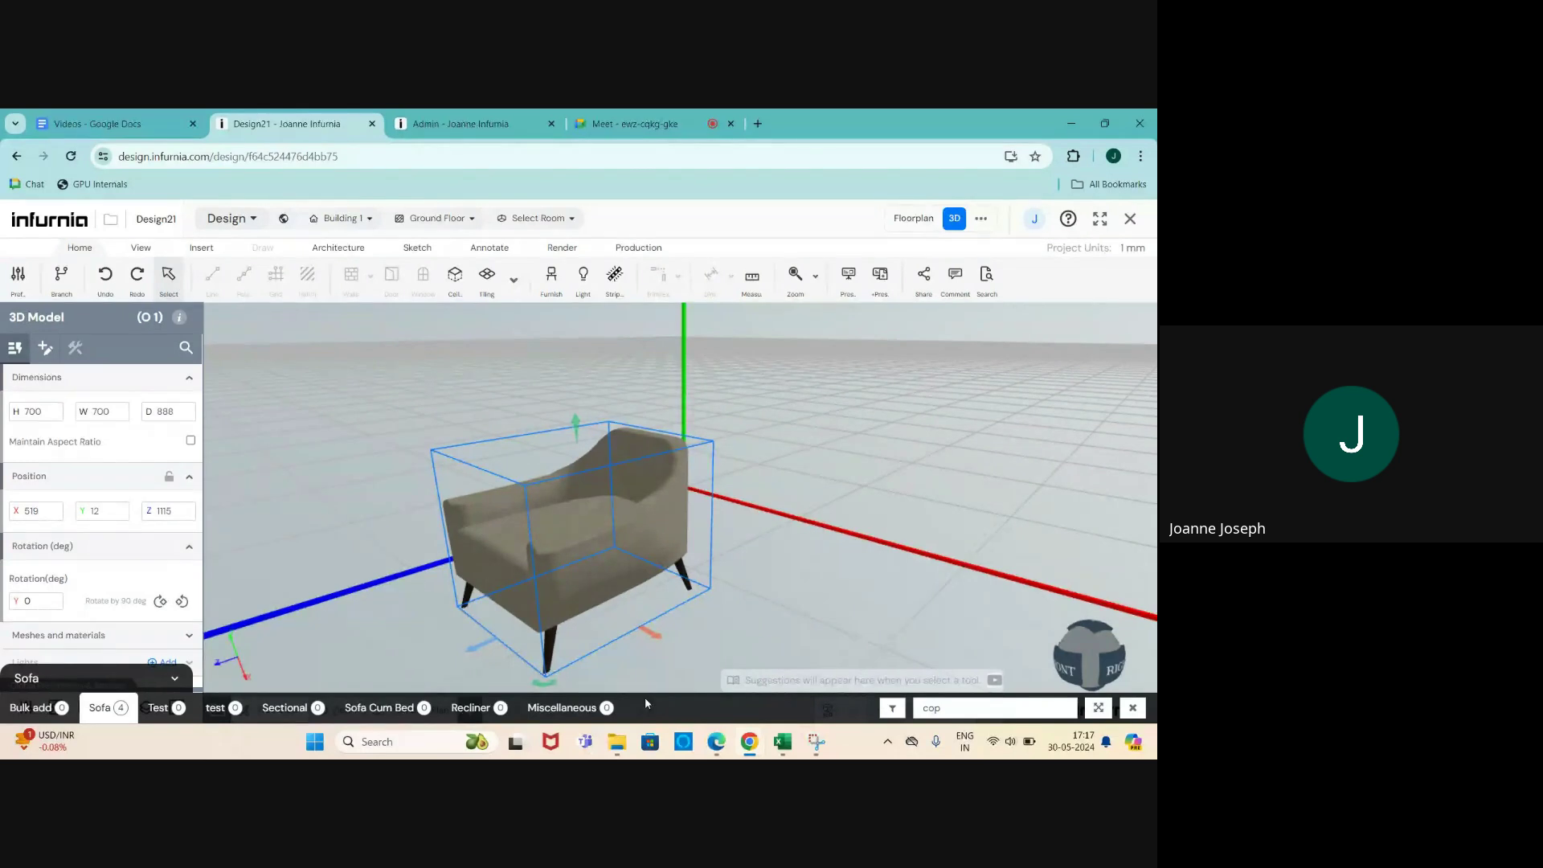
left_click(460, 123)
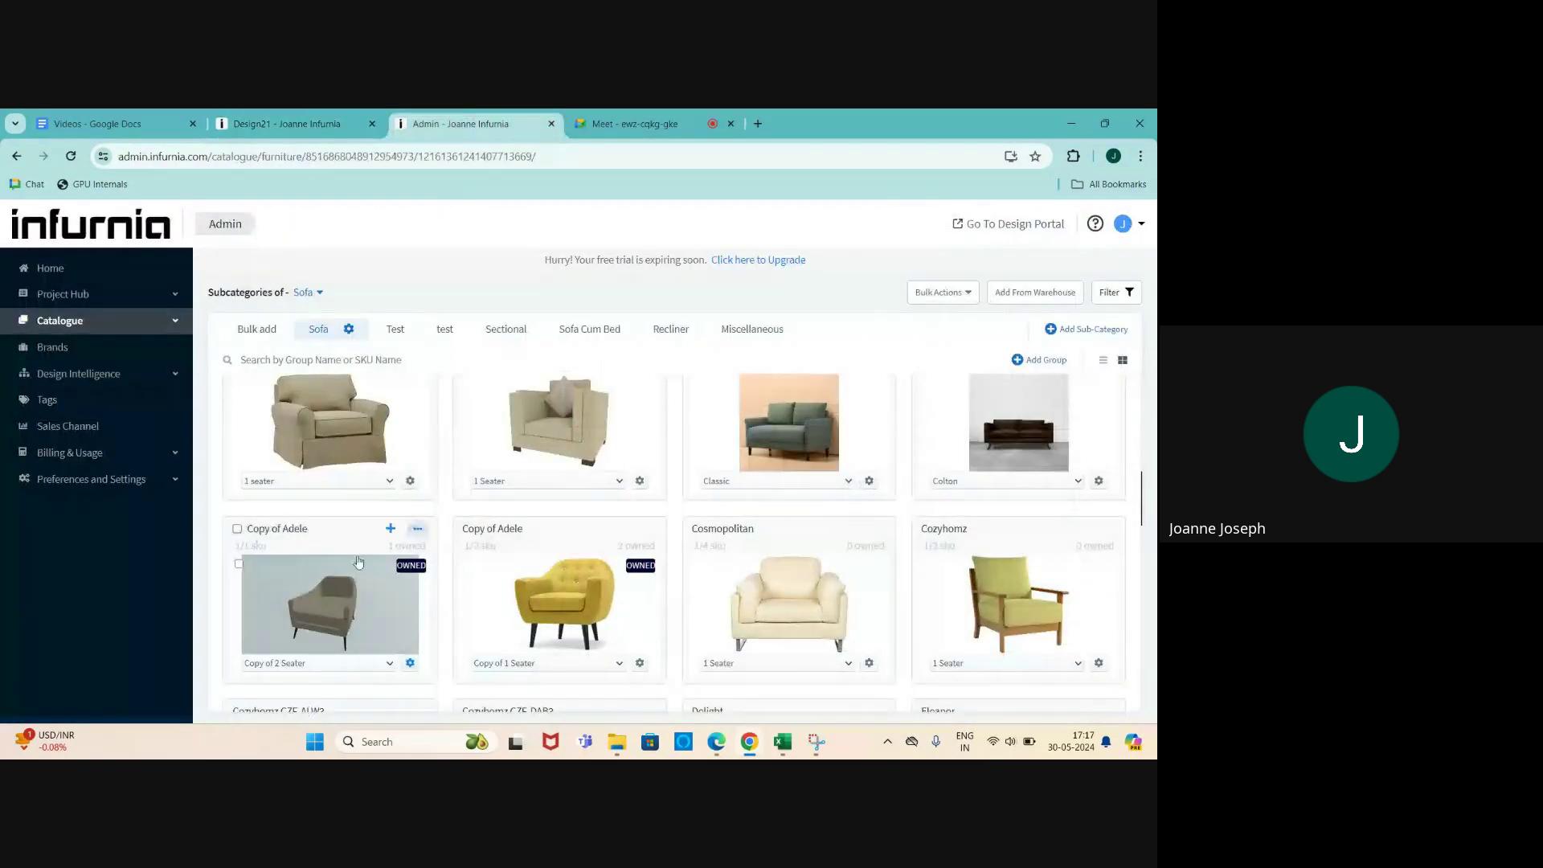
left_click(409, 663)
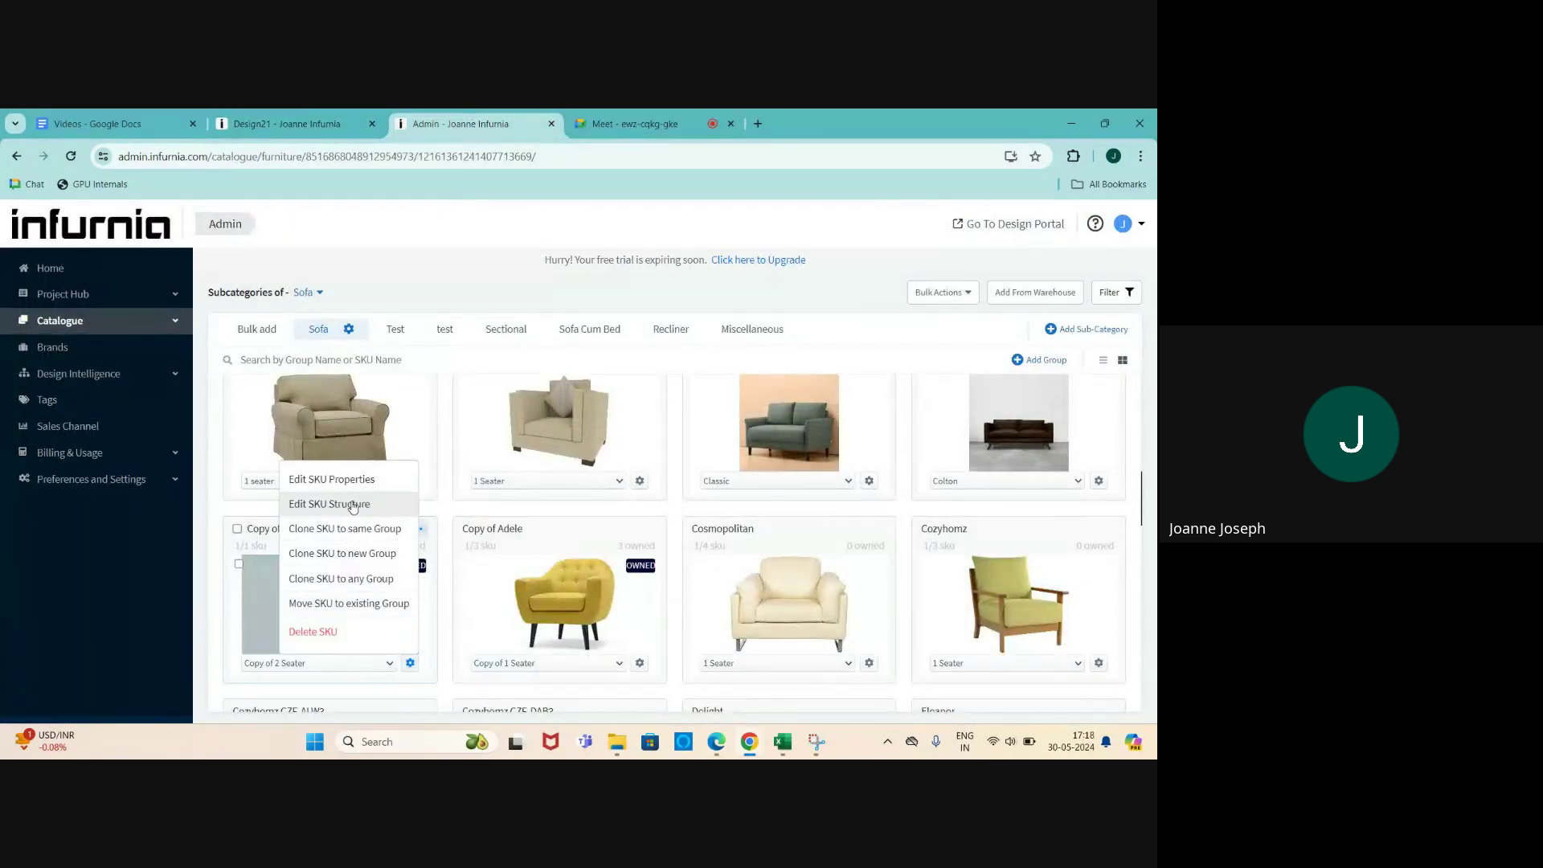
left_click(302, 115)
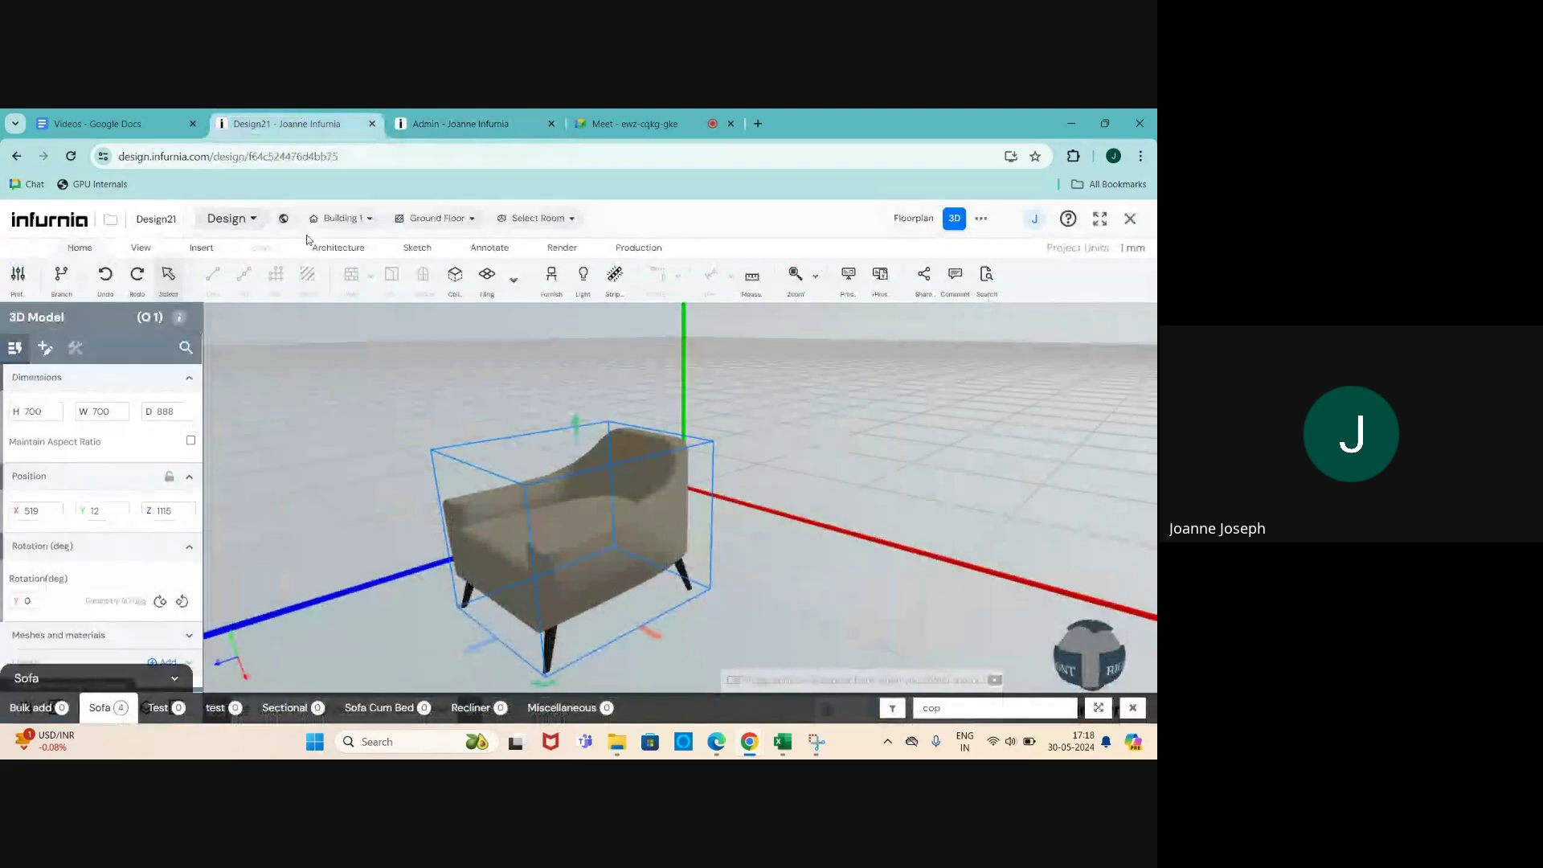
left_click(379, 534)
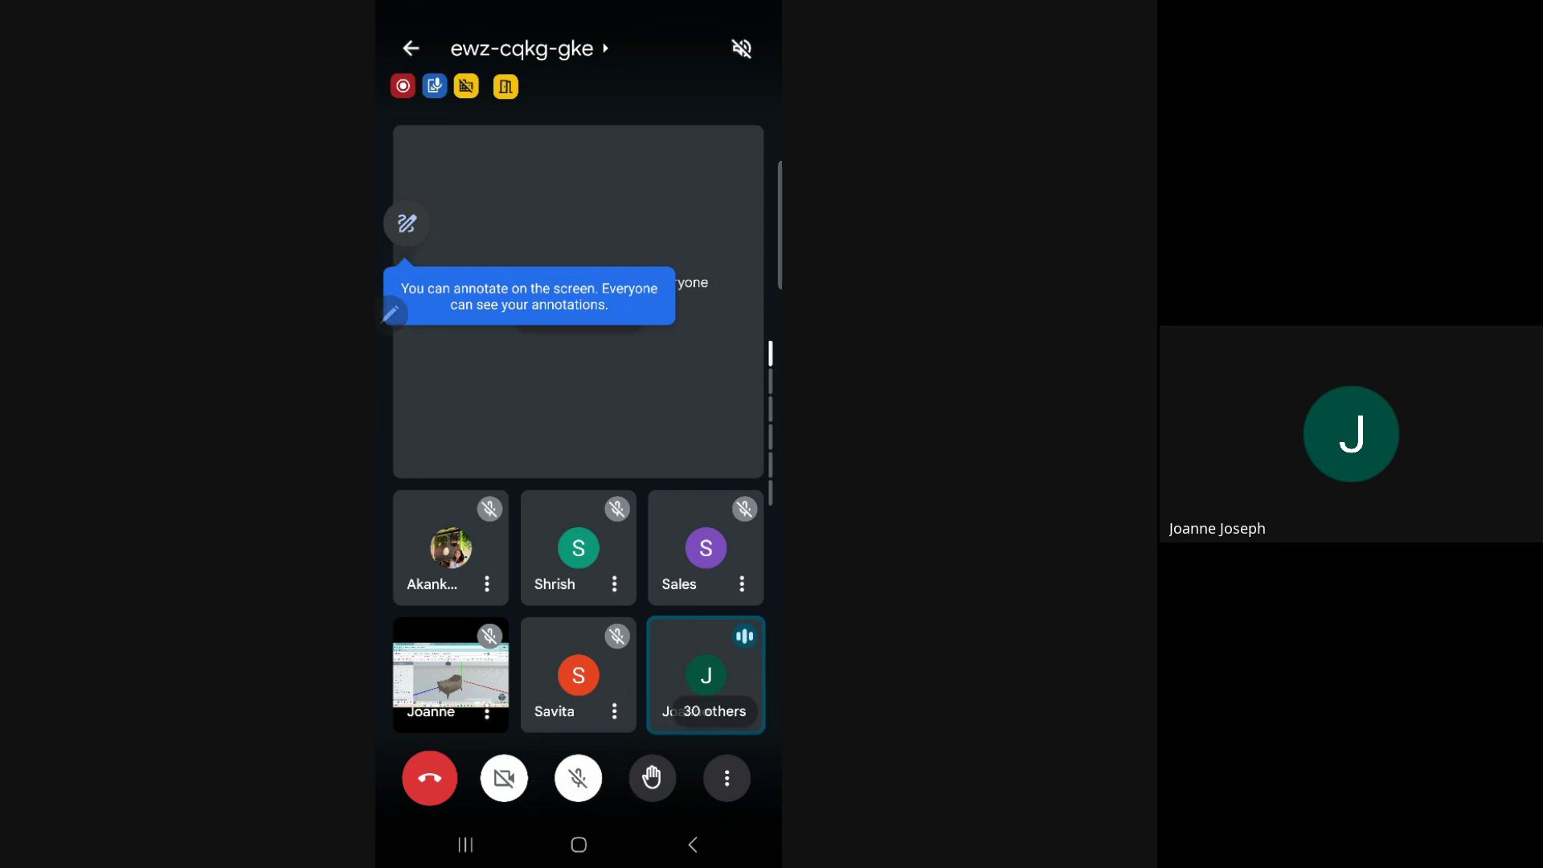
- Turn on Google Meet screen annotation and choose the Eraser tool
left_click(532, 312)
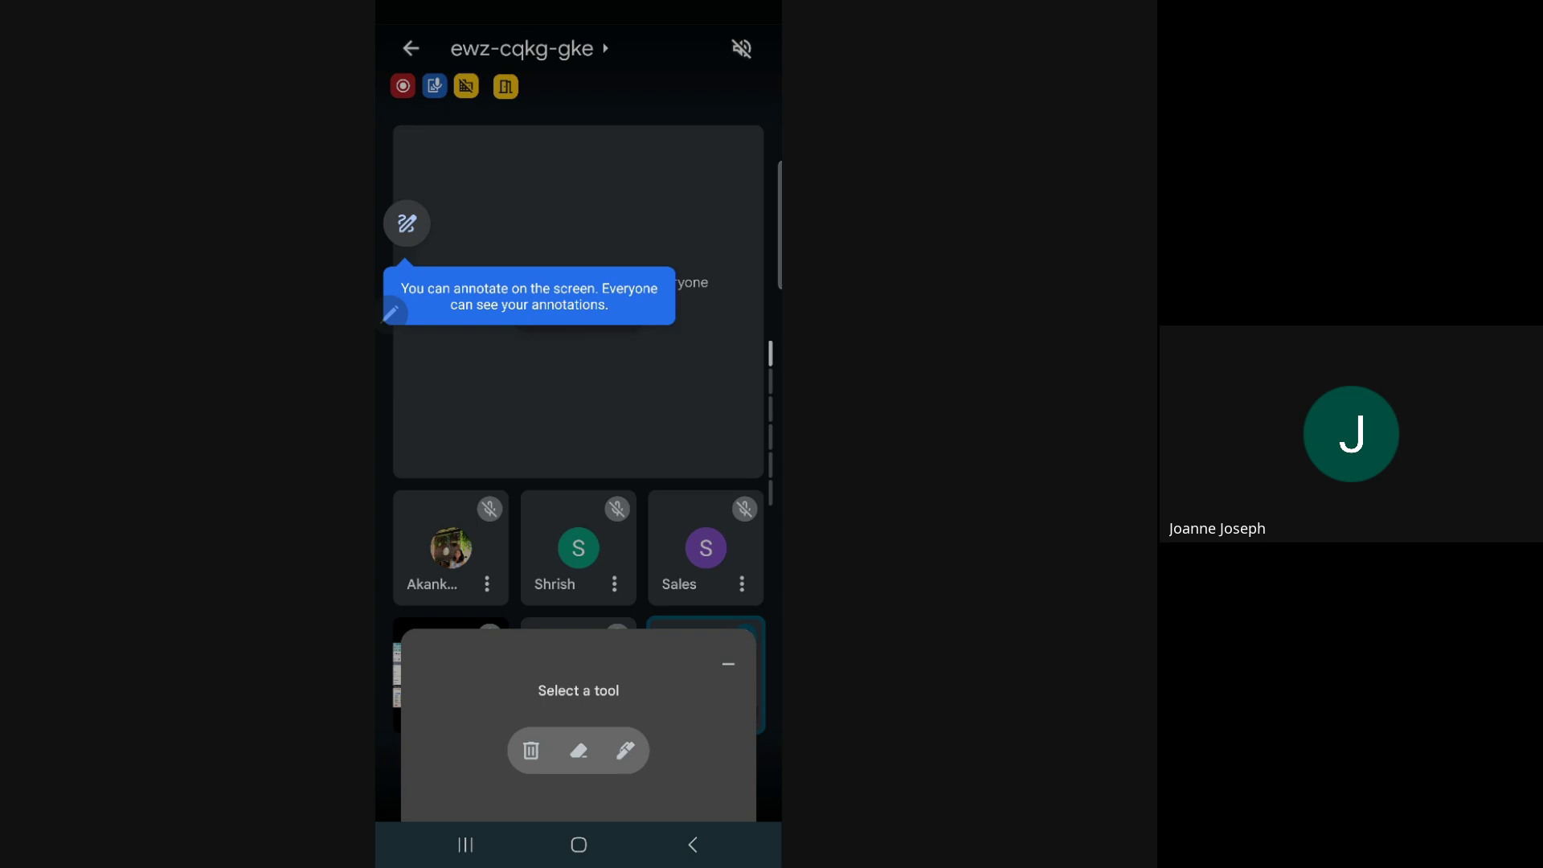
left_click(625, 751)
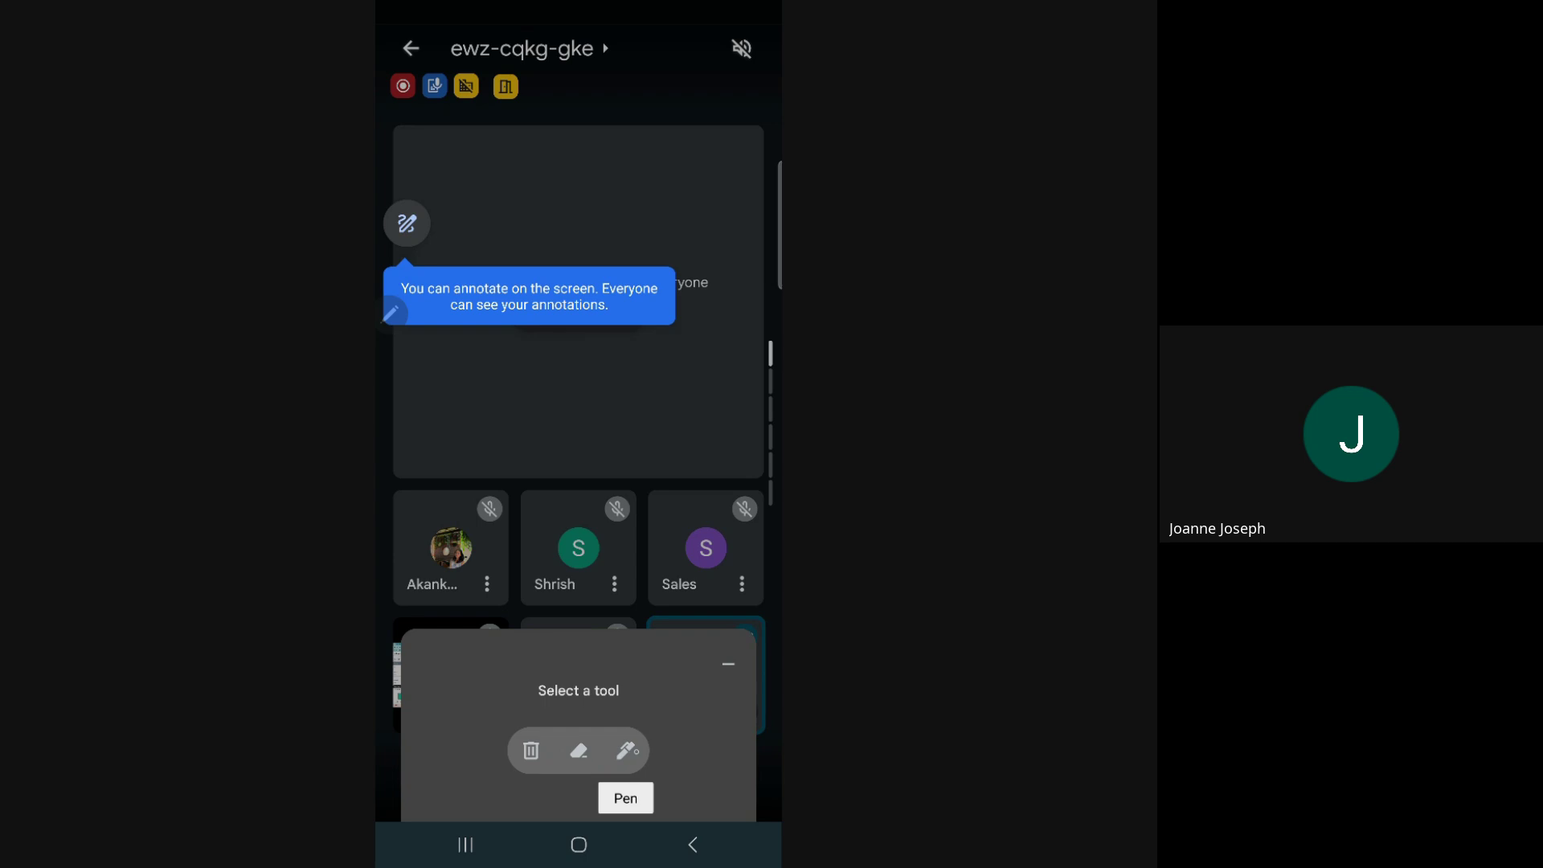
left_click(579, 751)
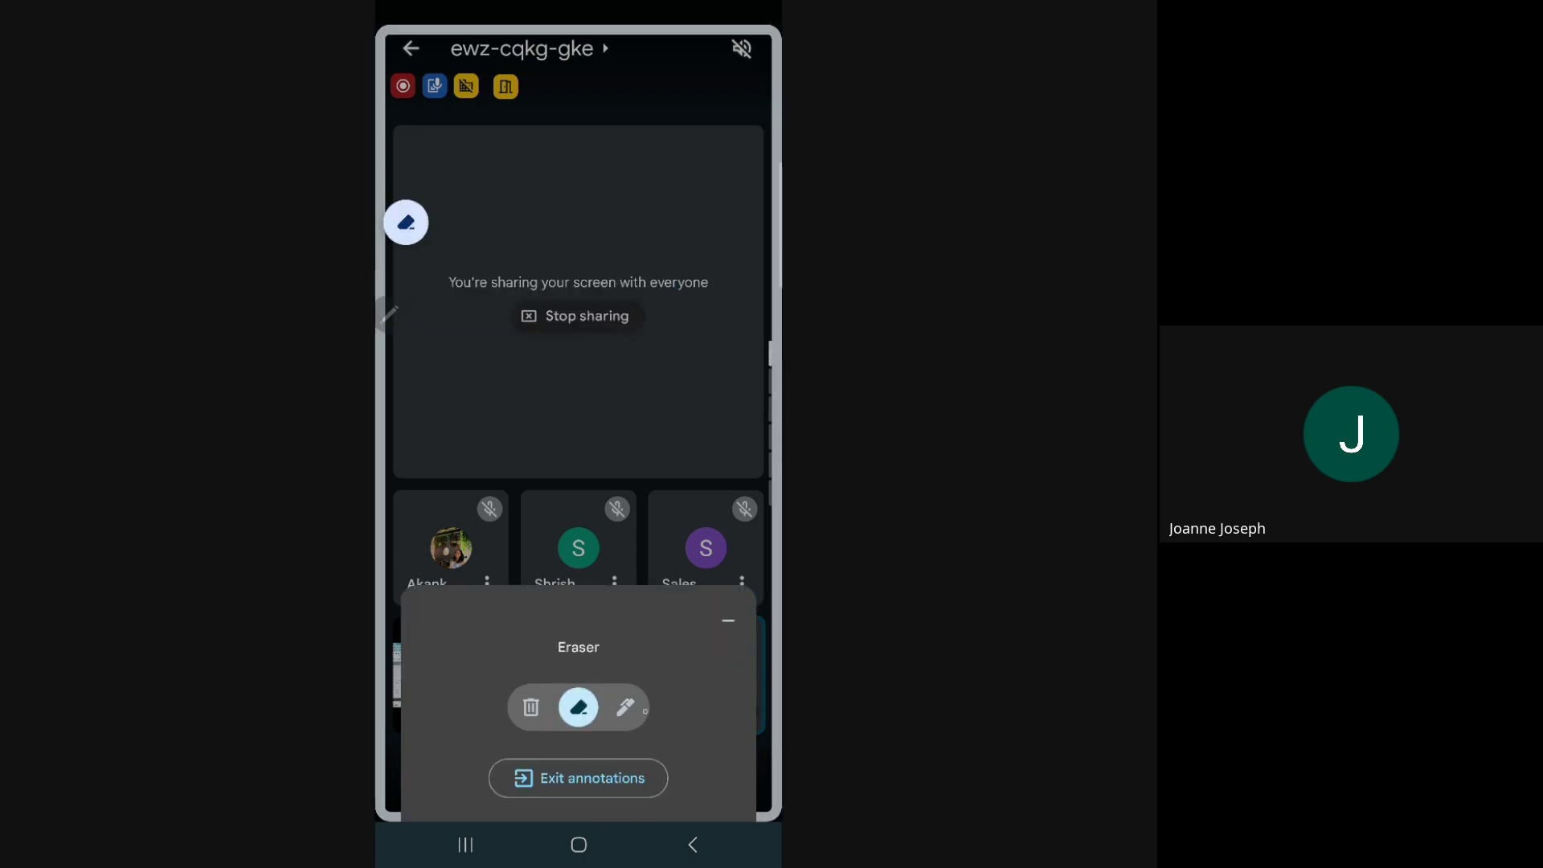
left_click(676, 386)
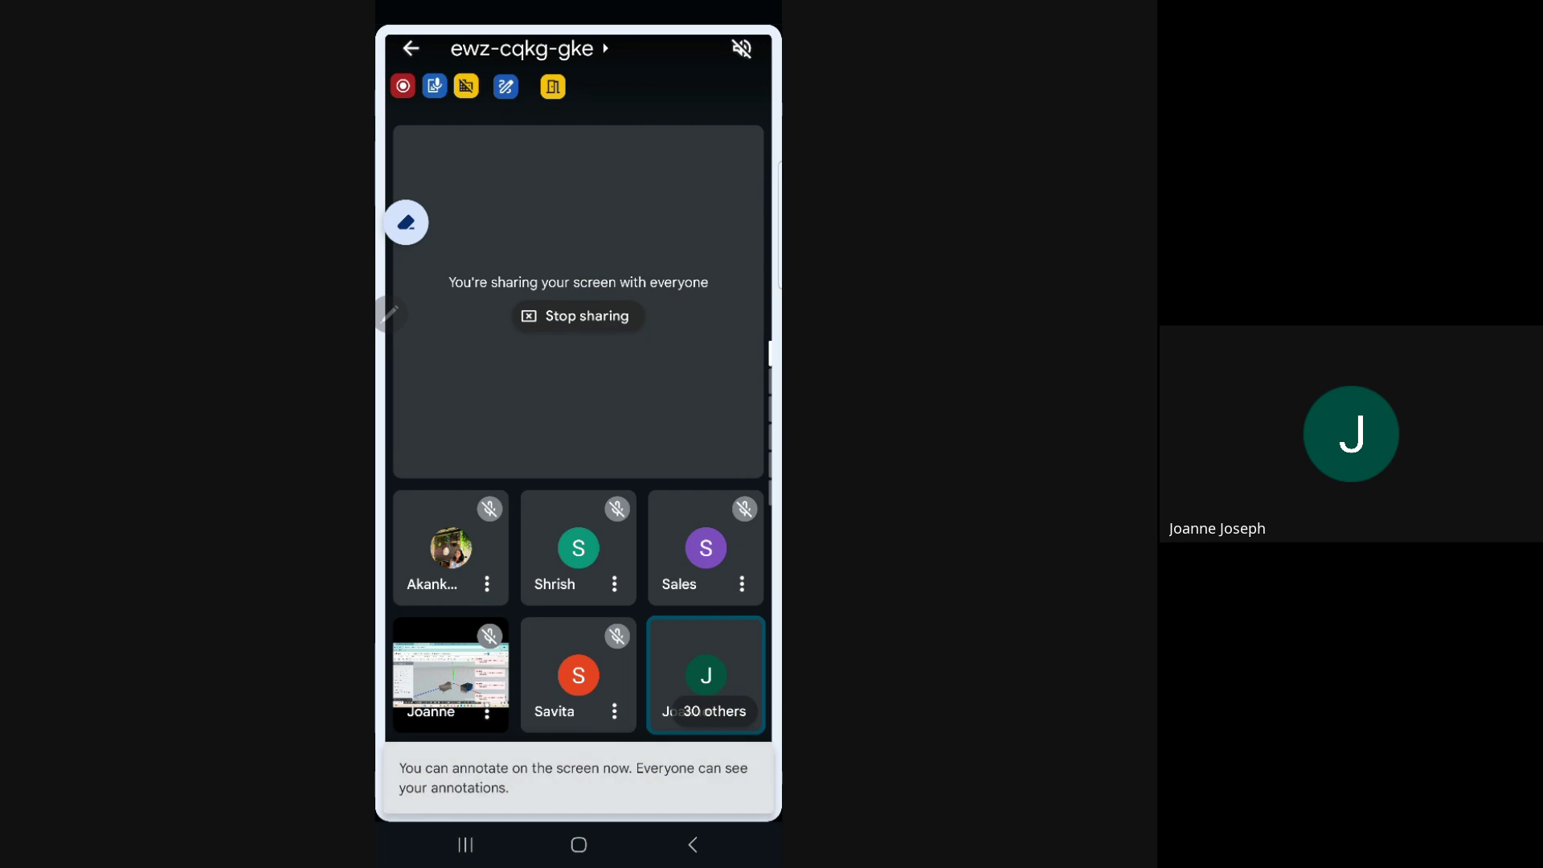